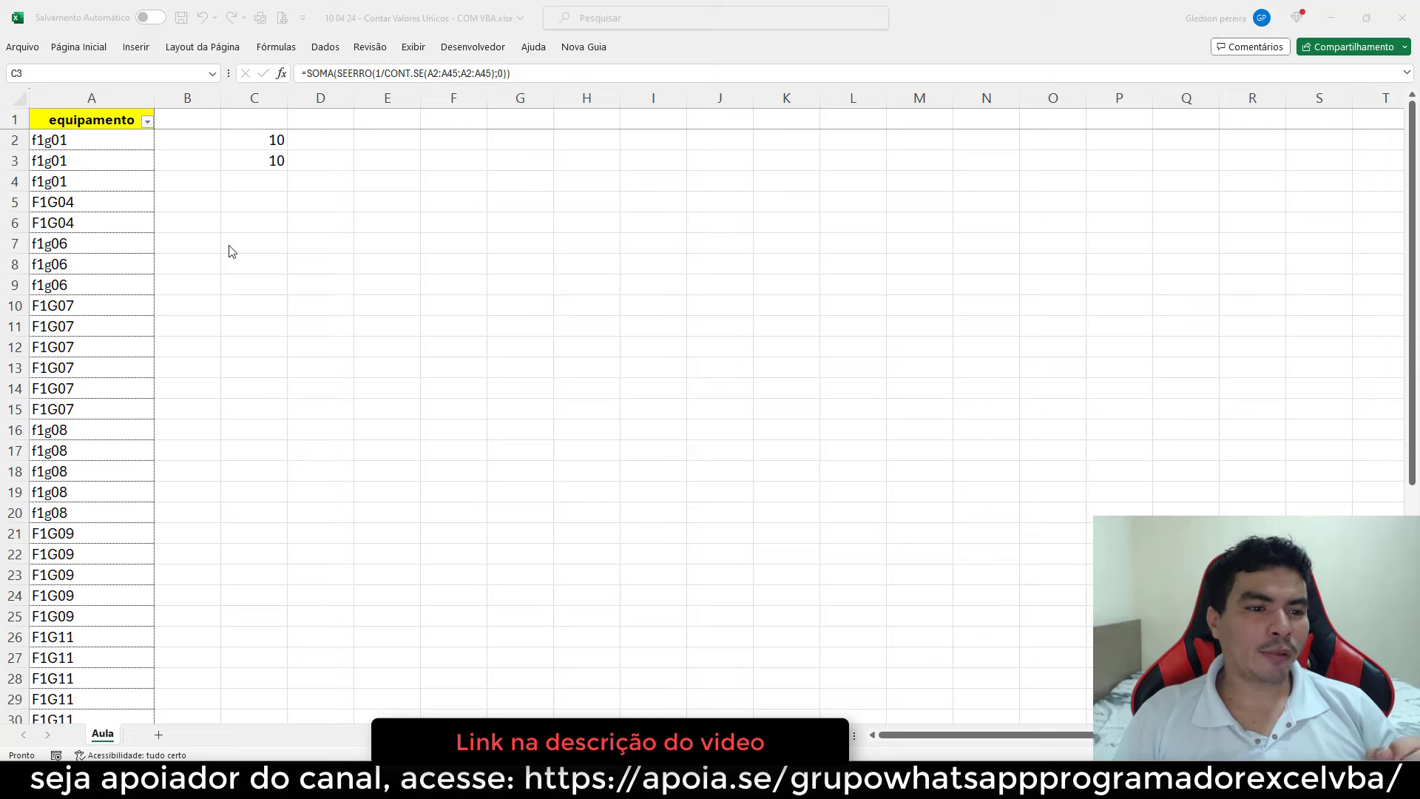
Step: Prefix C2's SOMARPRODUTO formula with an apostrophe so it displays as text
{"action": "key", "text": "alt+Tab"}
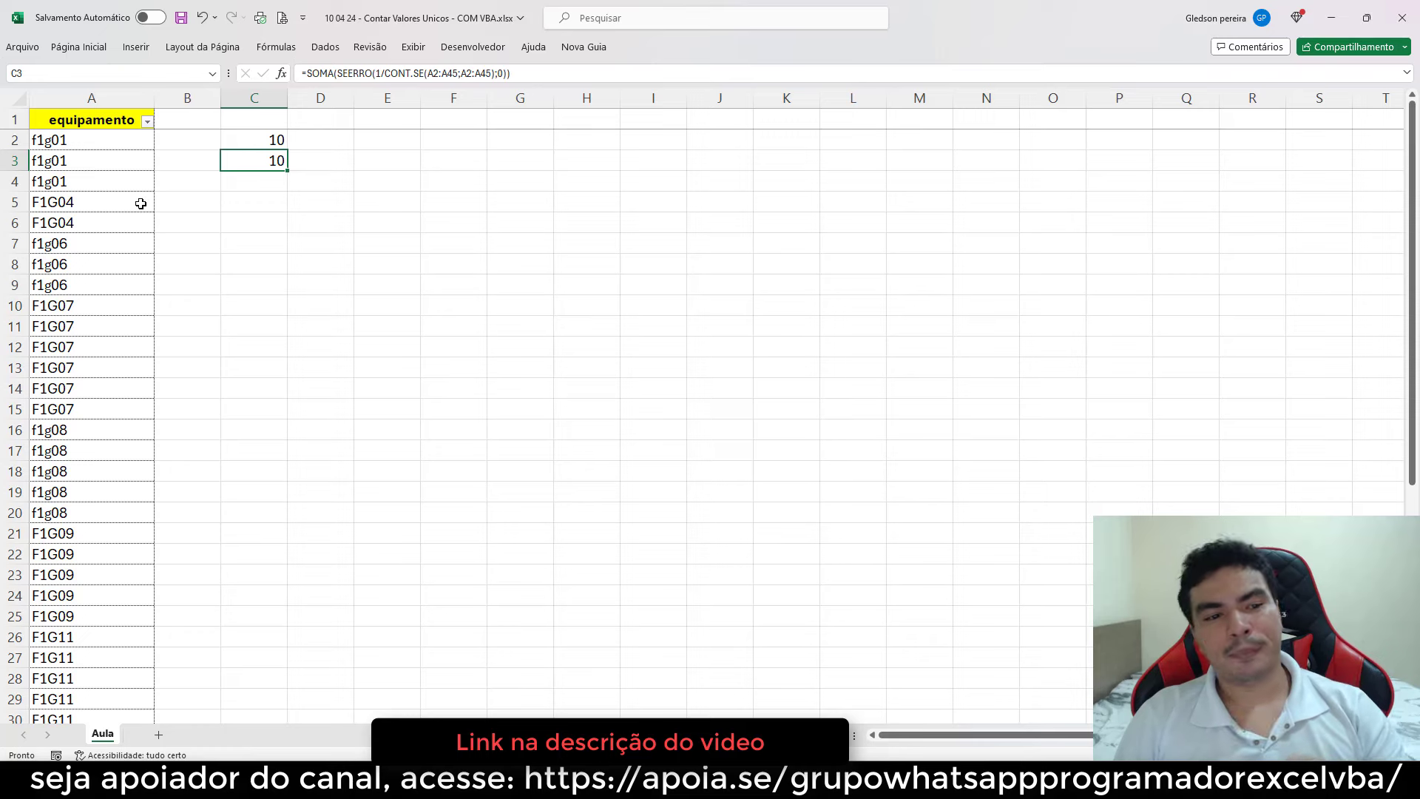
{"action": "left_click", "coordinate": [255, 141]}
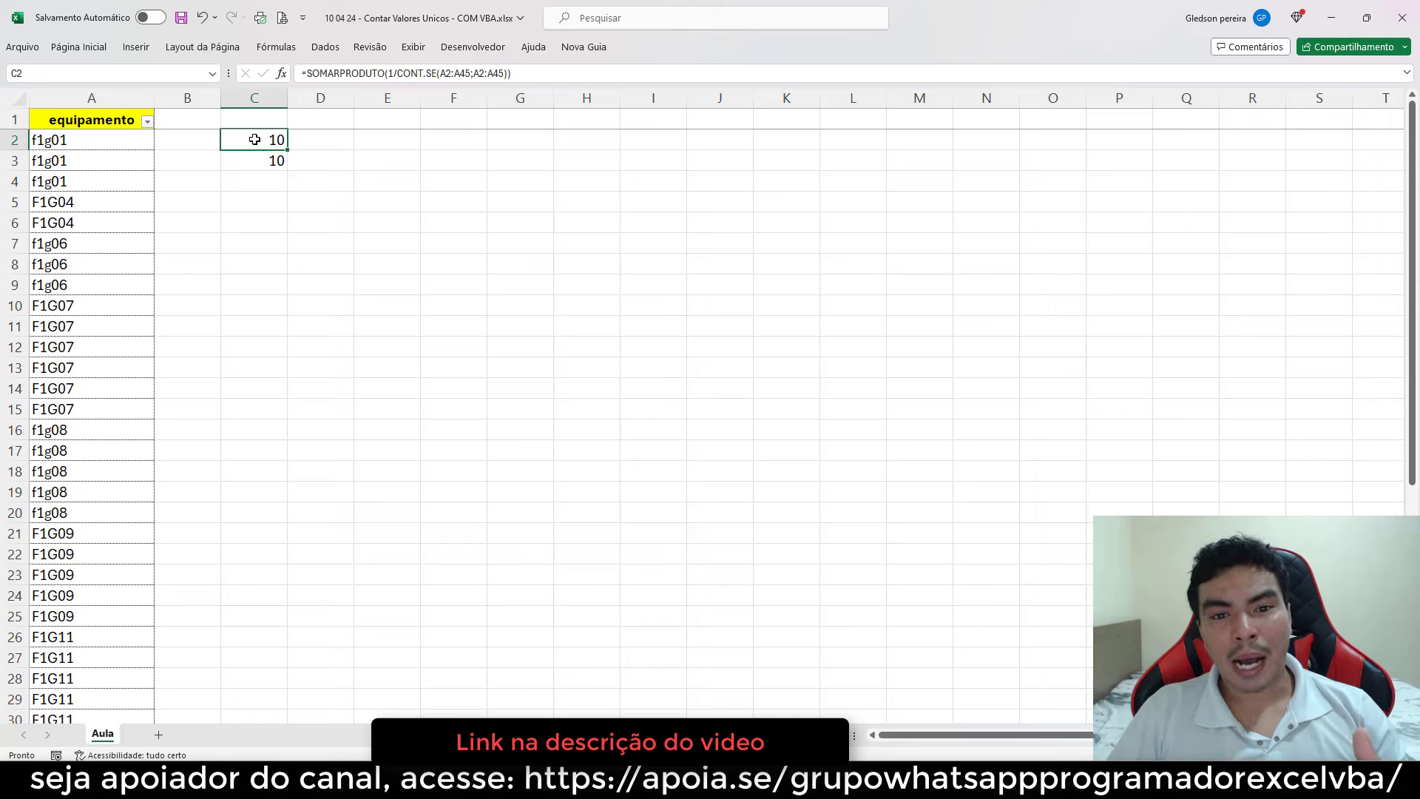
{"action": "left_click", "coordinate": [299, 72]}
{"action": "type", "text": "'"}
{"action": "left_click", "coordinate": [318, 225]}
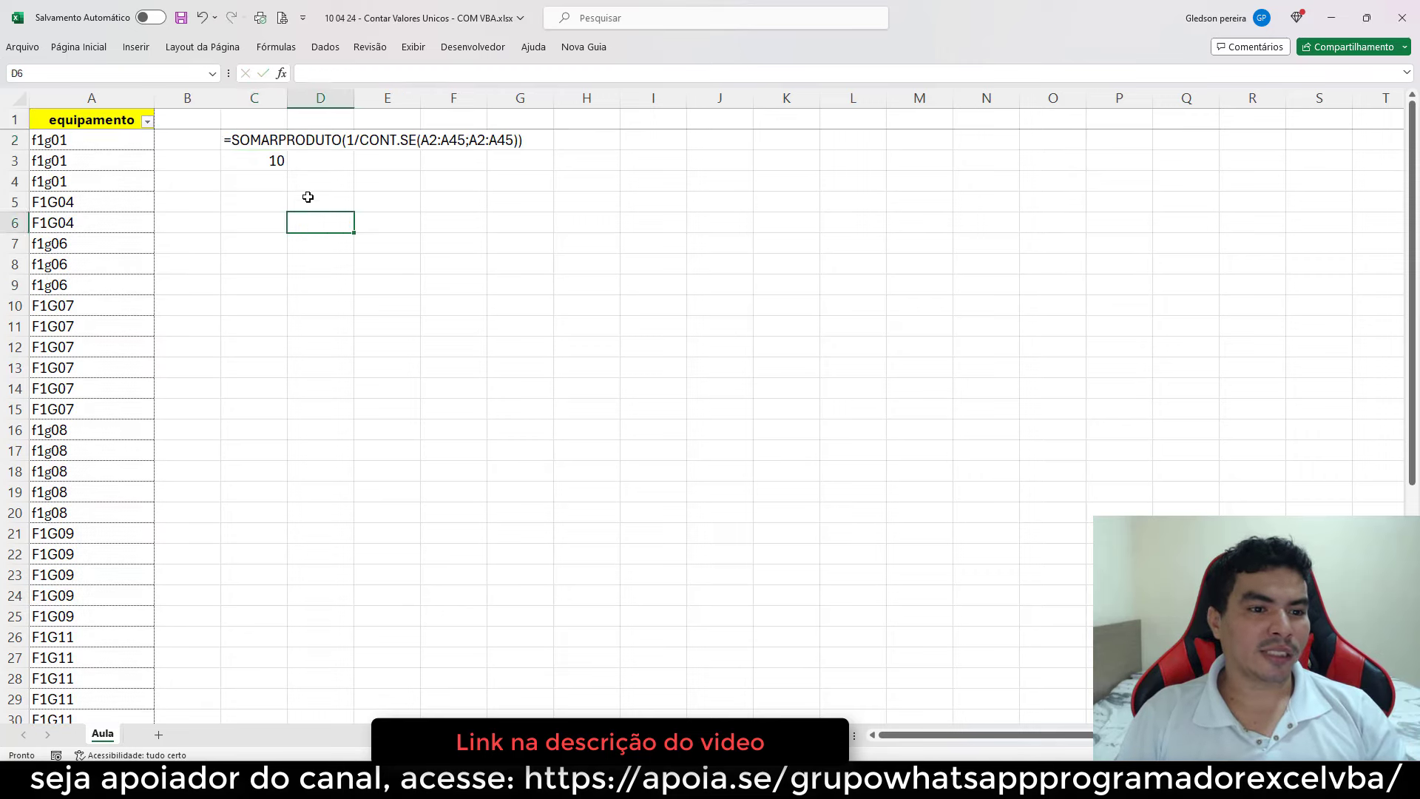
{"action": "left_click", "coordinate": [266, 139]}
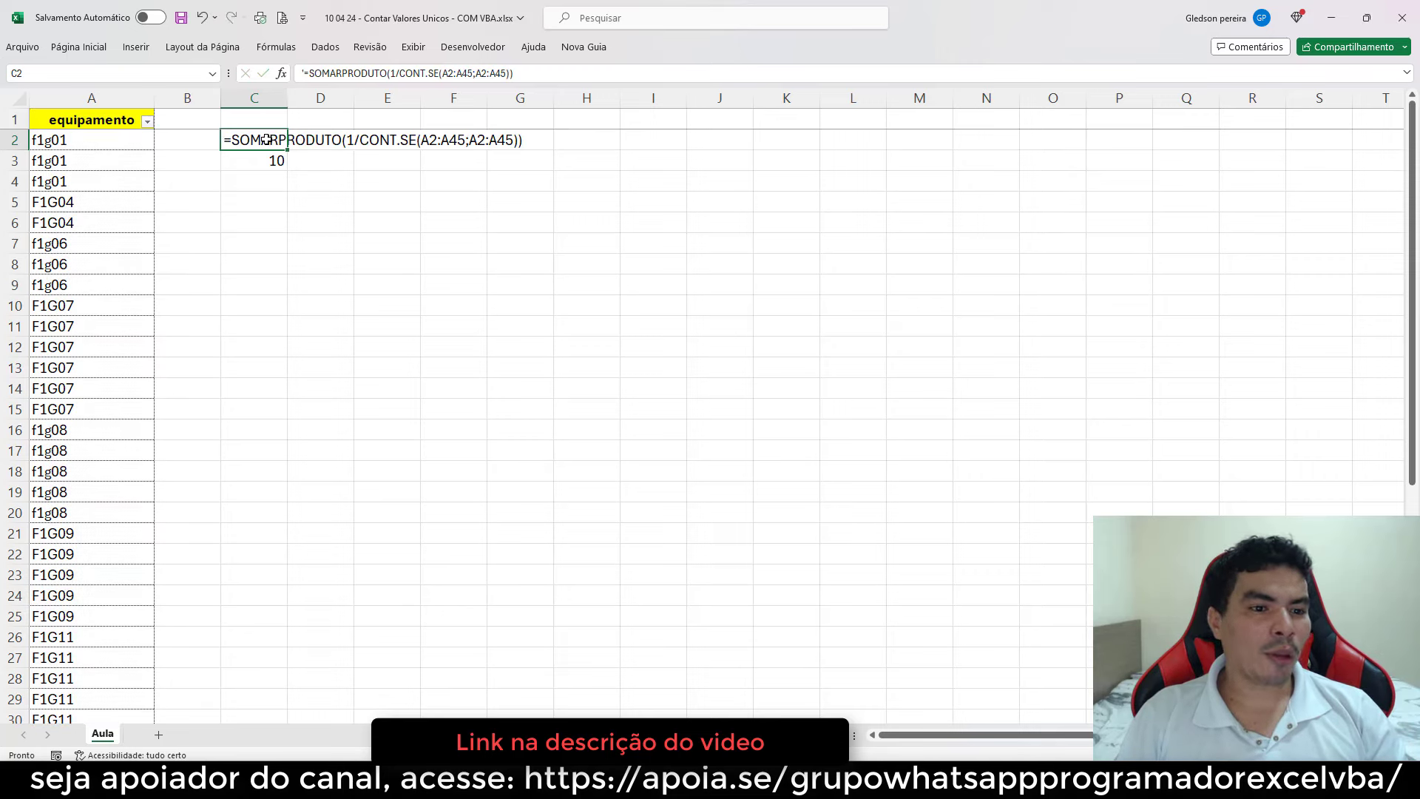
Step: Highlight C2's formula text across row 2, then select C5
{"action": "left_click", "coordinate": [263, 204]}
{"action": "left_click_drag", "start_coordinate": [251, 141], "coordinate": [500, 141]}
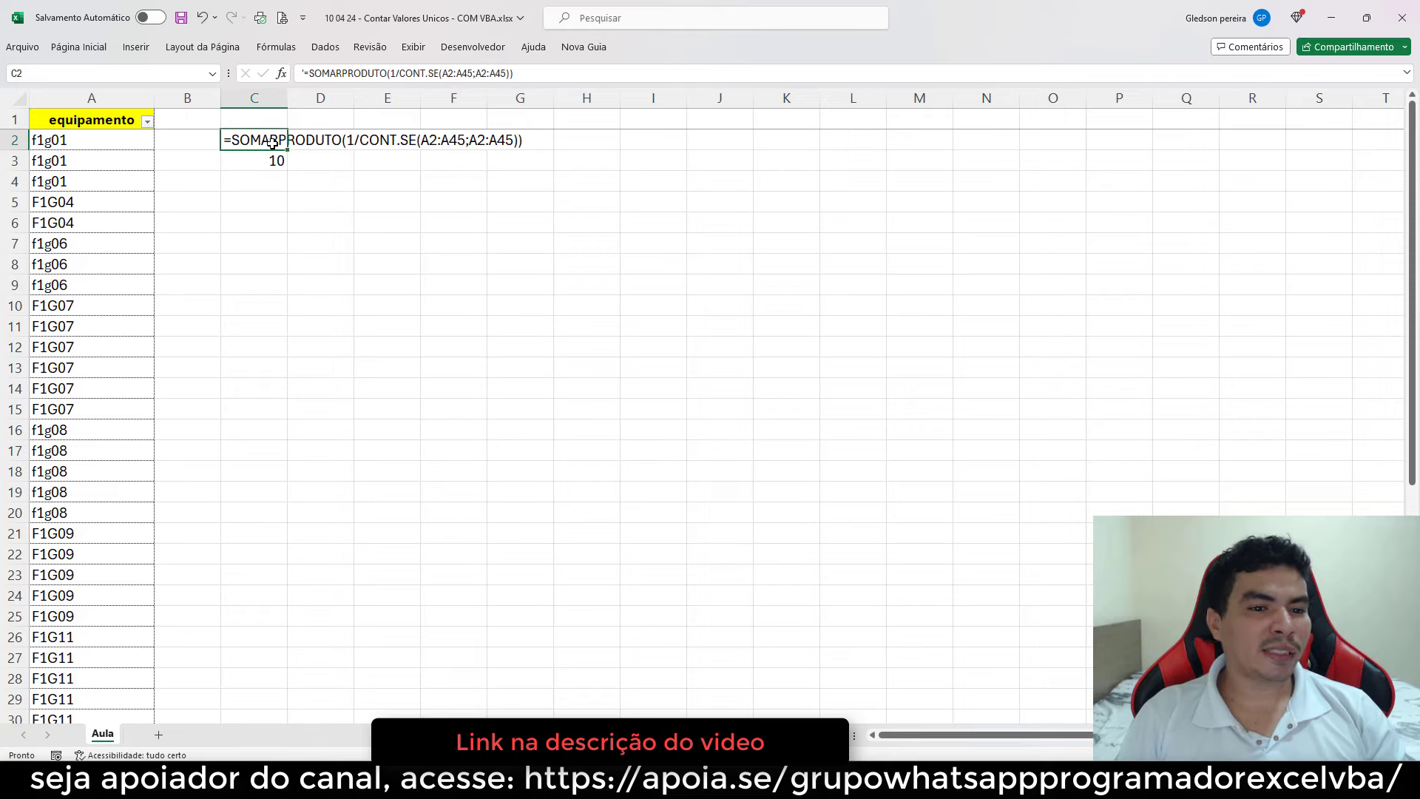
{"action": "left_click", "coordinate": [273, 191]}
{"action": "left_click", "coordinate": [273, 204]}
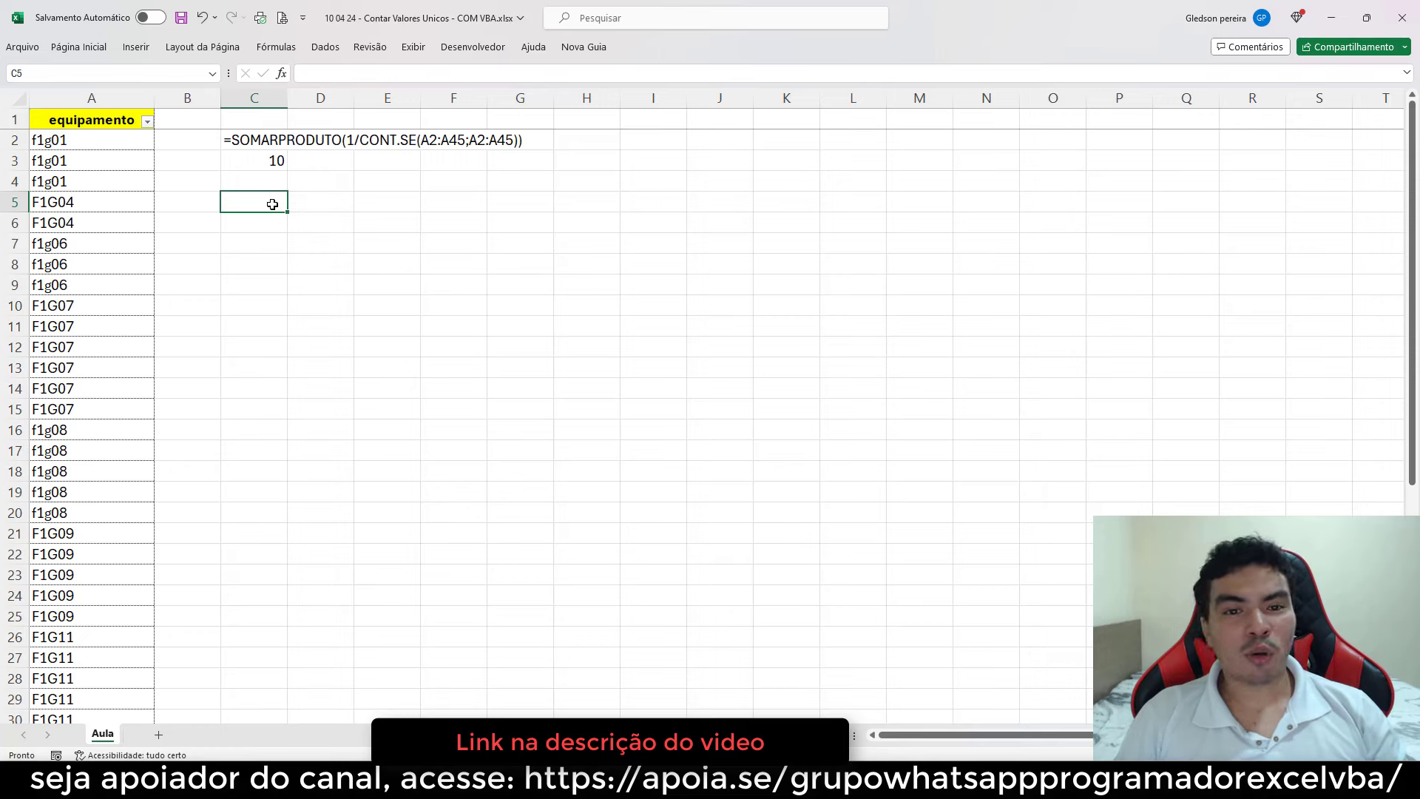
Step: Start recording a new macro from the Developer tab
{"action": "left_click", "coordinate": [477, 49]}
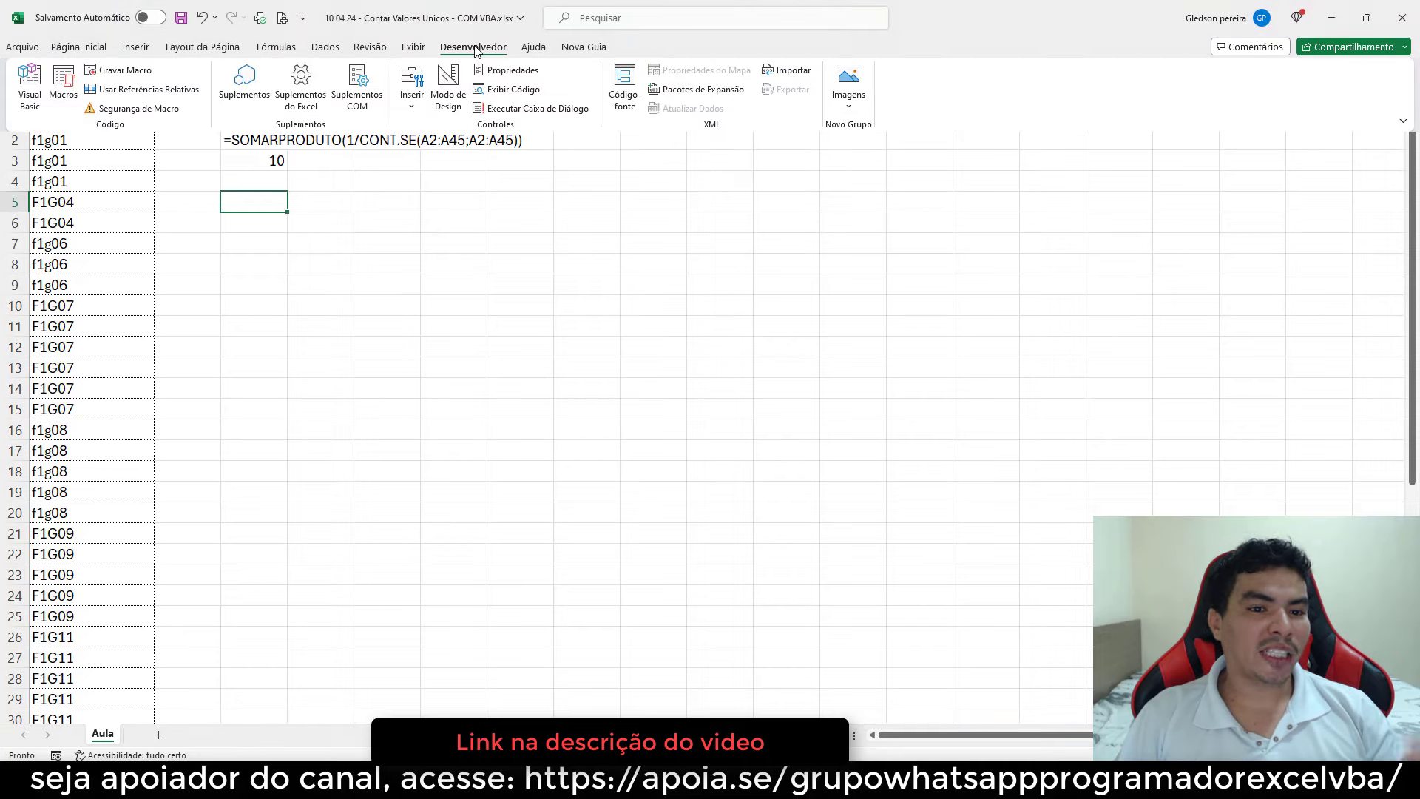
{"action": "left_click", "coordinate": [126, 71]}
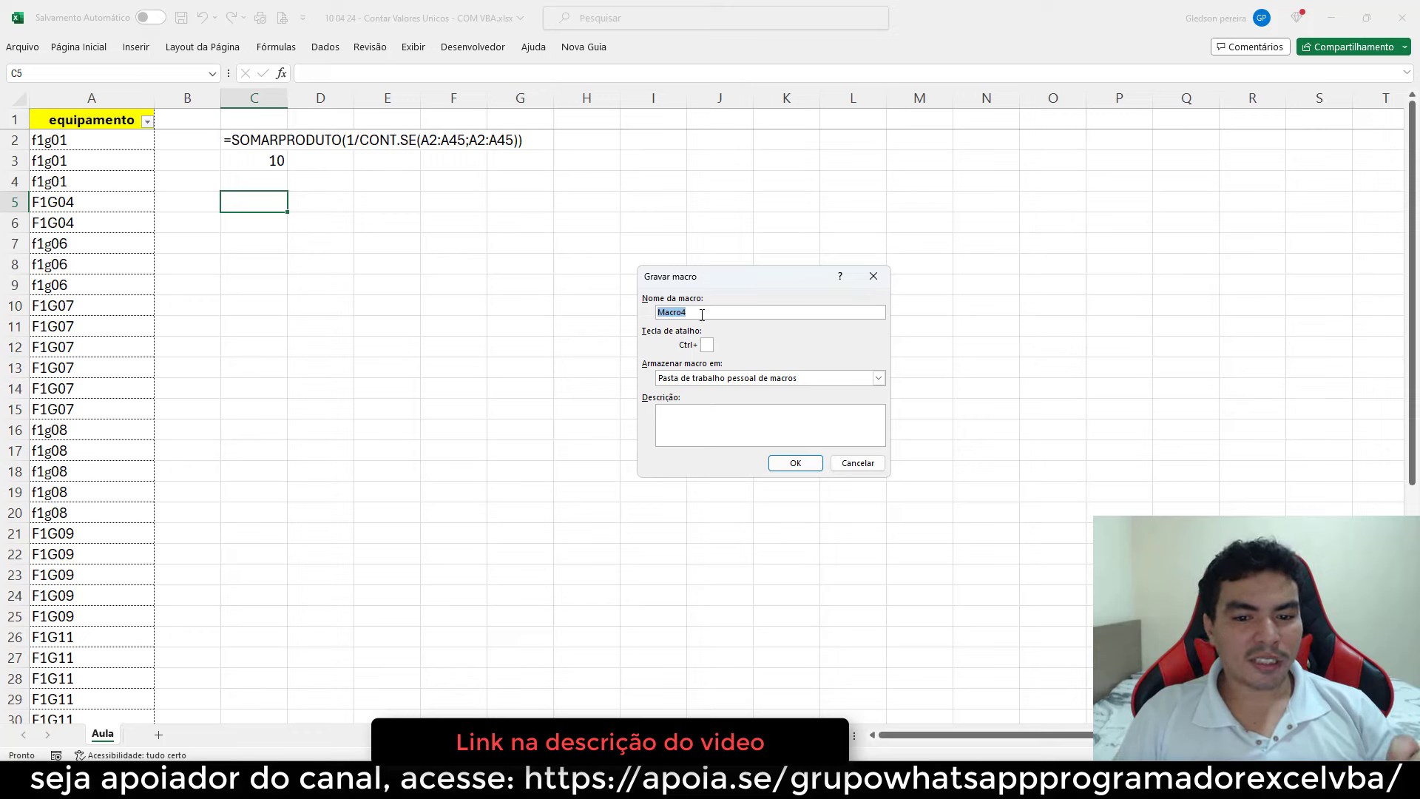
{"action": "left_click", "coordinate": [795, 463]}
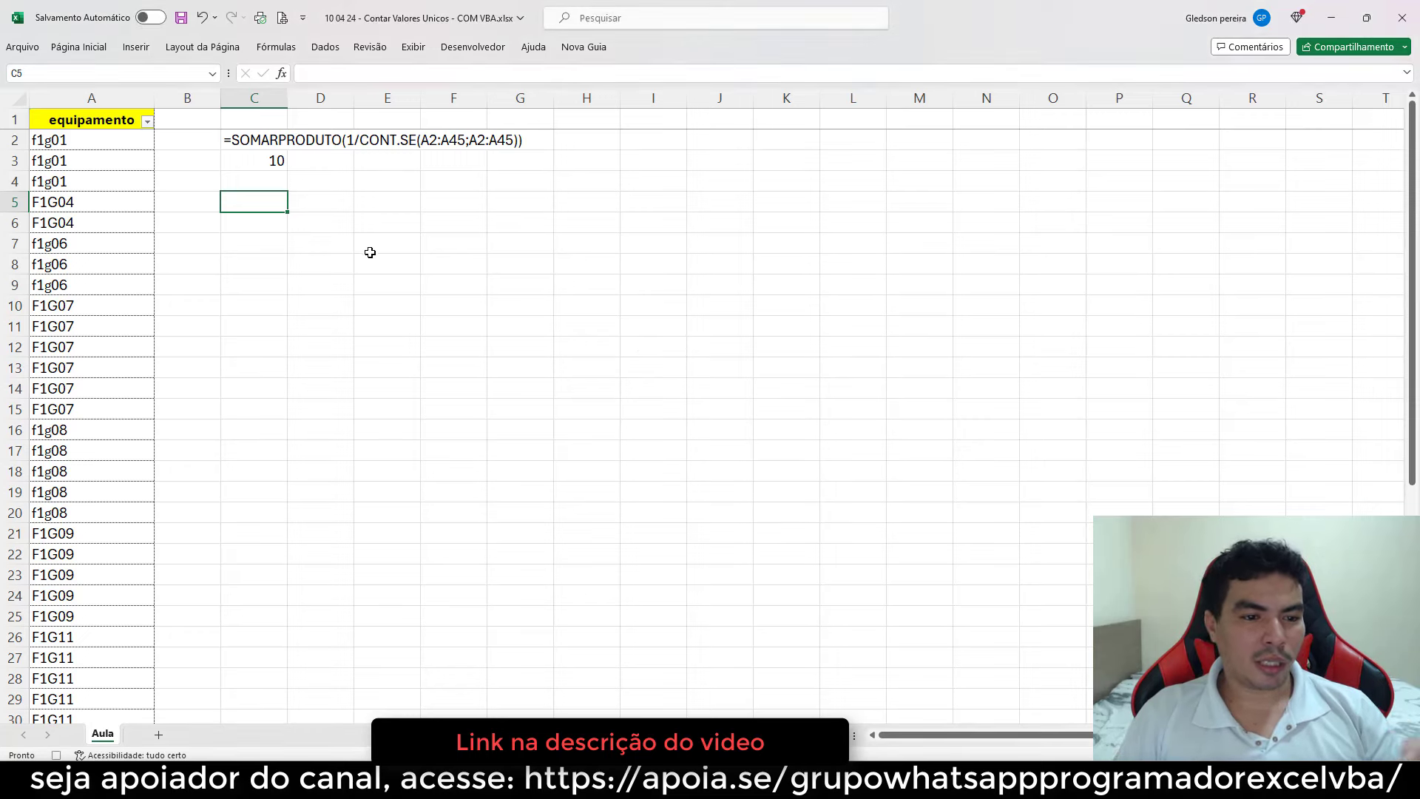
Step: Begin C5's formula with SOMARPRODUTO and CONT.SE over the range A2:A45
{"action": "type", "text": "="}
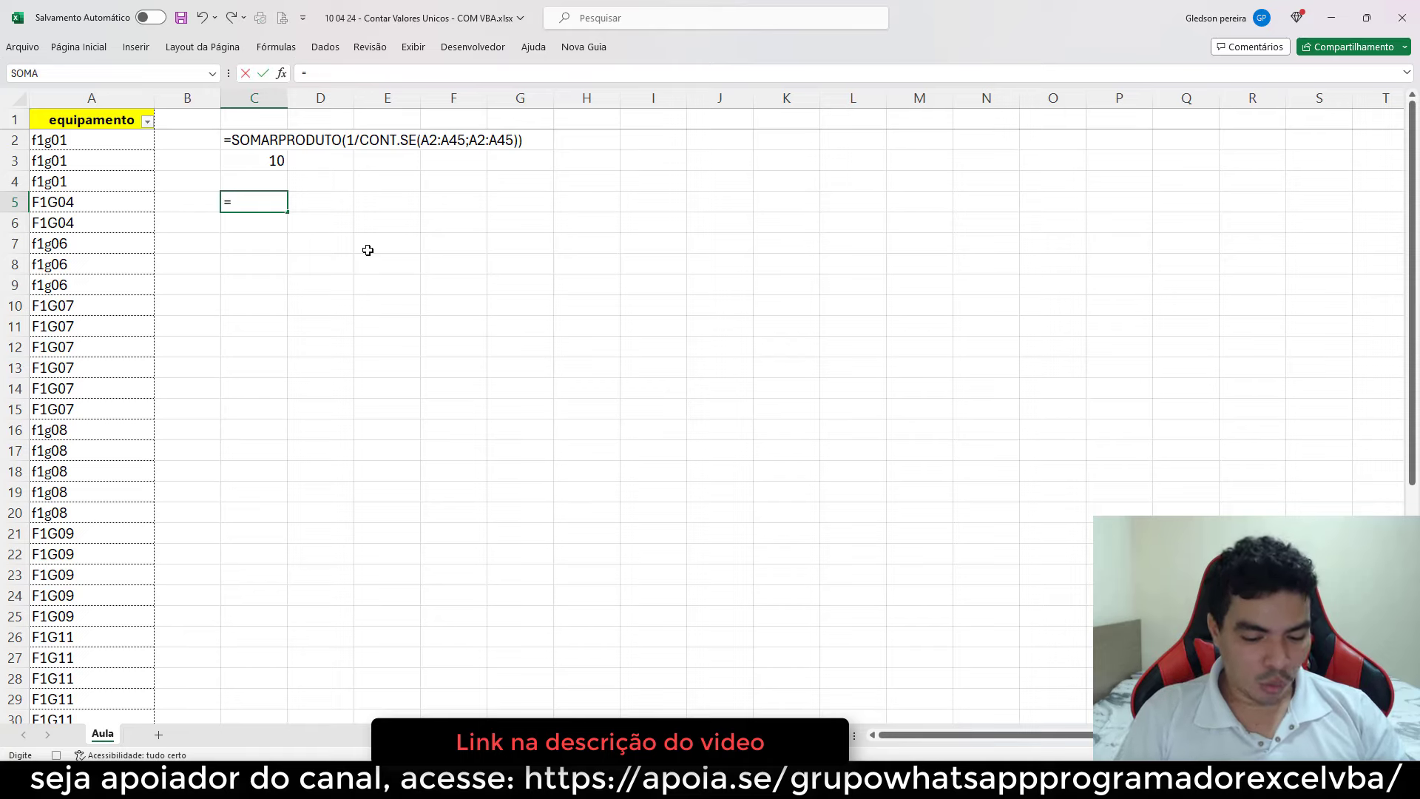
{"action": "type", "text": "somar"}
{"action": "key", "text": "Tab"}
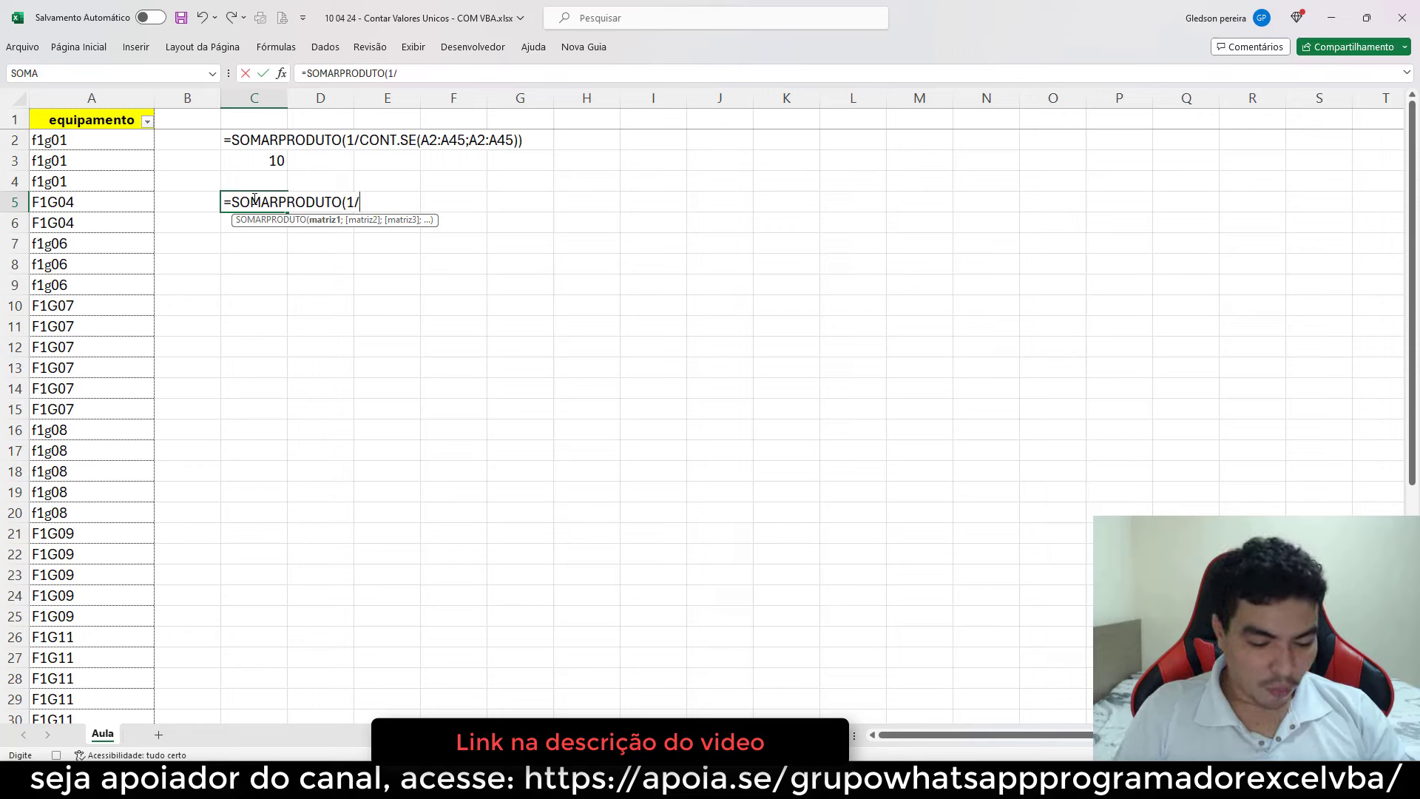
{"action": "type", "text": "co"}
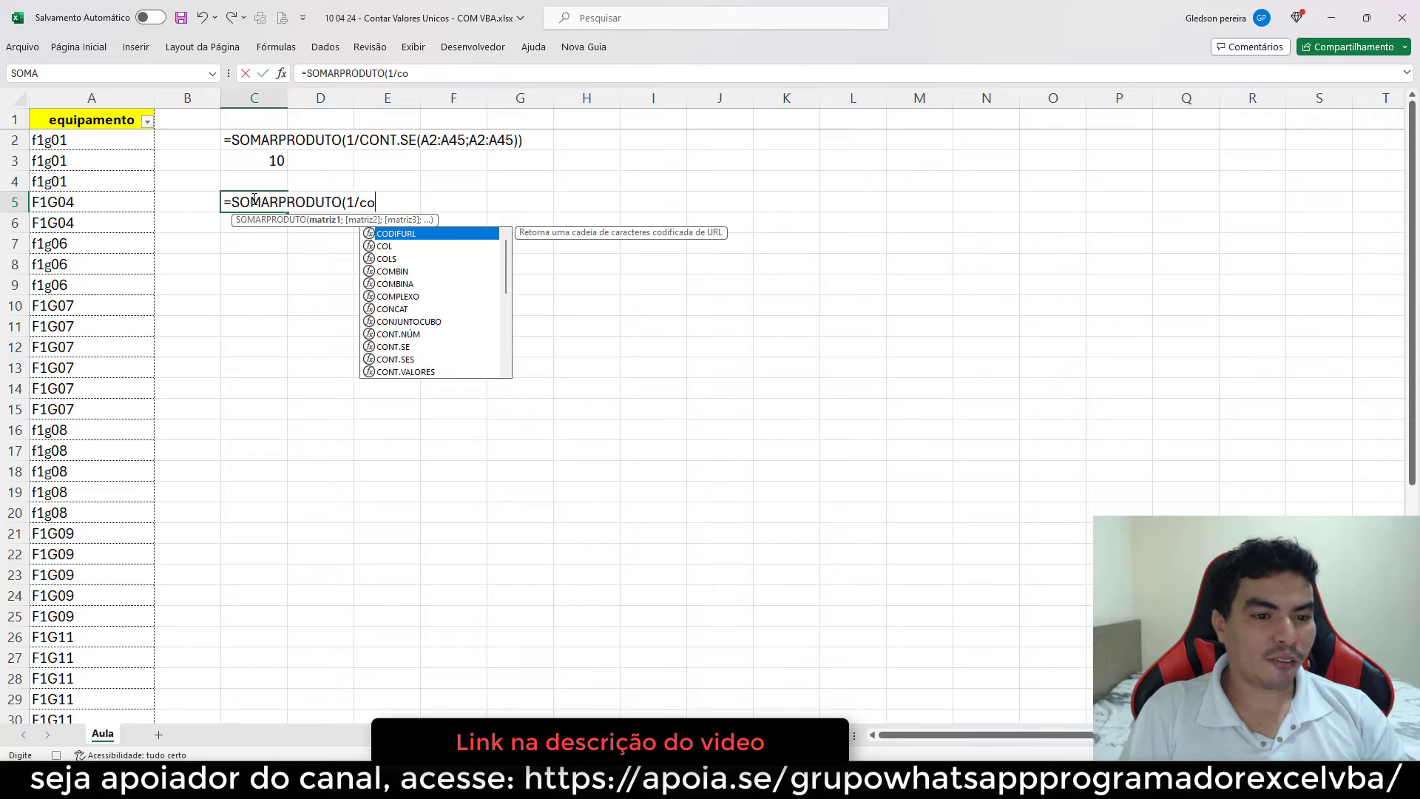
{"action": "type", "text": "nt.s"}
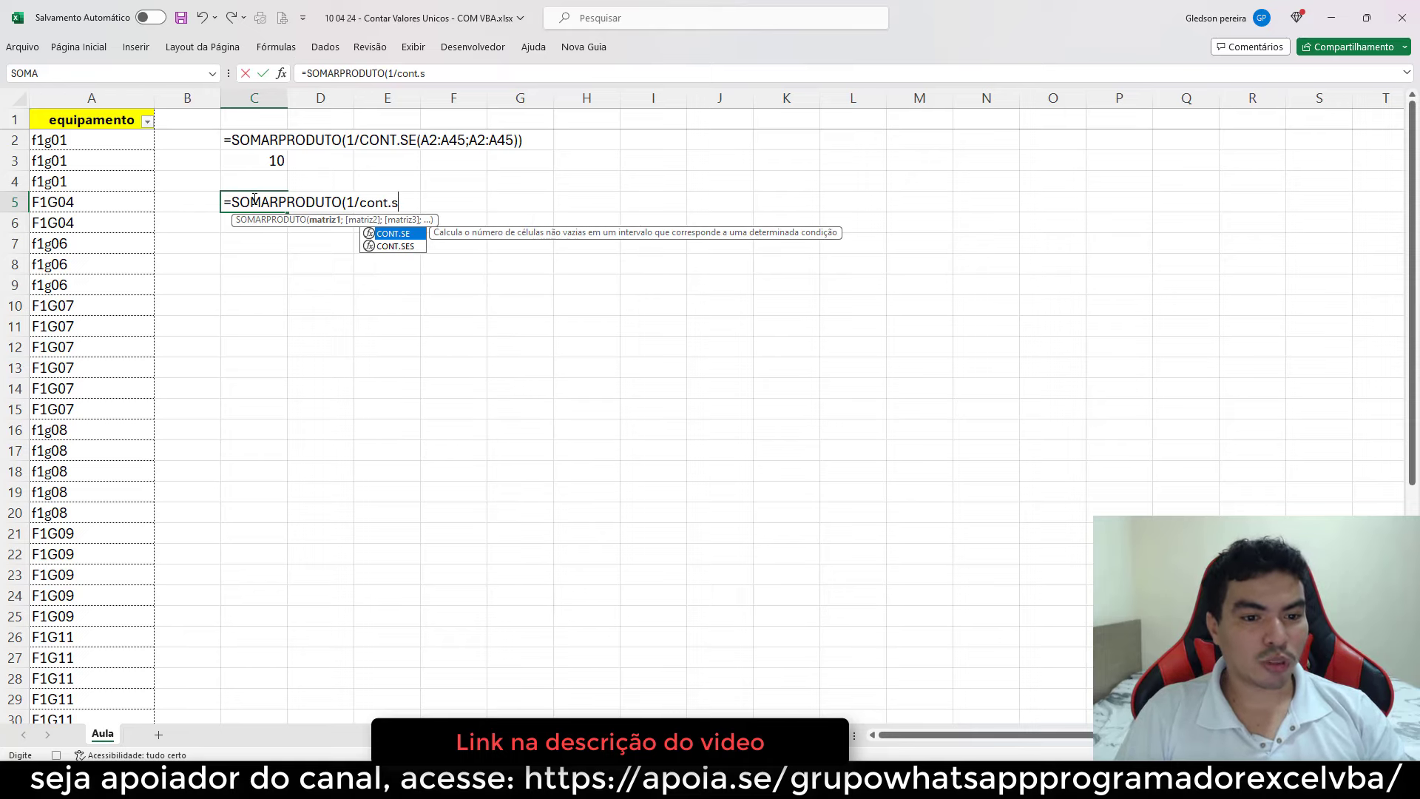
{"action": "key", "text": "Tab"}
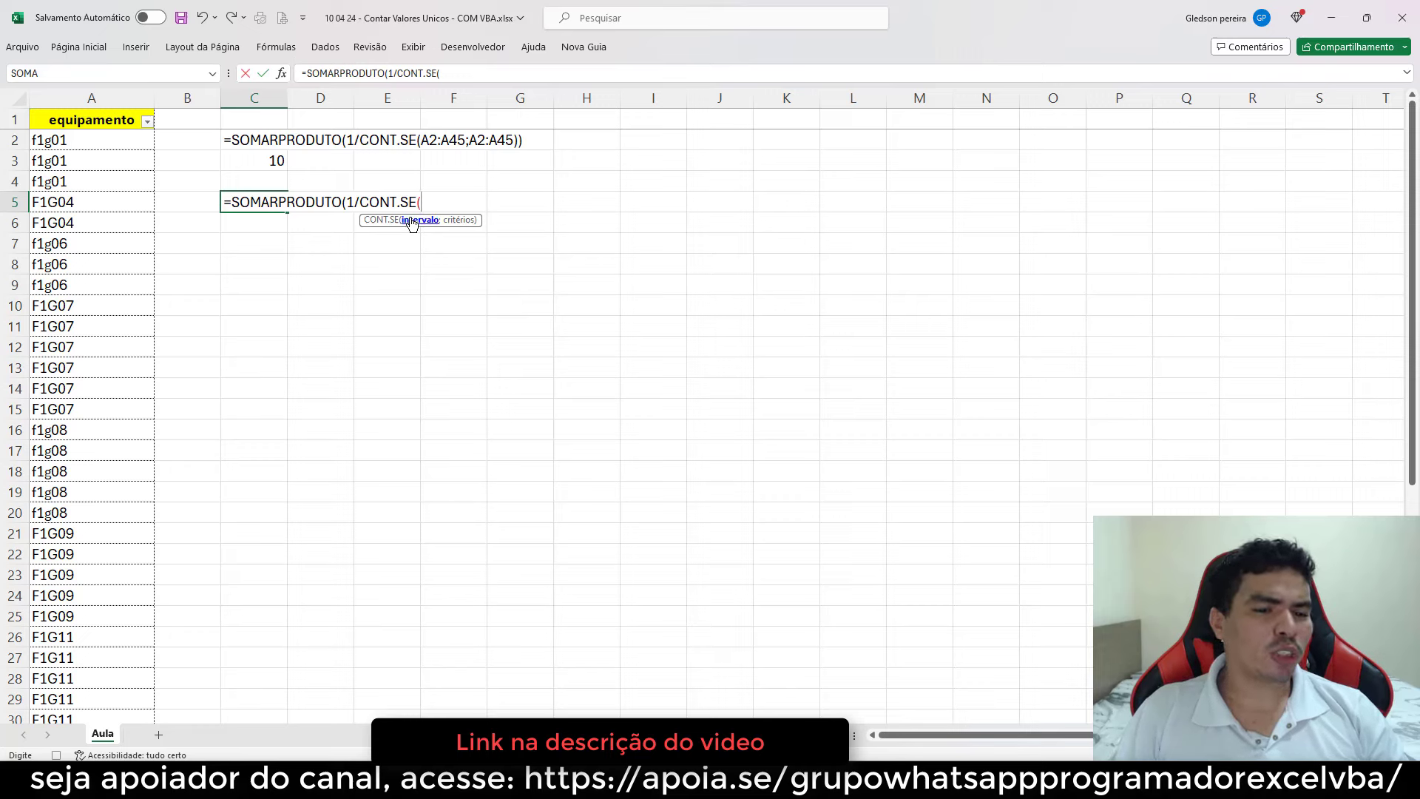
{"action": "left_click", "coordinate": [74, 139]}
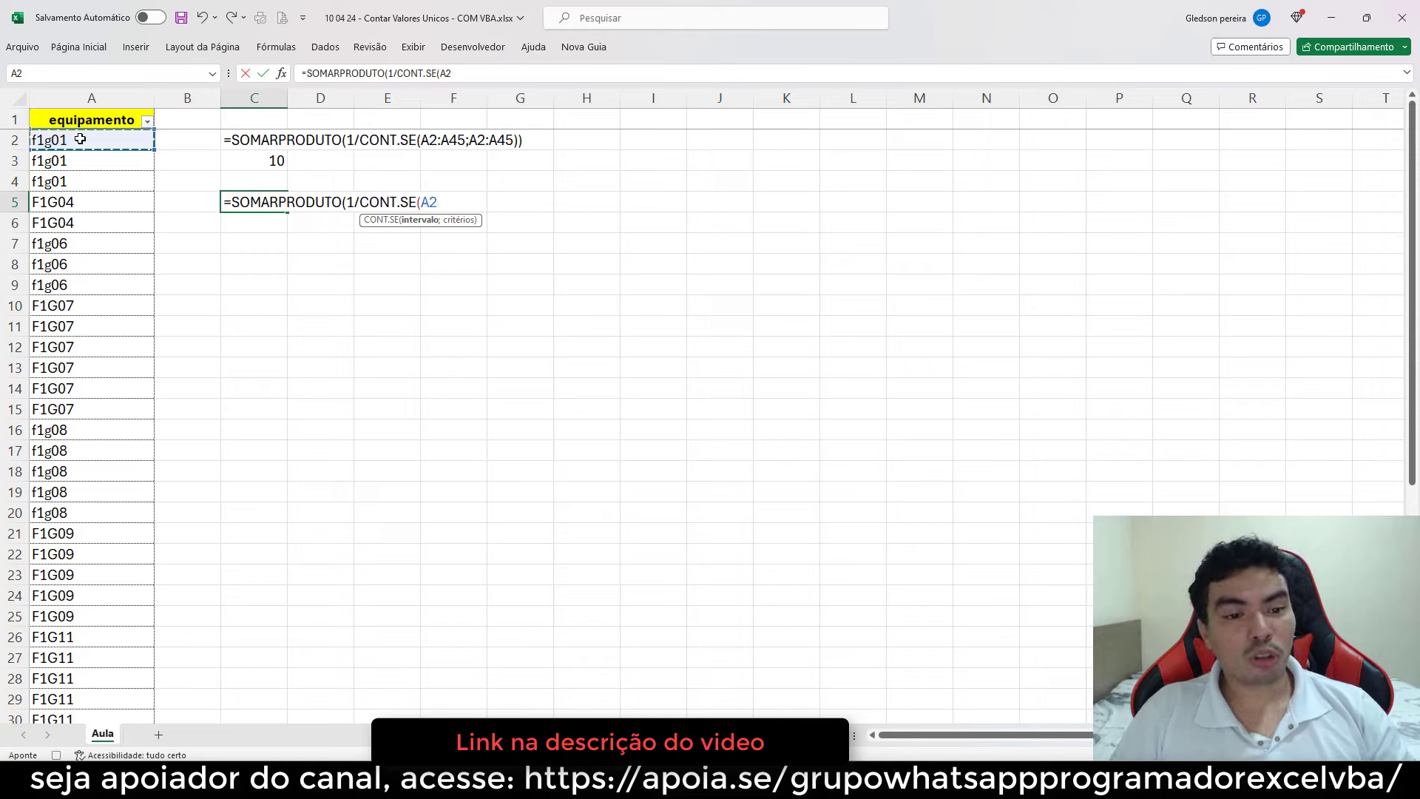
{"action": "key", "text": "ctrl+shift+Down"}
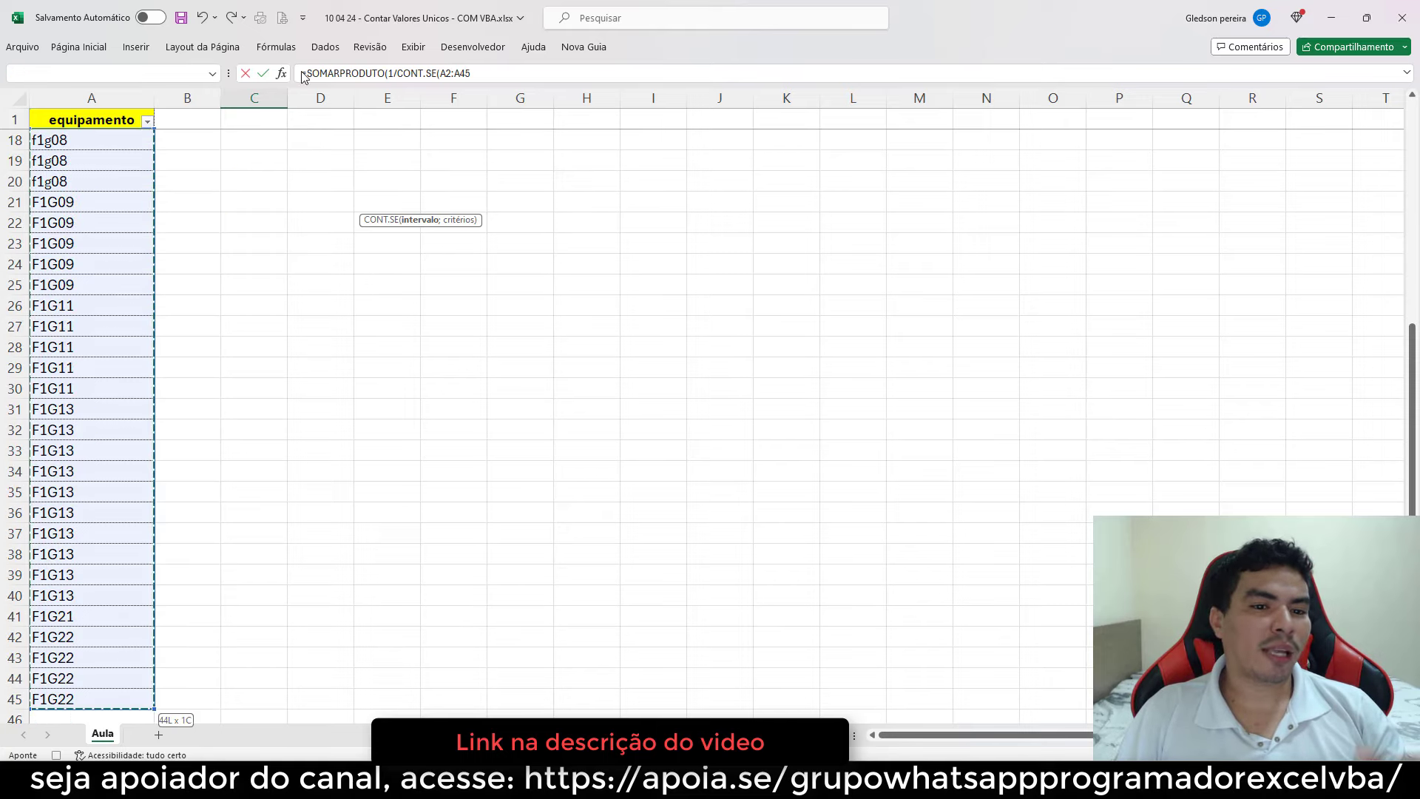
Step: Complete and commit =SOMARPRODUTO(1/CONT.SE(A2:A45;A2:A45)) in C5, which returns 10
{"action": "left_click", "coordinate": [485, 74]}
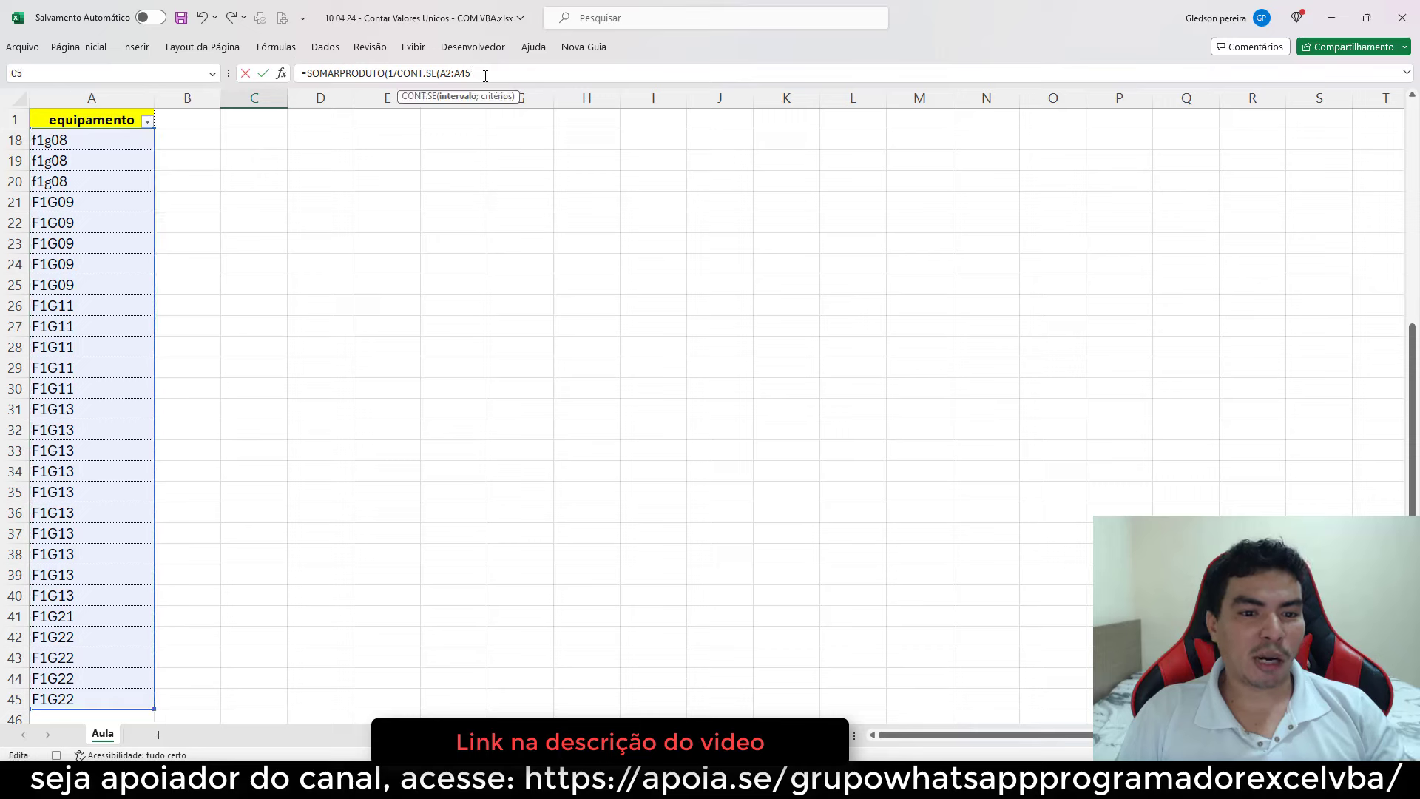
{"action": "left_click_drag", "start_coordinate": [485, 74], "coordinate": [442, 74]}
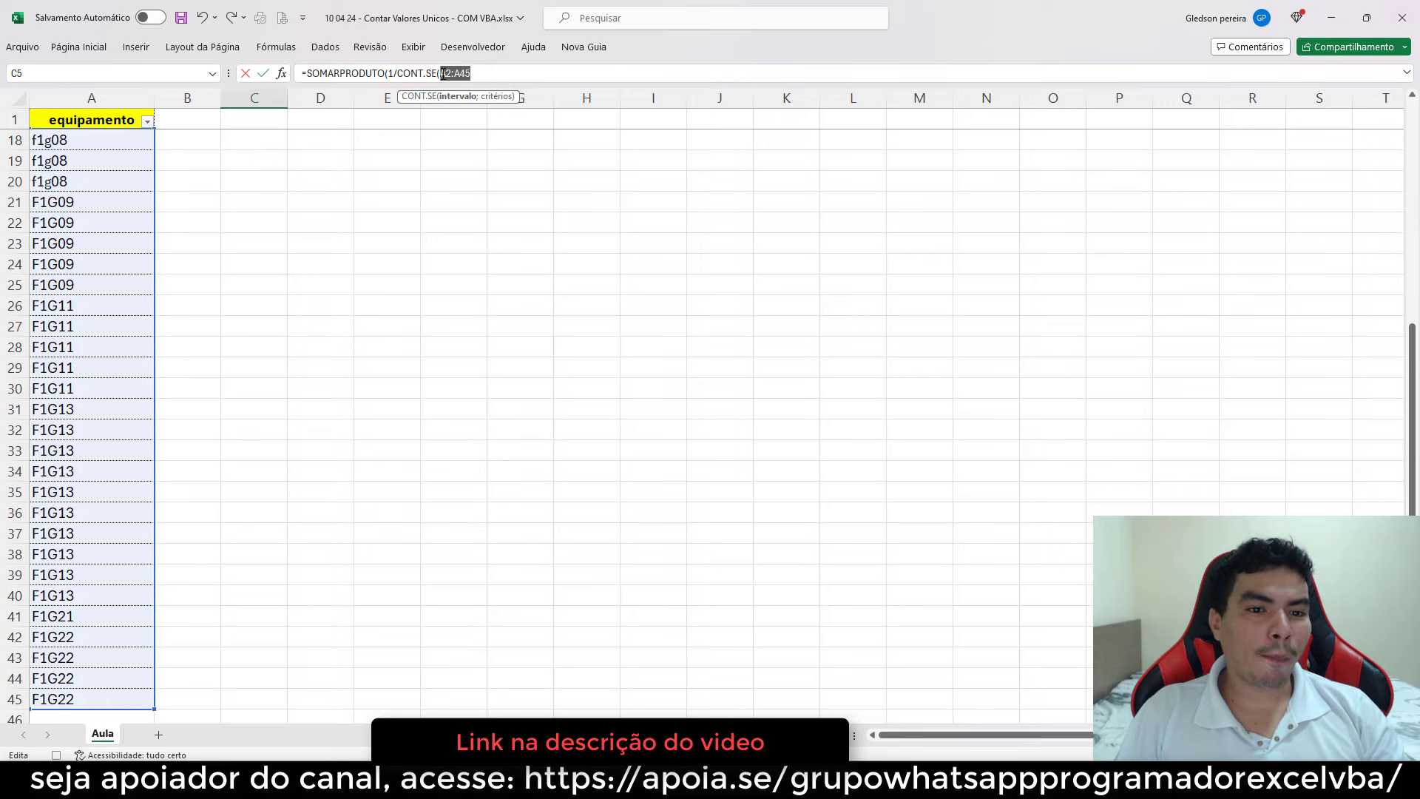
{"action": "left_click", "coordinate": [481, 73]}
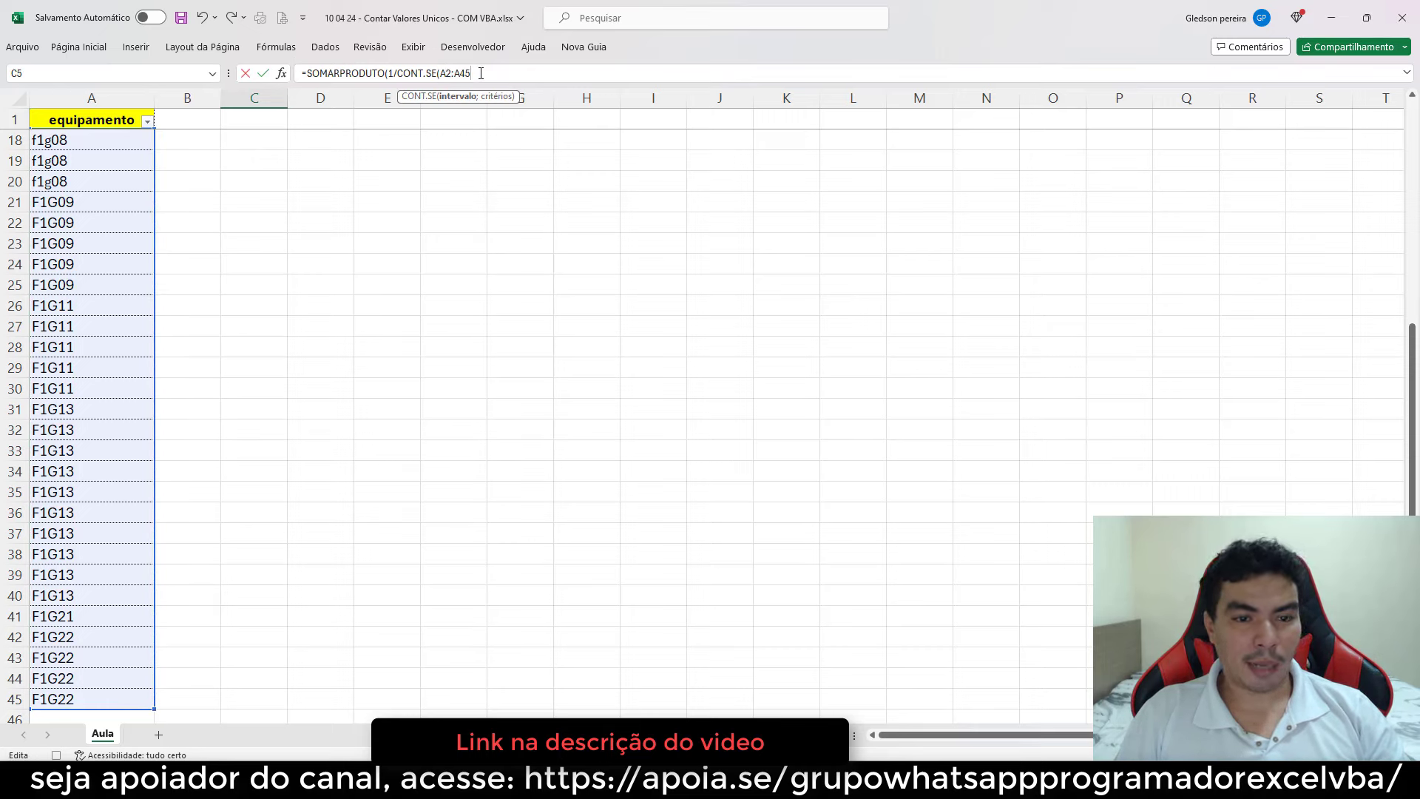
{"action": "type", "text": ";"}
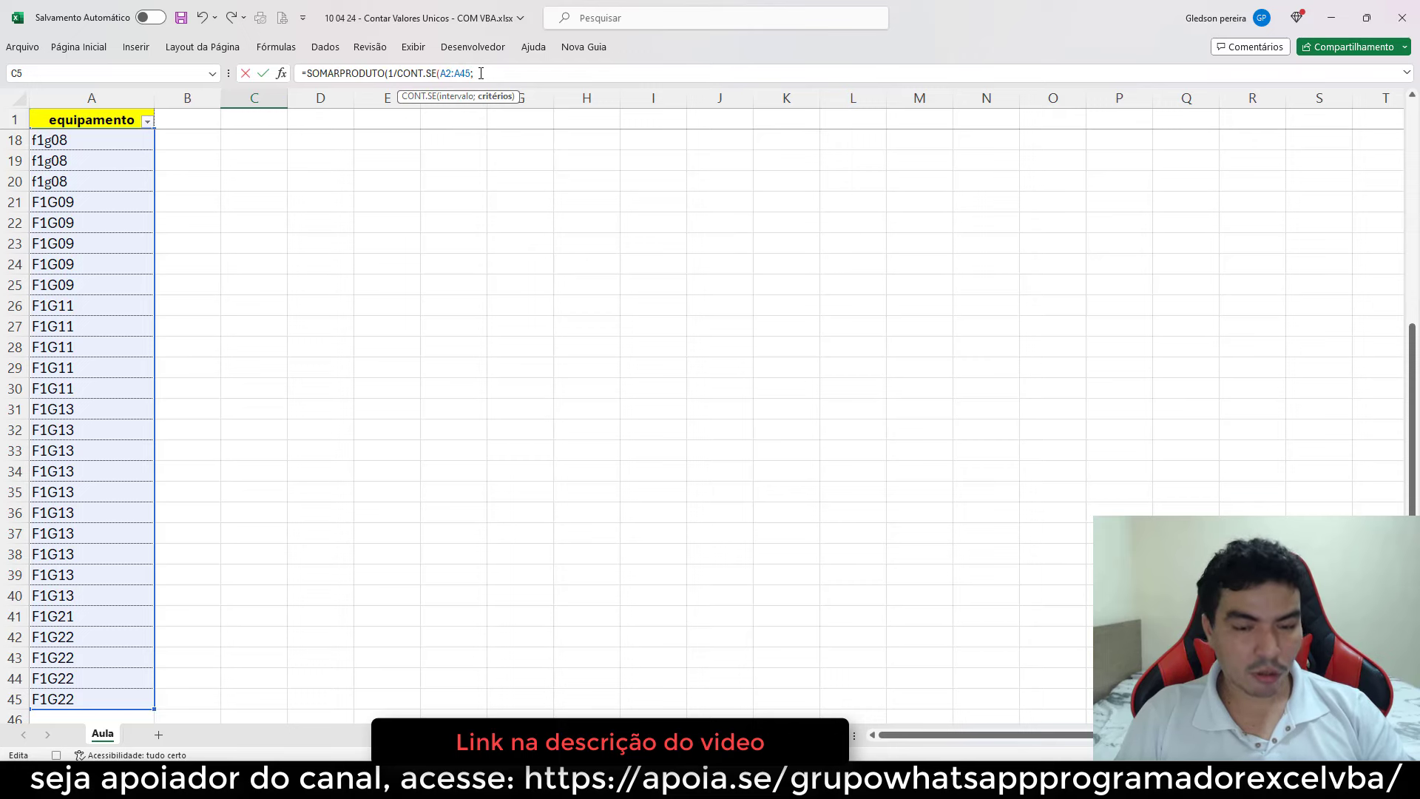
{"action": "key", "text": "ctrl+v"}
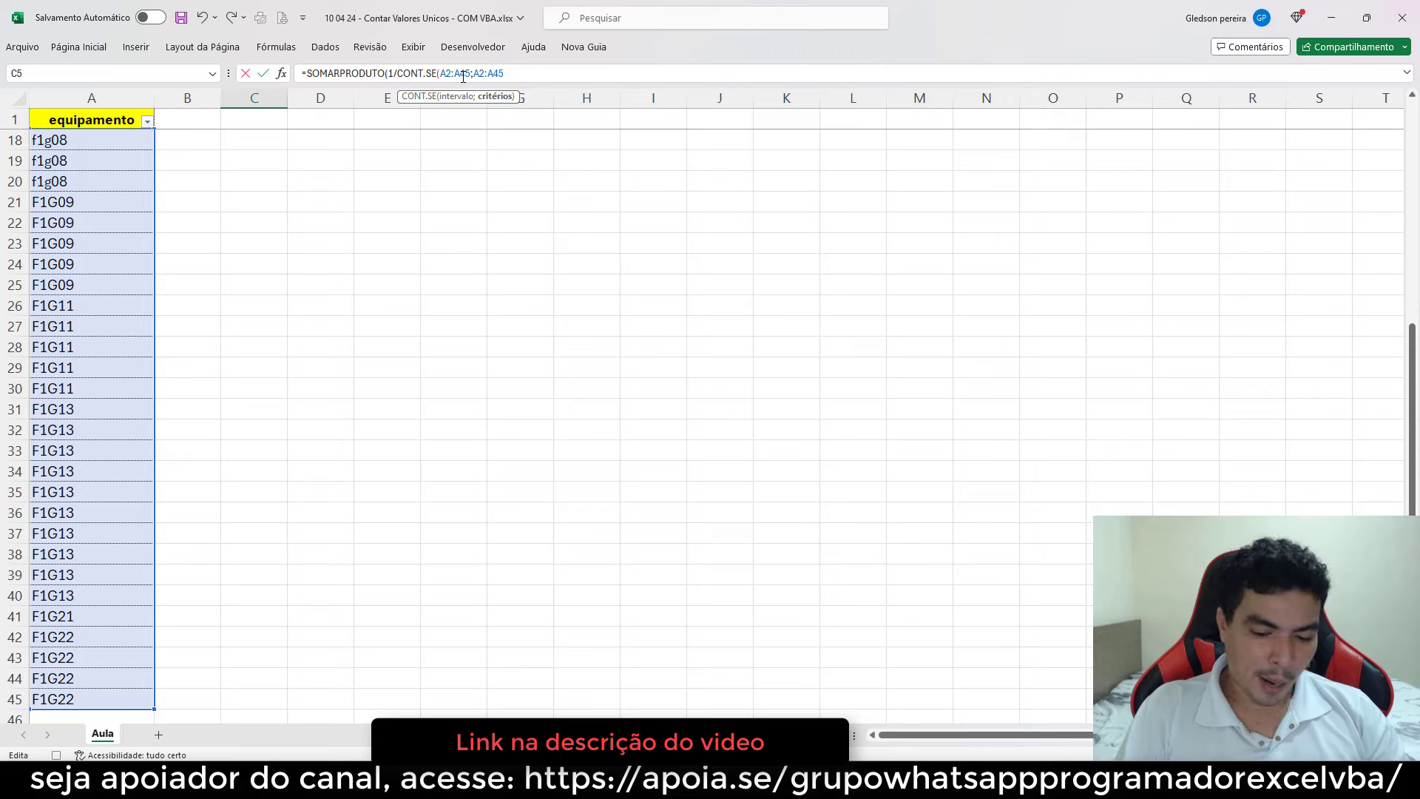
{"action": "key", "text": "Right"}
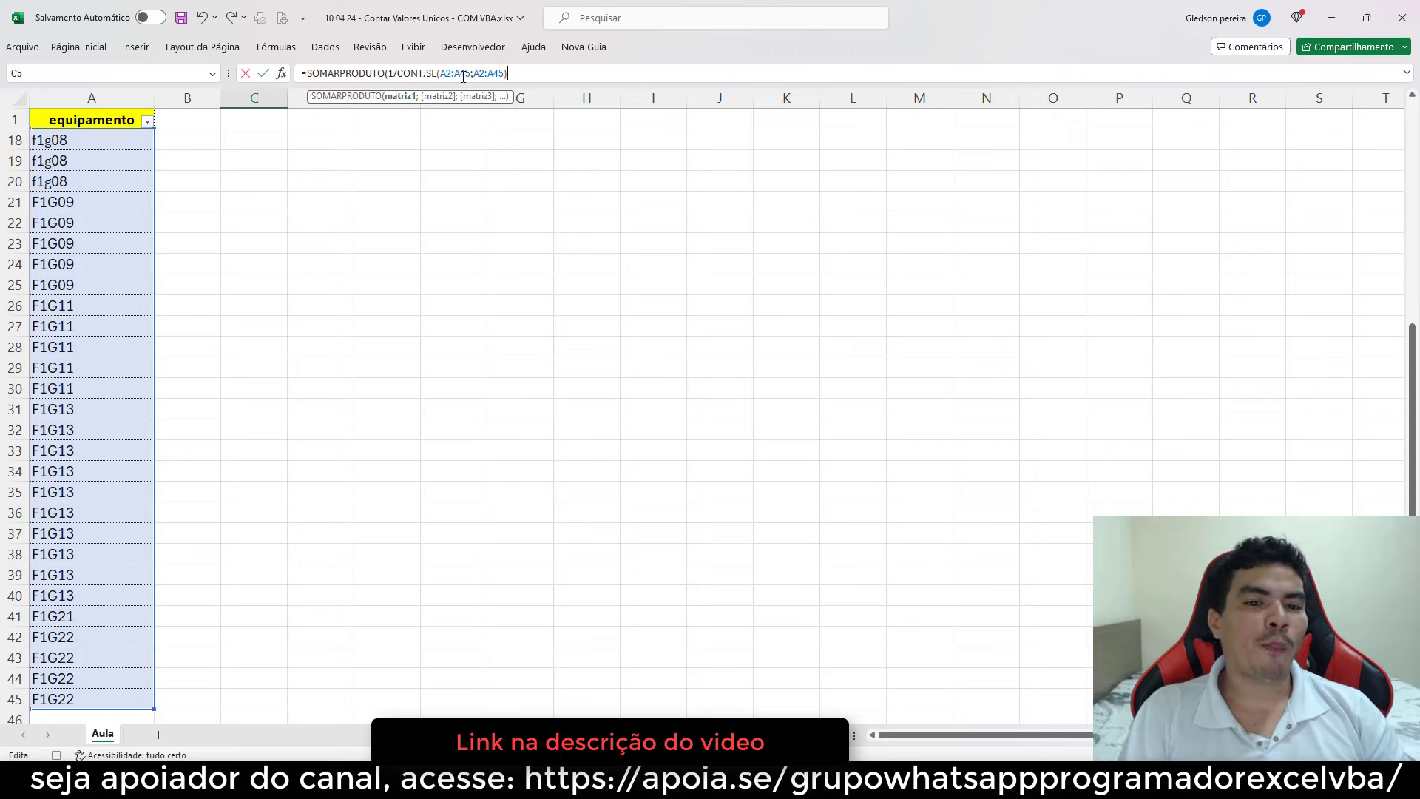
{"action": "type", "text": ")"}
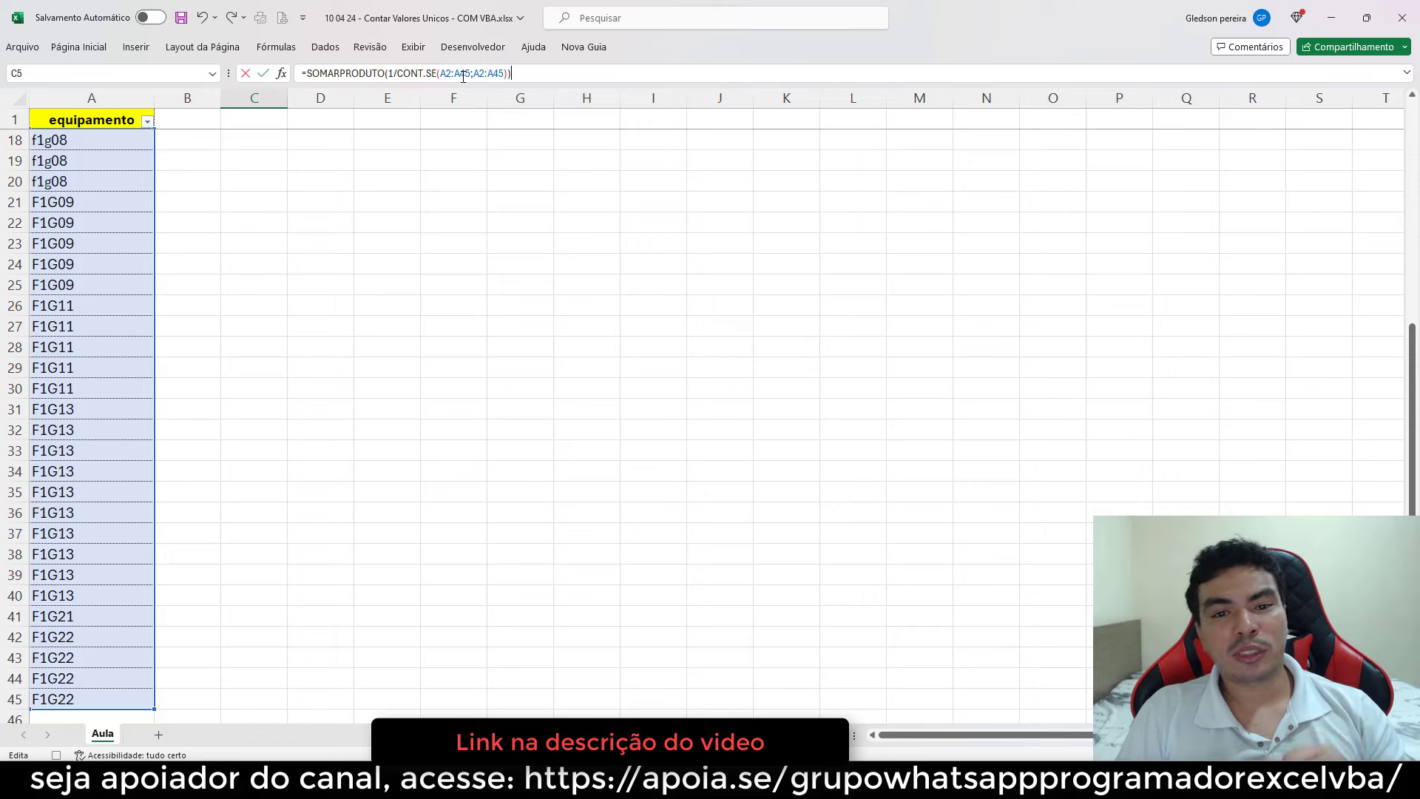
{"action": "key", "text": "Return"}
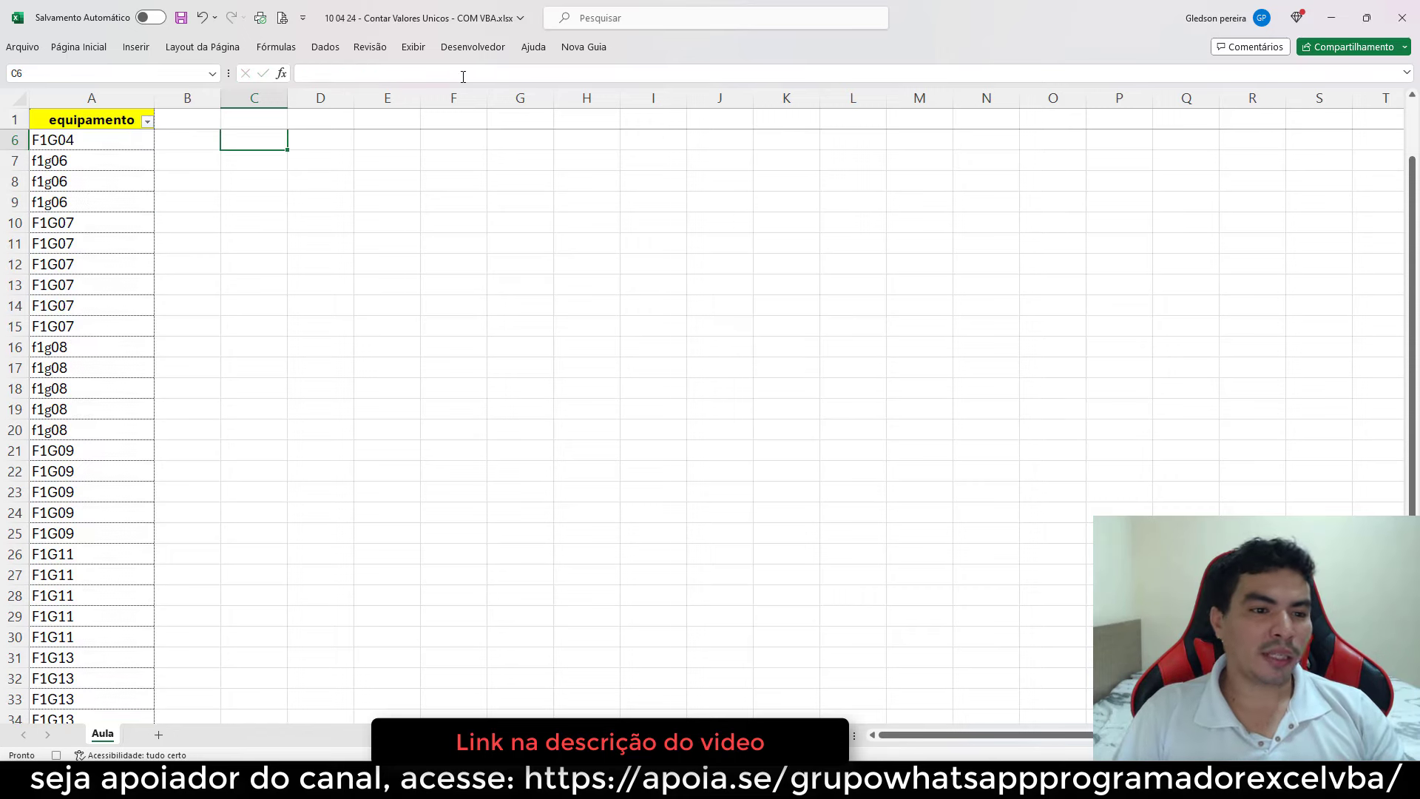
{"action": "scroll", "coordinate": [287, 205], "scroll_direction": "up", "scroll_amount": 2}
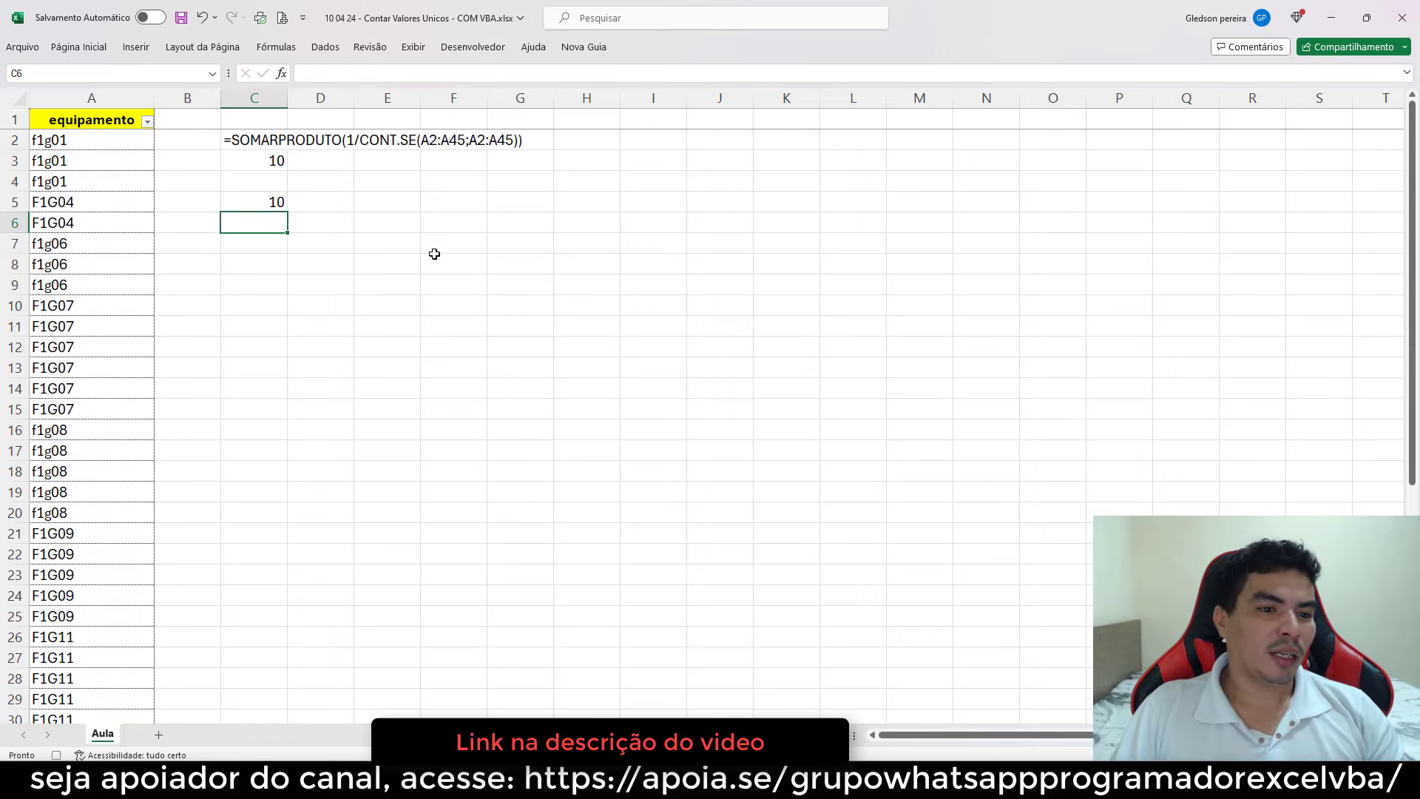
Step: Check C5's formula and stop the macro recording
{"action": "left_click", "coordinate": [283, 202]}
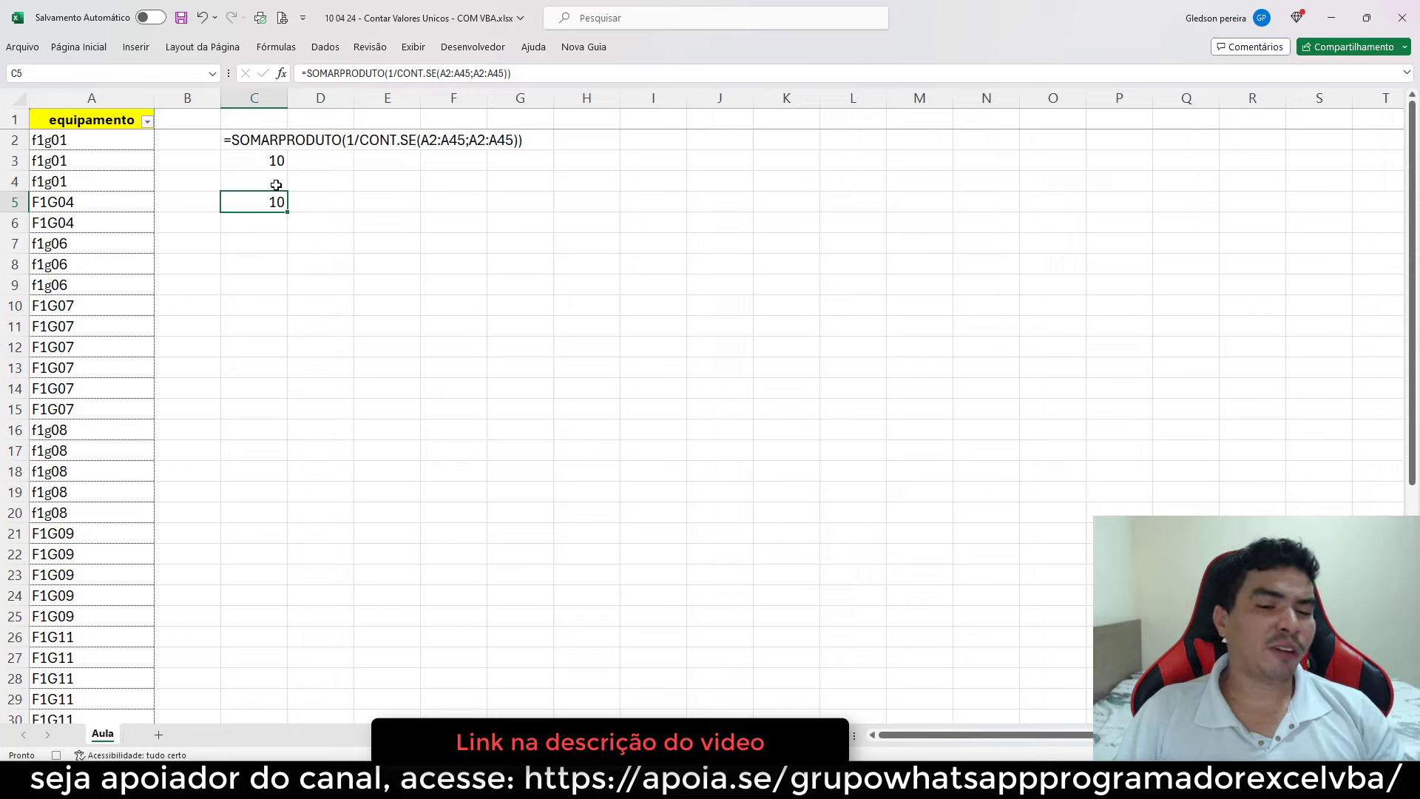
{"action": "left_click", "coordinate": [475, 48]}
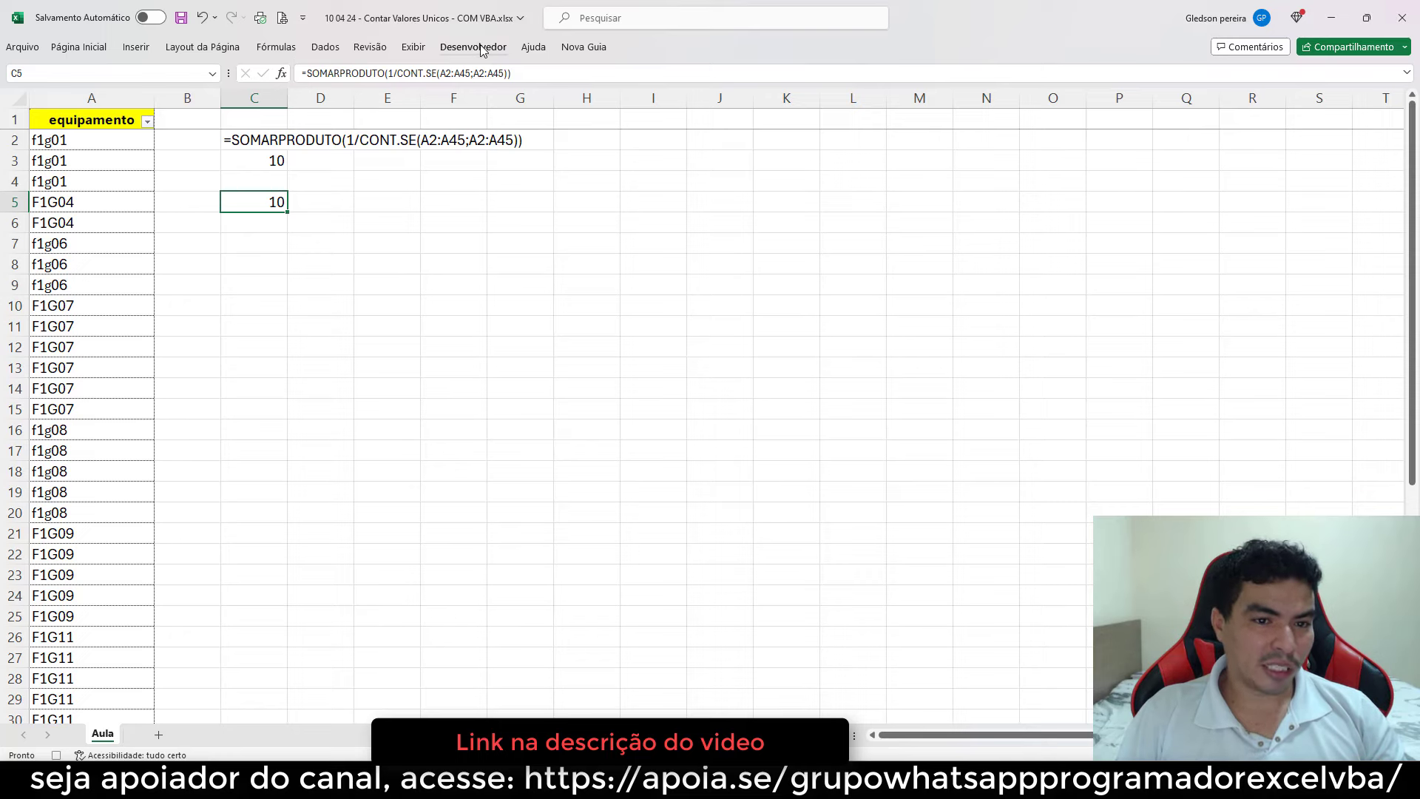
{"action": "left_click", "coordinate": [139, 74]}
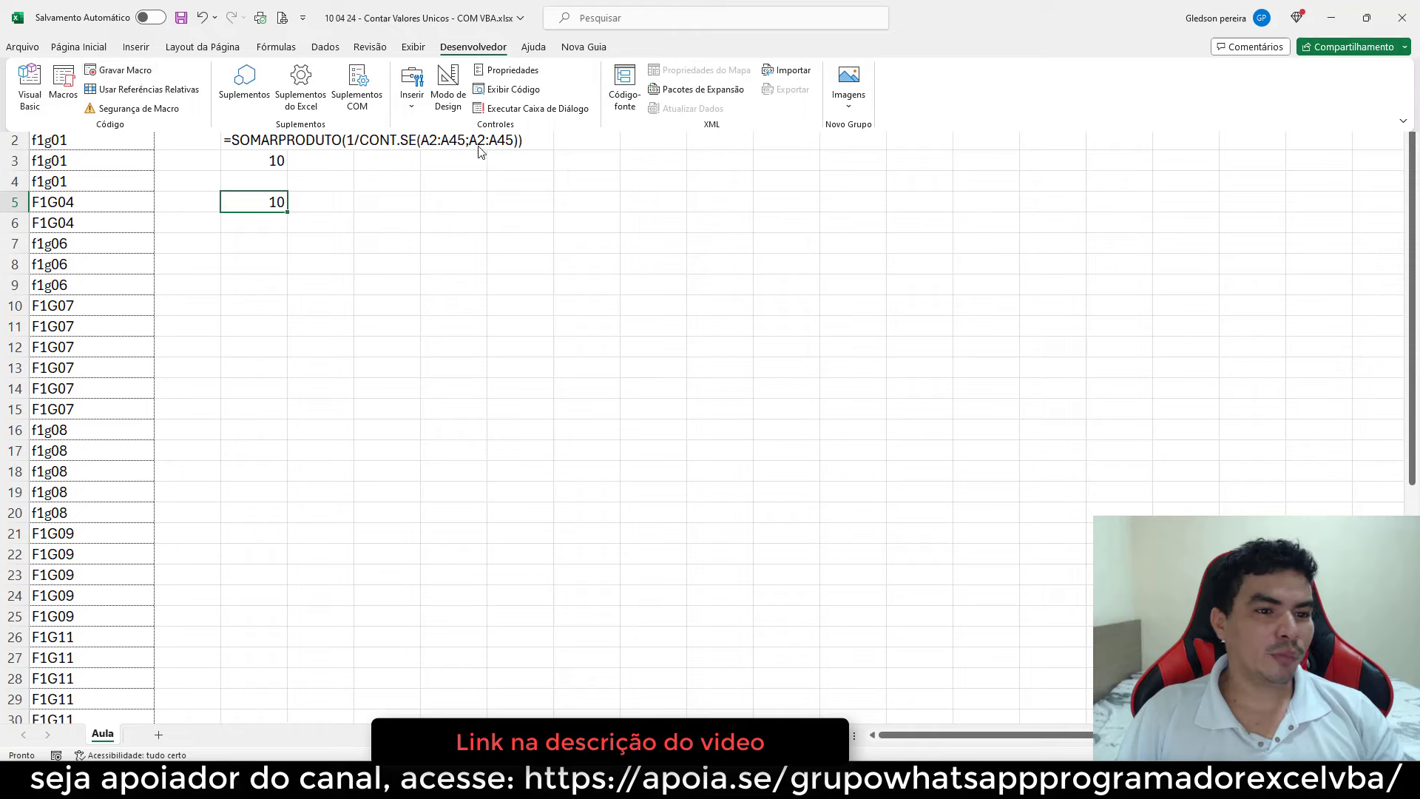
{"action": "left_click", "coordinate": [585, 159]}
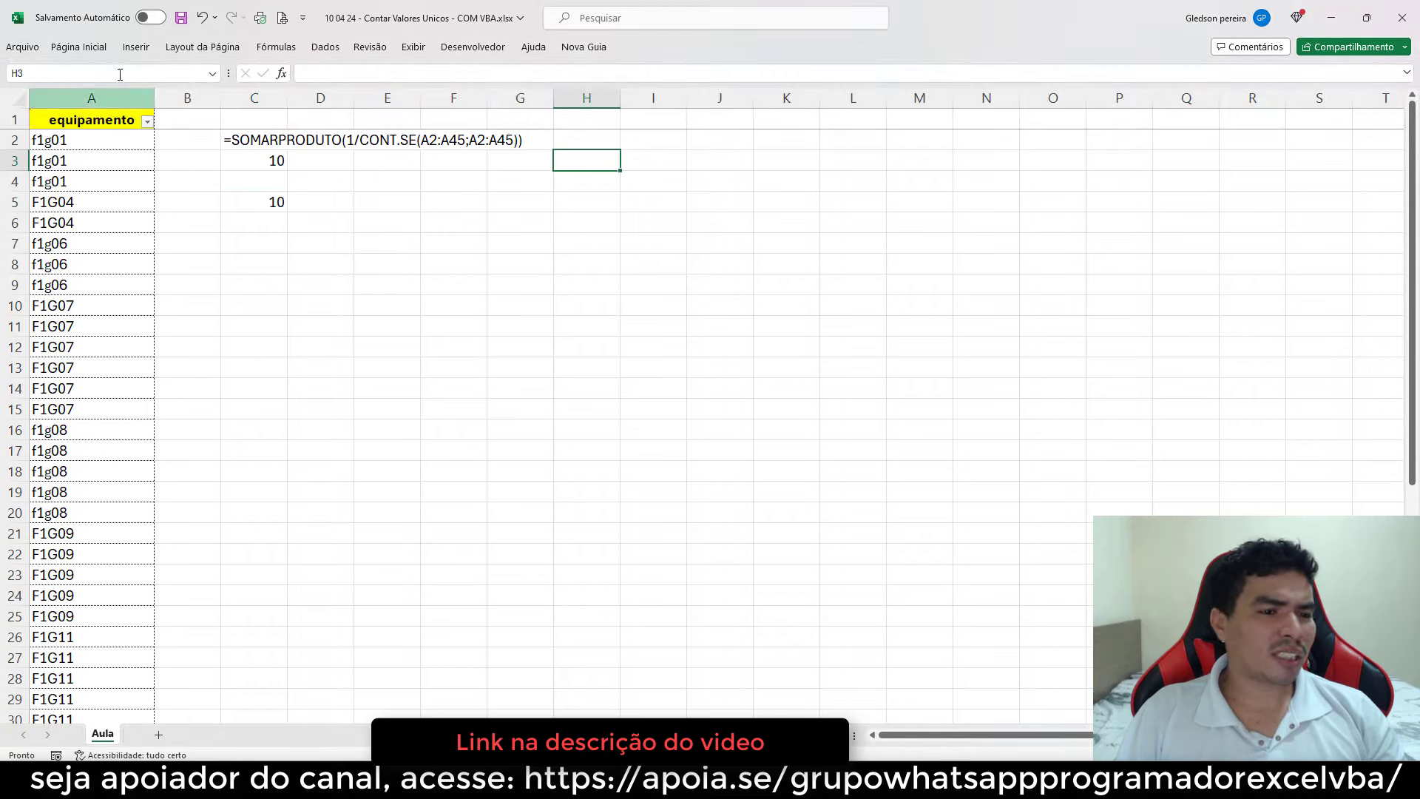
Step: Draw a rounded rectangle shape near cell H3
{"action": "left_click", "coordinate": [136, 48]}
{"action": "left_click", "coordinate": [240, 83]}
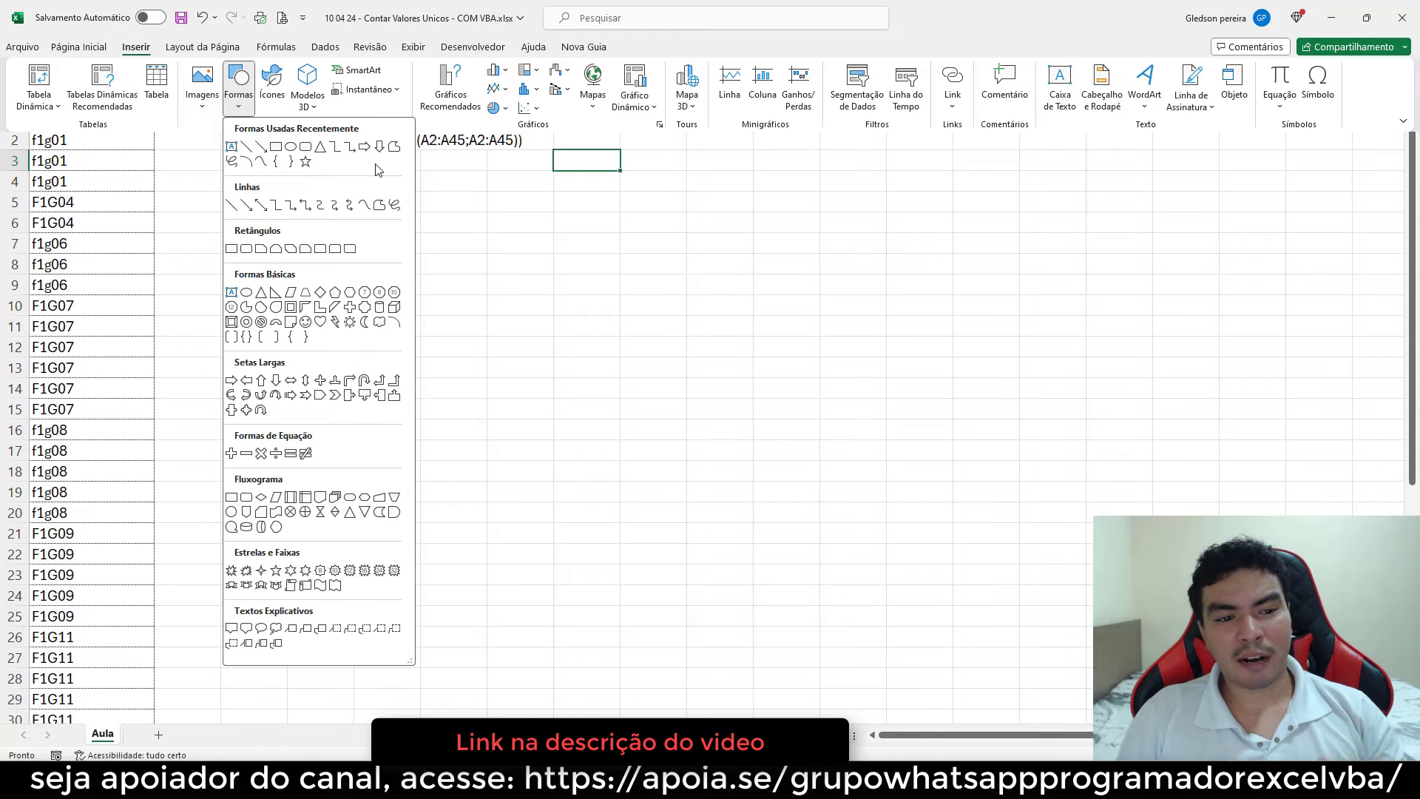
{"action": "left_click", "coordinate": [303, 146]}
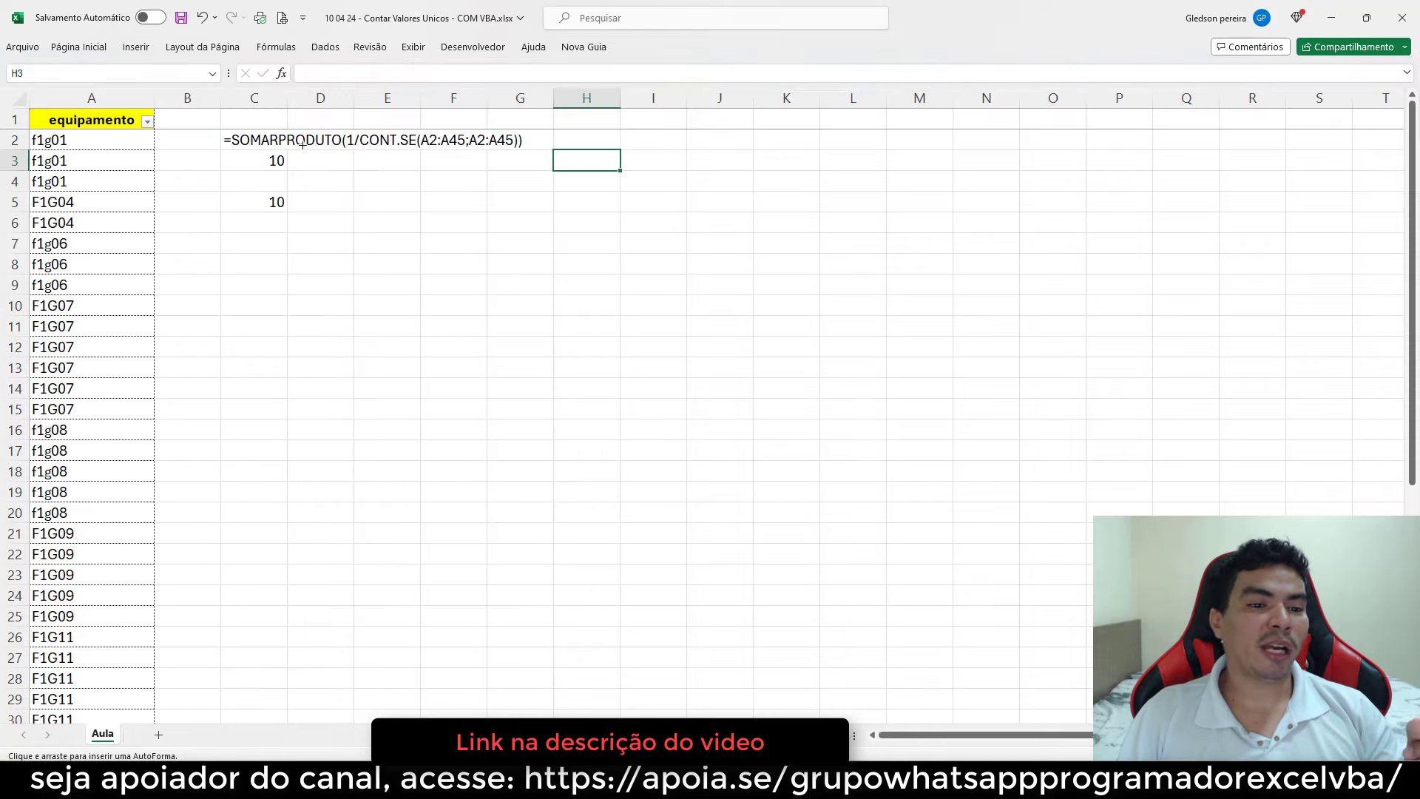
{"action": "left_click_drag", "start_coordinate": [526, 164], "coordinate": [611, 181]}
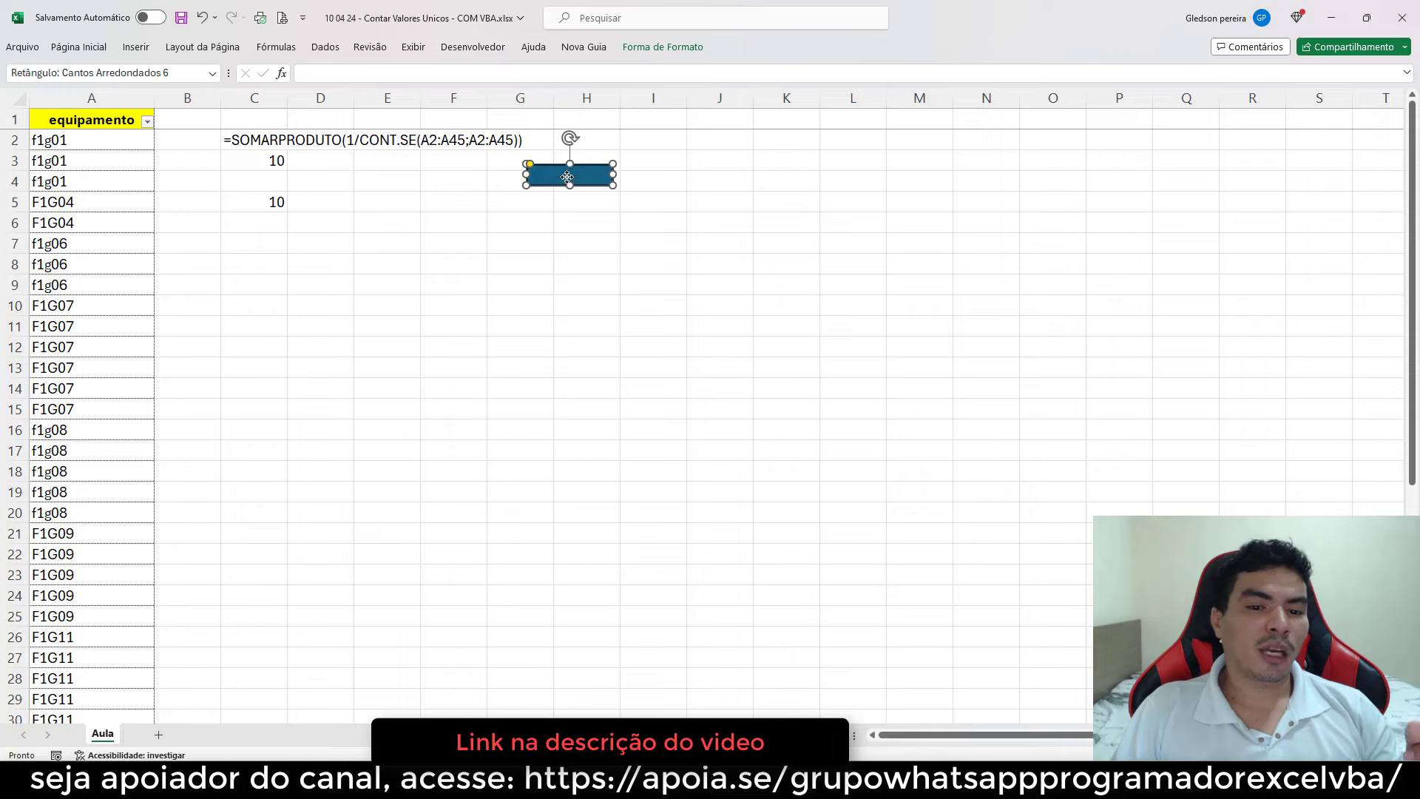
Step: Assign PERSONAL.XLSB!Macro4 to the rectangle
{"action": "right_click", "coordinate": [568, 176]}
{"action": "left_click", "coordinate": [677, 480]}
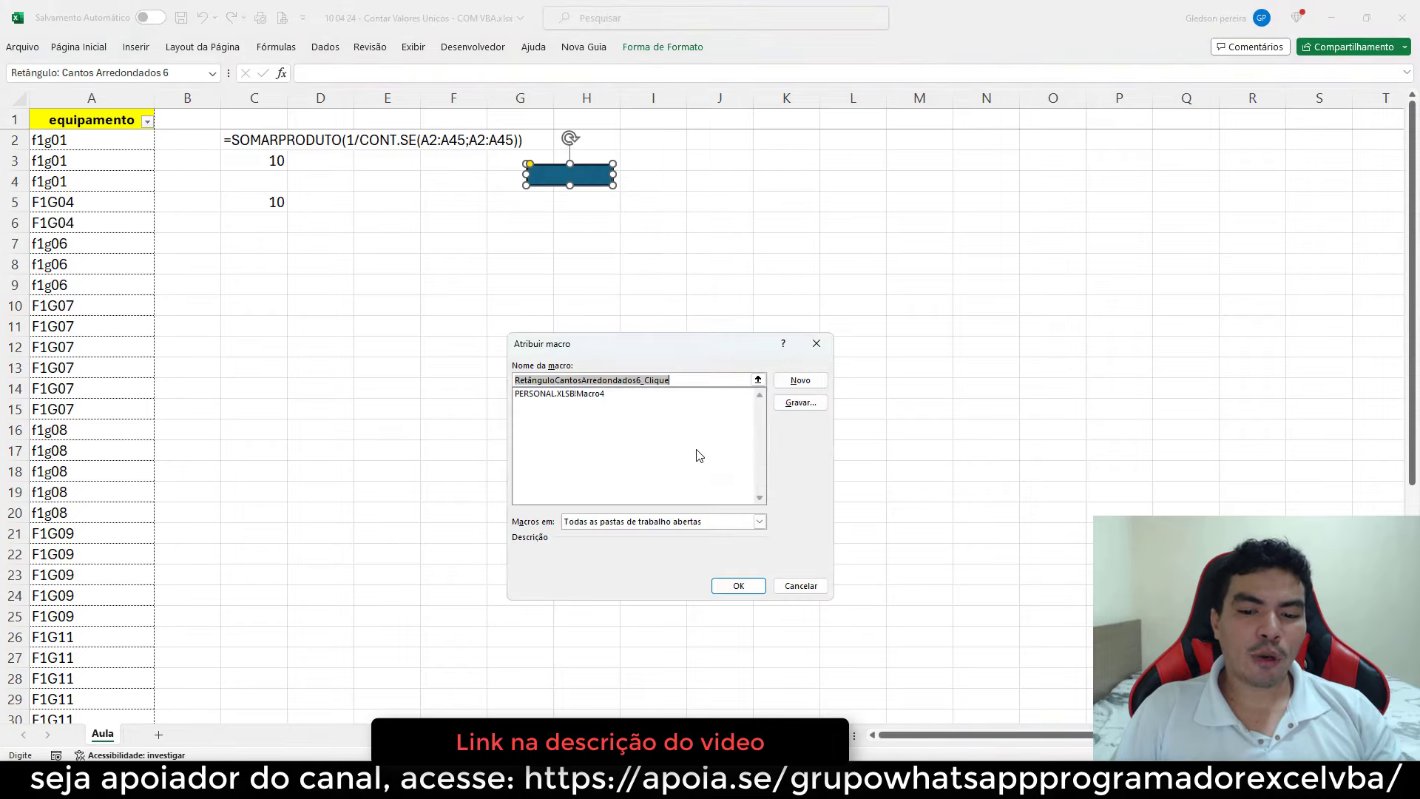
{"action": "left_click", "coordinate": [599, 394]}
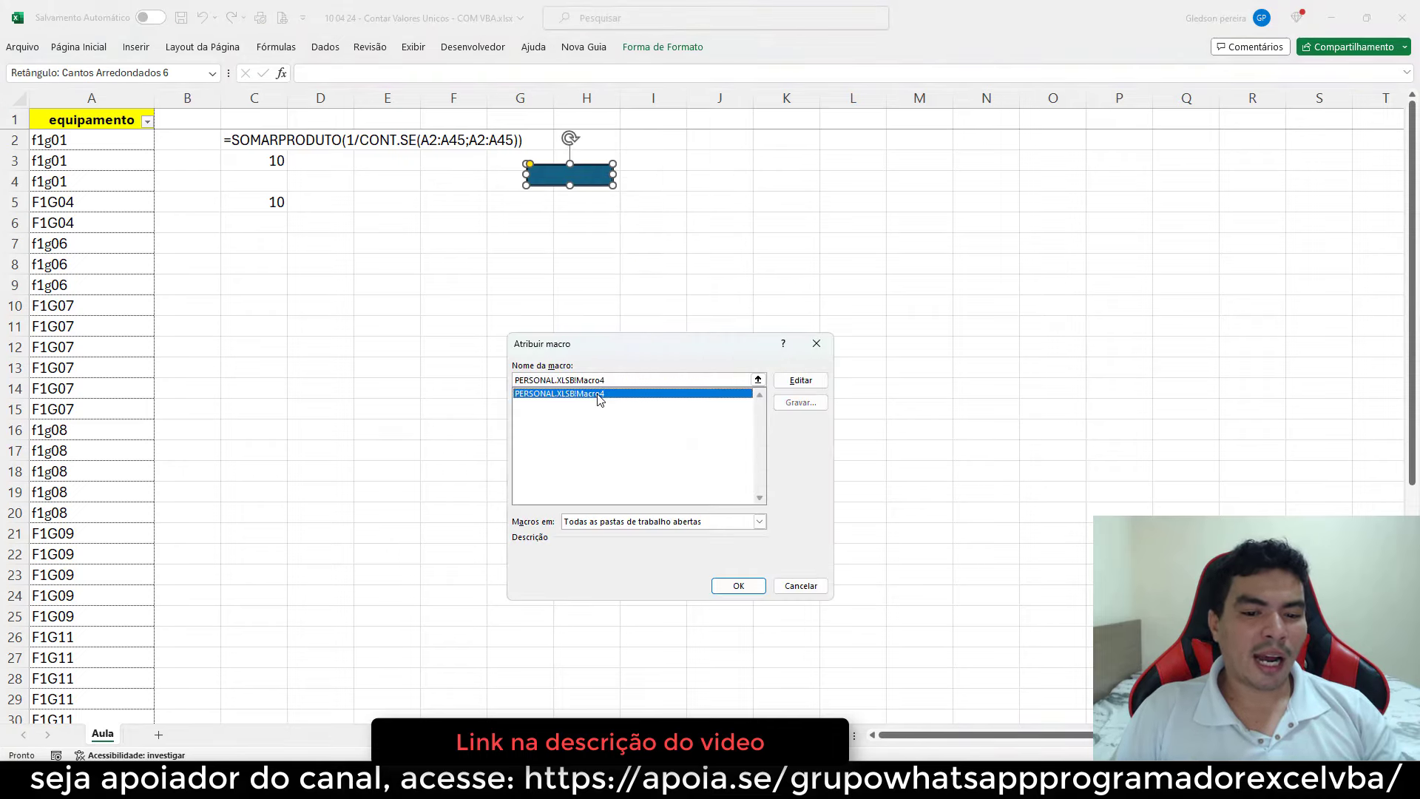
{"action": "left_click", "coordinate": [740, 586]}
Step: Clear C5 and run the rectangle's macro twice to refill the count of 10
{"action": "left_click", "coordinate": [320, 285]}
{"action": "left_click", "coordinate": [273, 203]}
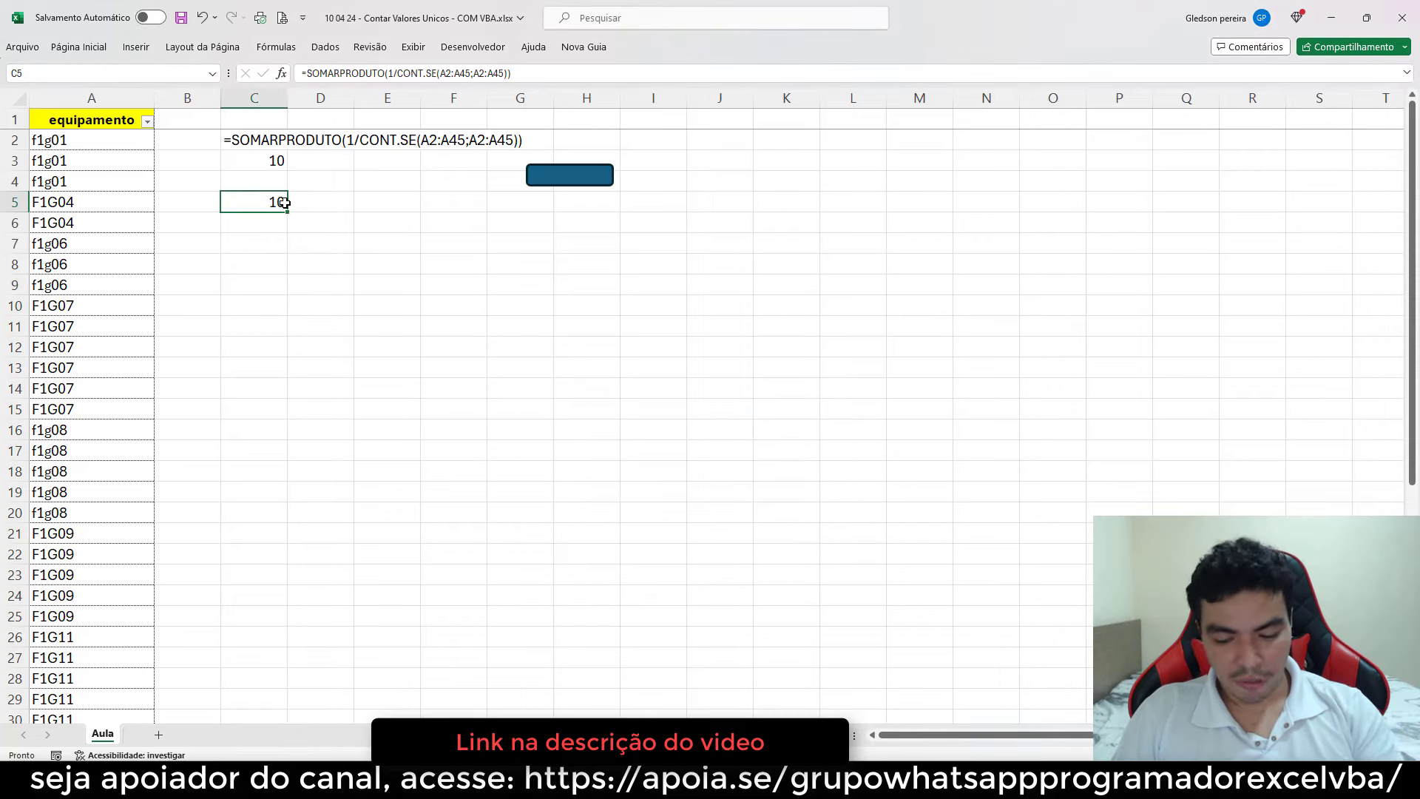
{"action": "key", "text": "Delete"}
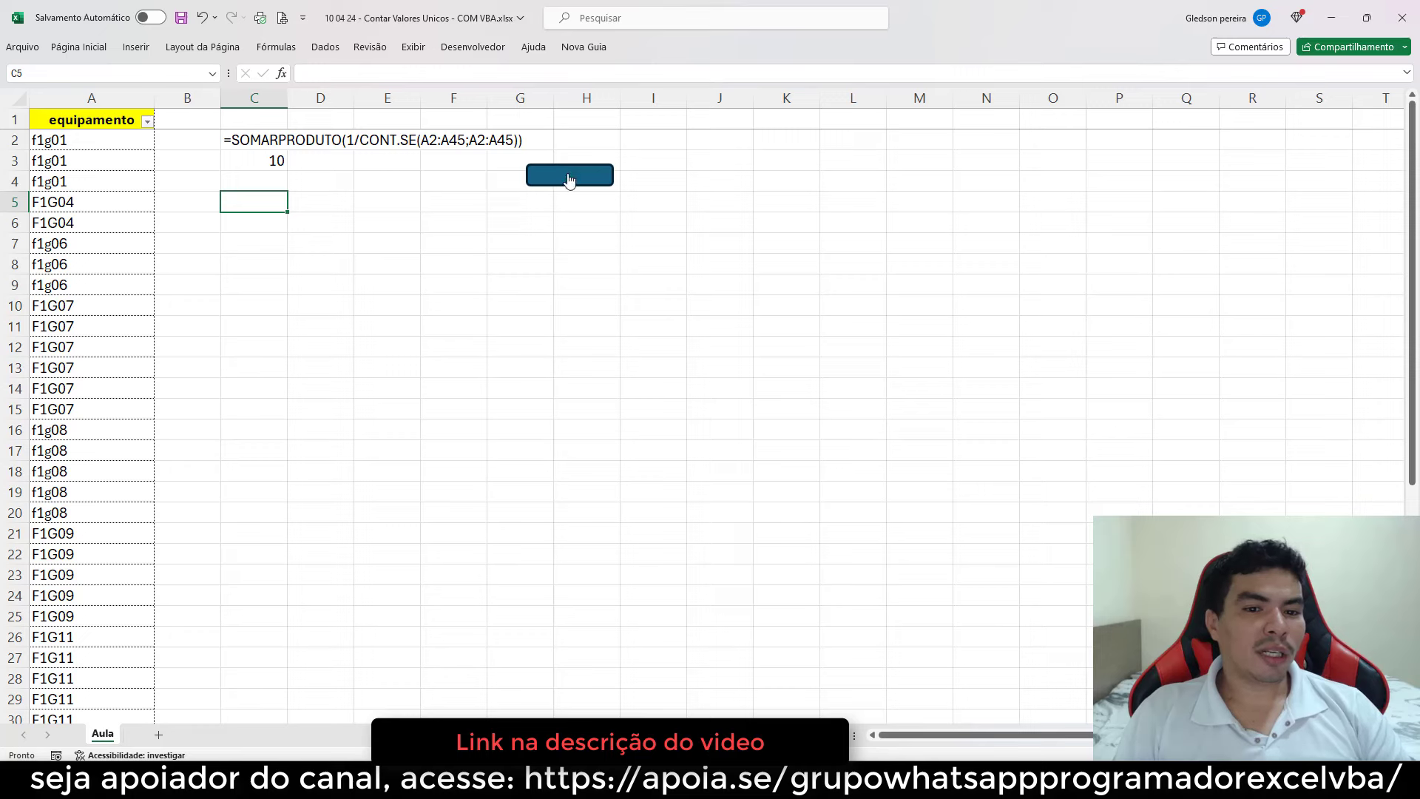
{"action": "left_click", "coordinate": [568, 184]}
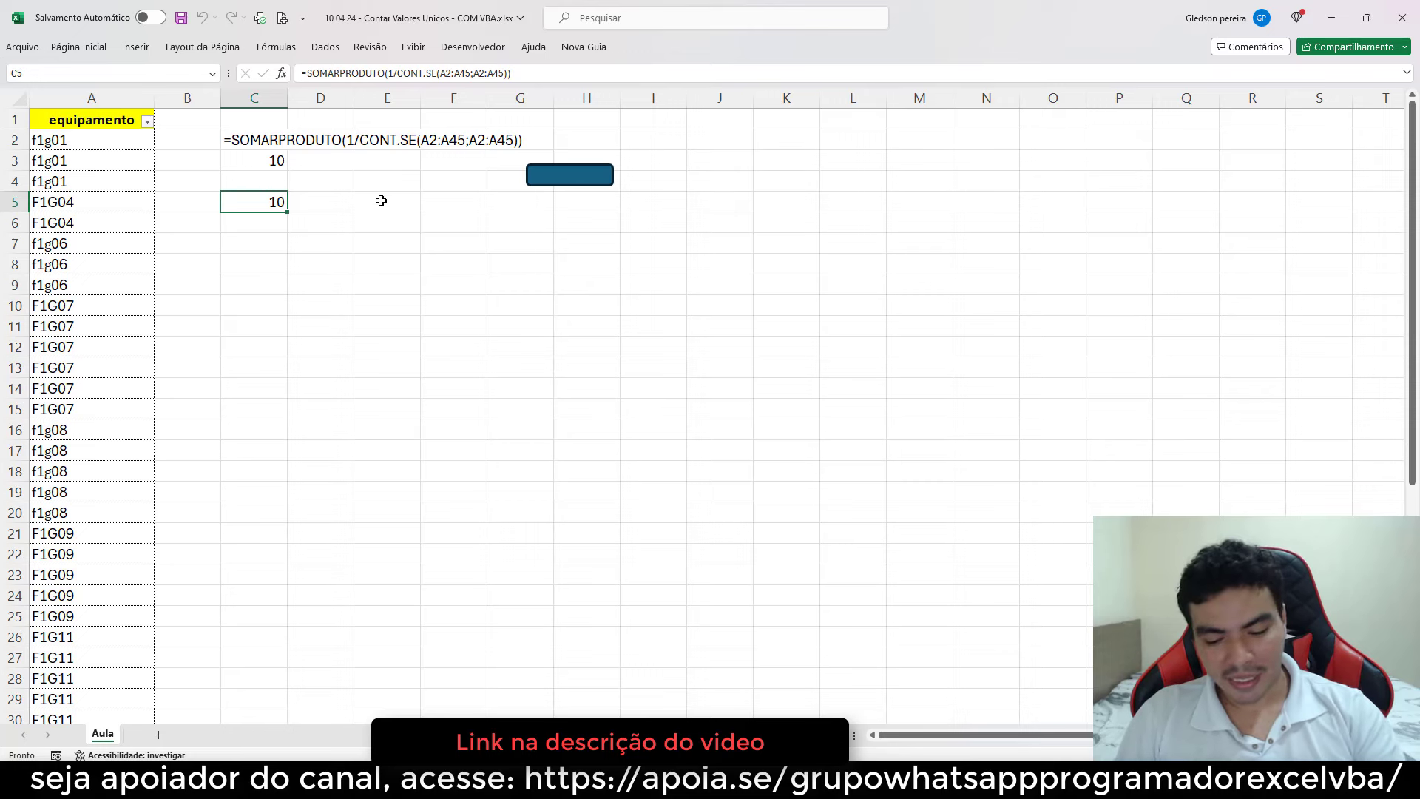
{"action": "key", "text": "Delete"}
{"action": "left_click", "coordinate": [590, 180]}
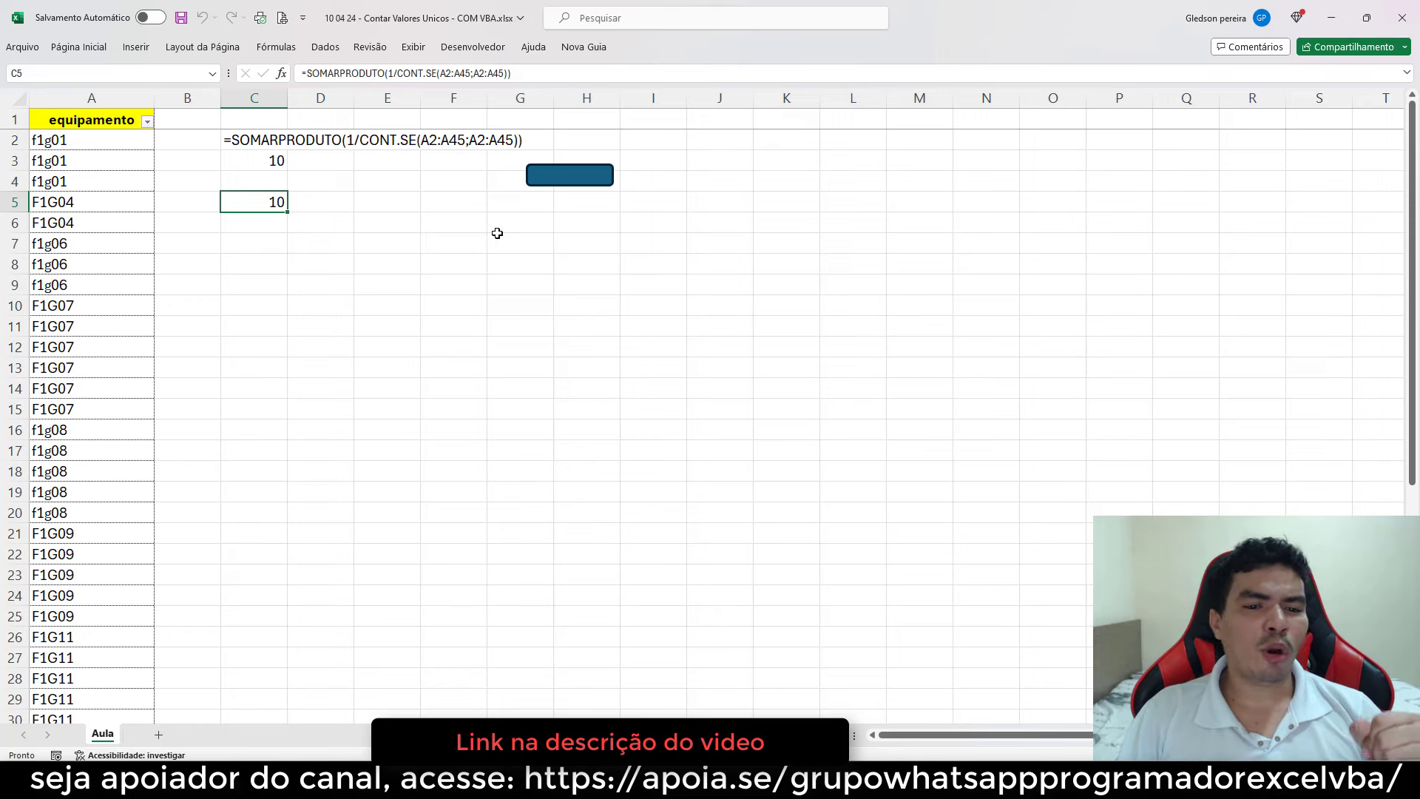
Step: Open Macro4's code via Atribuir macro > Editar and inspect its recorded COUNTIF formula
{"action": "right_click", "coordinate": [558, 182]}
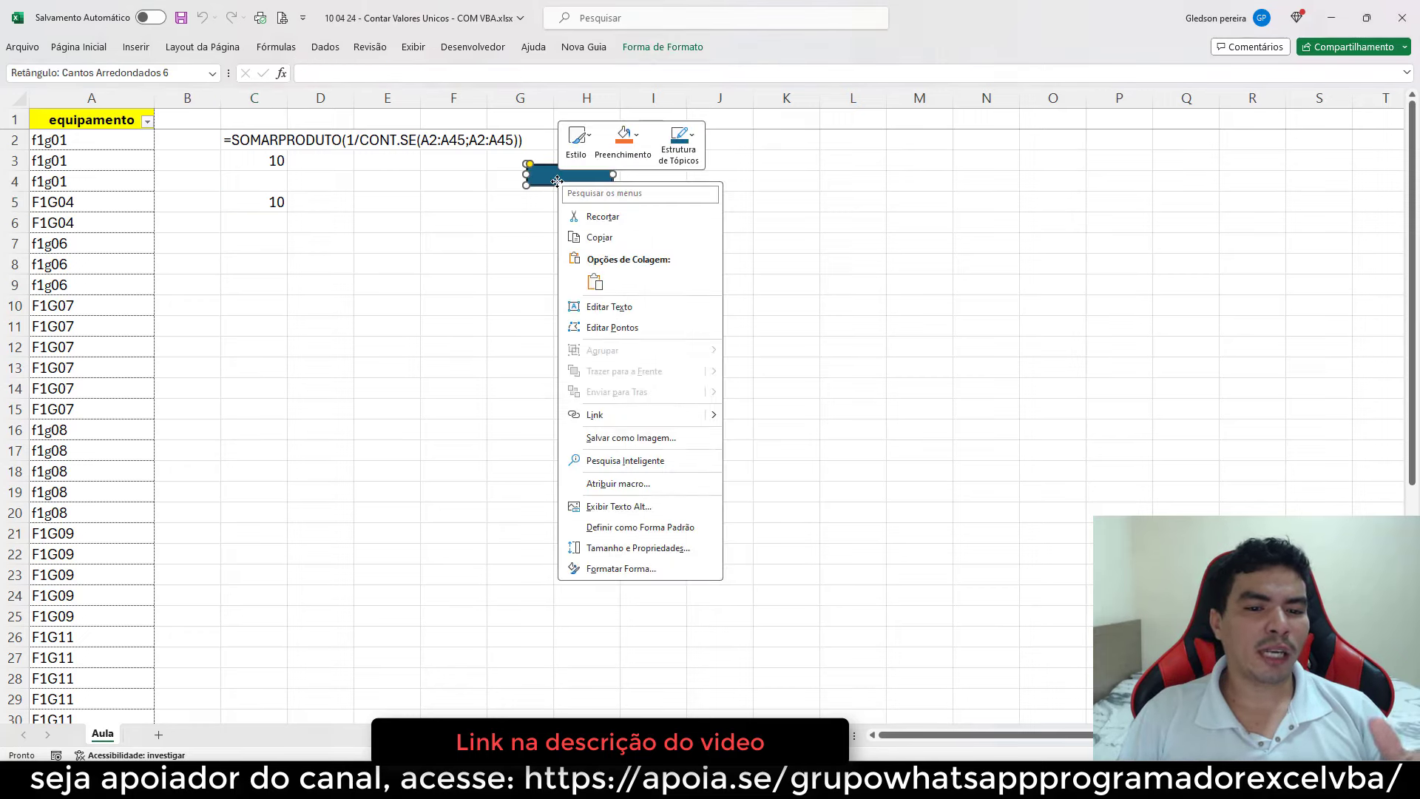
{"action": "left_click", "coordinate": [640, 485]}
{"action": "left_click", "coordinate": [768, 390]}
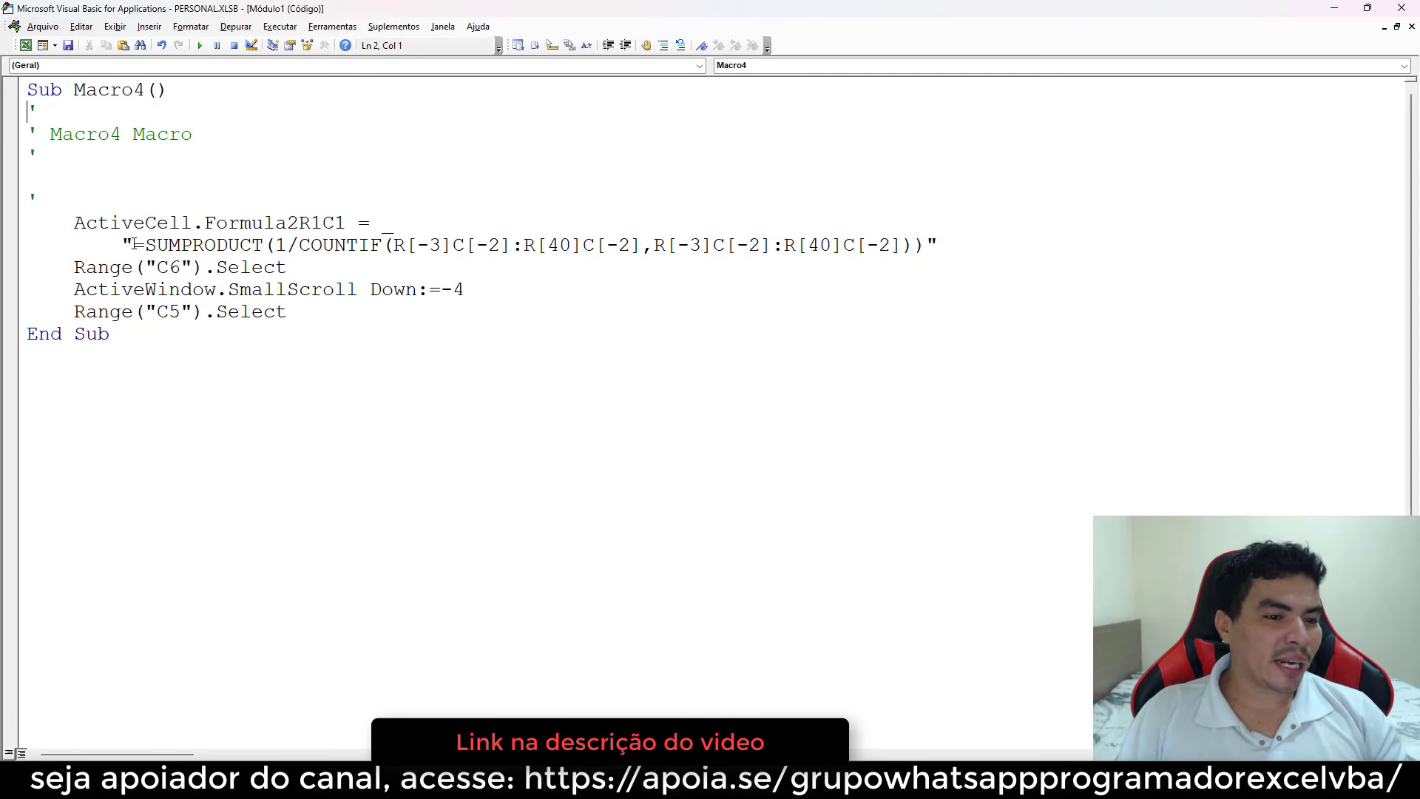
{"action": "left_click_drag", "start_coordinate": [133, 244], "coordinate": [924, 244]}
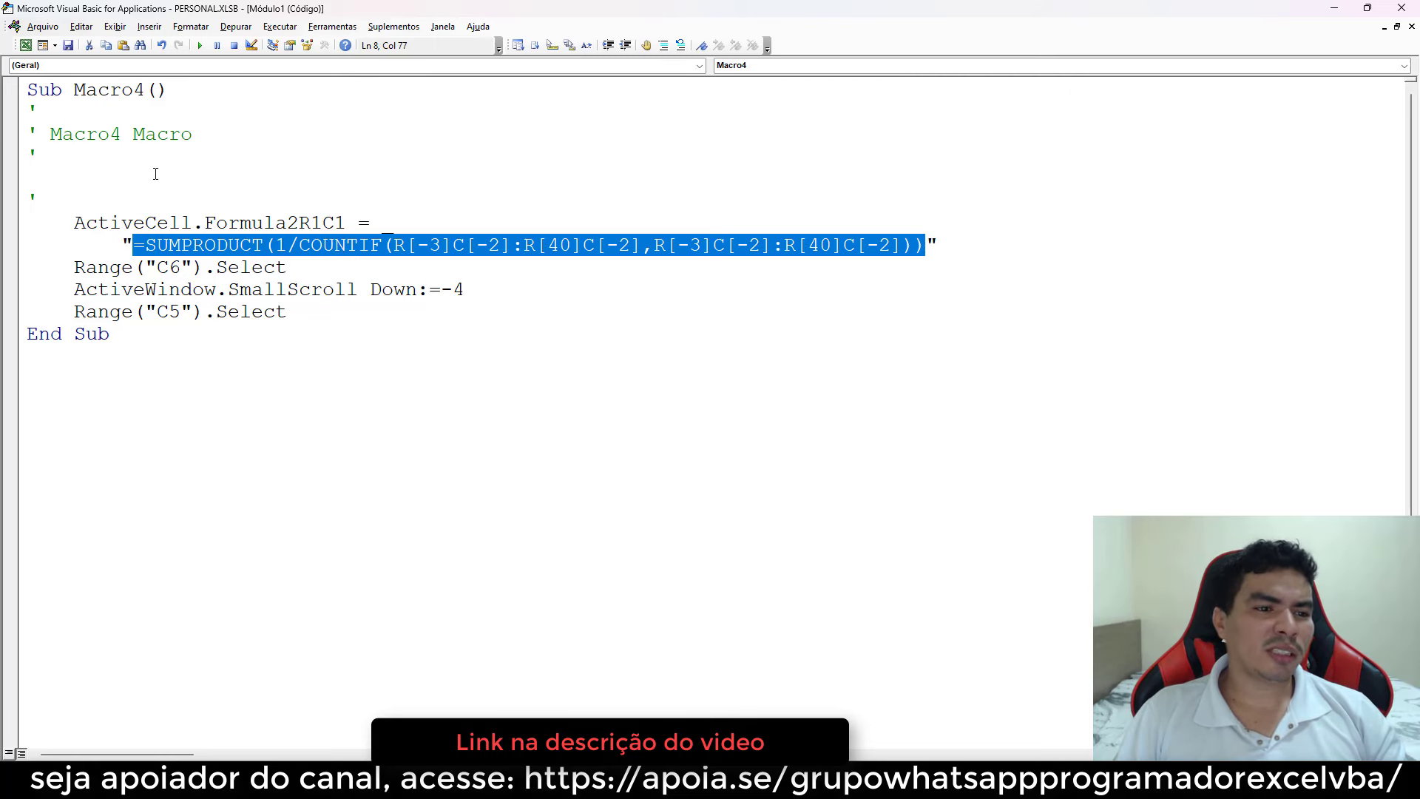
{"action": "left_click", "coordinate": [449, 244]}
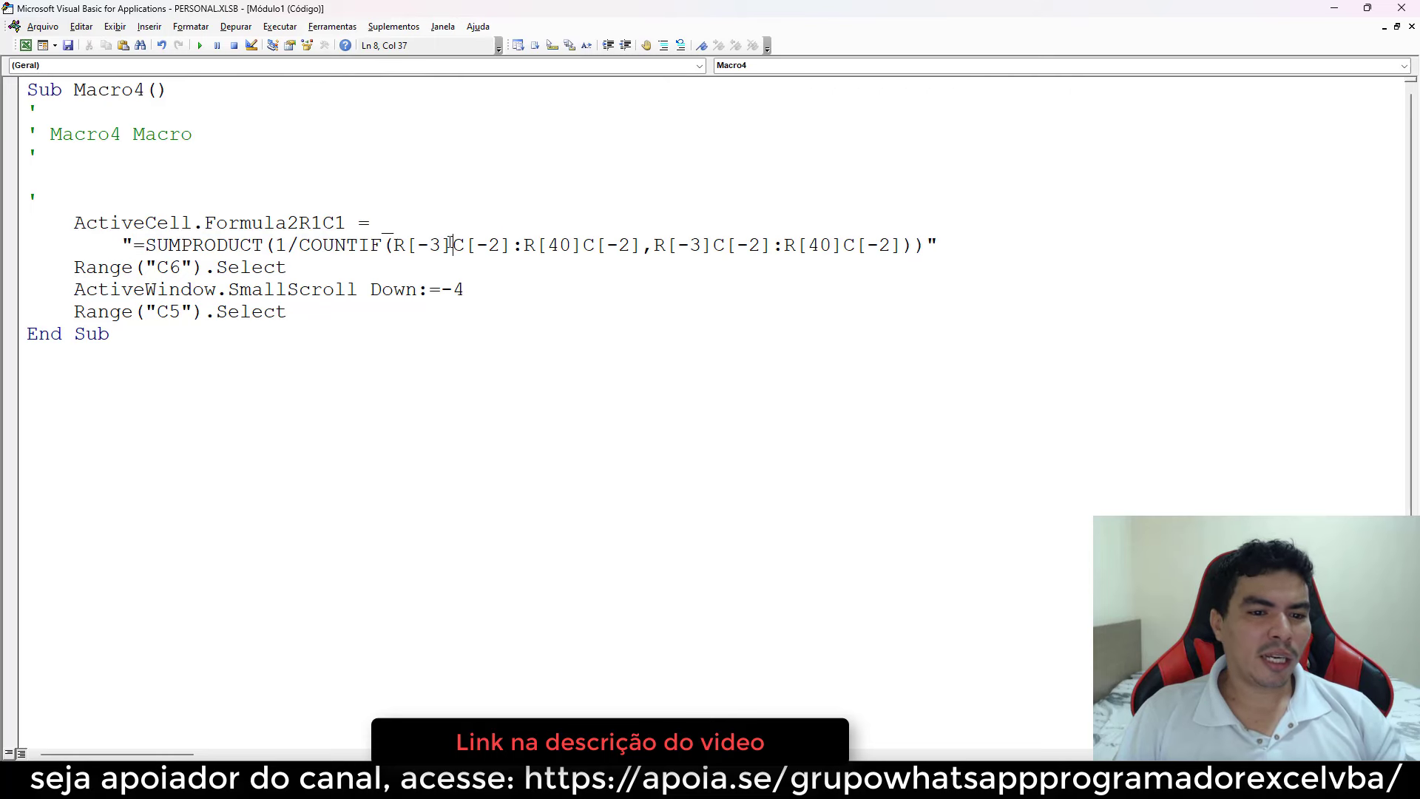
{"action": "left_click_drag", "start_coordinate": [394, 245], "coordinate": [915, 245]}
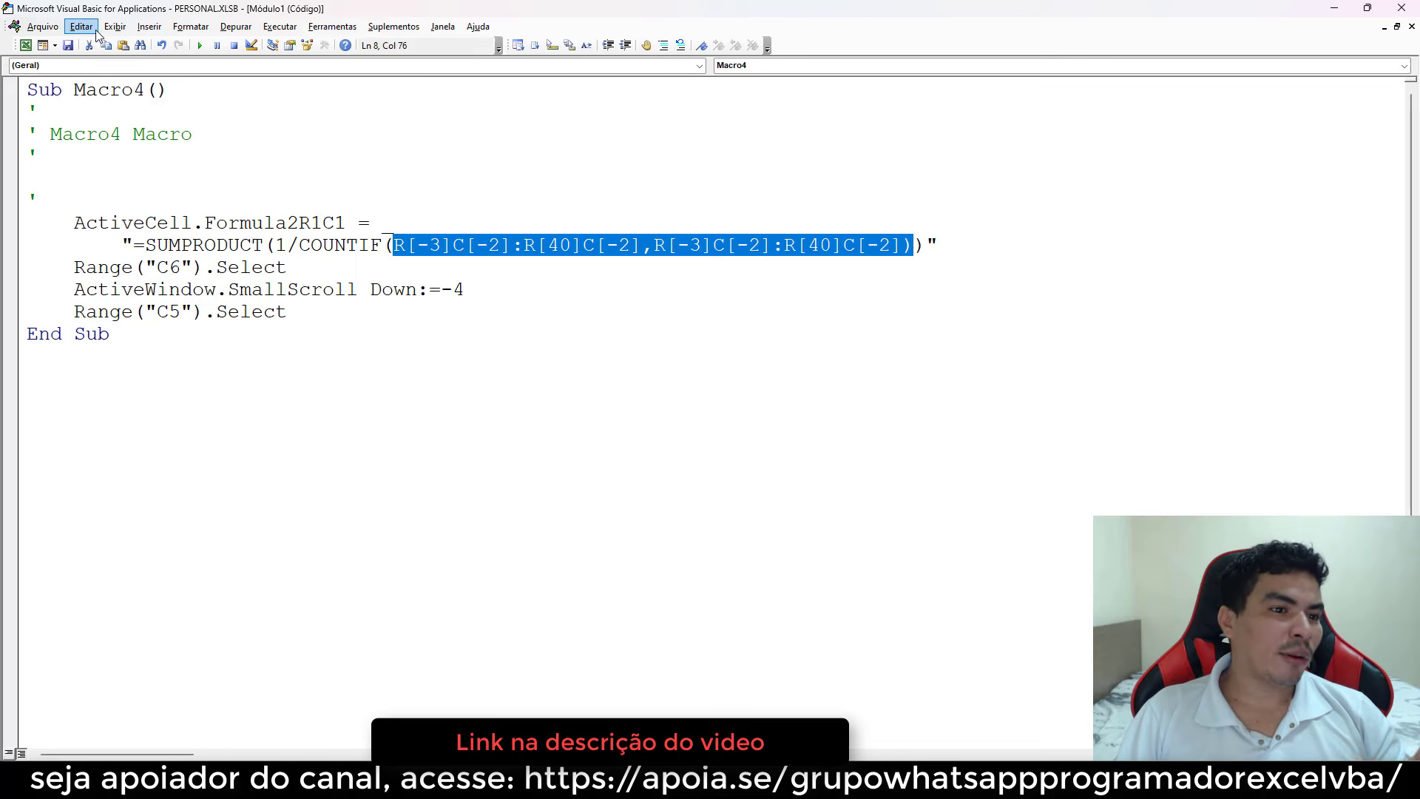
Step: Show the Project Explorer and select Planilha1 (Aula)
{"action": "left_click", "coordinate": [115, 27]}
{"action": "left_click", "coordinate": [164, 207]}
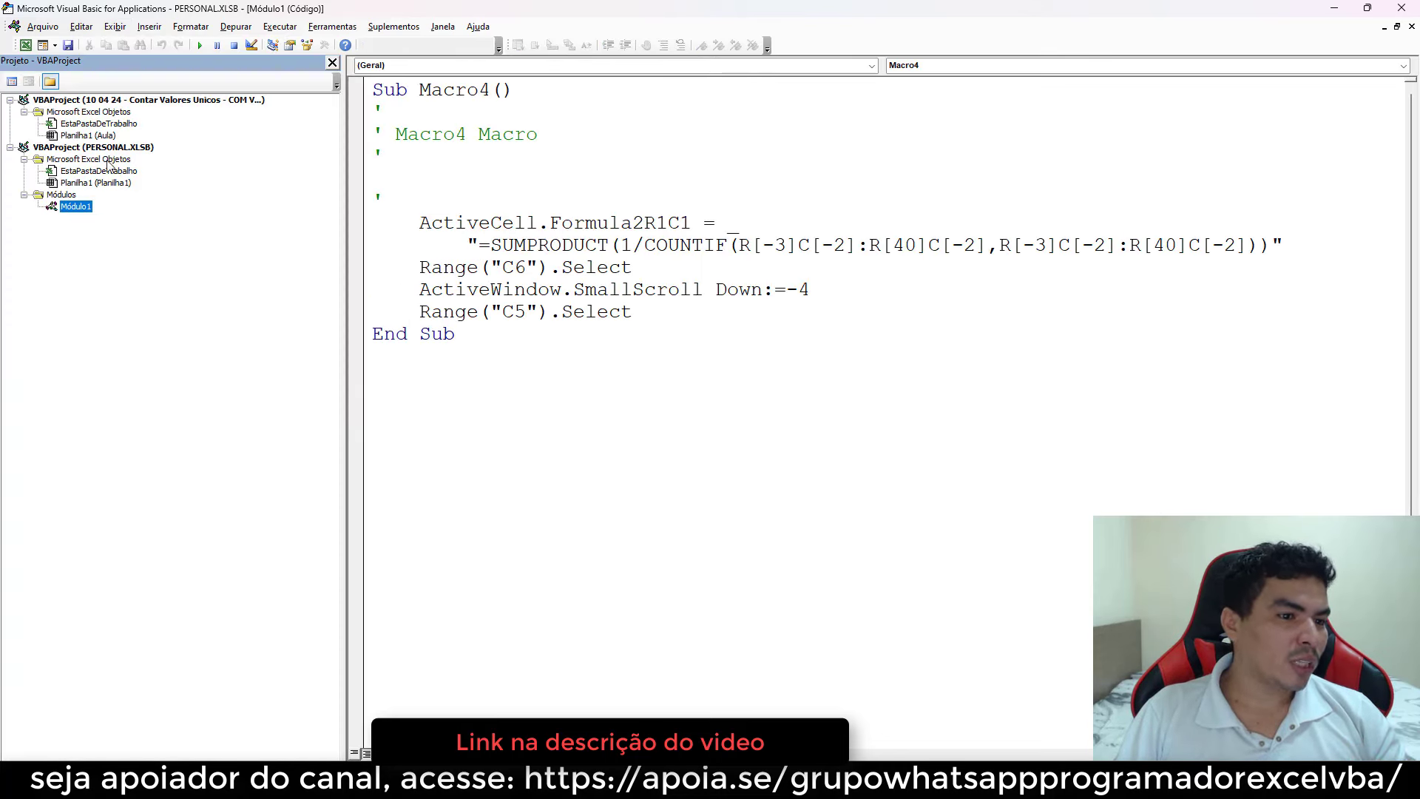
{"action": "left_click", "coordinate": [95, 136]}
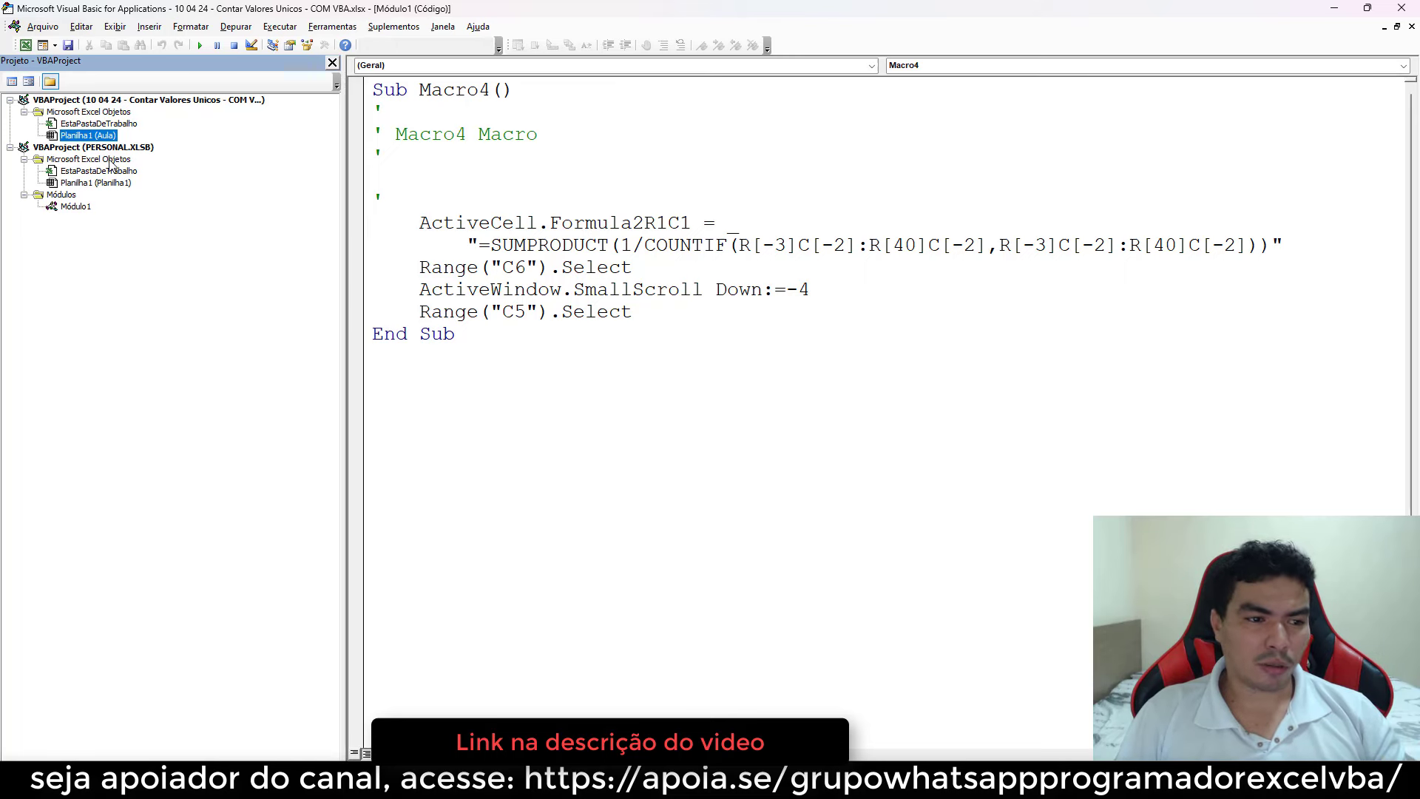
Step: Insert a new module and declare Sub Contar_Valores_Unicos
{"action": "left_click", "coordinate": [149, 26]}
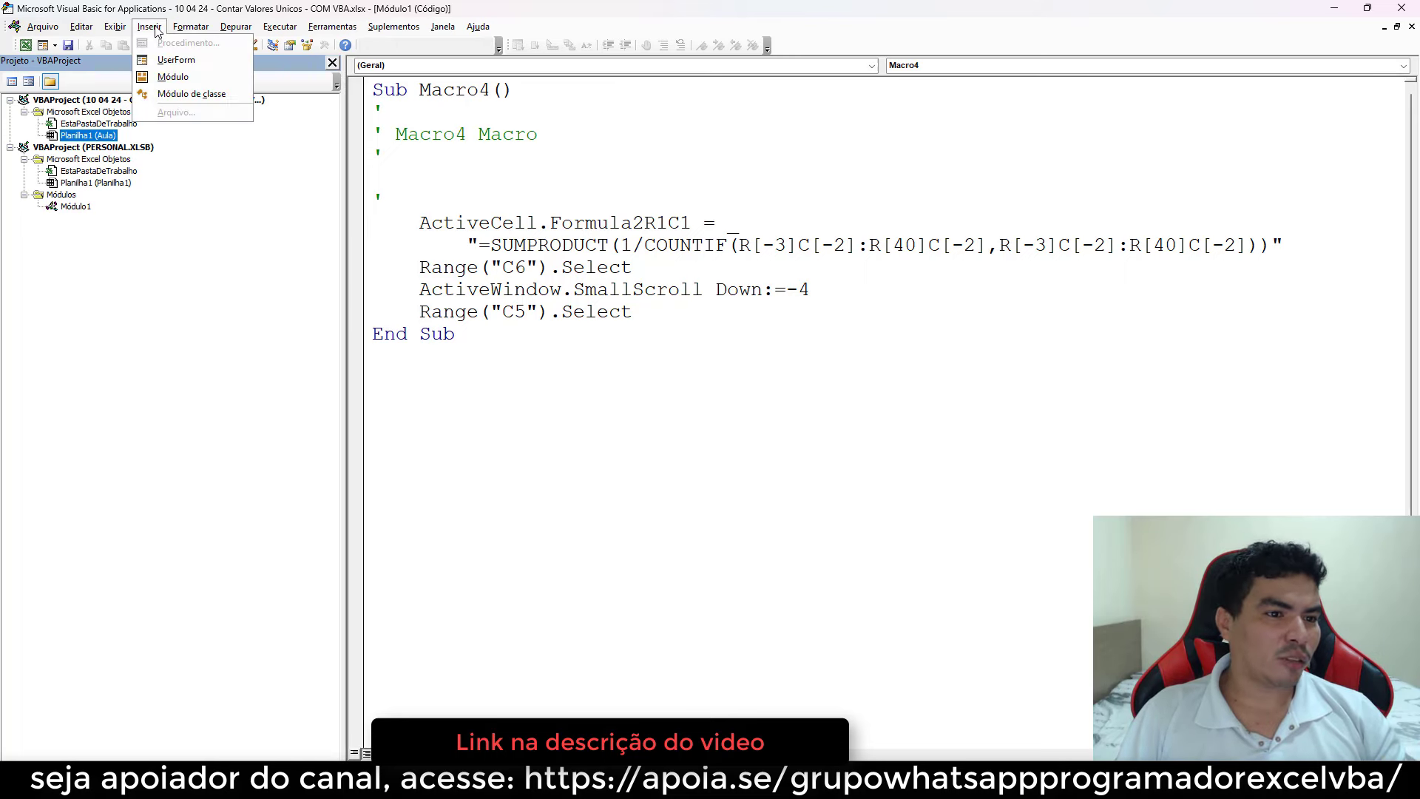
{"action": "left_click", "coordinate": [195, 81]}
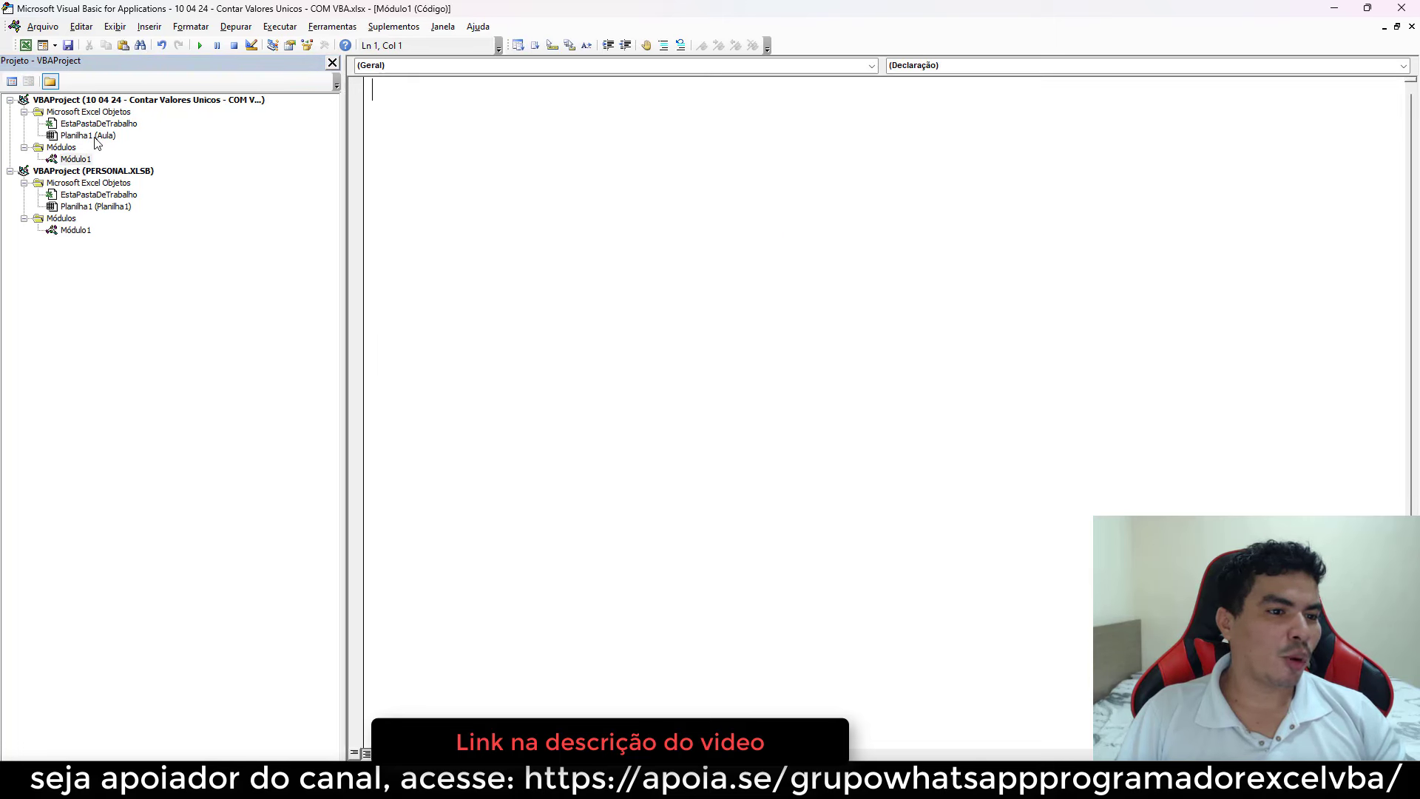
{"action": "type", "text": "su"}
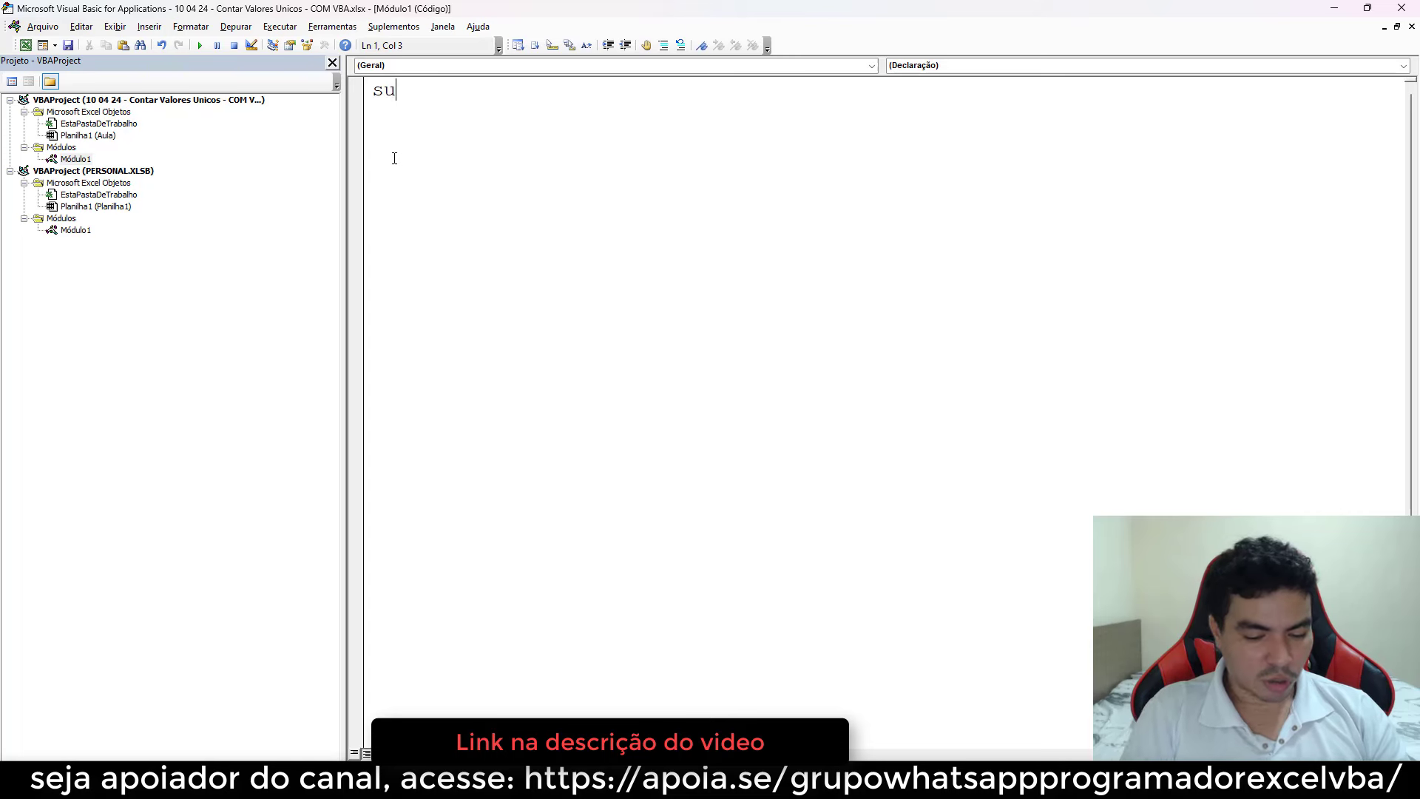
{"action": "type", "text": "b "}
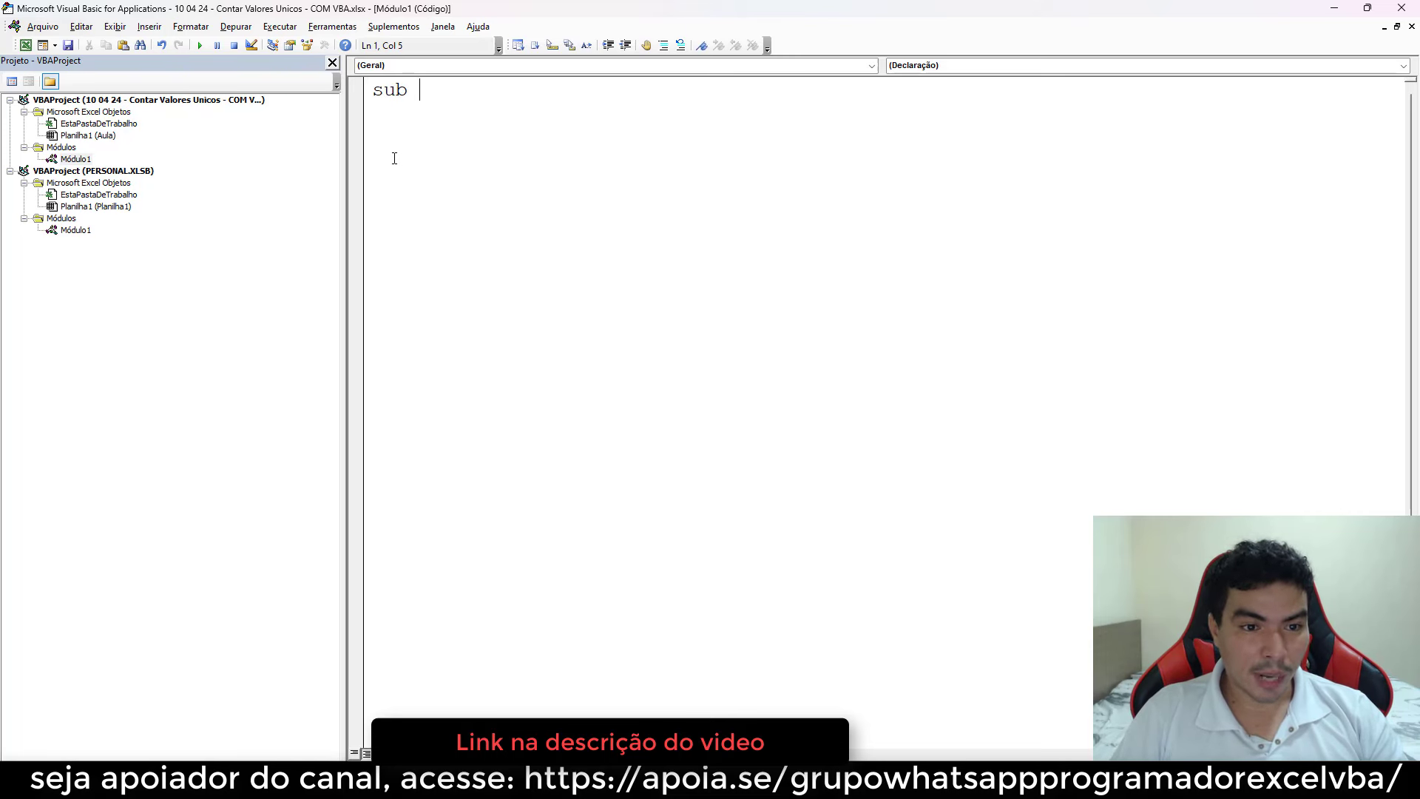
{"action": "type", "text": "ontar"}
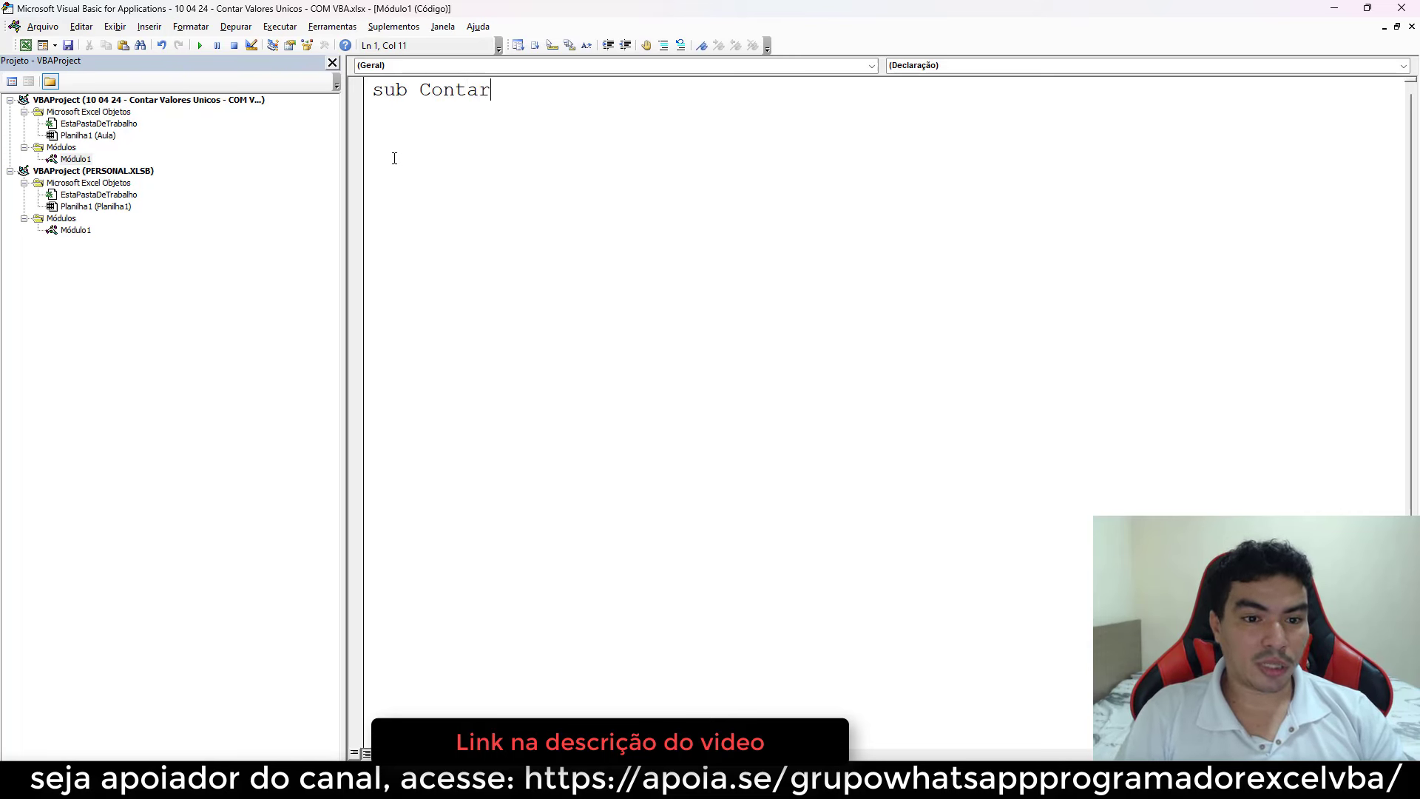
{"action": "type", "text": "_Valor"}
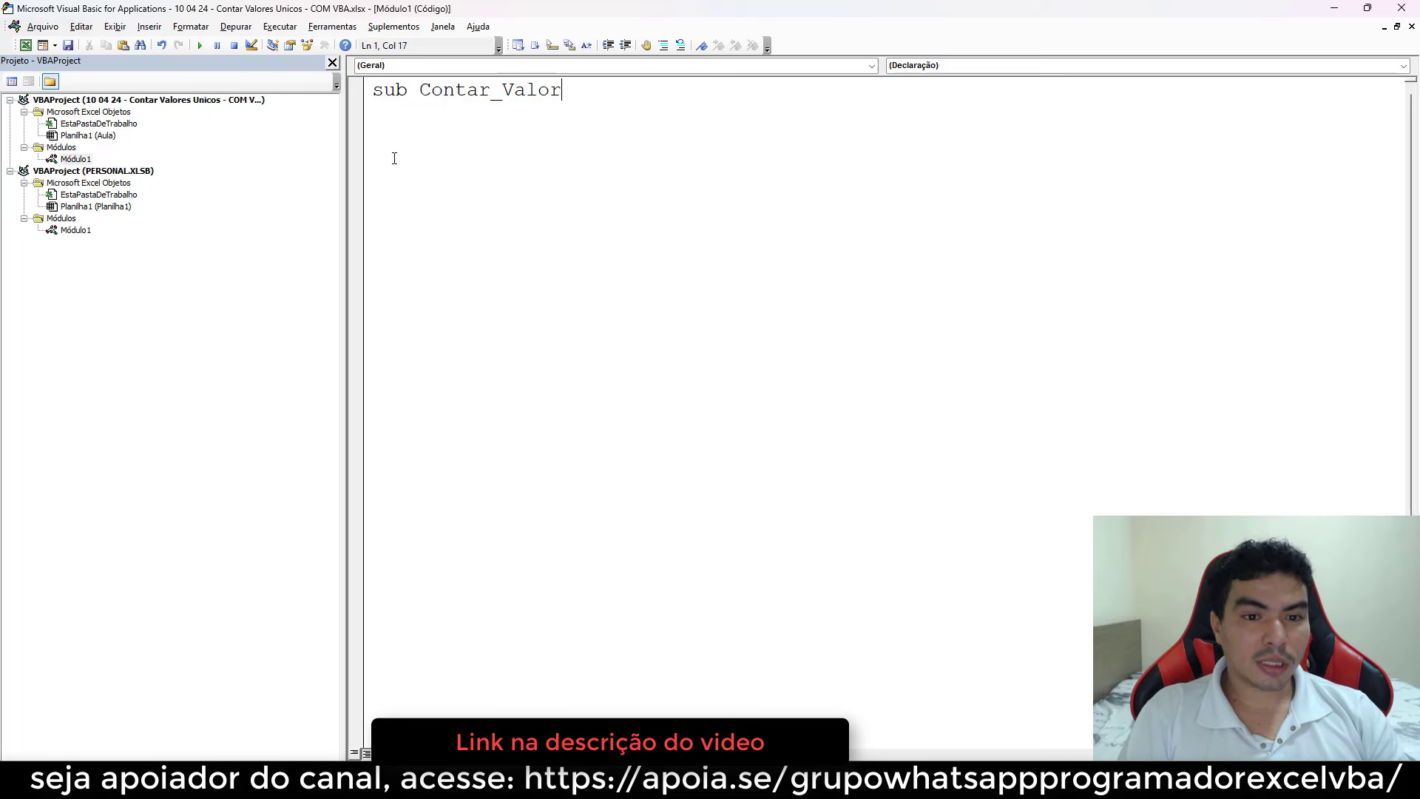
{"action": "type", "text": "Uni"}
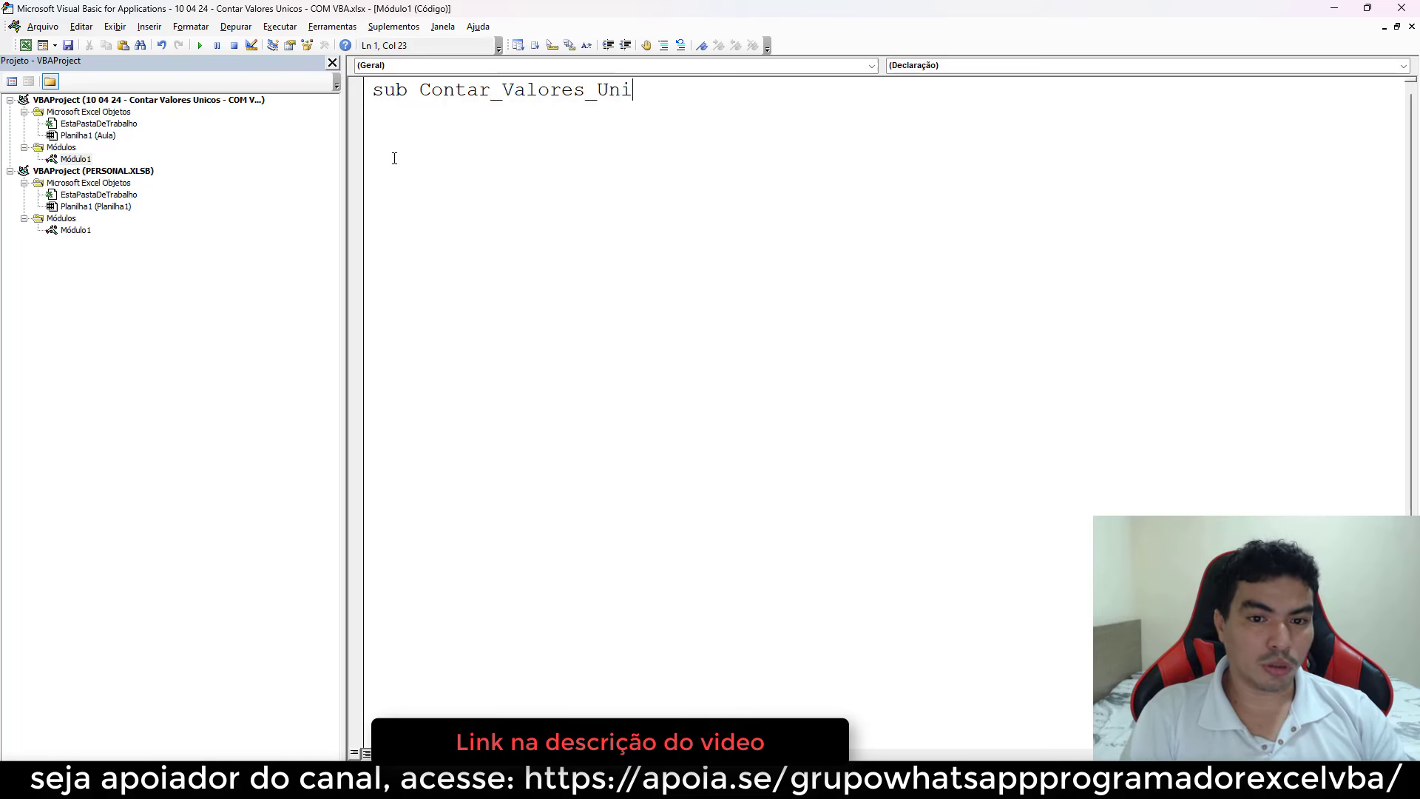
{"action": "type", "text": "cos"}
{"action": "key", "text": "Return"}
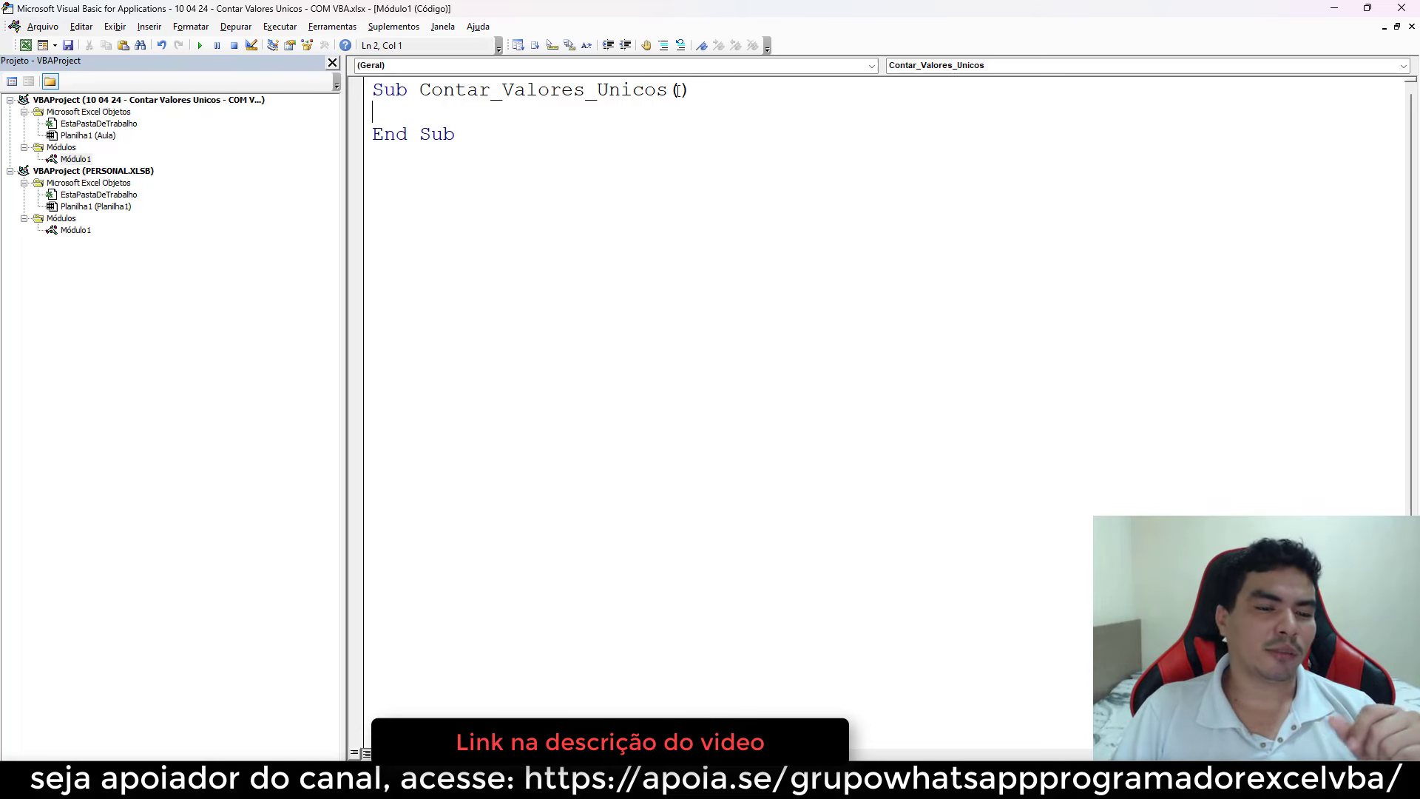
Step: Declare I As Integer, RngA As Range, RngB As Range, and close the Project Explorer
{"action": "type", "text": "dim"}
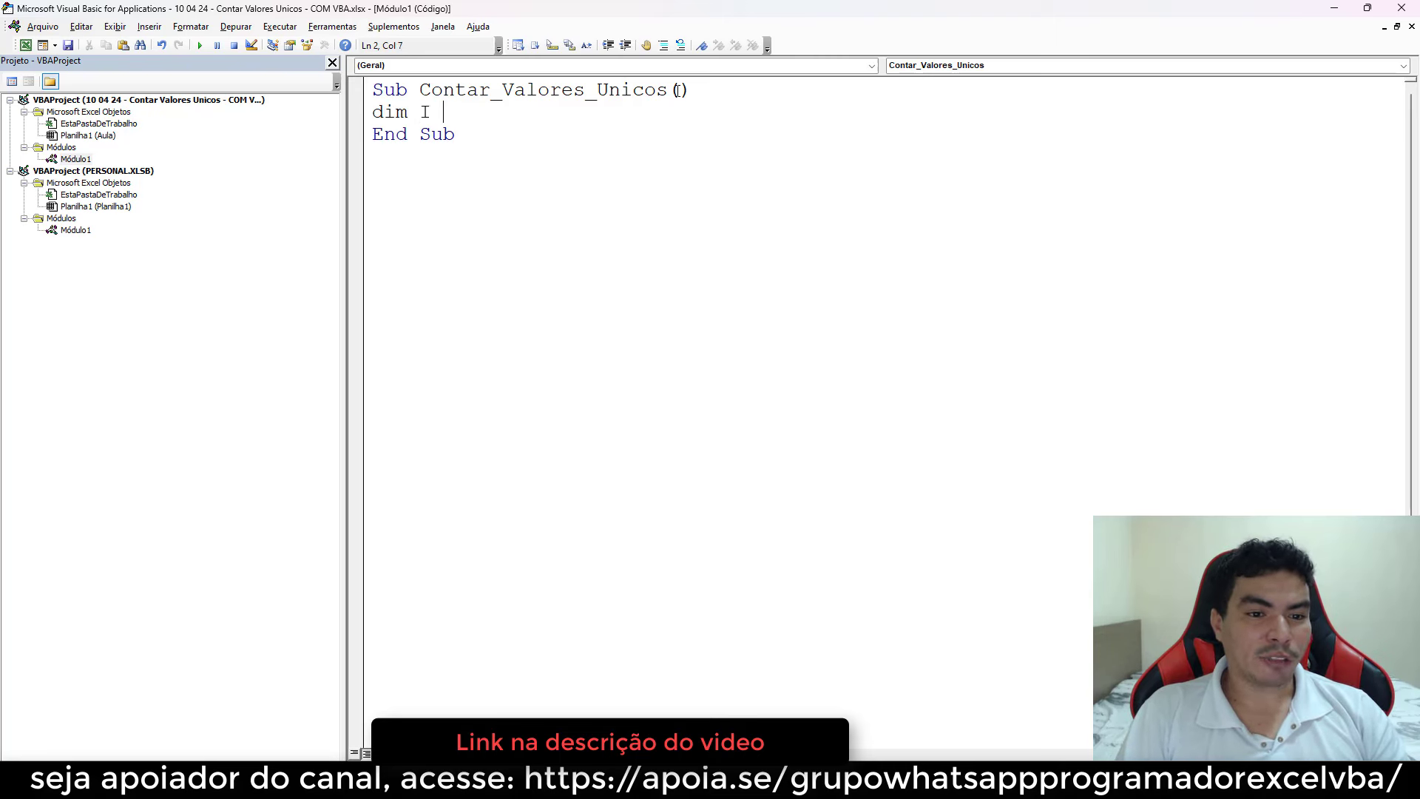
{"action": "type", "text": " inte"}
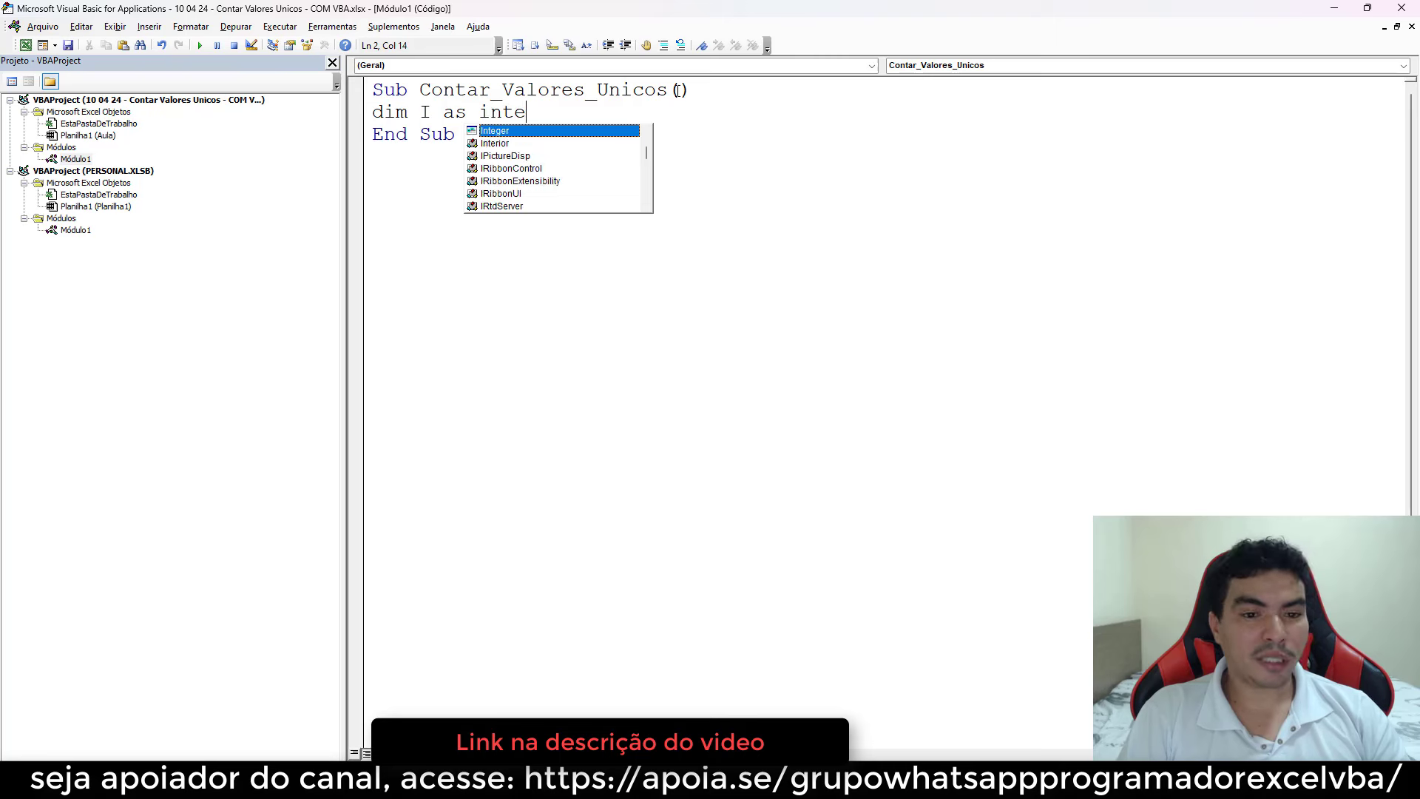
{"action": "key", "text": "Tab"}
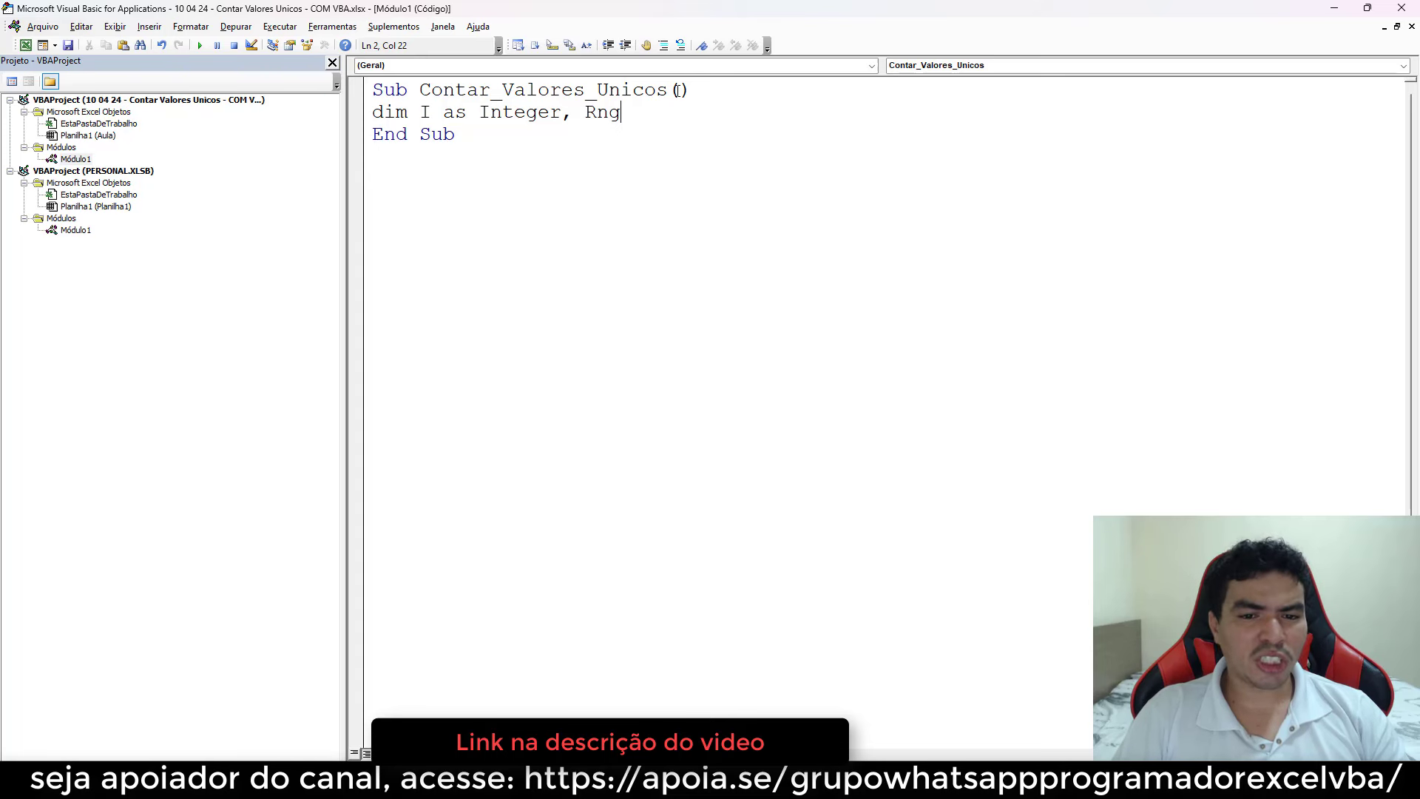
{"action": "type", "text": "A as"}
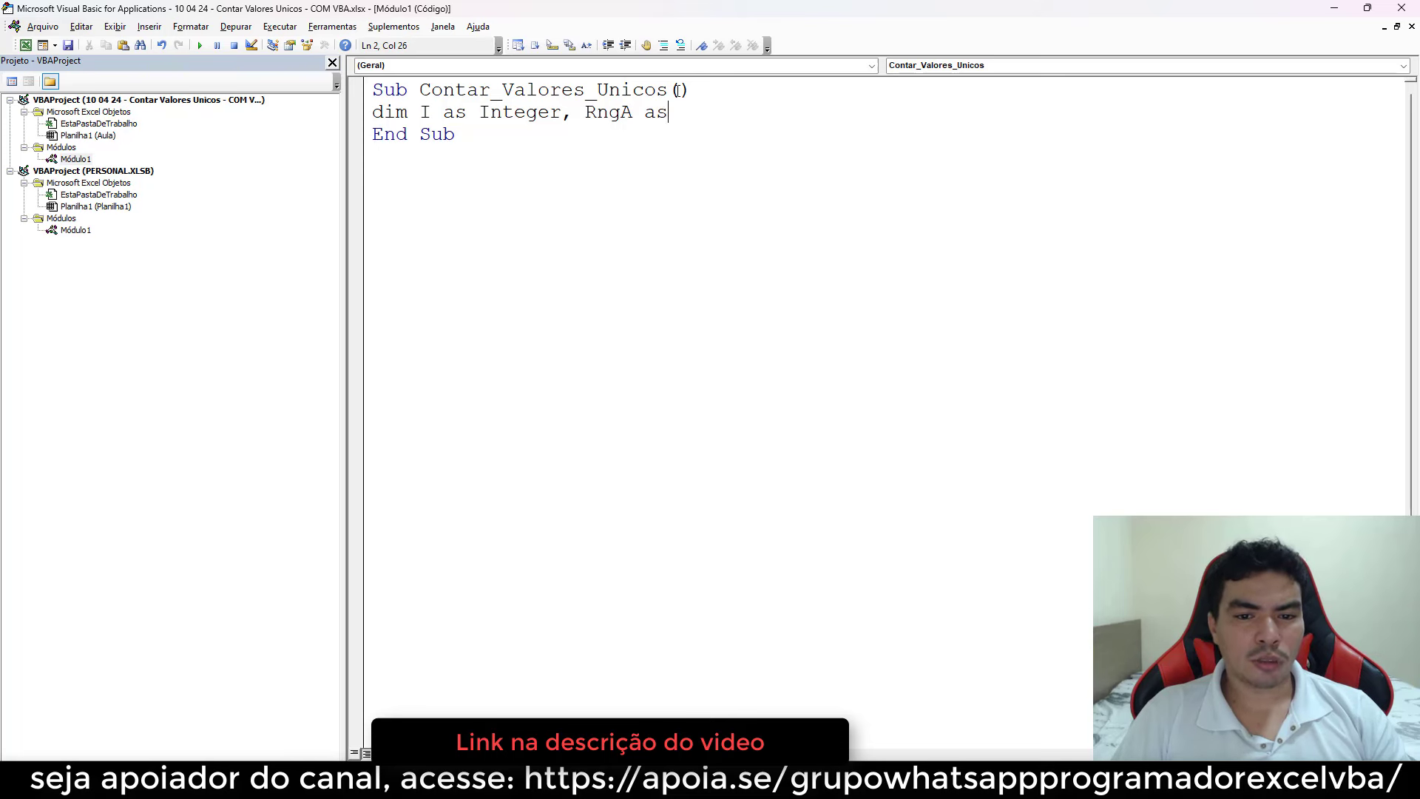
{"action": "type", "text": " ra"}
{"action": "key", "text": "Tab"}
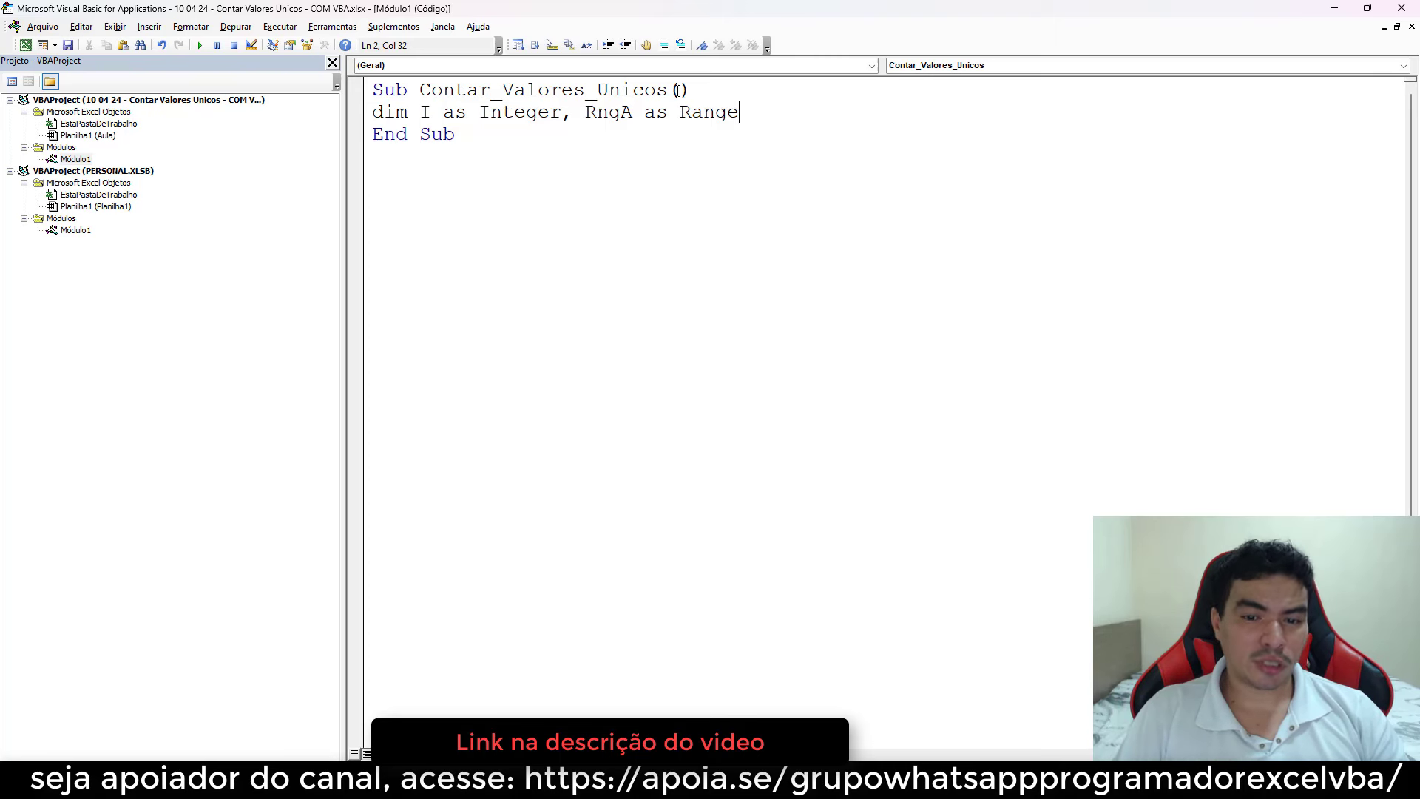
{"action": "type", "text": "R"}
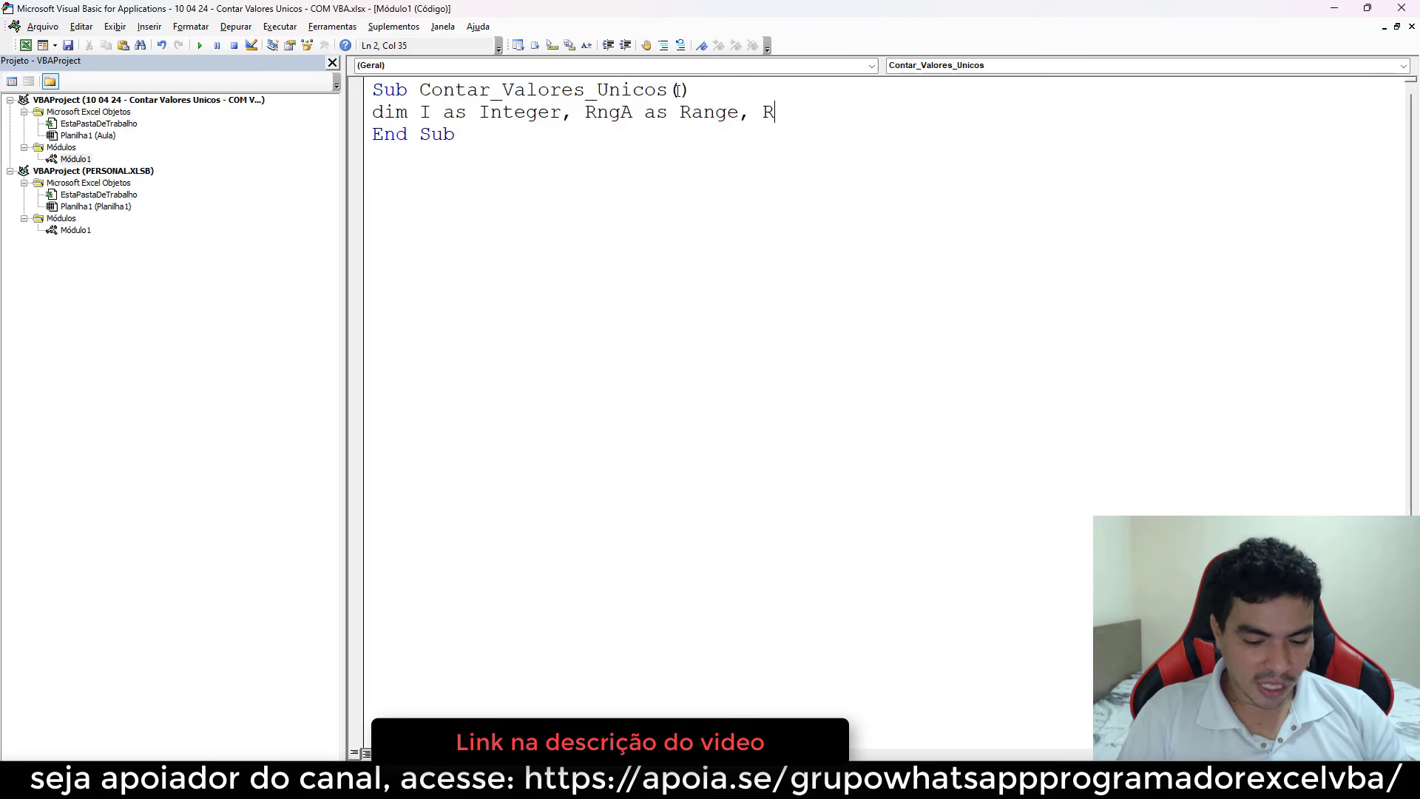
{"action": "type", "text": "ng"}
{"action": "type", "text": "B"}
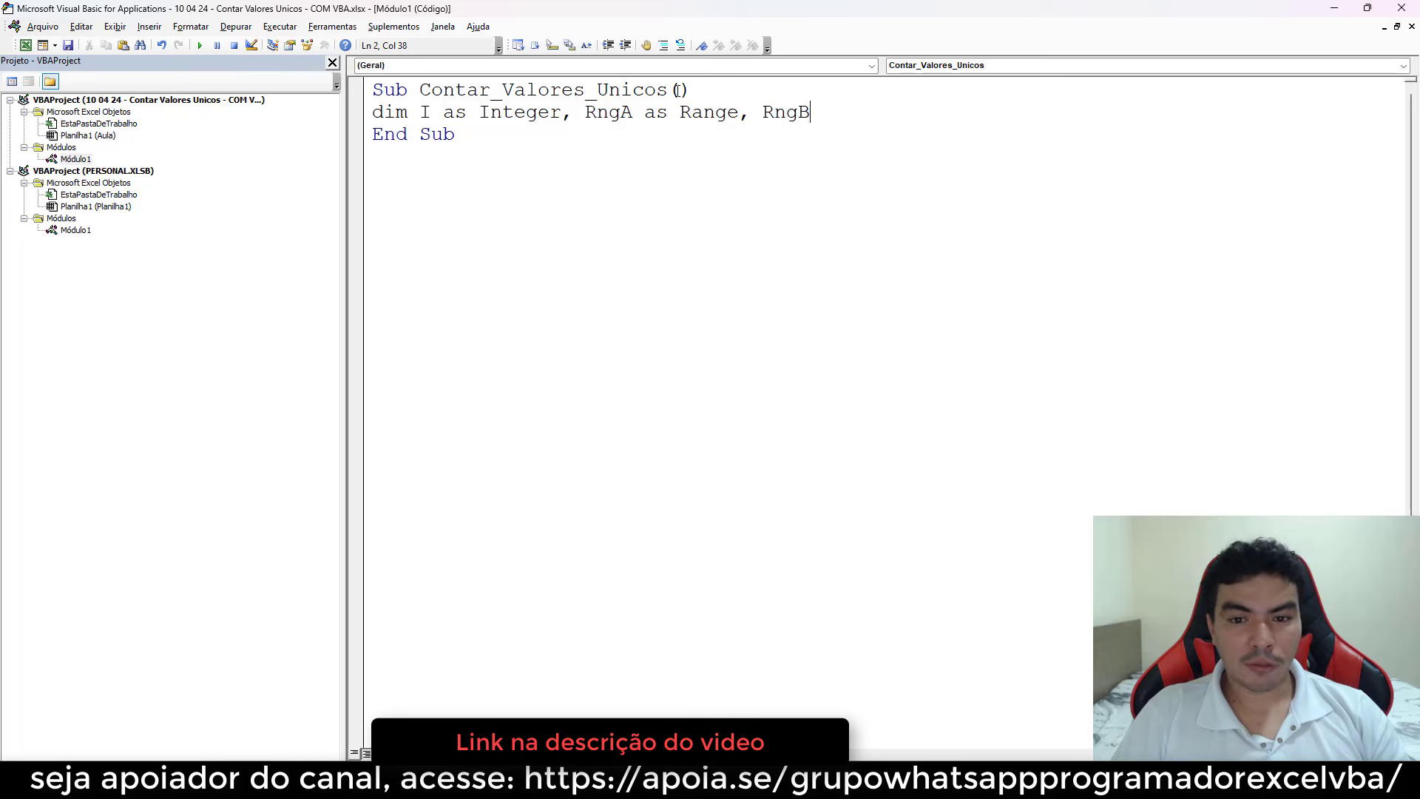
{"action": "type", "text": " as ra"}
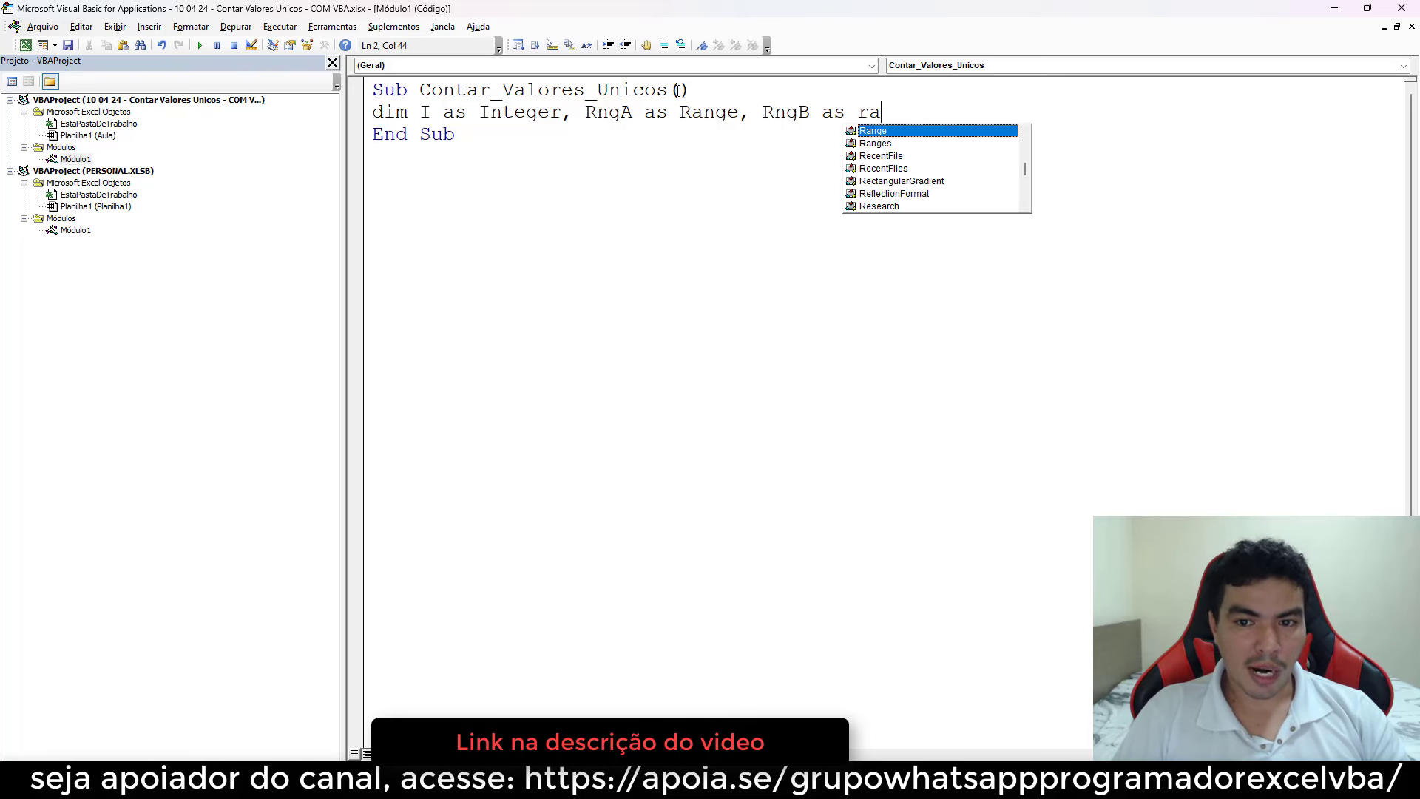
{"action": "key", "text": "Tab"}
{"action": "key", "text": "Return"}
{"action": "key", "text": "Return"}
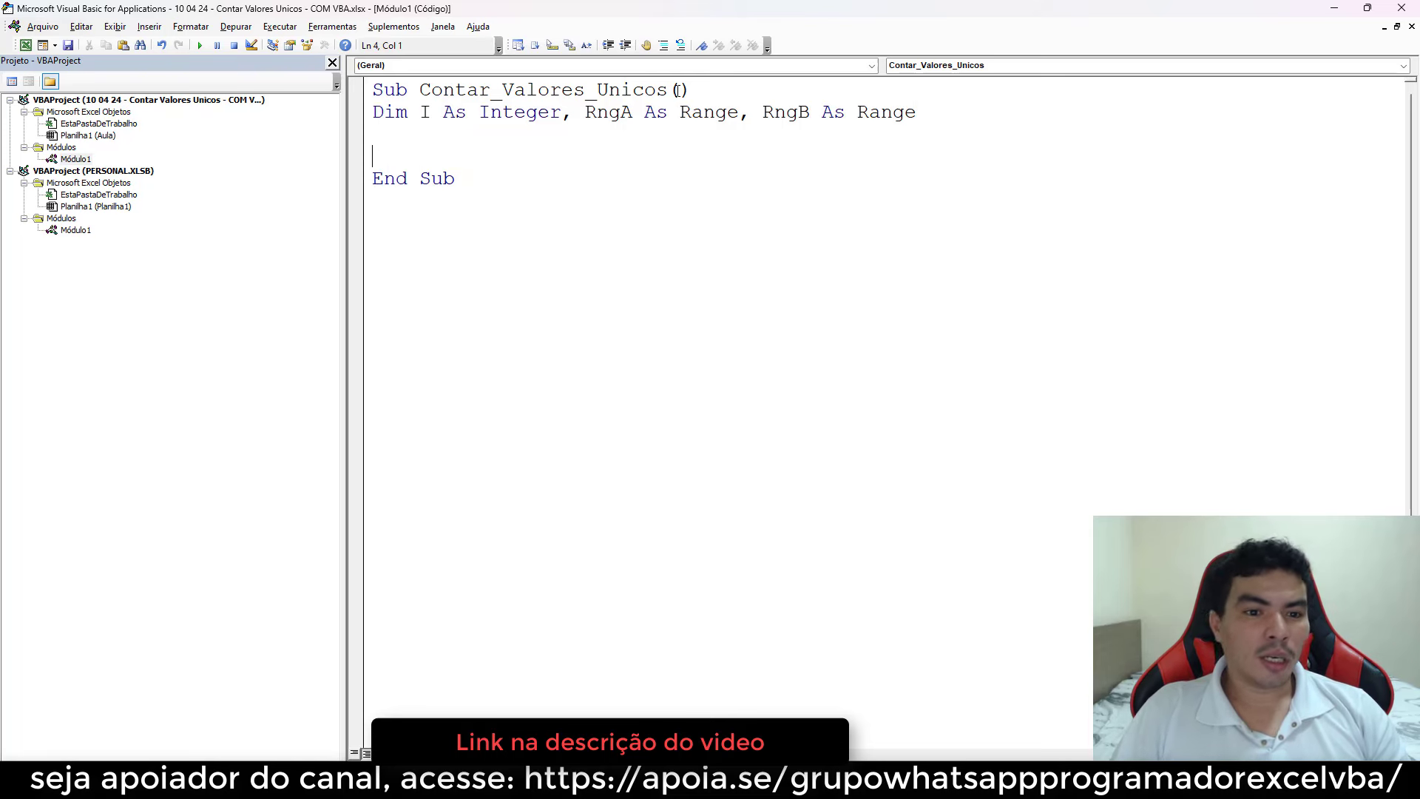
{"action": "left_click", "coordinate": [332, 64]}
{"action": "left_click", "coordinate": [333, 62]}
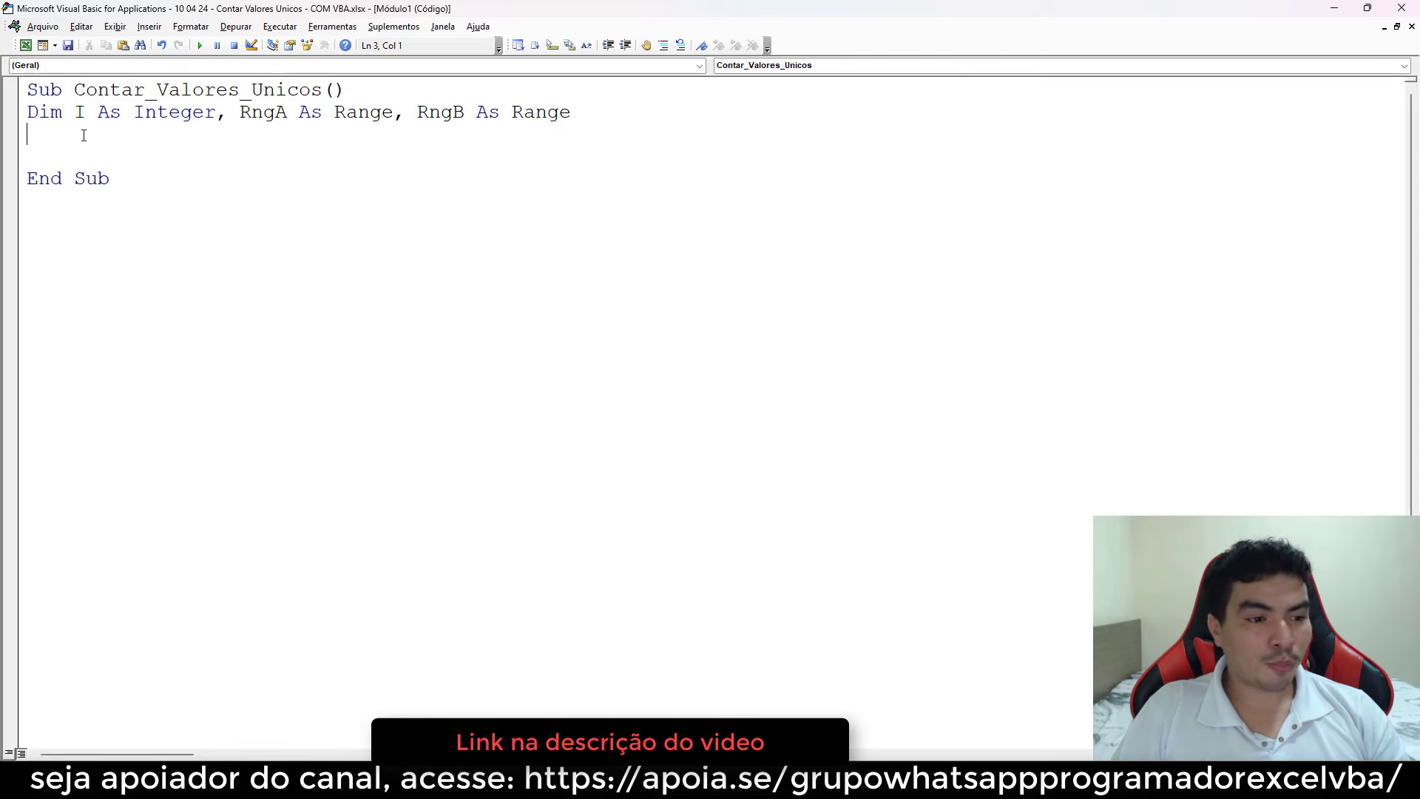
Step: Start a new line i = planilha1 and show the Project Explorer
{"action": "key", "text": "Return"}
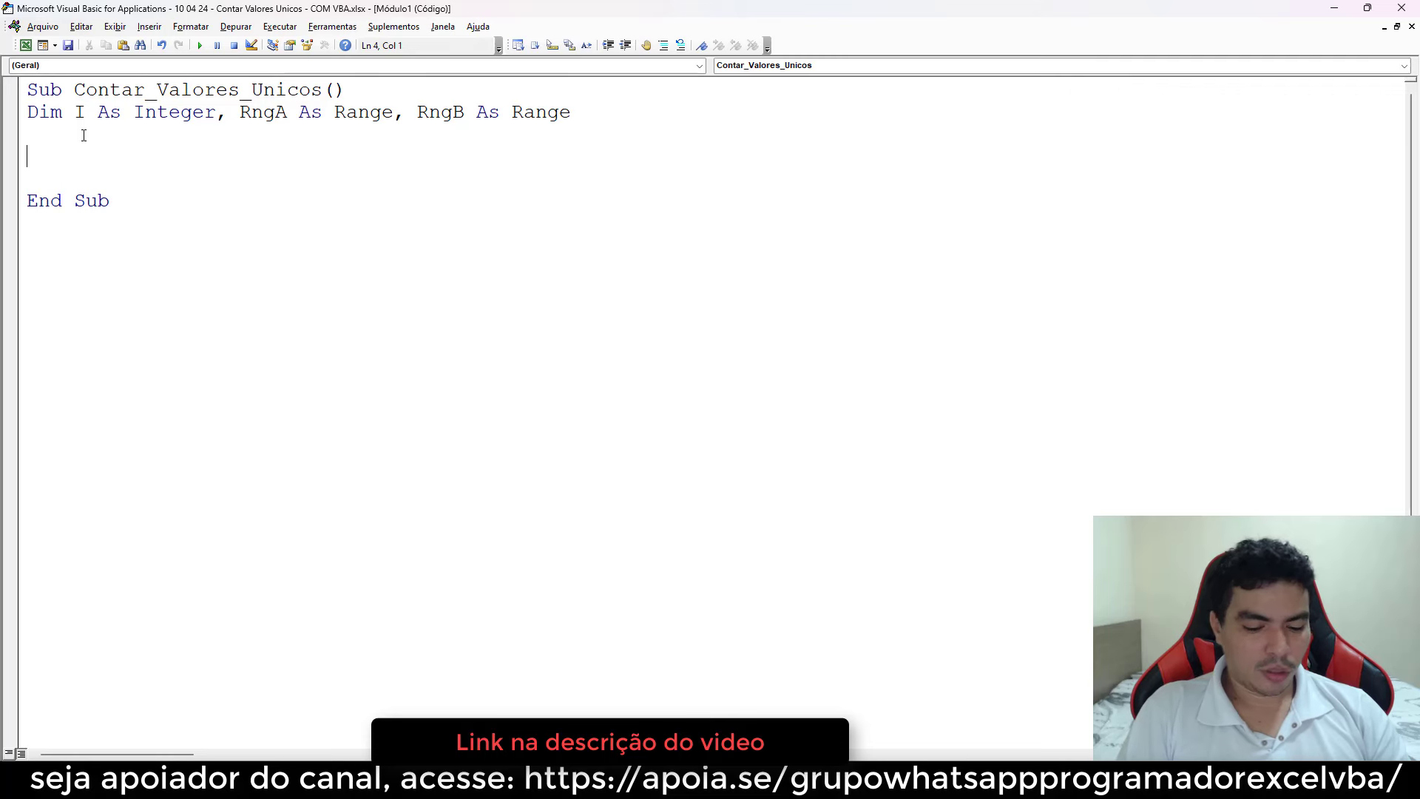
{"action": "type", "text": "i = "}
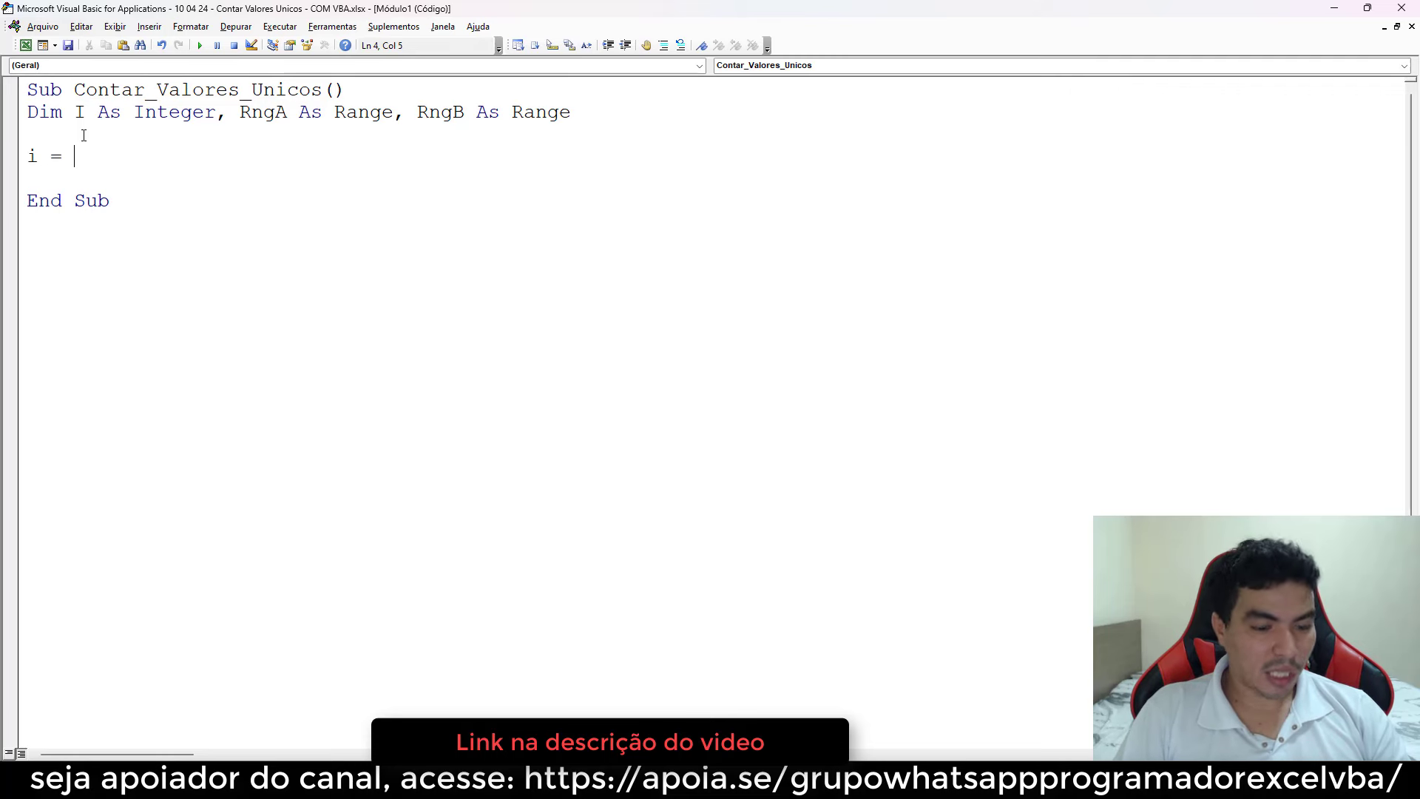
{"action": "type", "text": "planilha"}
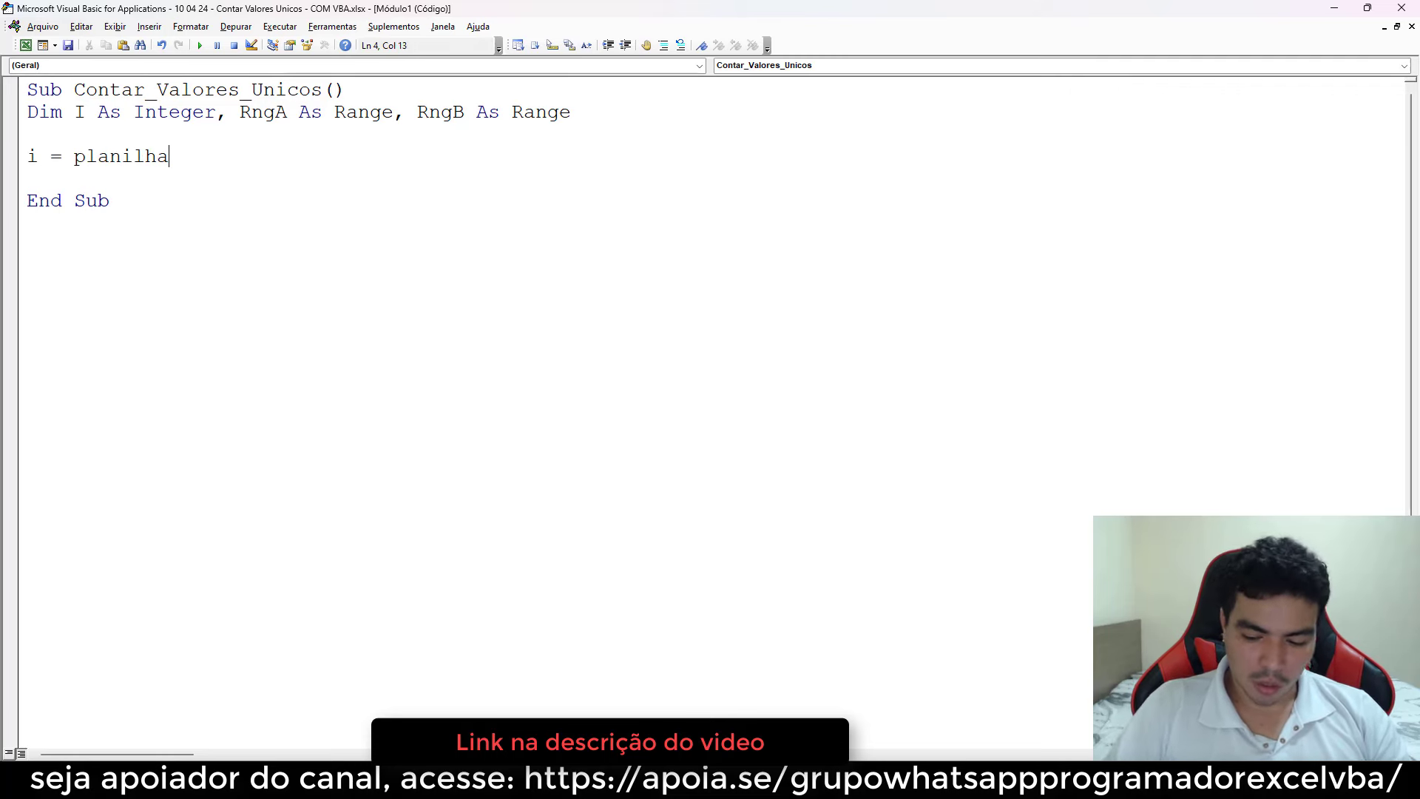
{"action": "type", "text": "1"}
{"action": "left_click", "coordinate": [115, 27]}
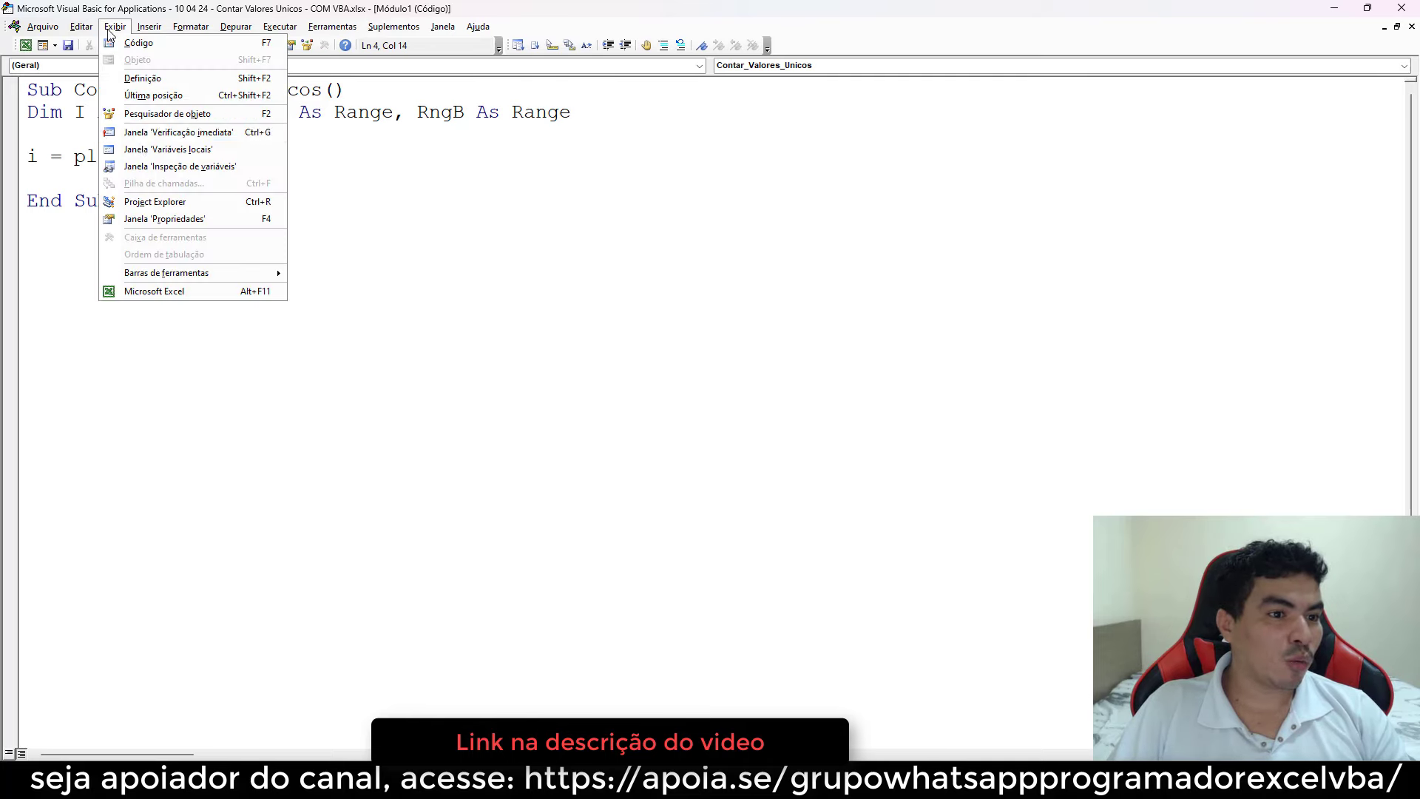
{"action": "left_click", "coordinate": [150, 201]}
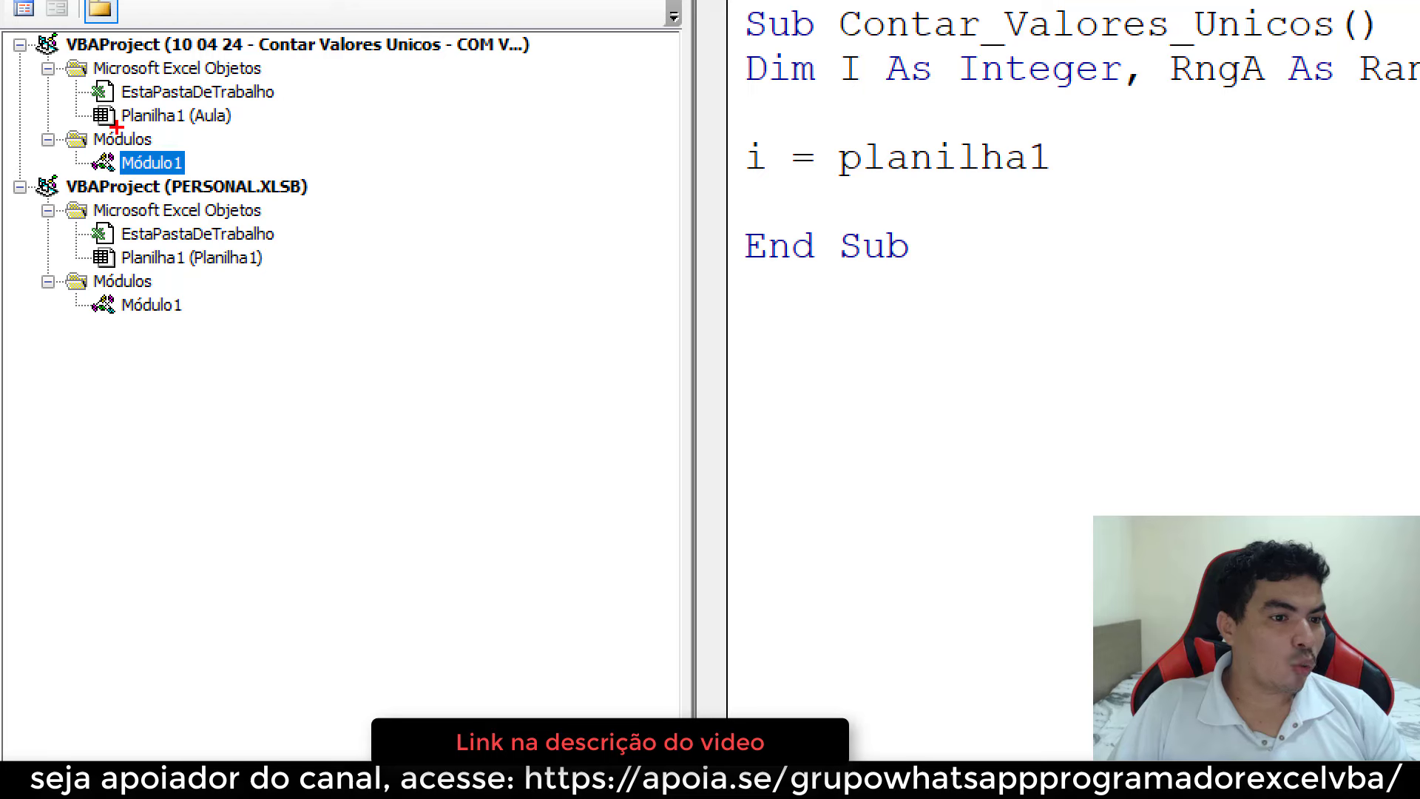
Step: Look over Planilha1 (Aula) in the project tree, then switch to the Excel workbook
{"action": "mouse_move", "coordinate": [116, 127]}
{"action": "left_mouse_down"}
{"action": "mouse_move", "coordinate": [185, 126]}
{"action": "mouse_move", "coordinate": [318, 186]}
{"action": "mouse_move", "coordinate": [843, 208]}
{"action": "left_mouse_up"}
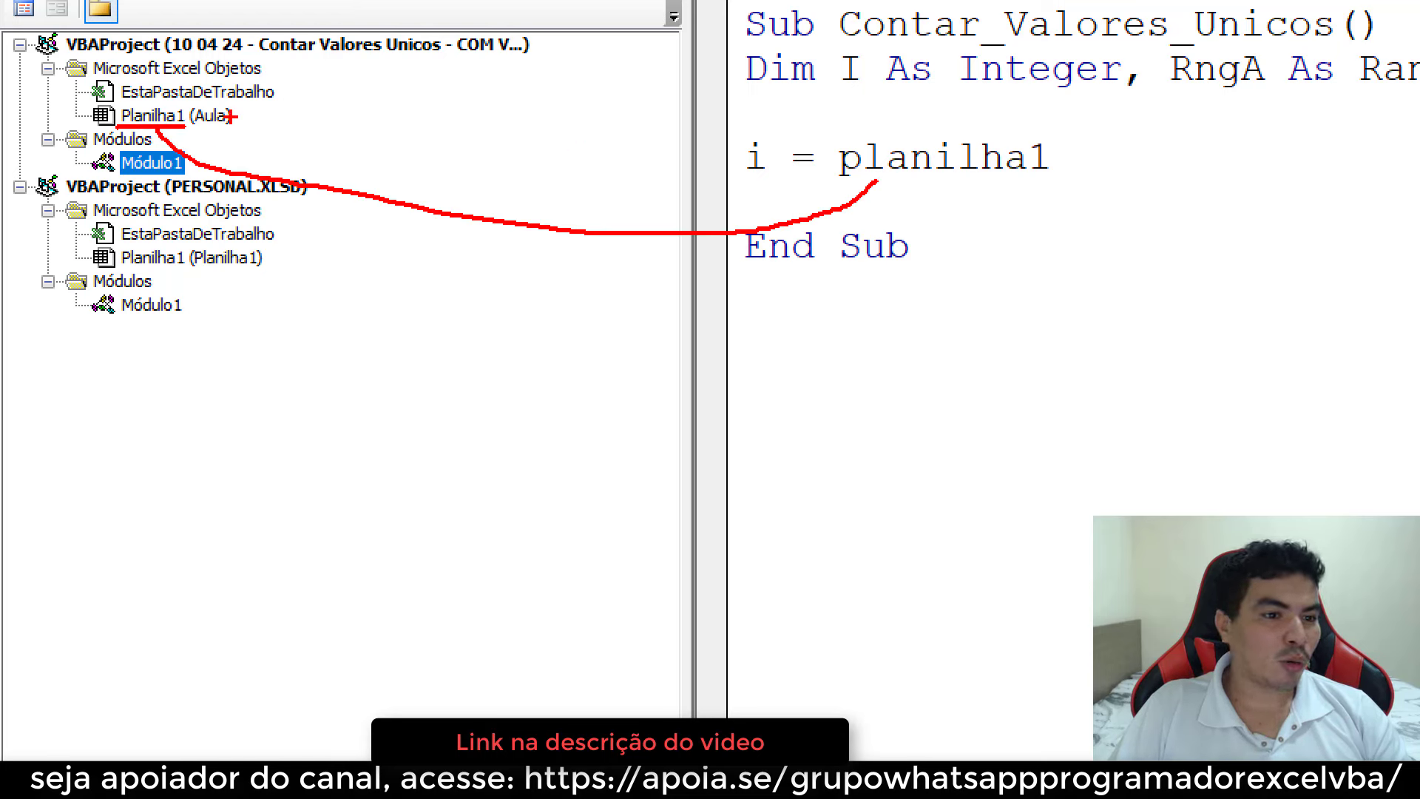
{"action": "left_click_drag", "start_coordinate": [231, 116], "coordinate": [358, 83]}
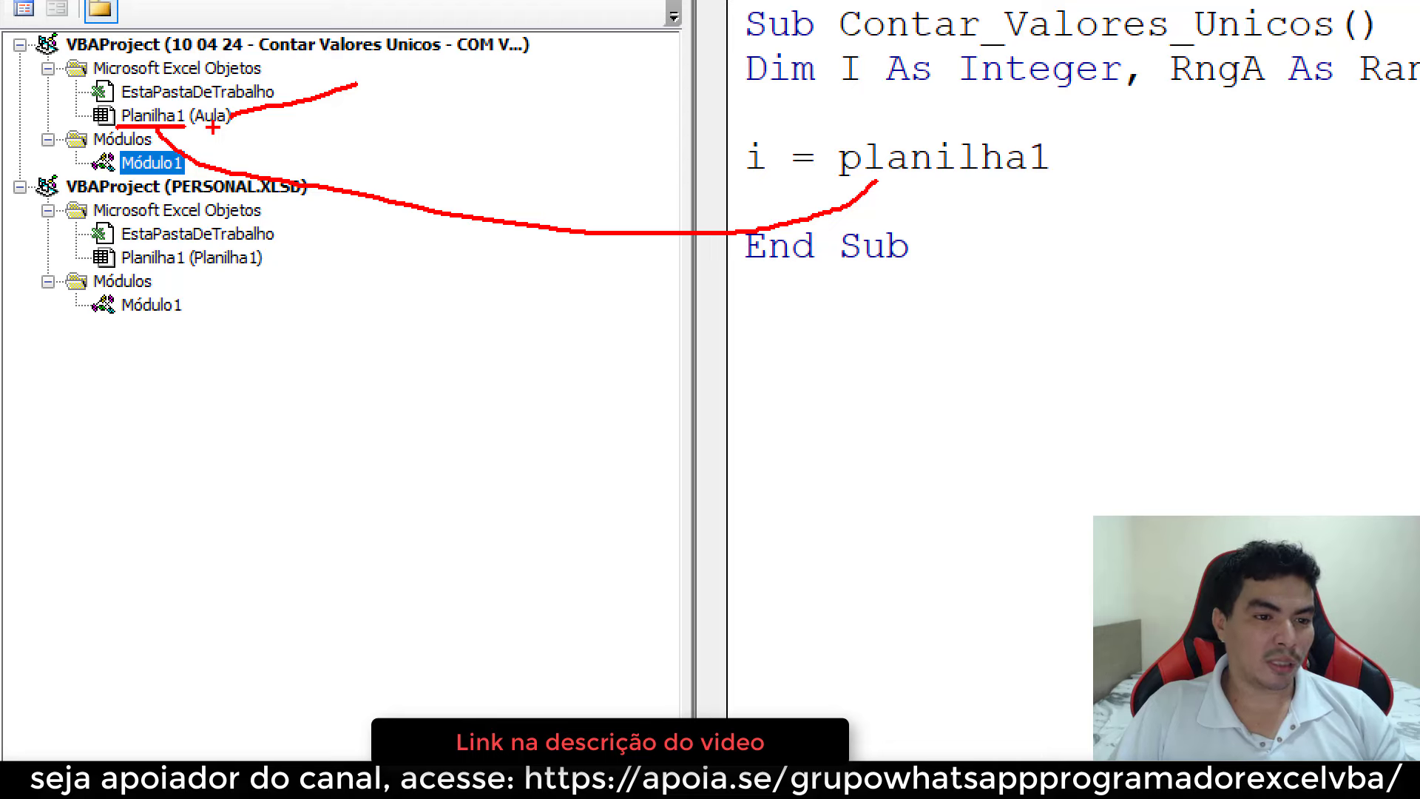
{"action": "key", "text": "Escape"}
{"action": "left_click", "coordinate": [26, 46]}
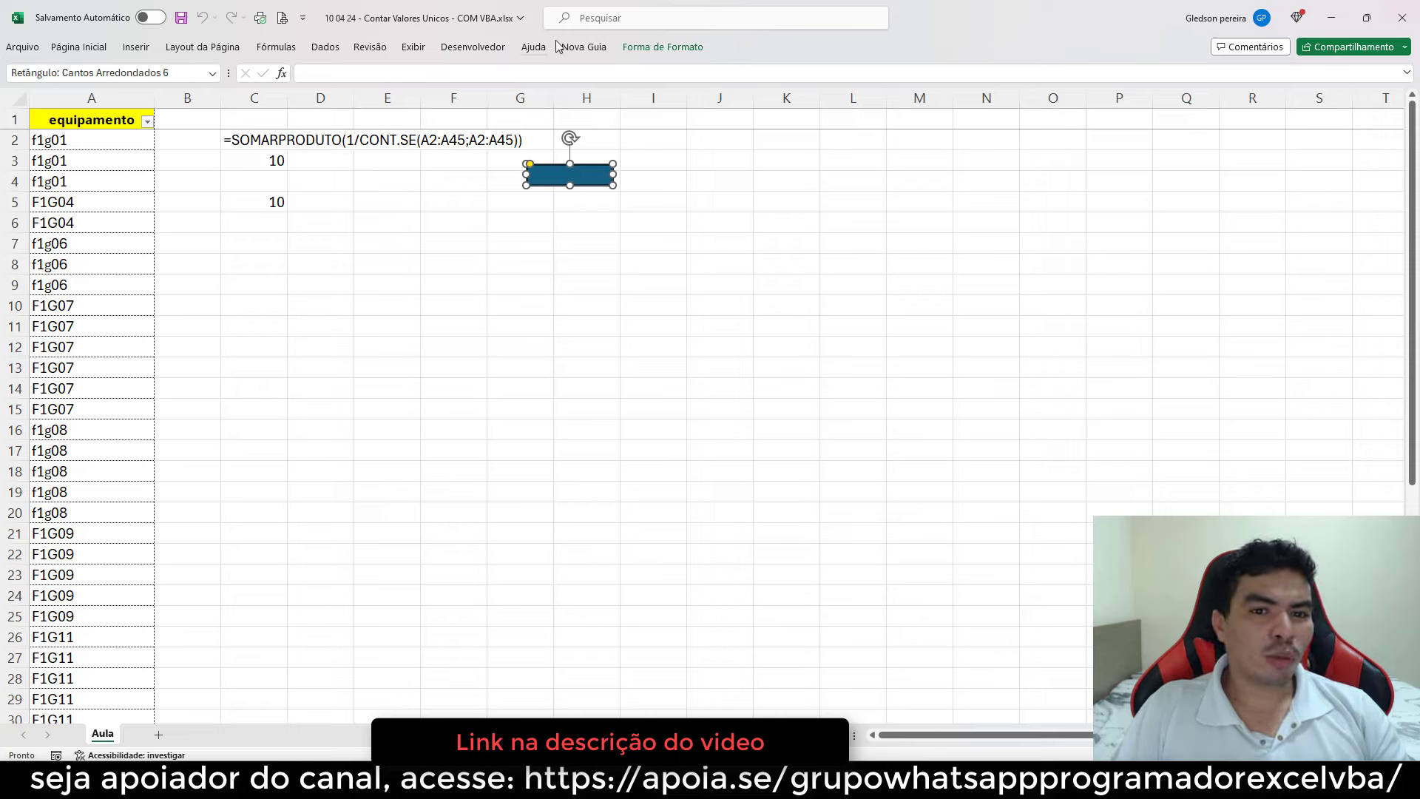
Step: Reopen the Visual Basic editor from the Desenvolvedor tab
{"action": "left_click", "coordinate": [473, 47]}
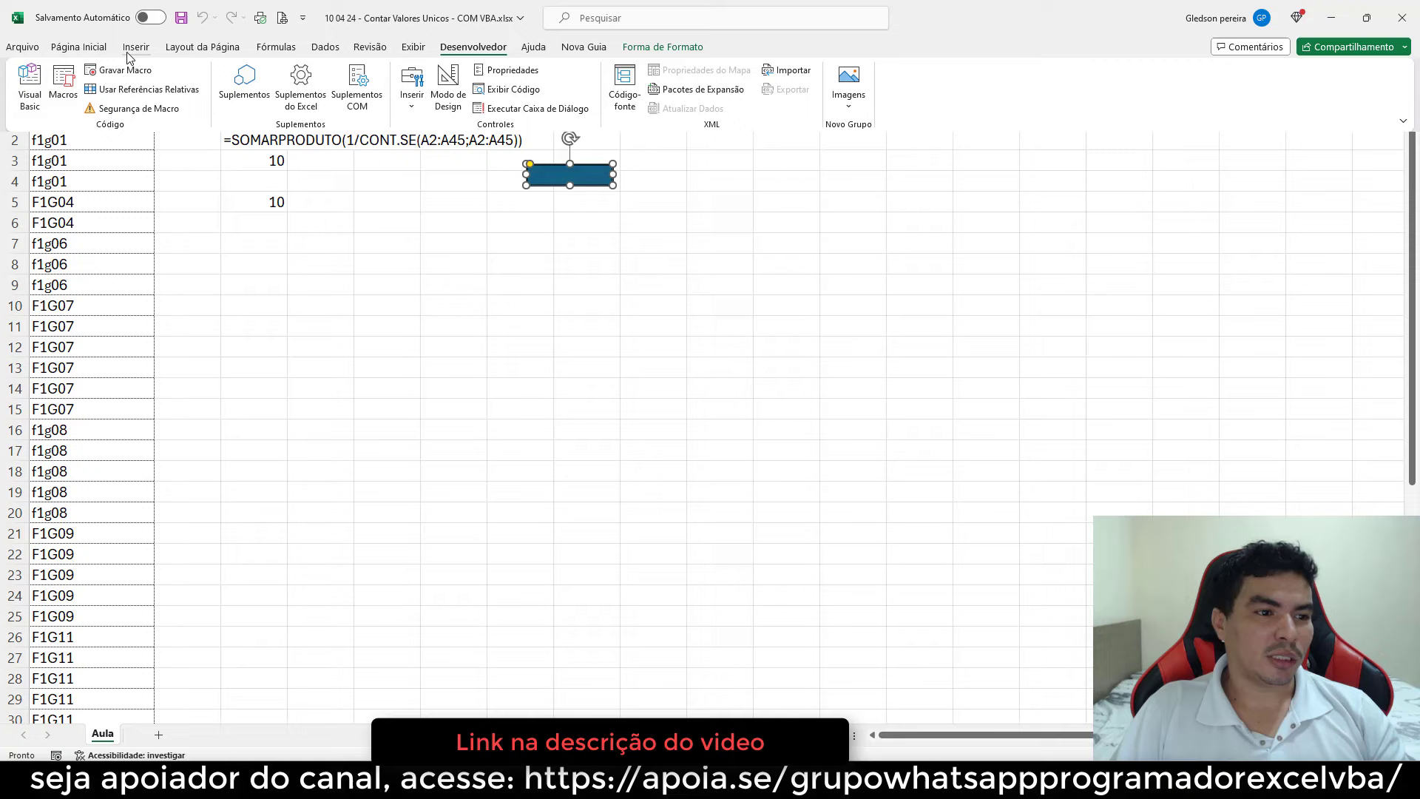
{"action": "left_click", "coordinate": [29, 87]}
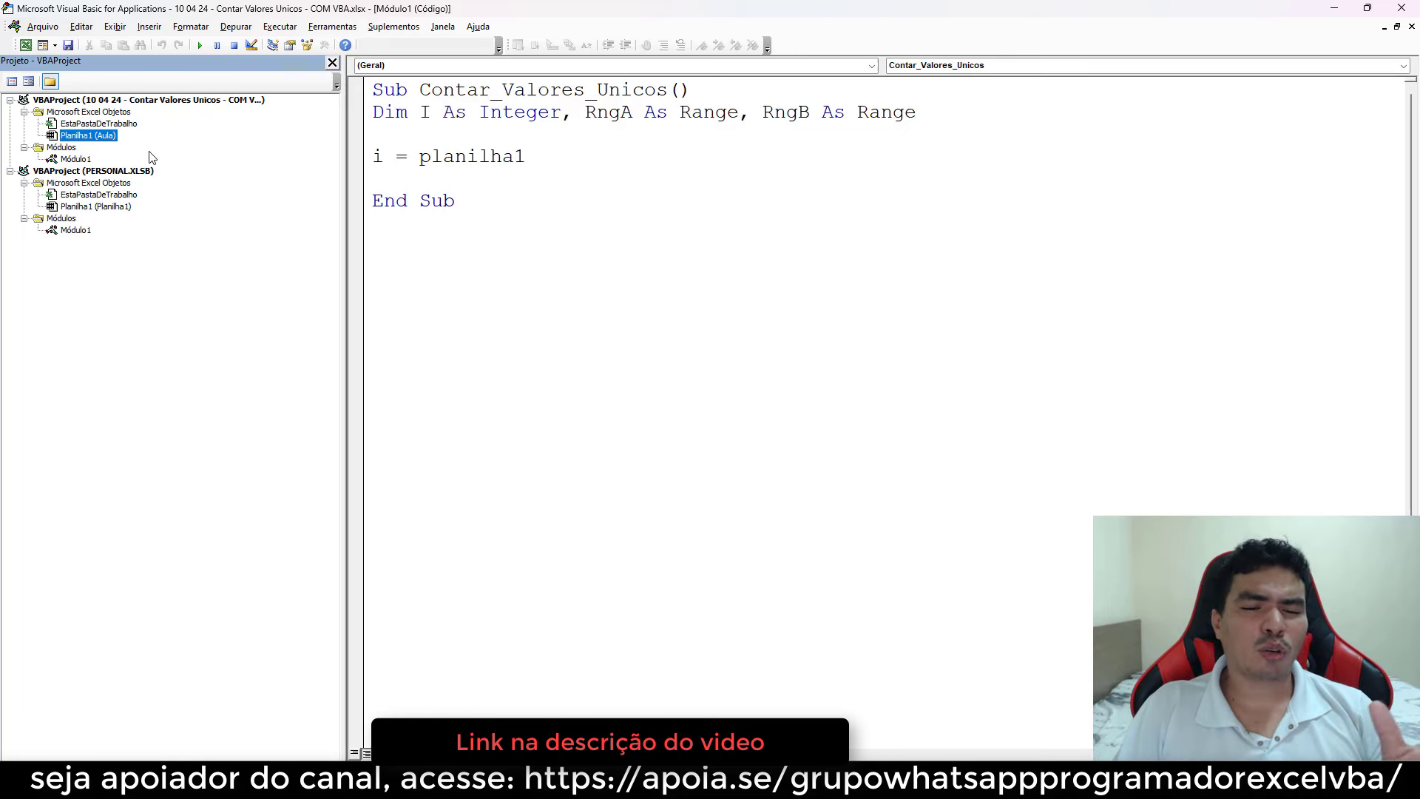
Step: Extend the I line with .Range(... Rows.Count).End(xlUp).Row using autocomplete
{"action": "left_click", "coordinate": [333, 63]}
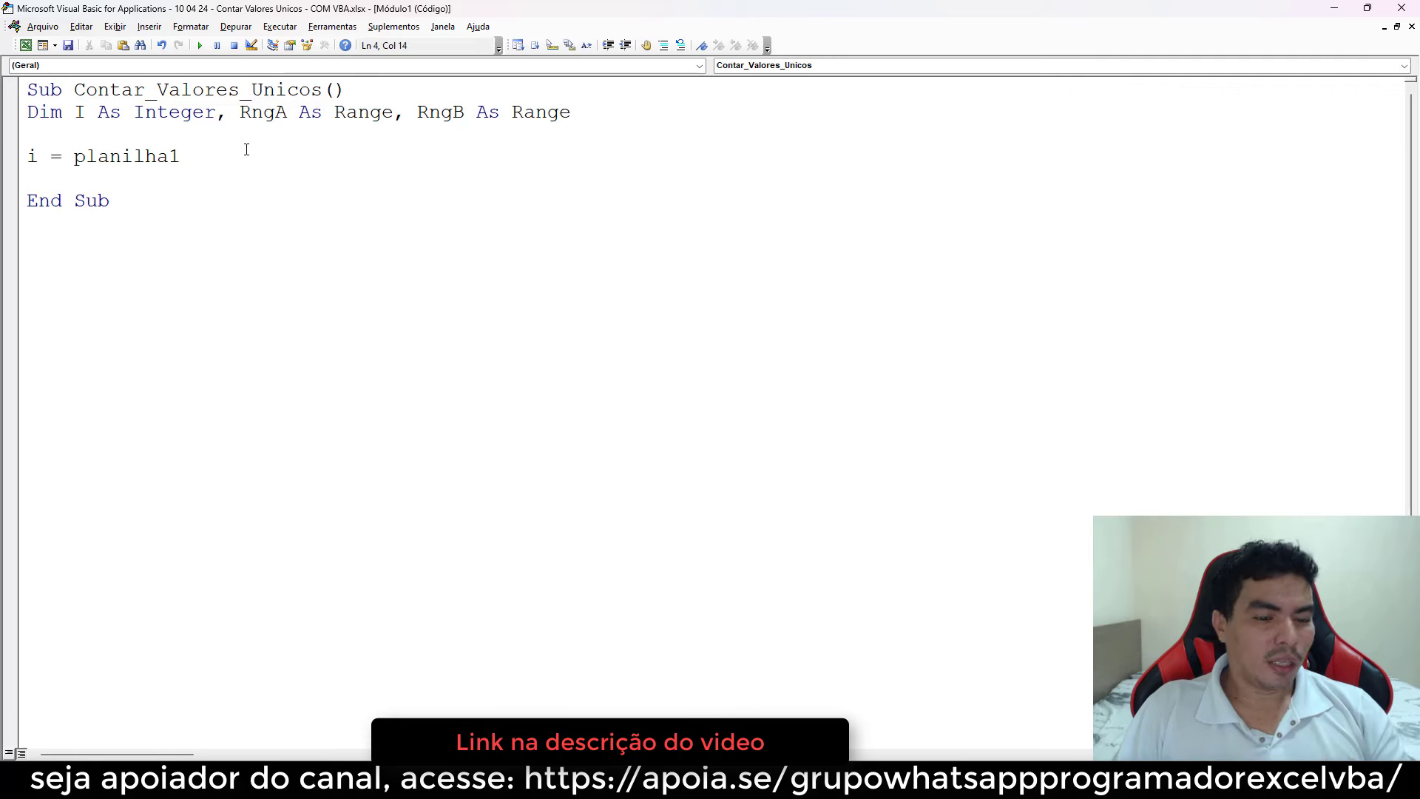
{"action": "type", "text": ".r"}
{"action": "key", "text": "Tab"}
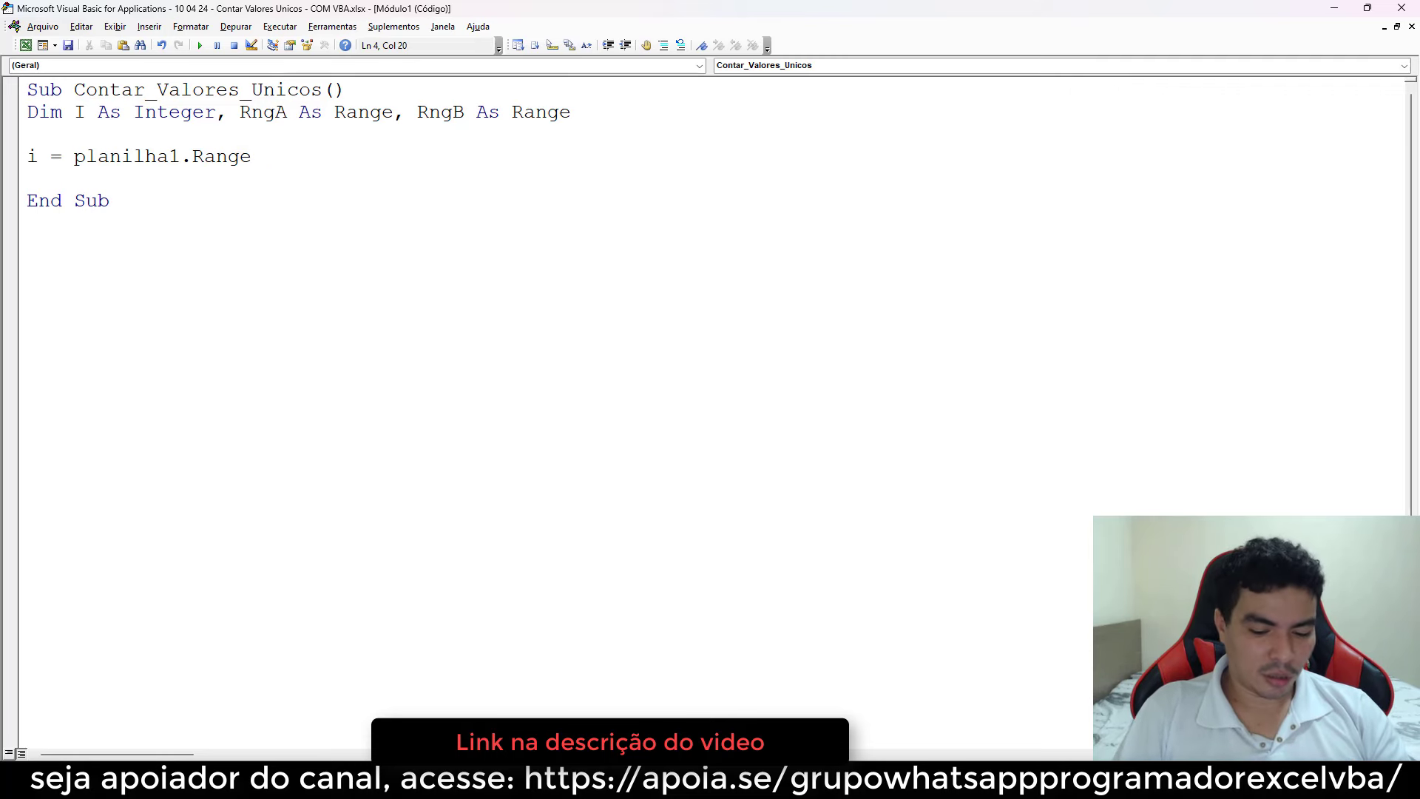
{"action": "type", "text": "(\"a"}
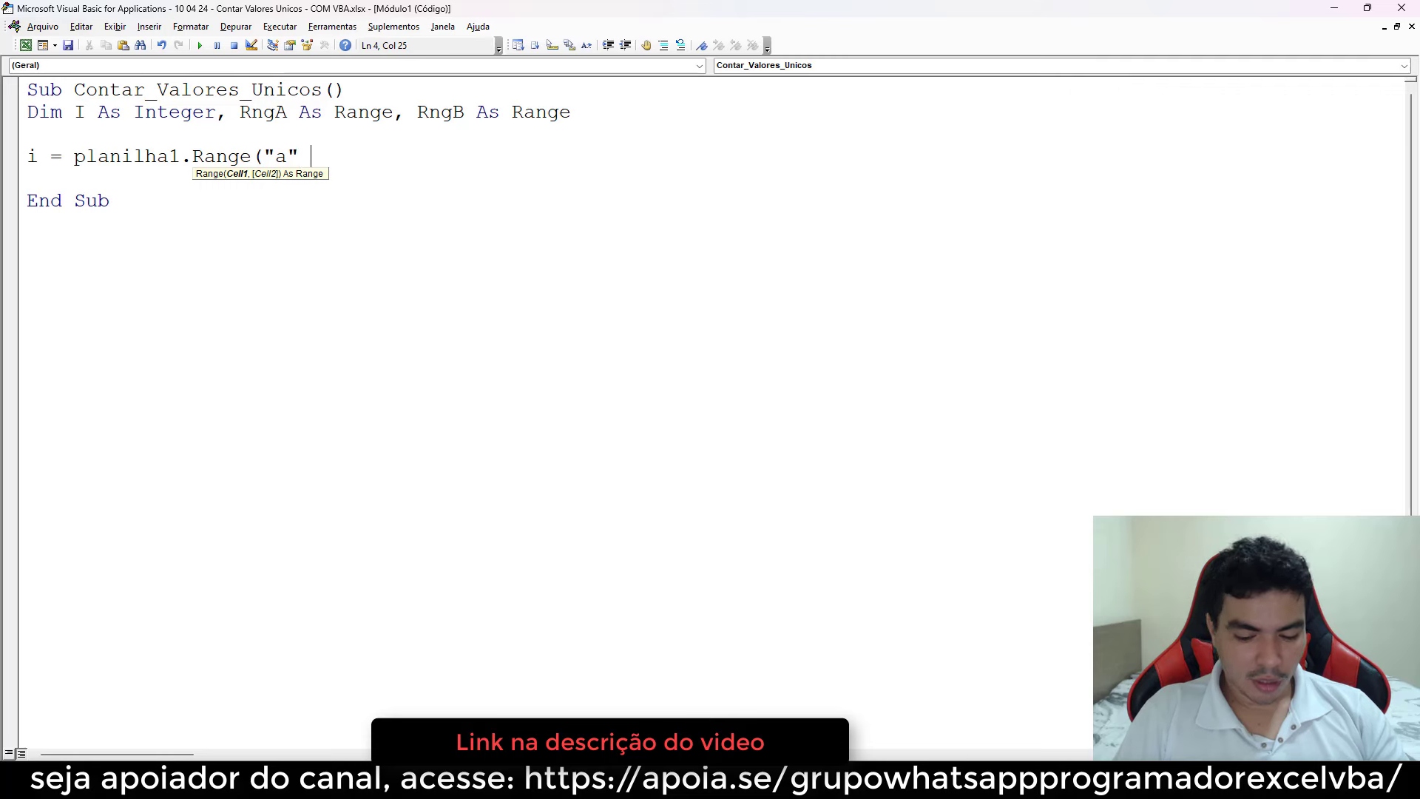
{"action": "type", "text": "row"}
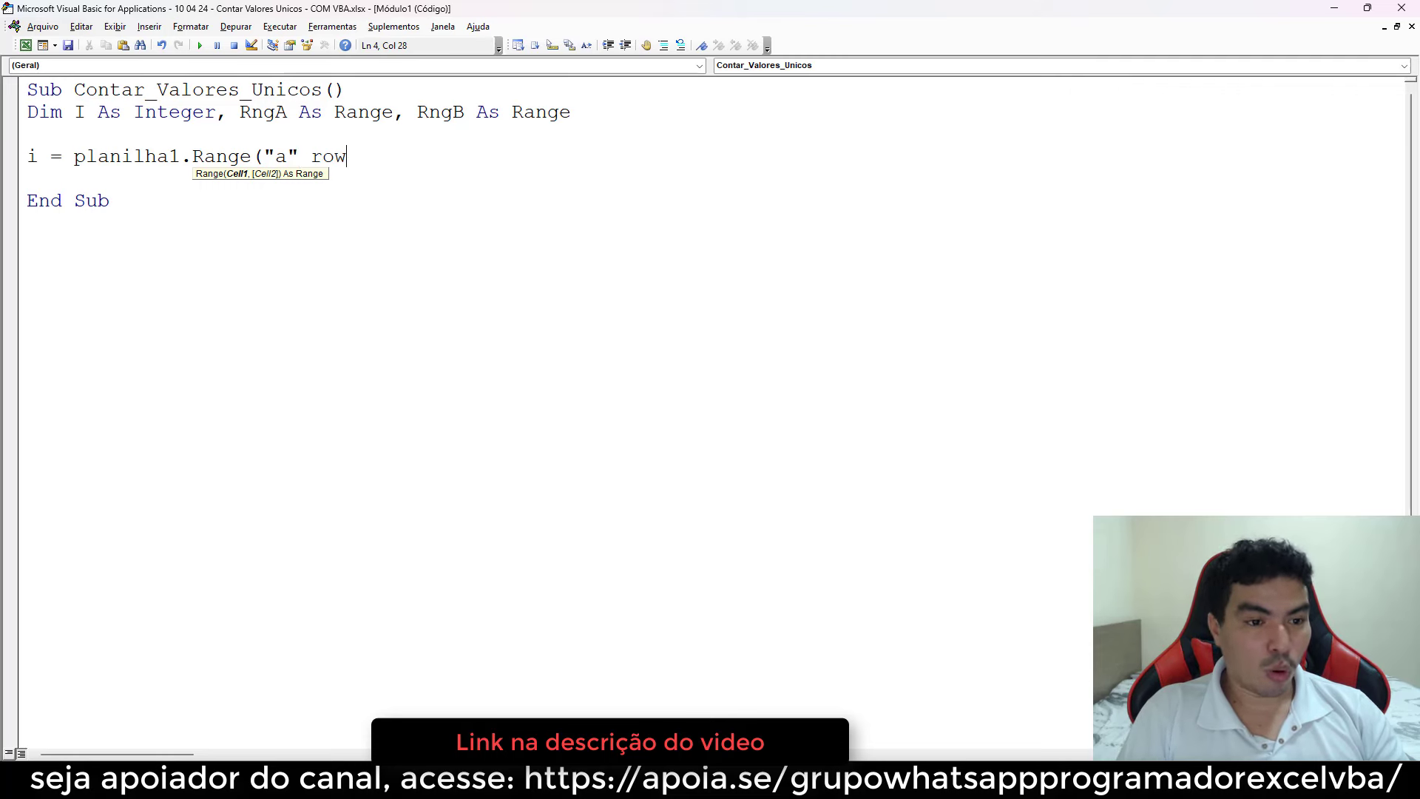
{"action": "type", "text": "s.c"}
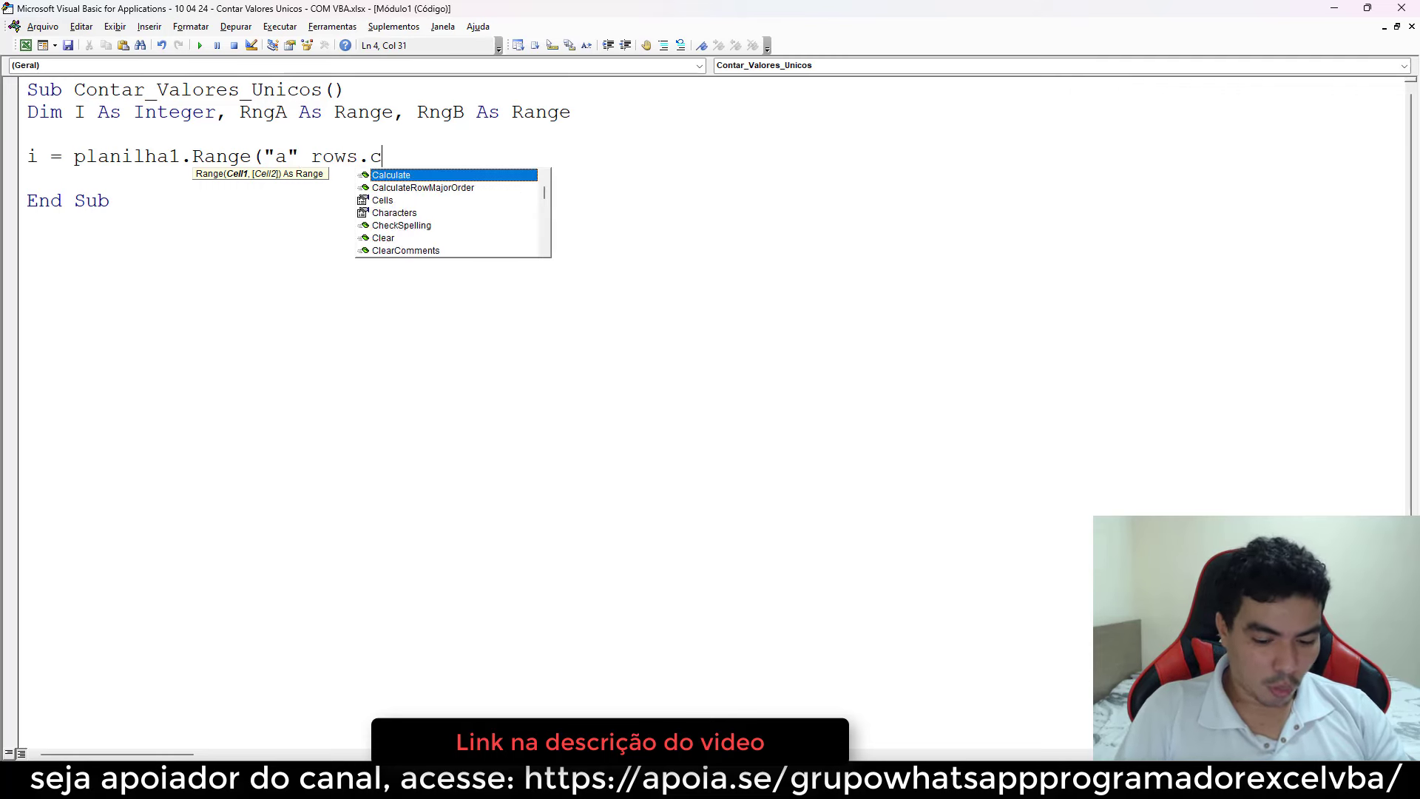
{"action": "type", "text": "ou"}
{"action": "key", "text": "Tab"}
{"action": "type", "text": ")."}
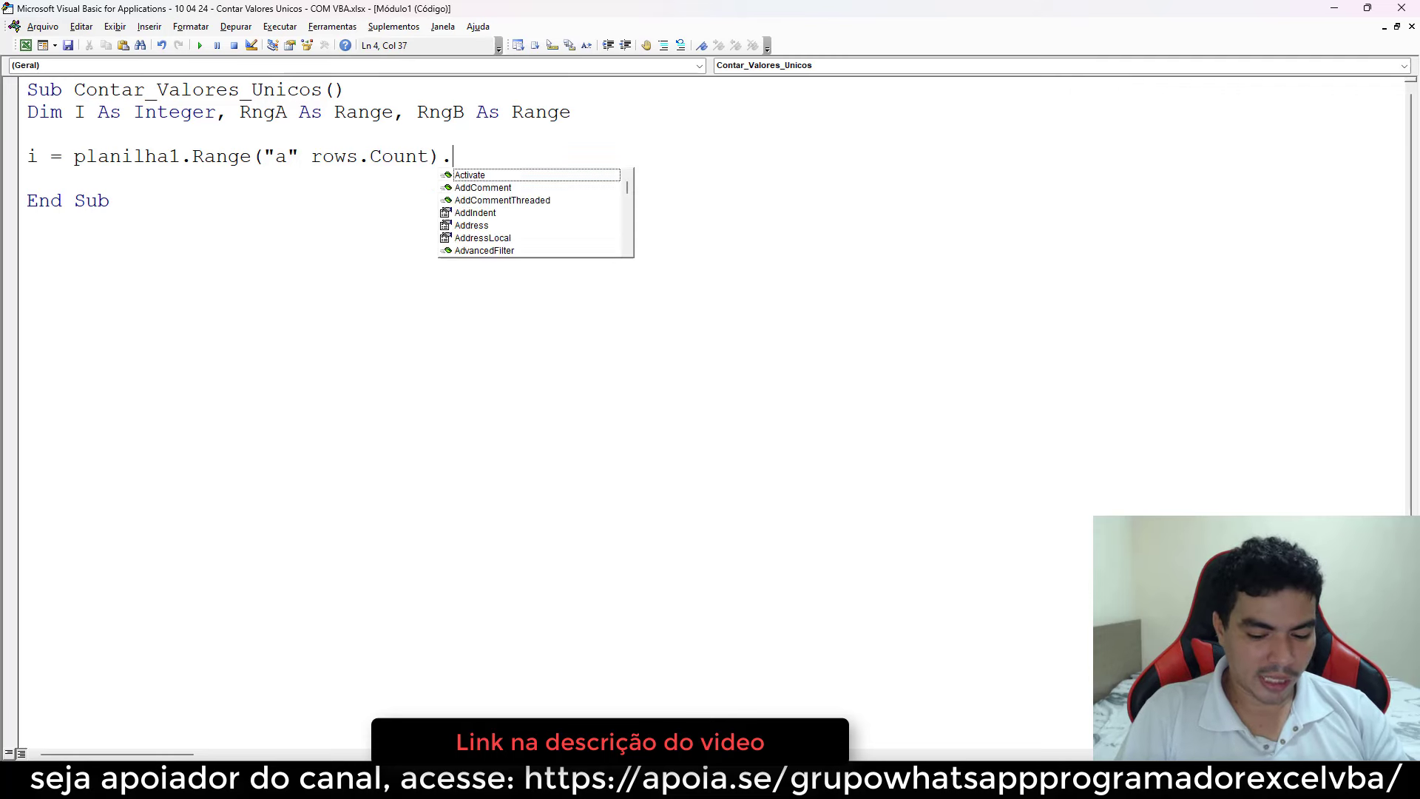
{"action": "type", "text": "end"}
{"action": "key", "text": "Tab"}
{"action": "type", "text": "(x"}
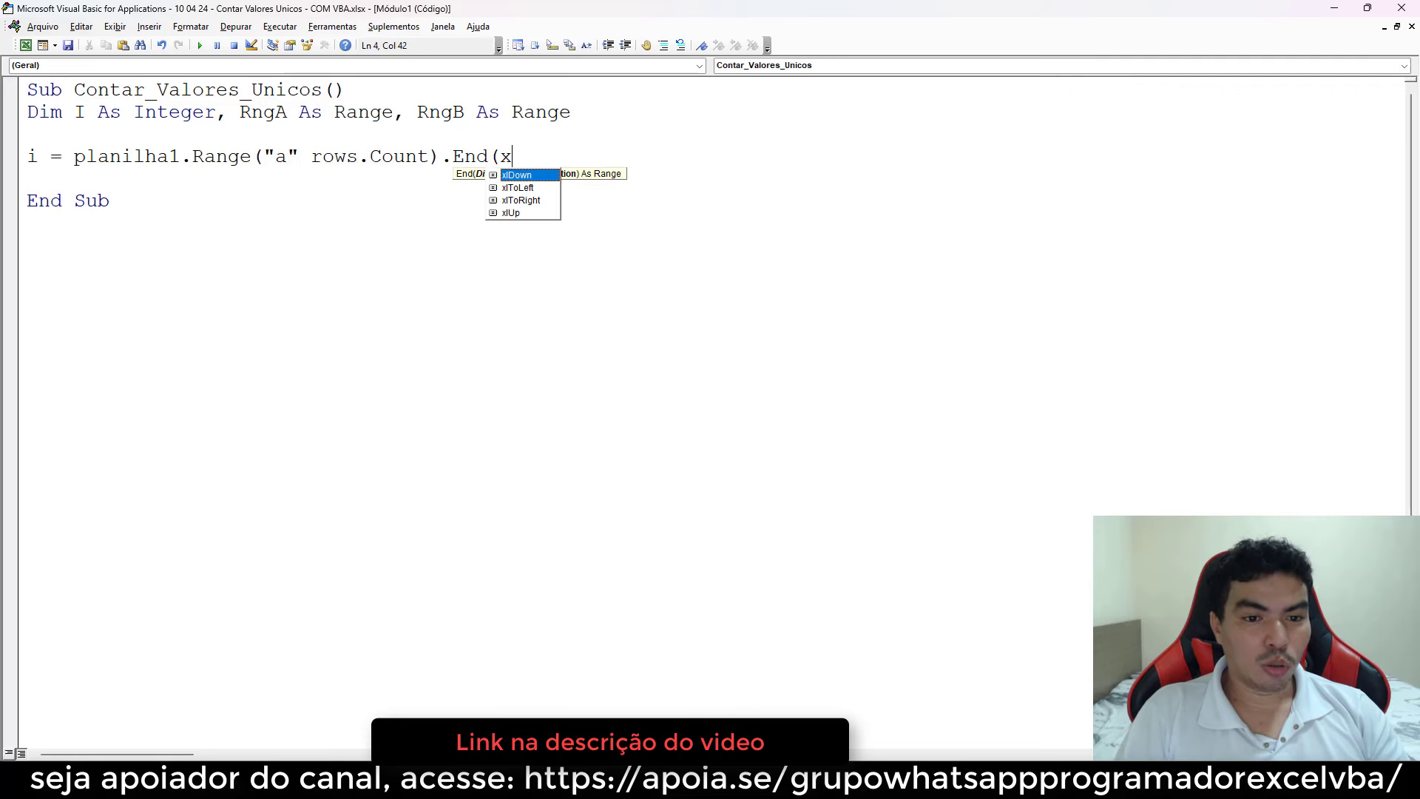
{"action": "key", "text": "Tab"}
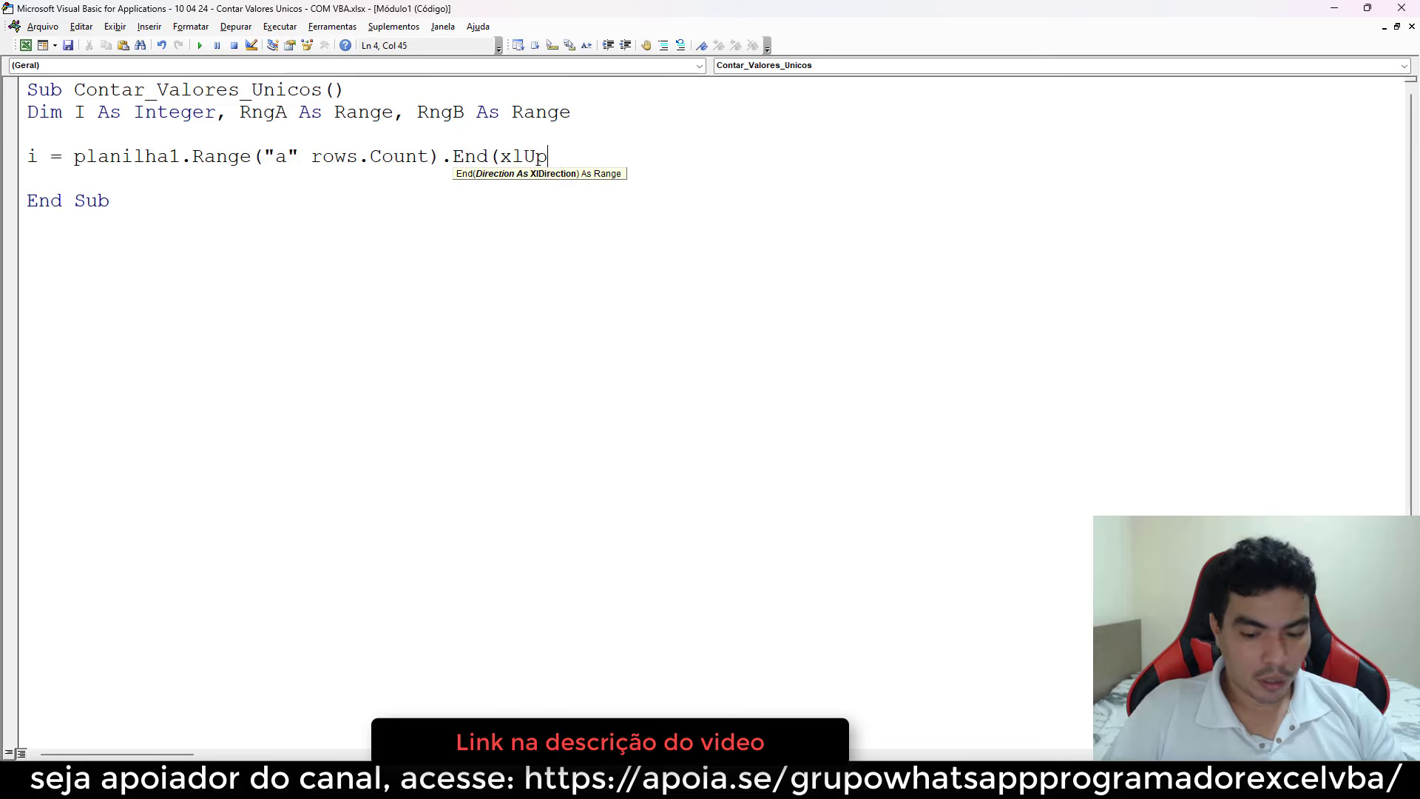
{"action": "type", "text": ").row"}
{"action": "key", "text": "Tab"}
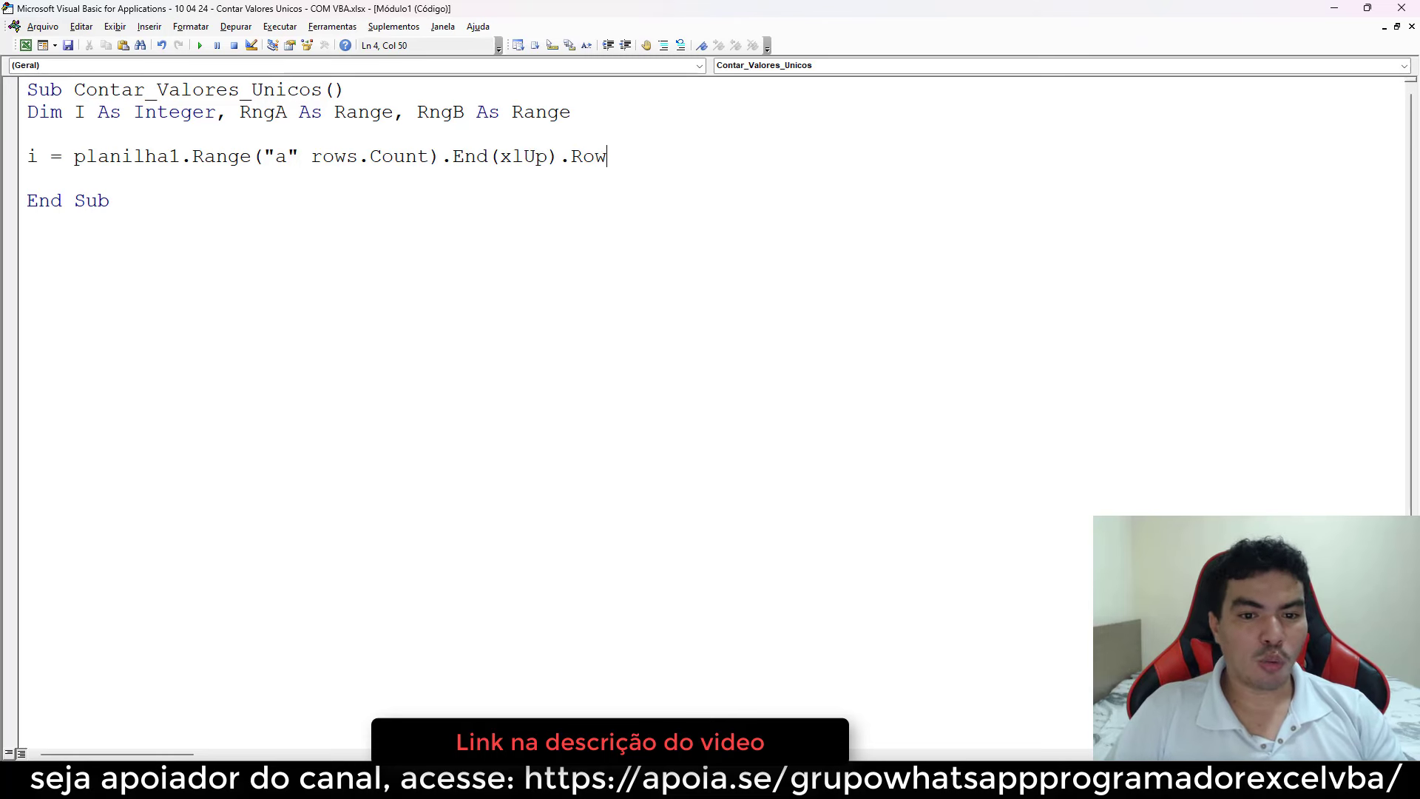
{"action": "key", "text": "Return"}
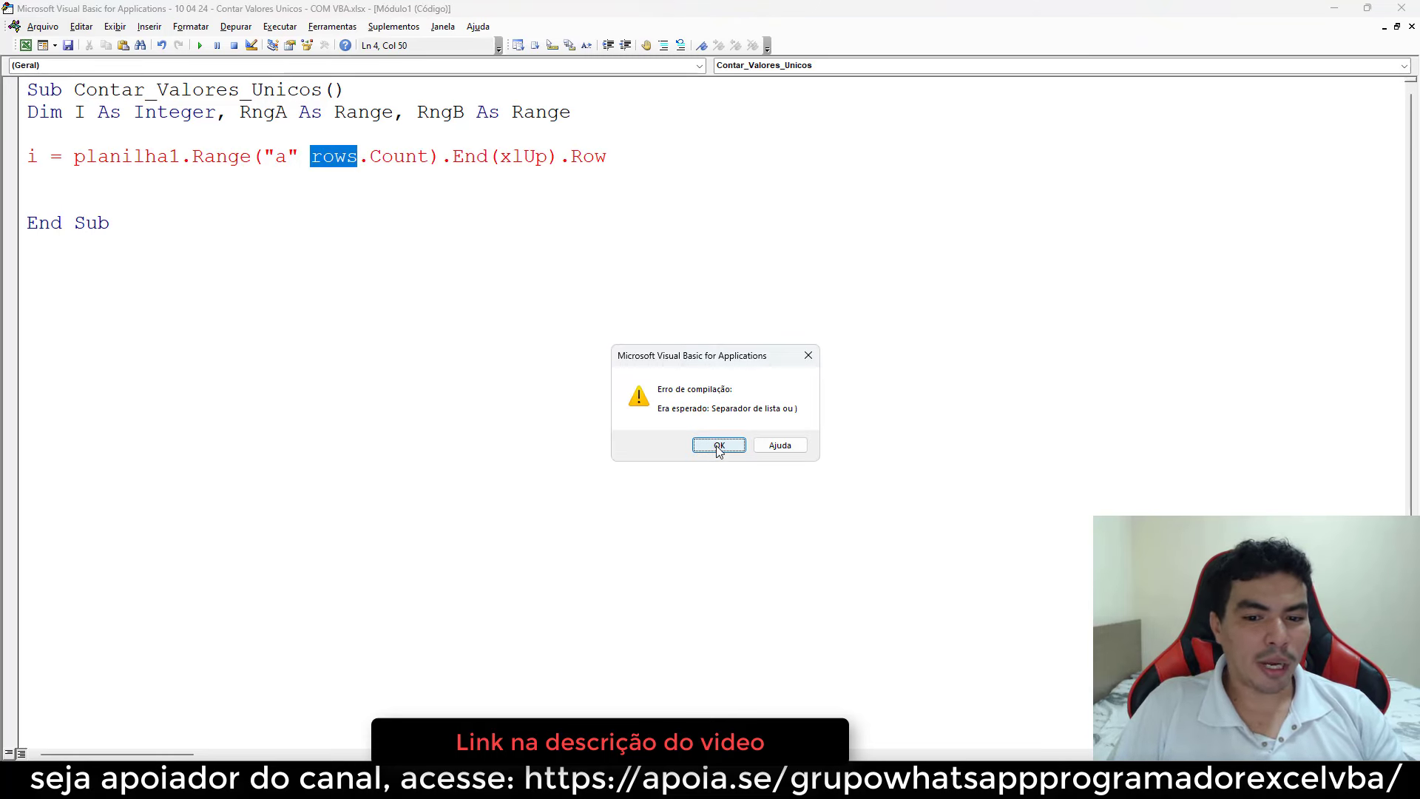
Step: Fix the compile error by adding & so it reads Range("a" & Rows.Count)
{"action": "left_click", "coordinate": [719, 445]}
{"action": "left_click", "coordinate": [310, 159]}
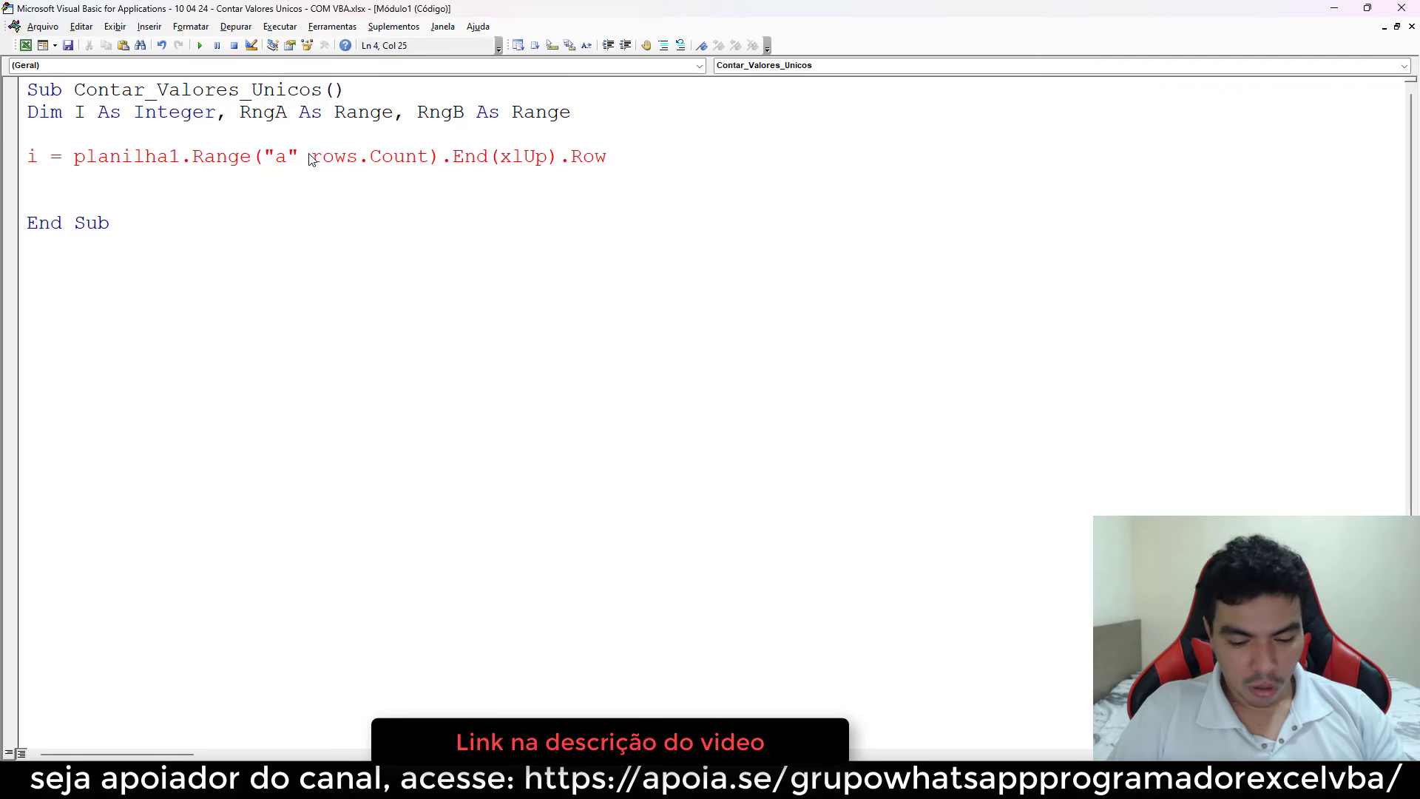
{"action": "type", "text": "&"}
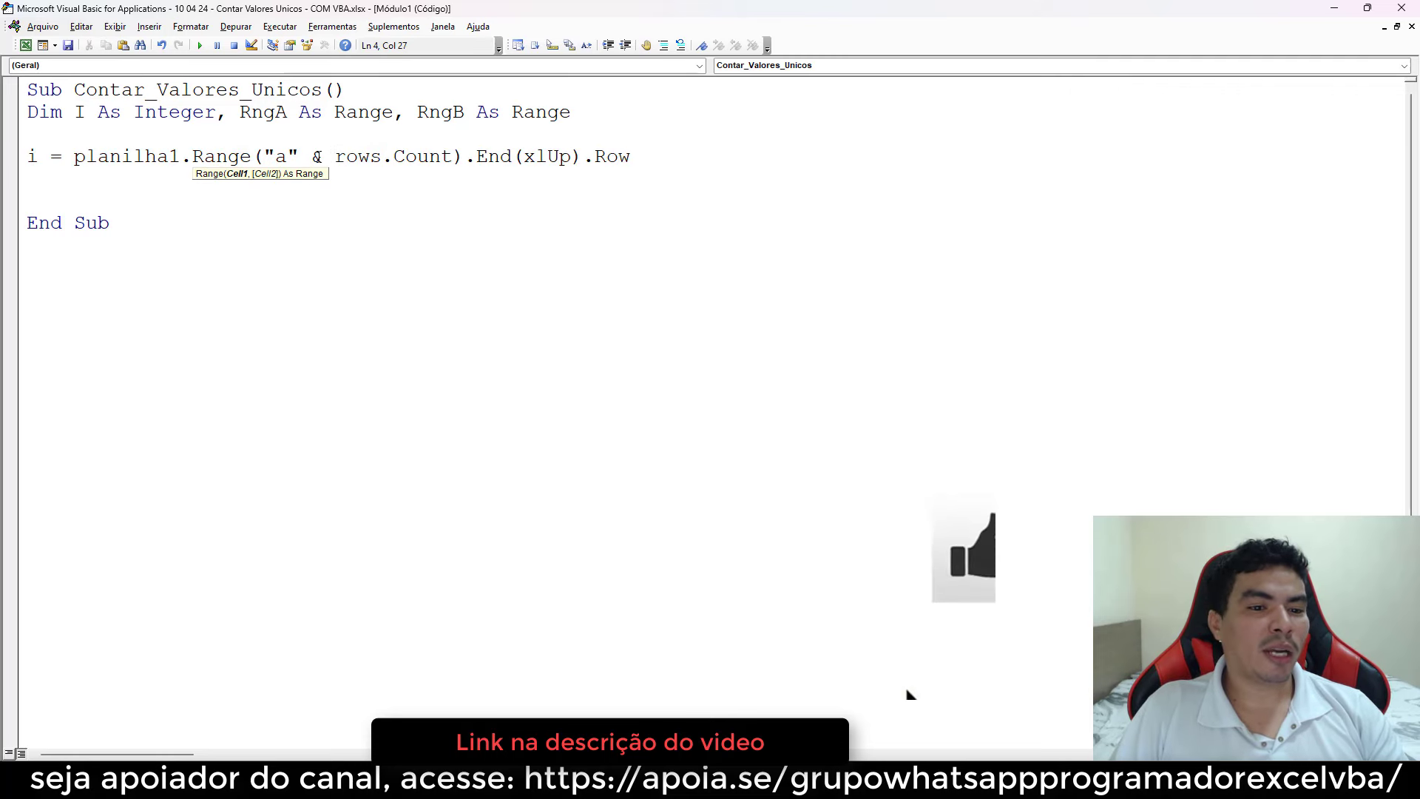
{"action": "left_click_drag", "start_coordinate": [335, 158], "coordinate": [453, 157]}
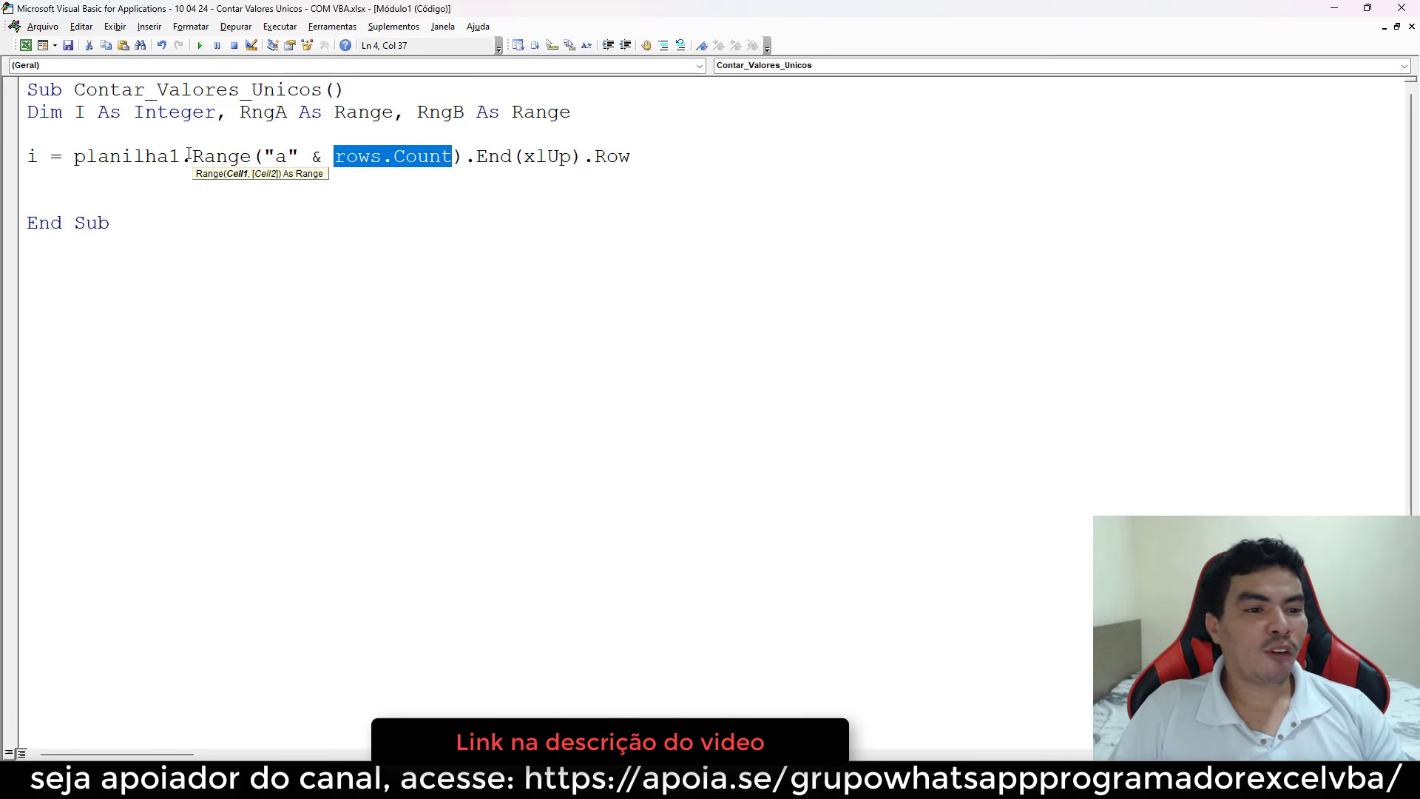
{"action": "left_click_drag", "start_coordinate": [40, 158], "coordinate": [33, 157]}
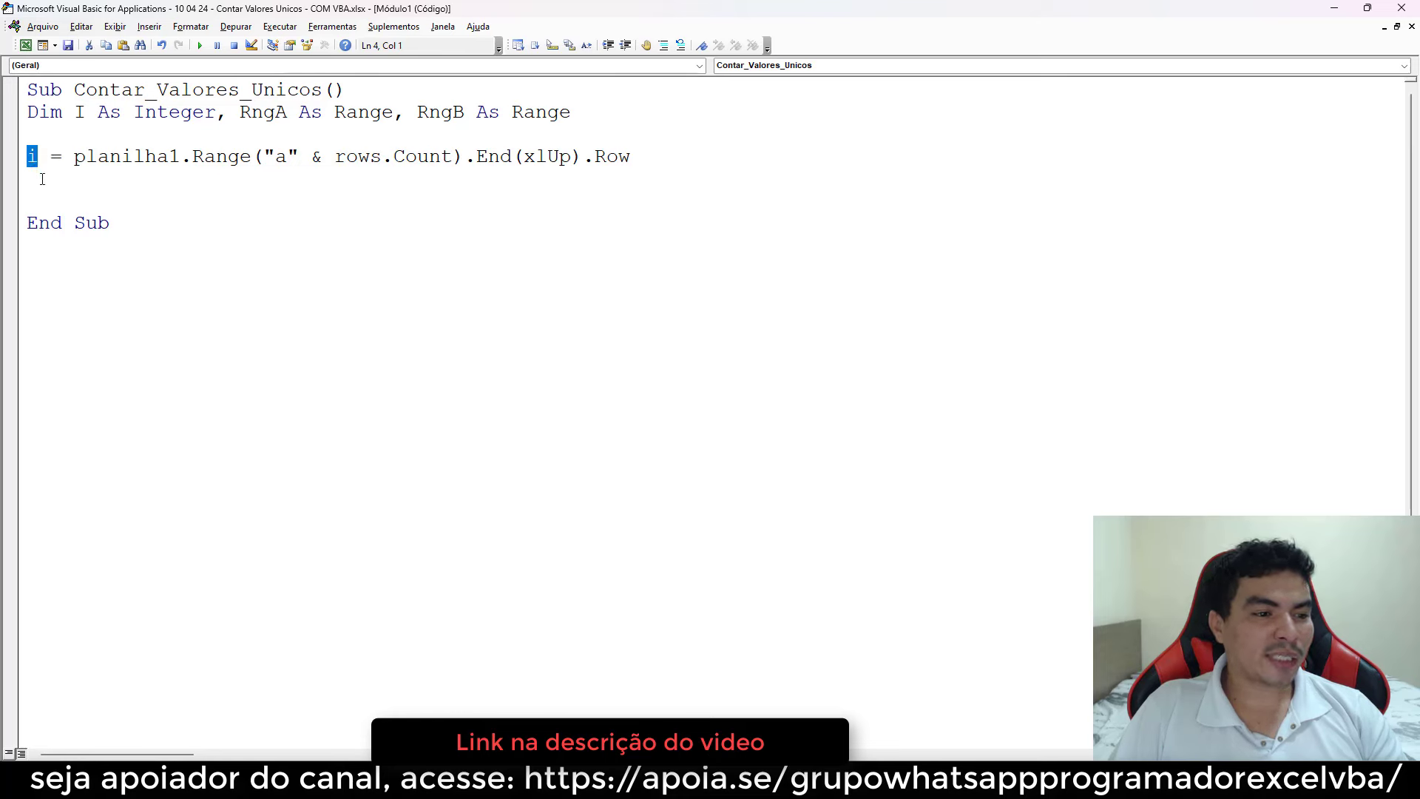
Step: Add a MsgBox I line below the last-row assignment
{"action": "left_click", "coordinate": [42, 179]}
{"action": "type", "text": "msgb"}
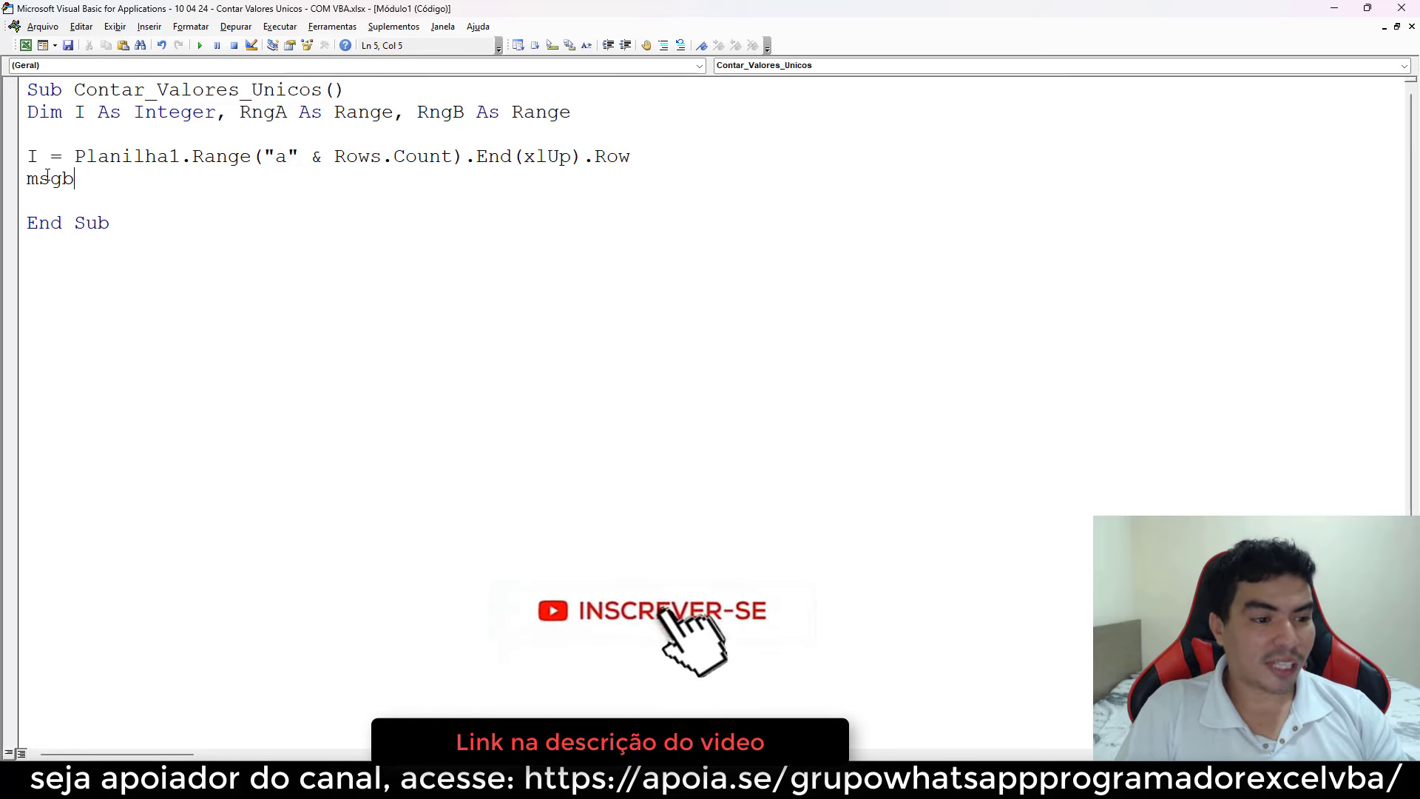
{"action": "type", "text": "ox i"}
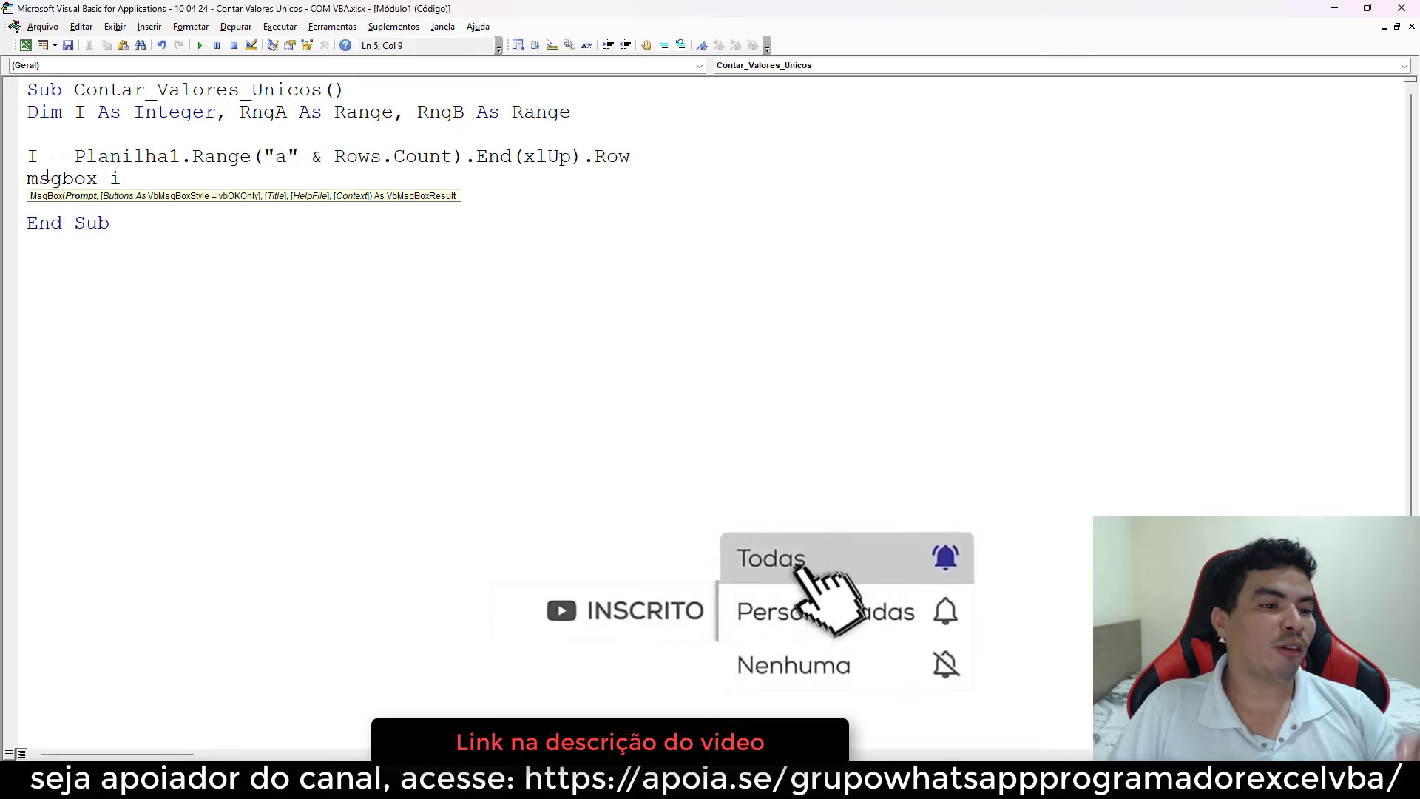
{"action": "left_click_drag", "start_coordinate": [74, 156], "coordinate": [640, 166]}
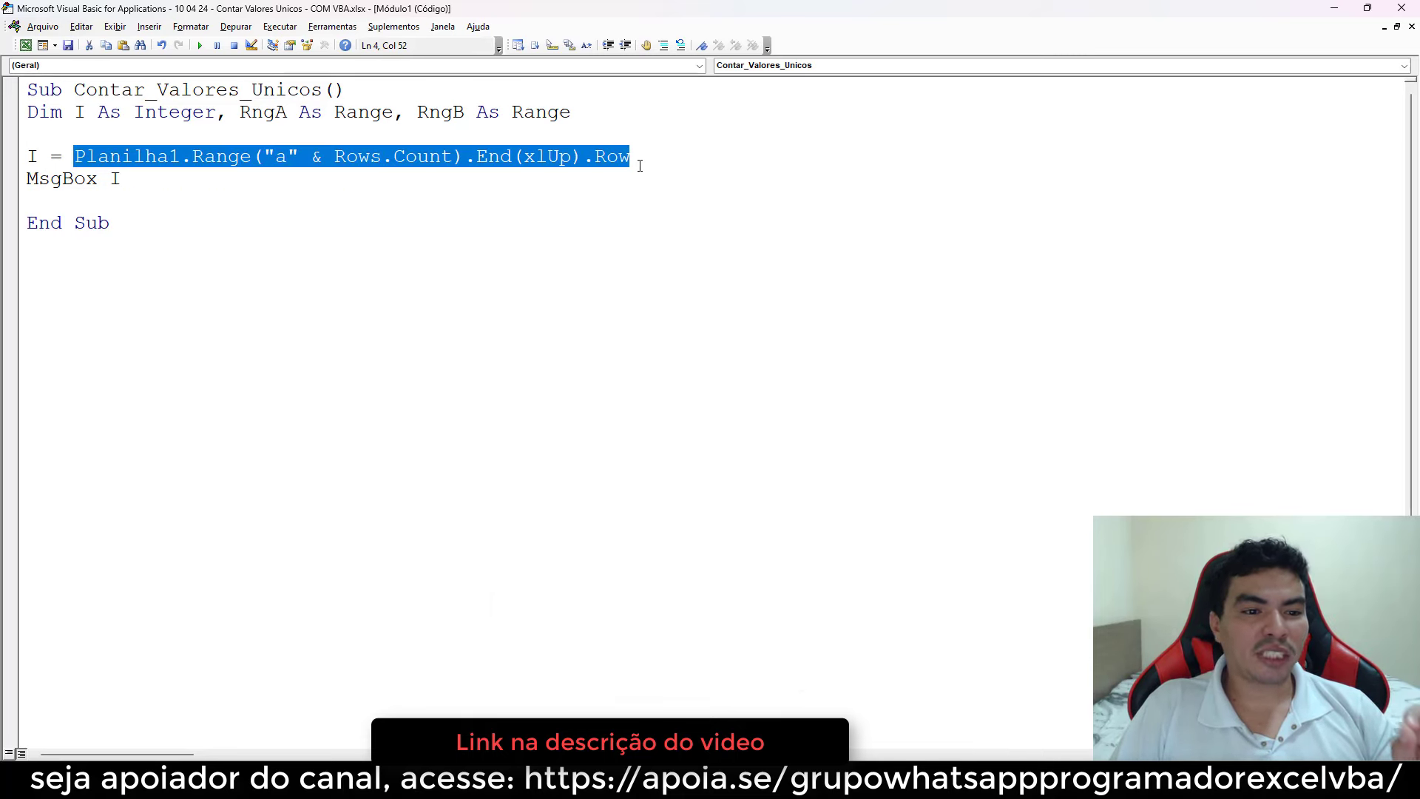
{"action": "left_click", "coordinate": [30, 157]}
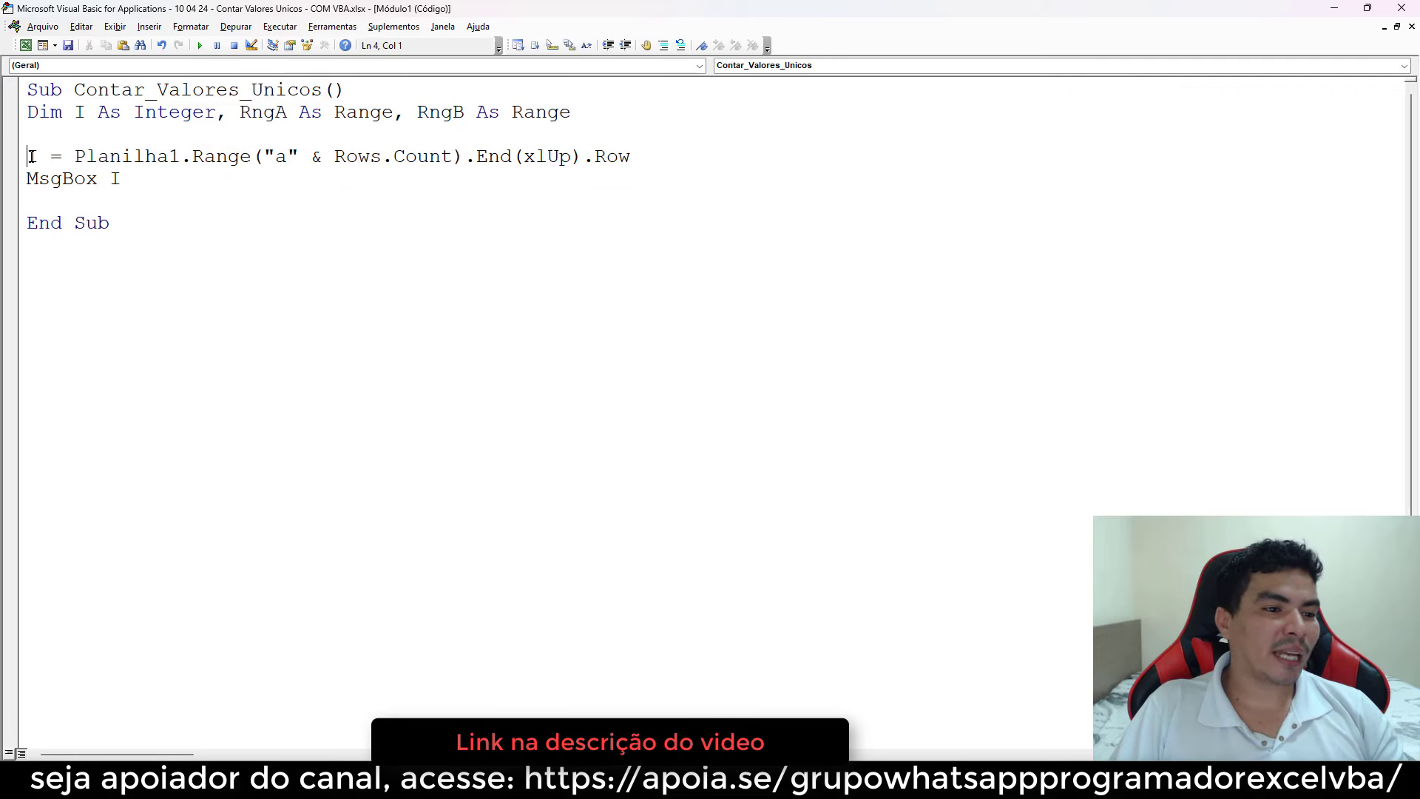
{"action": "double_click", "coordinate": [115, 179]}
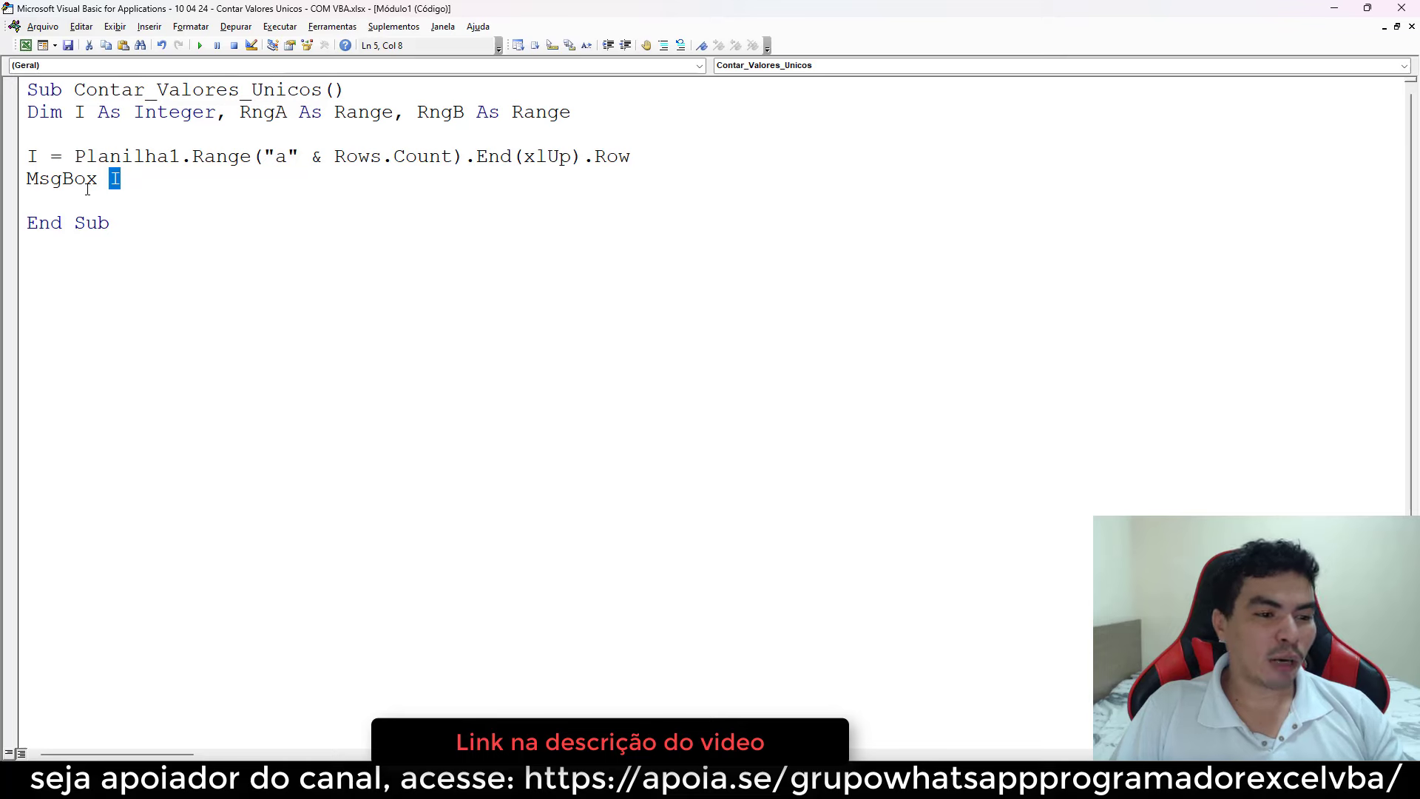
Step: Draw an isosceles triangle below the rectangle near column H
{"action": "left_click", "coordinate": [25, 45]}
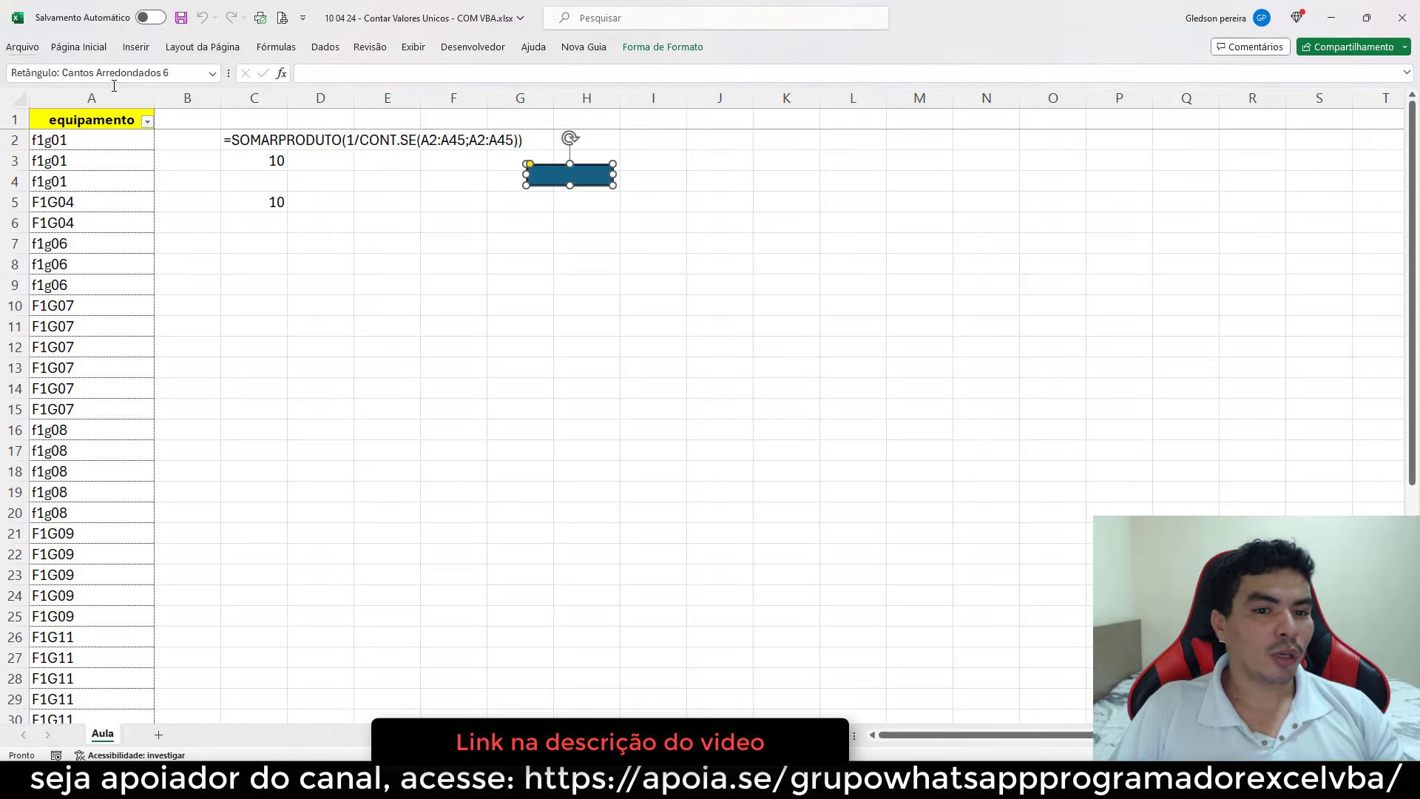
{"action": "left_click", "coordinate": [570, 284]}
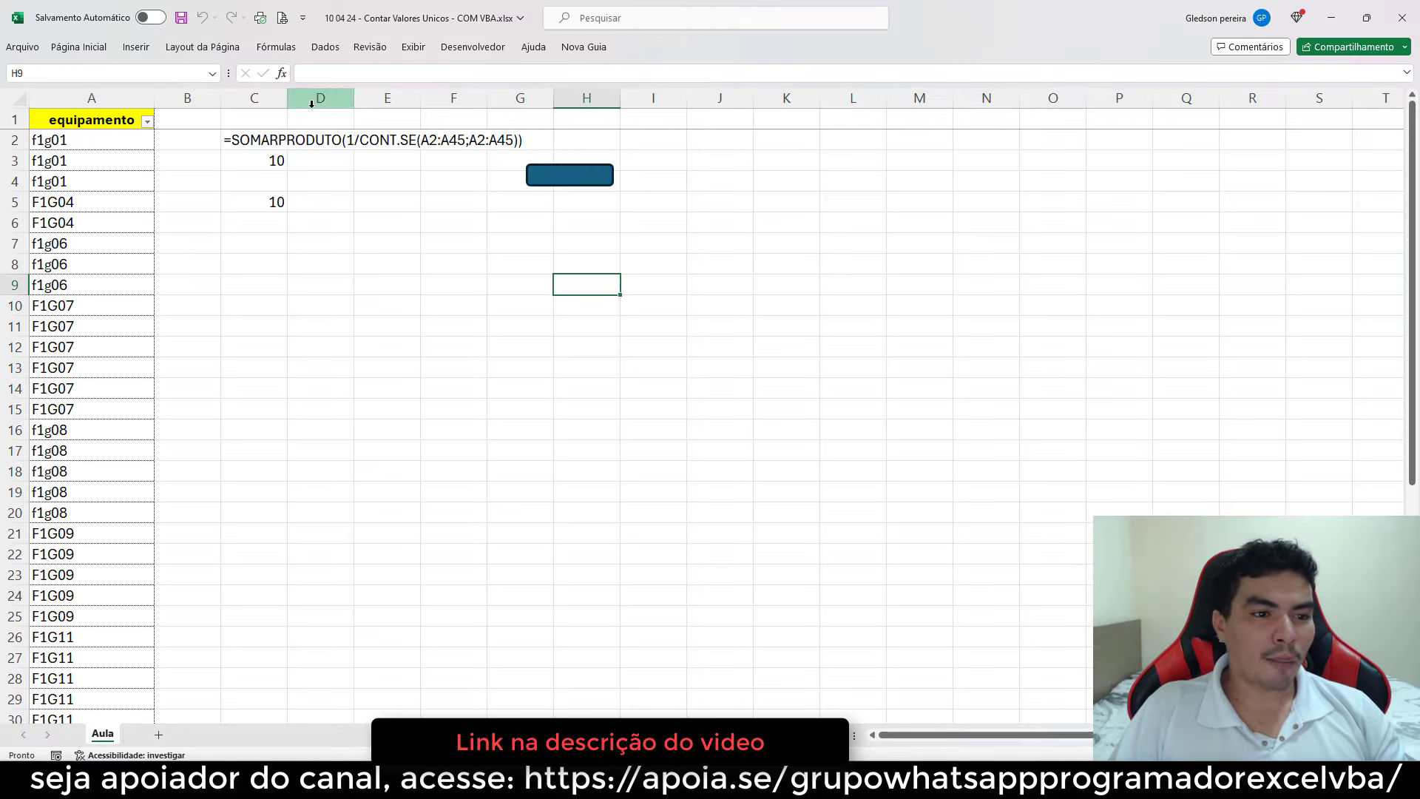
{"action": "left_click", "coordinate": [137, 47]}
{"action": "left_click", "coordinate": [239, 85]}
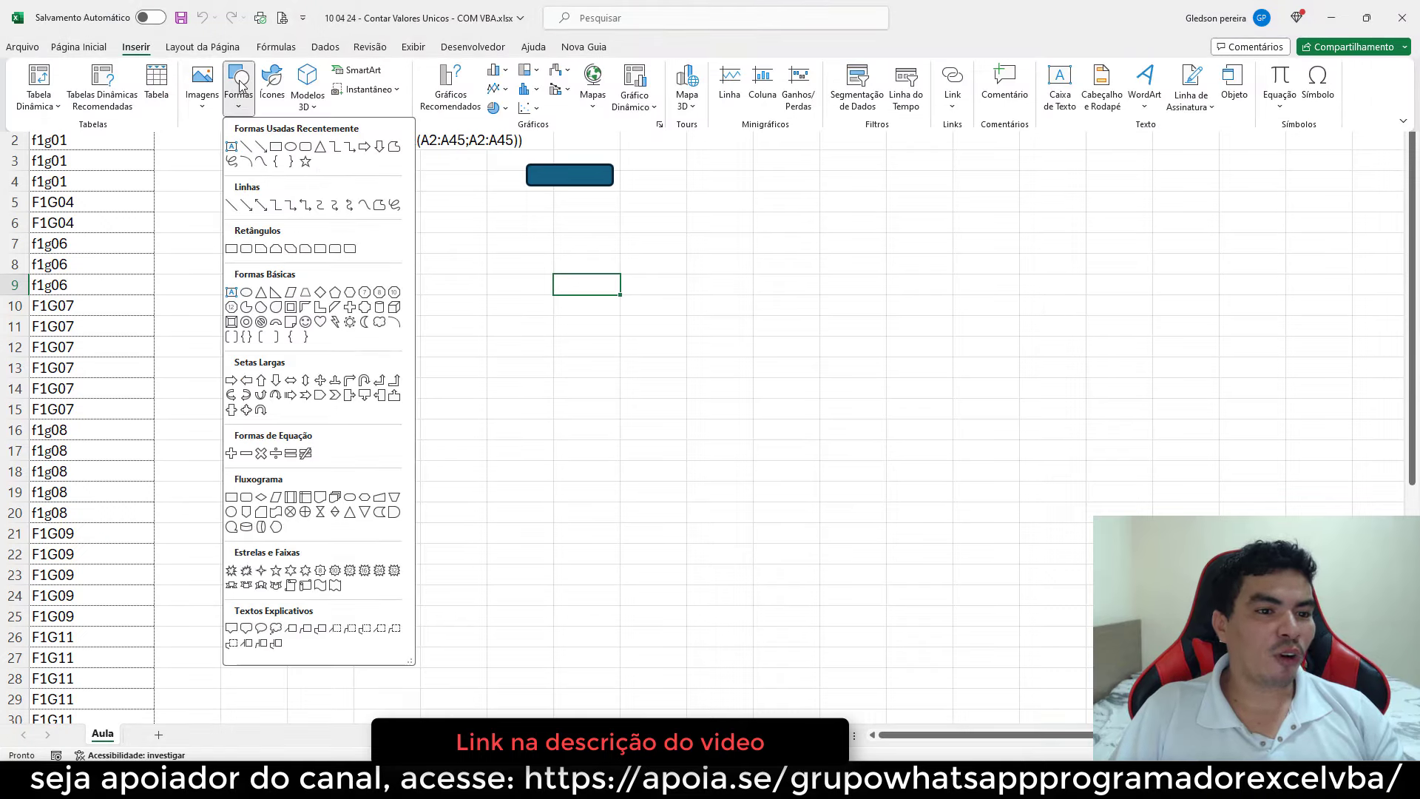
{"action": "left_click", "coordinate": [320, 147]}
{"action": "left_click_drag", "start_coordinate": [586, 213], "coordinate": [651, 272]}
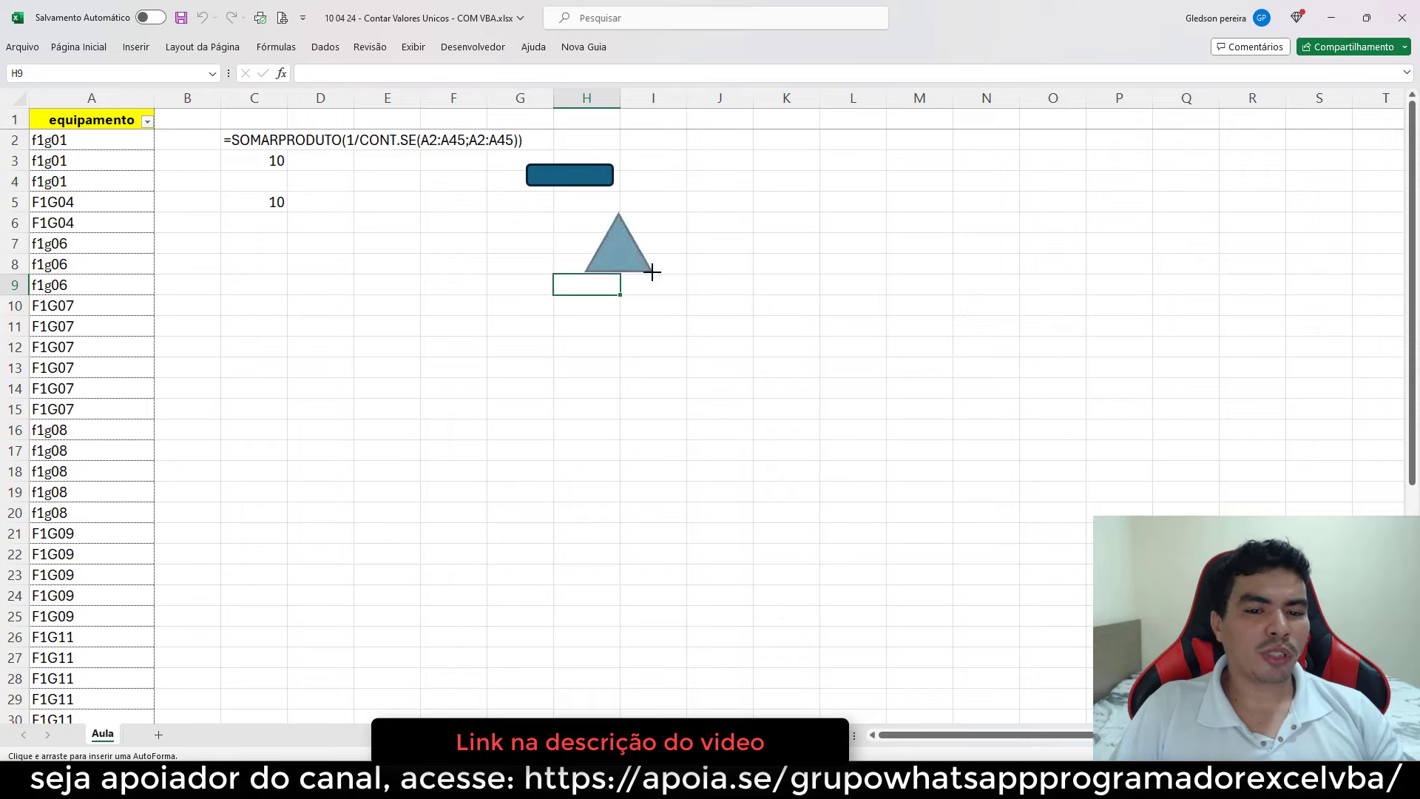
Step: Assign the Contar_Valores_Unicos macro to the triangle
{"action": "right_click", "coordinate": [623, 250]}
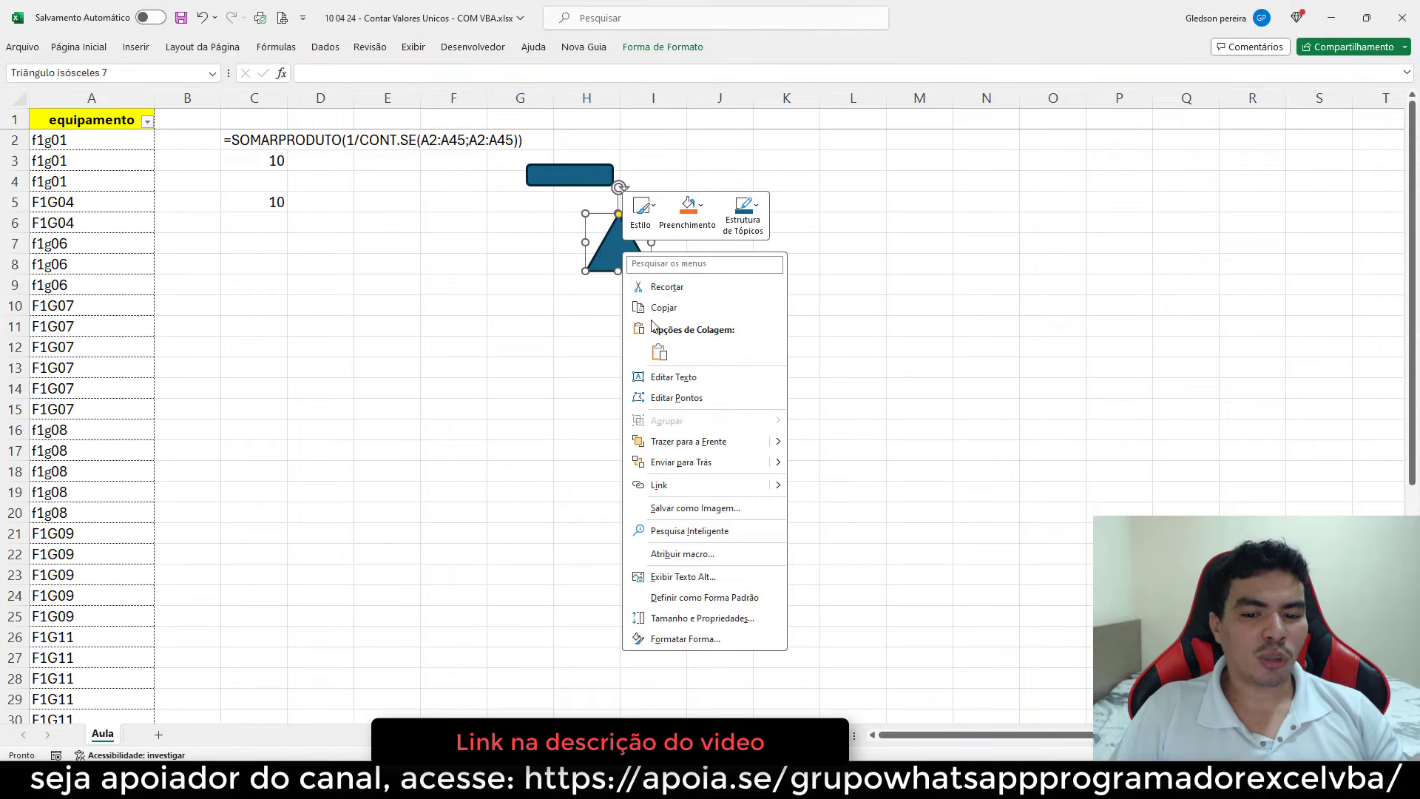
{"action": "left_click", "coordinate": [707, 554]}
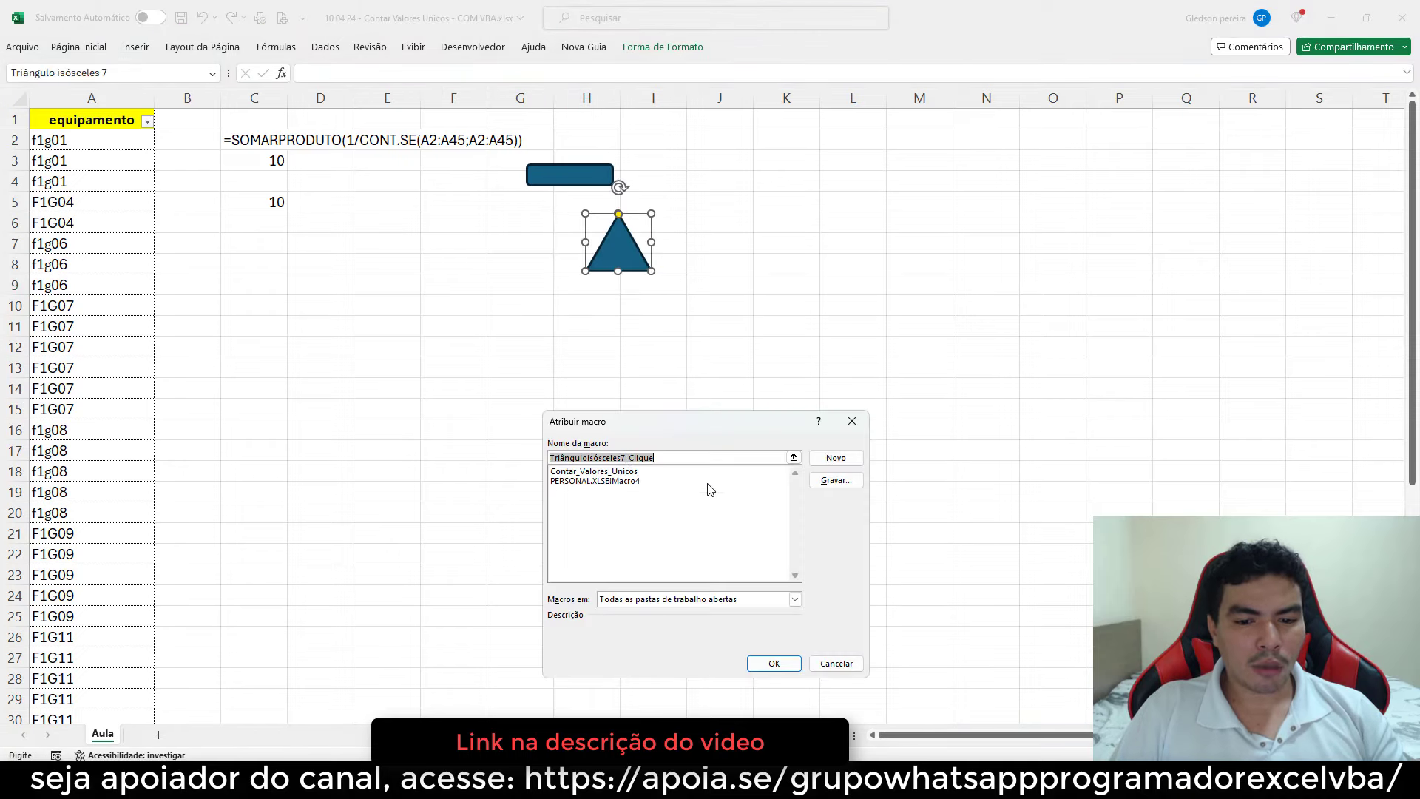
{"action": "left_click", "coordinate": [625, 471]}
{"action": "left_click", "coordinate": [774, 663]}
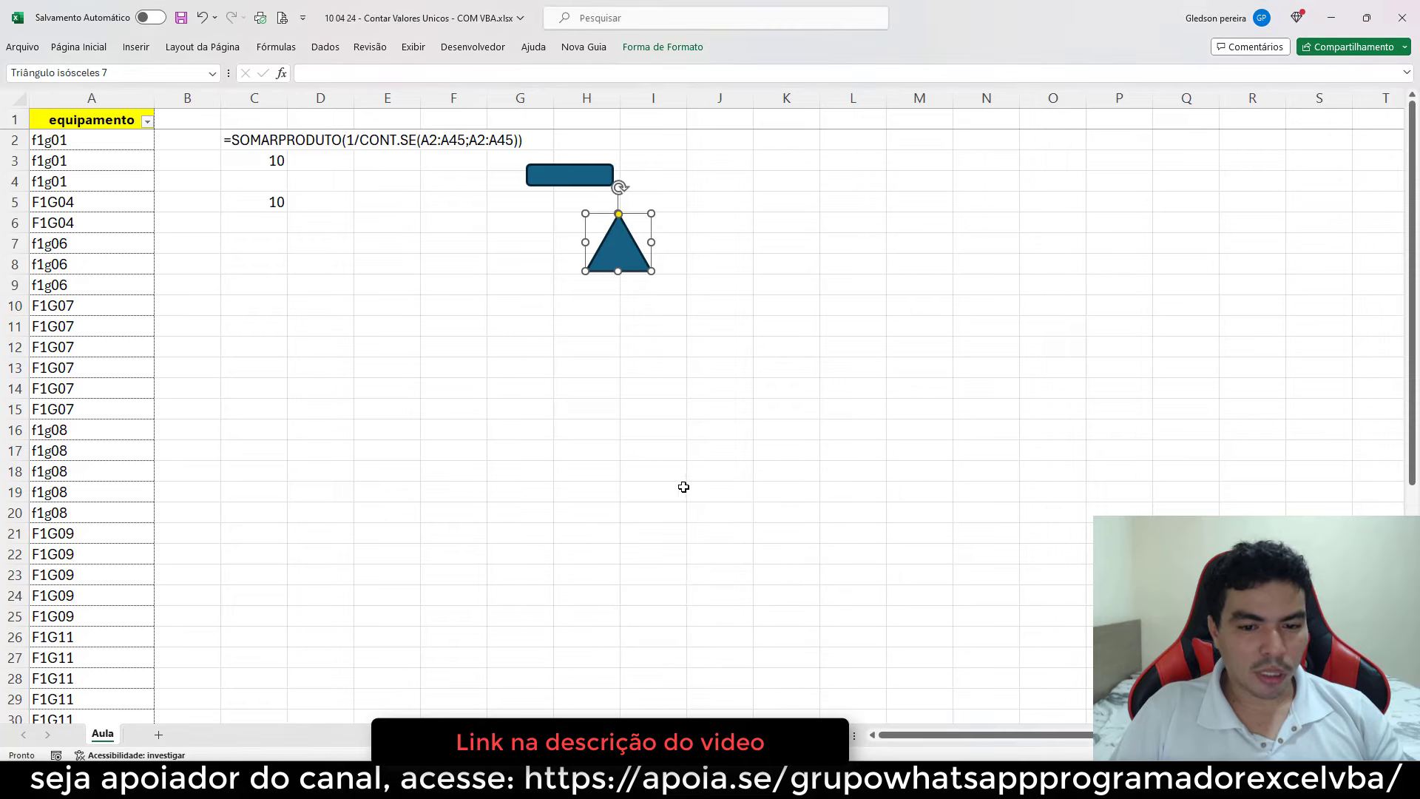
Step: Run the triangle's macro, confirm it reports 45, and verify A45 is the last filled cell
{"action": "left_click", "coordinate": [680, 485]}
{"action": "left_click", "coordinate": [617, 263]}
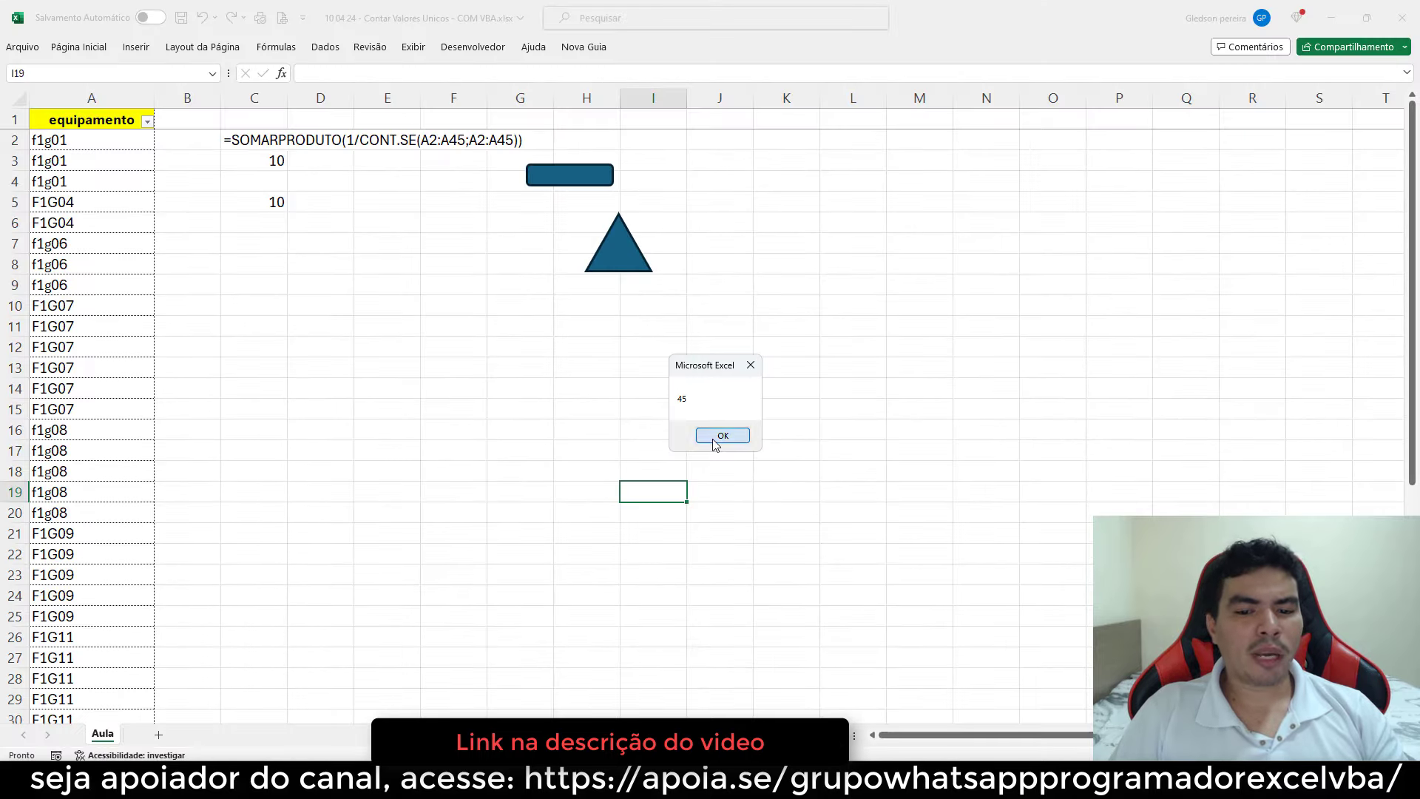
{"action": "left_click", "coordinate": [713, 437]}
{"action": "scroll", "coordinate": [52, 274], "scroll_direction": "down", "scroll_amount": 3}
{"action": "scroll", "coordinate": [52, 274], "scroll_direction": "down", "scroll_amount": 7}
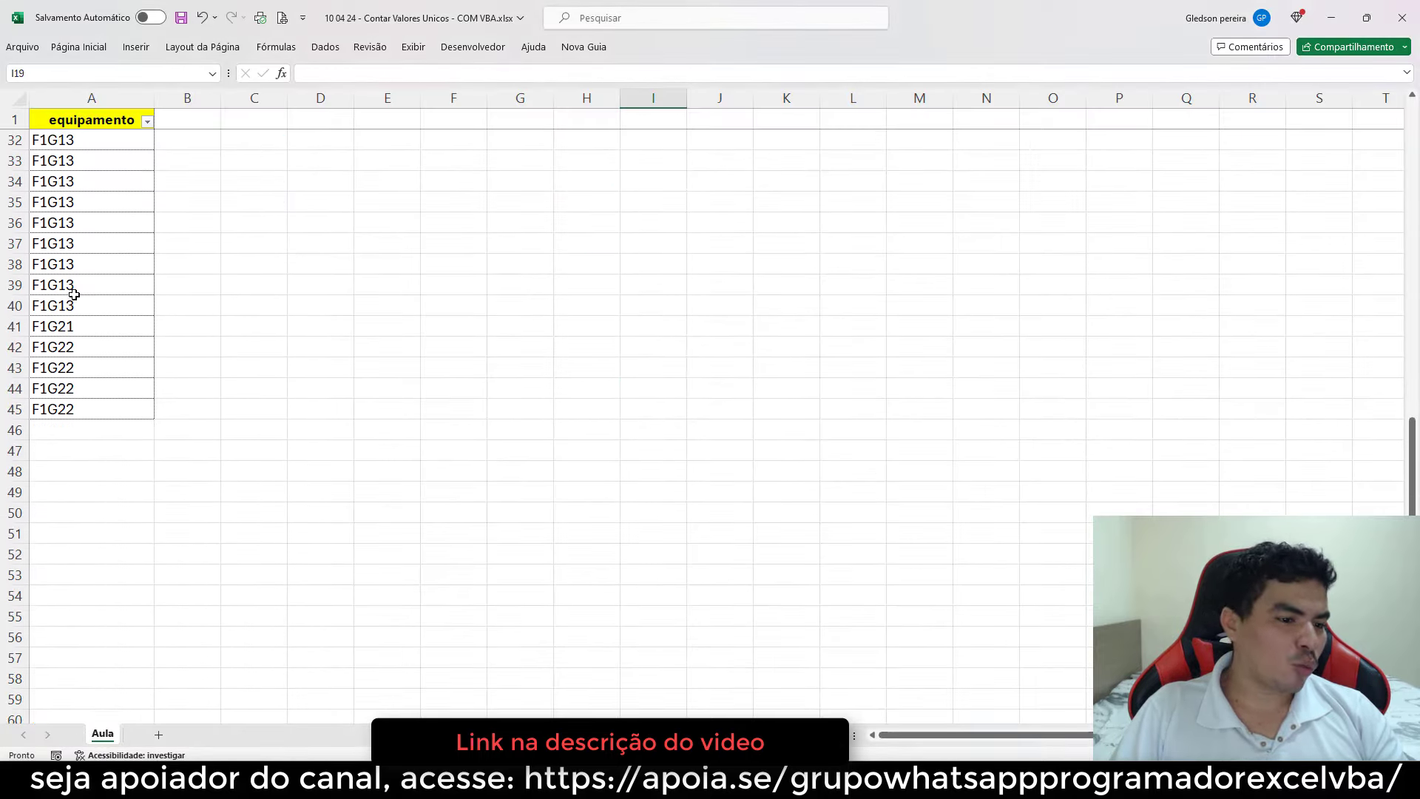
{"action": "left_click", "coordinate": [28, 409]}
{"action": "scroll", "coordinate": [205, 308], "scroll_direction": "up", "scroll_amount": 1}
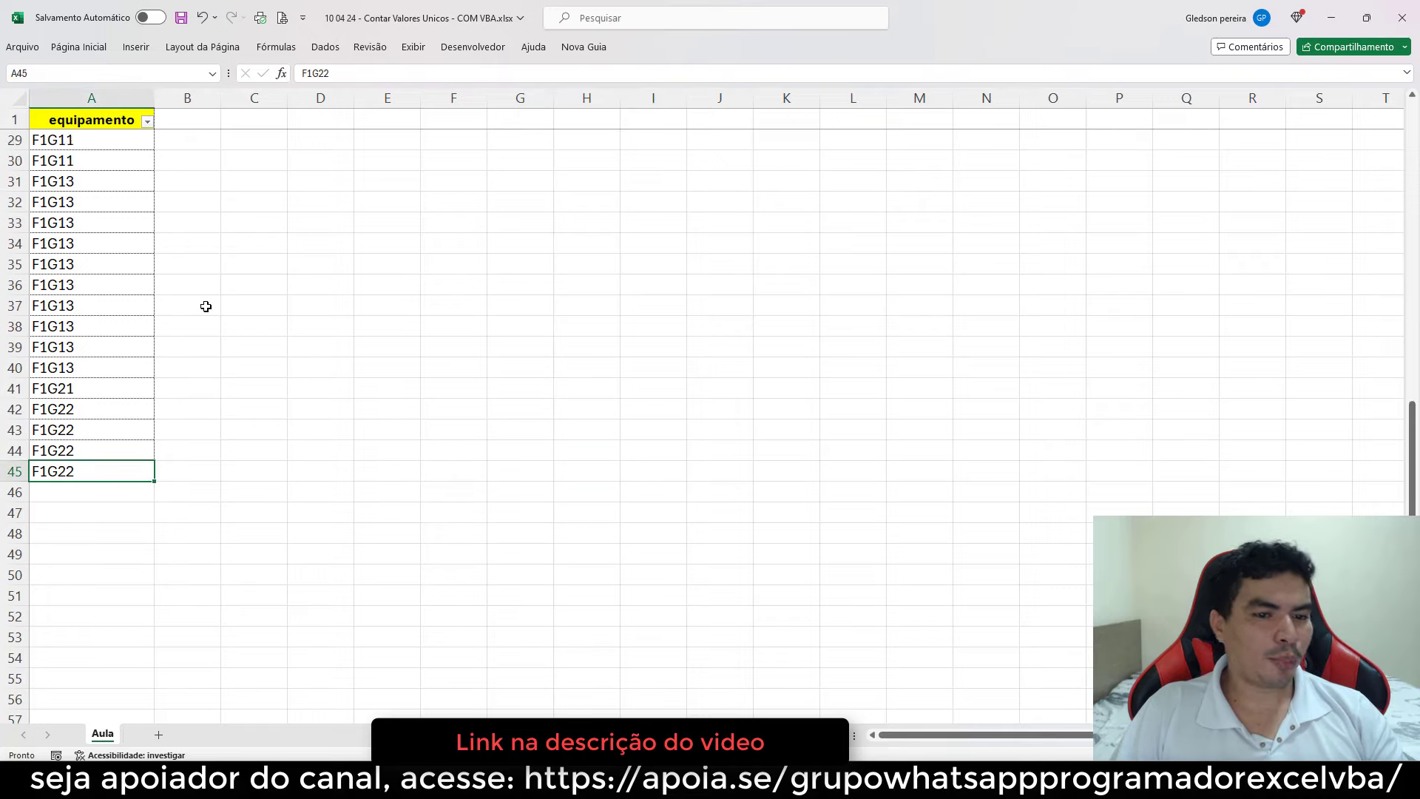
{"action": "scroll", "coordinate": [197, 266], "scroll_direction": "up", "scroll_amount": 6}
{"action": "scroll", "coordinate": [195, 266], "scroll_direction": "up", "scroll_amount": 3}
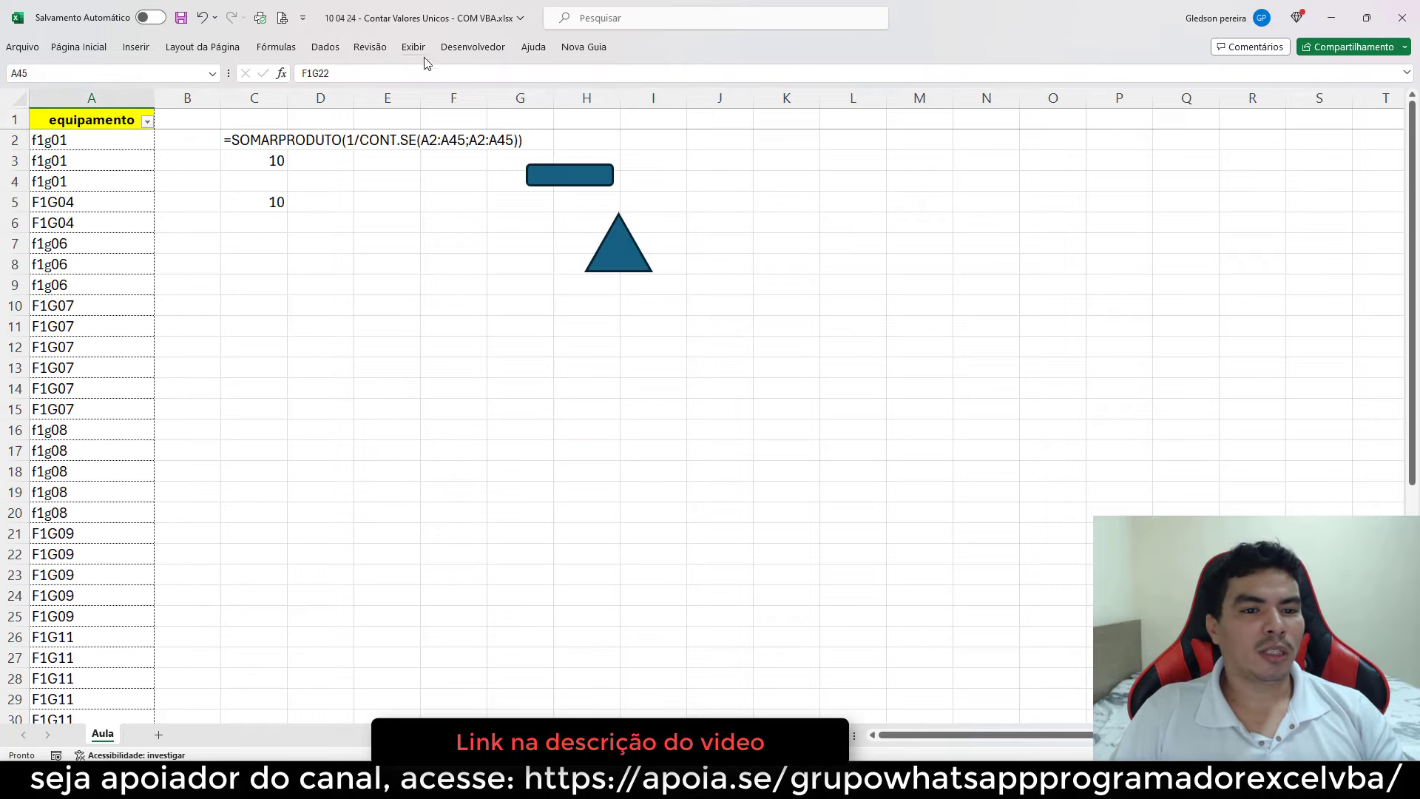
{"action": "left_click", "coordinate": [472, 47]}
Step: Swap the MsgBox I line for Set RngA = Planilha1.Range("a2:a" & I)
{"action": "left_click", "coordinate": [29, 87]}
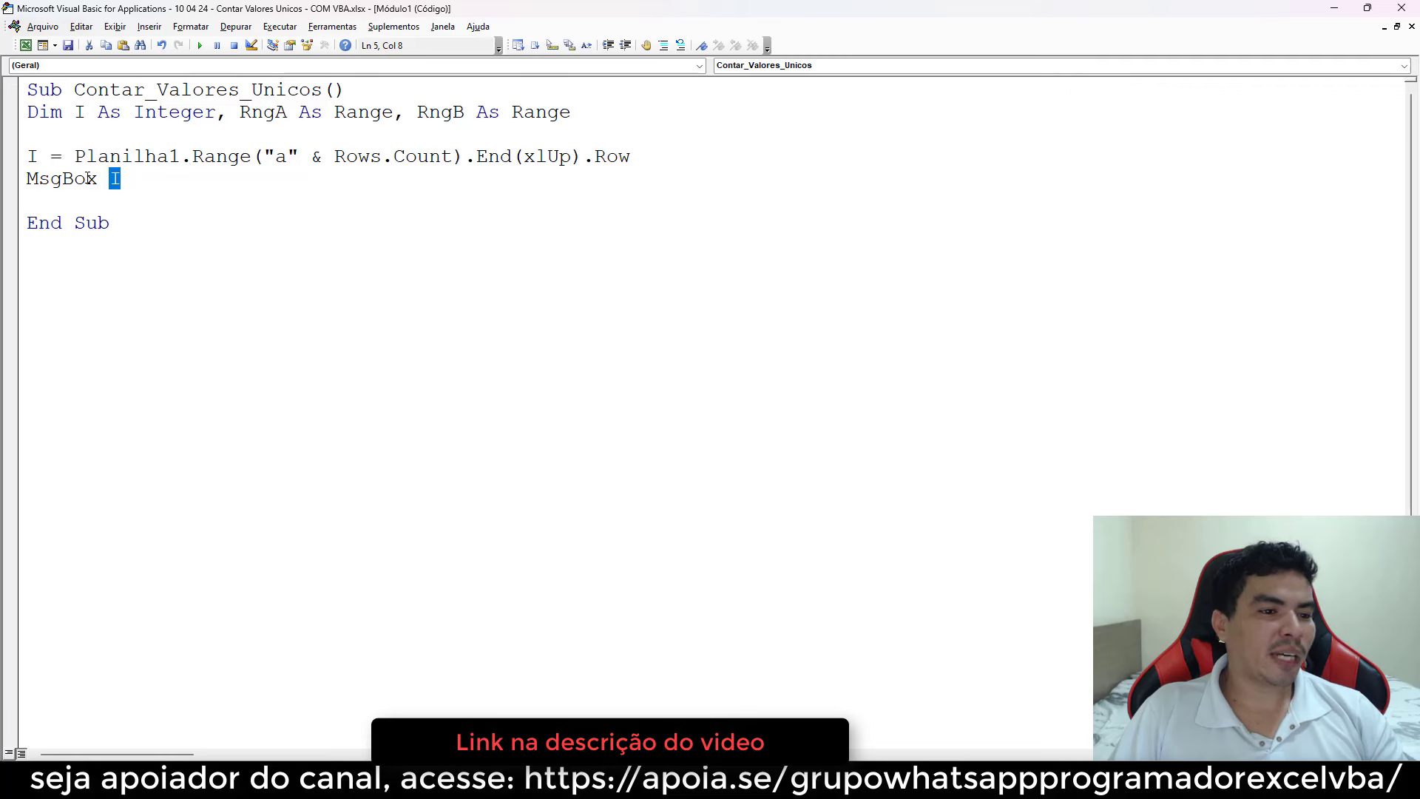
{"action": "left_click_drag", "start_coordinate": [141, 179], "coordinate": [4, 189]}
{"action": "key", "text": "Delete"}
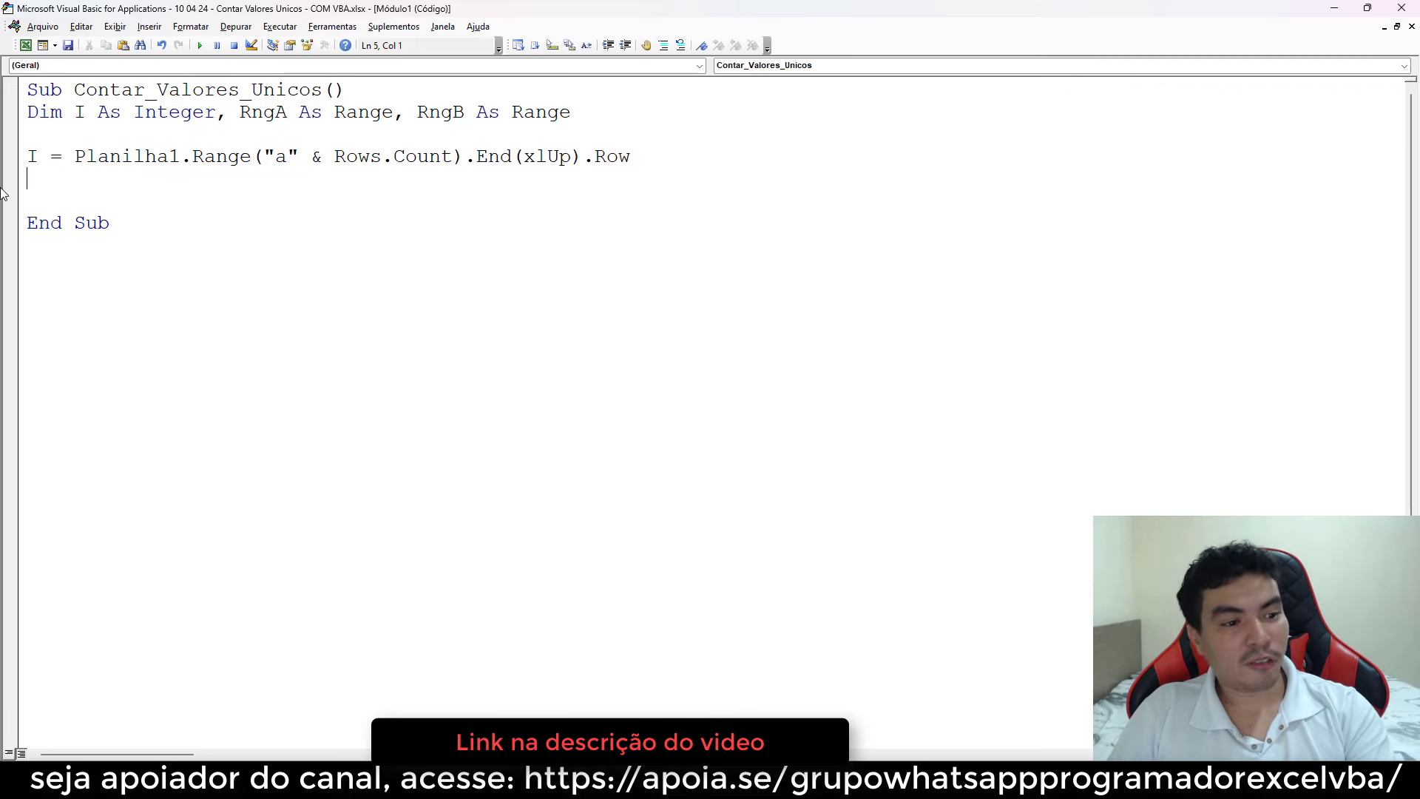
{"action": "key", "text": "Return"}
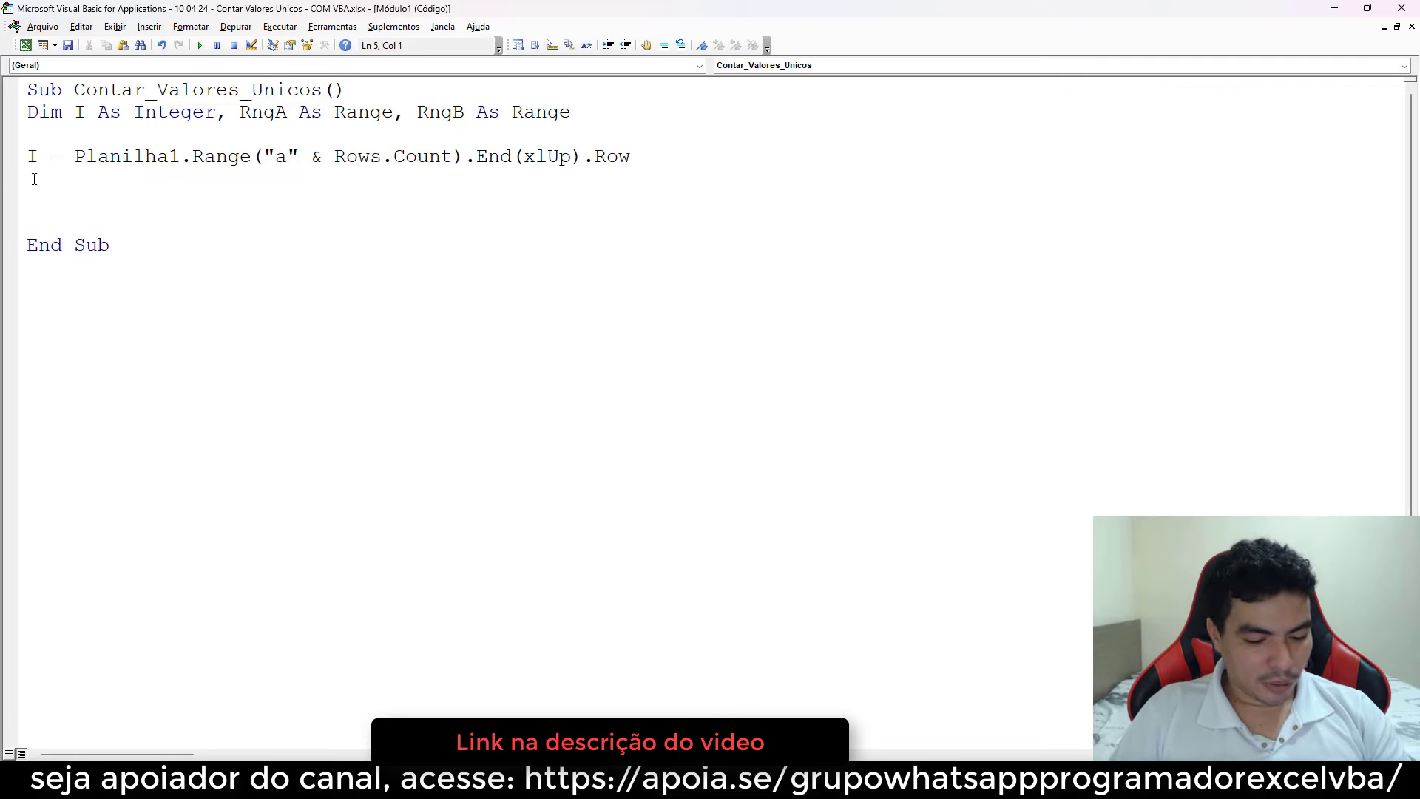
{"action": "type", "text": "Se"}
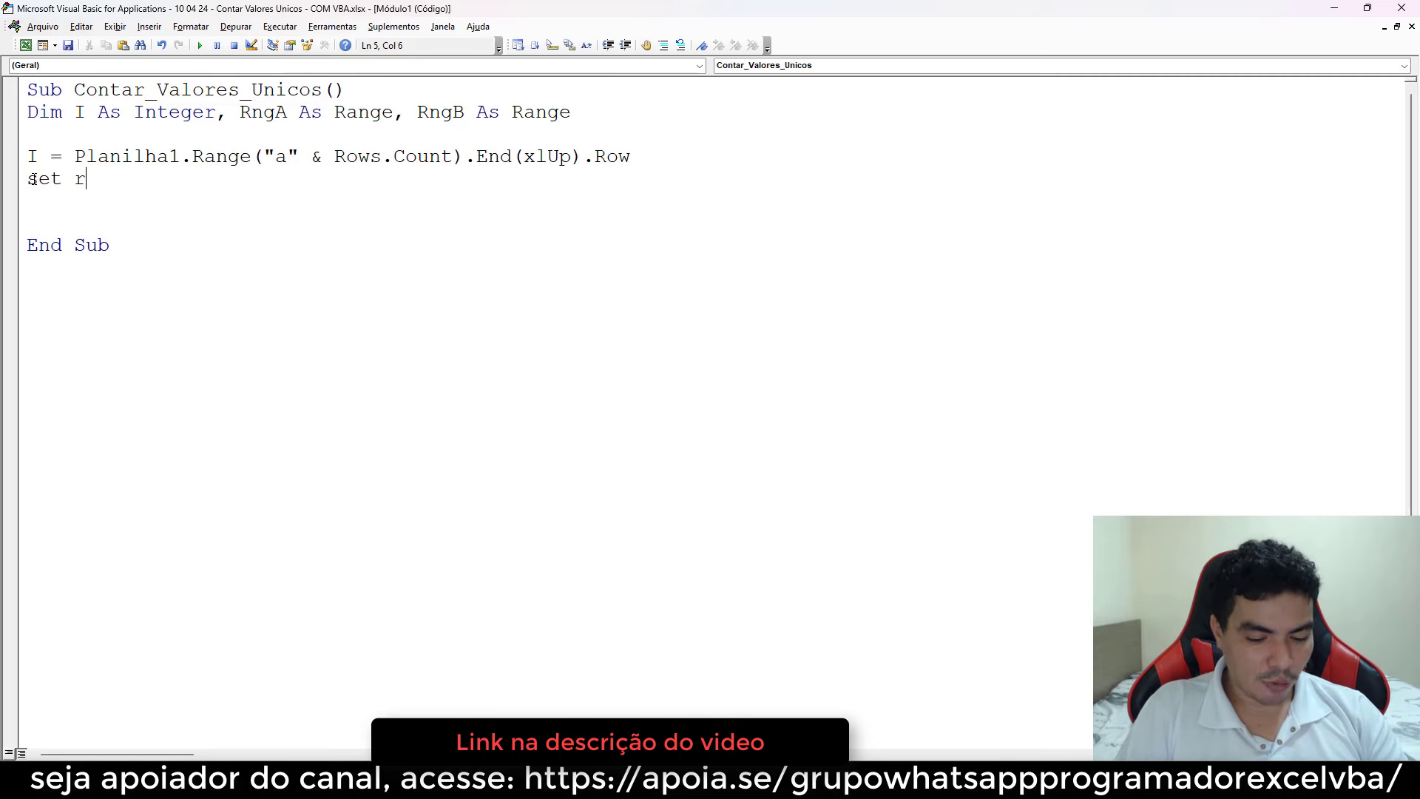
{"action": "type", "text": "ga = p"}
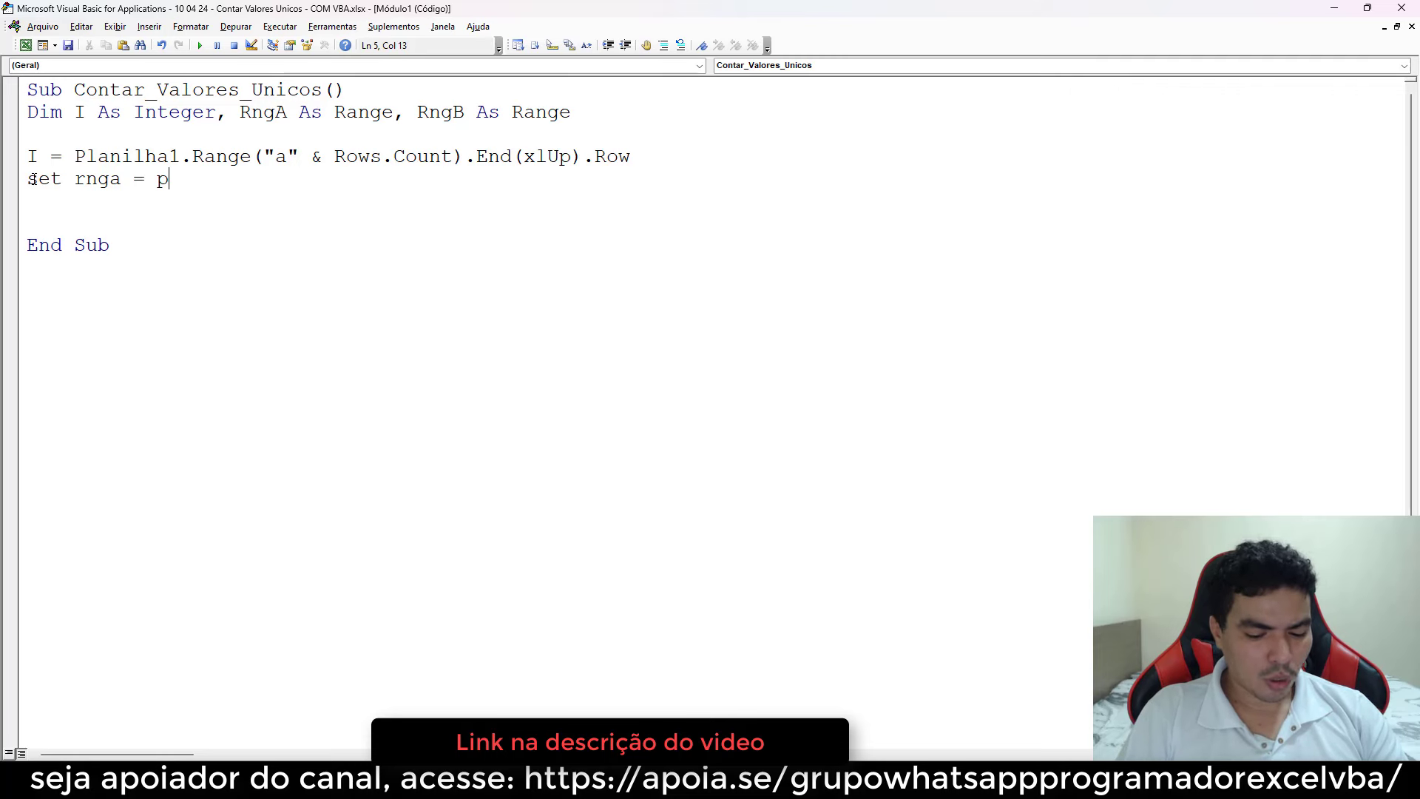
{"action": "type", "text": "lanilha1"}
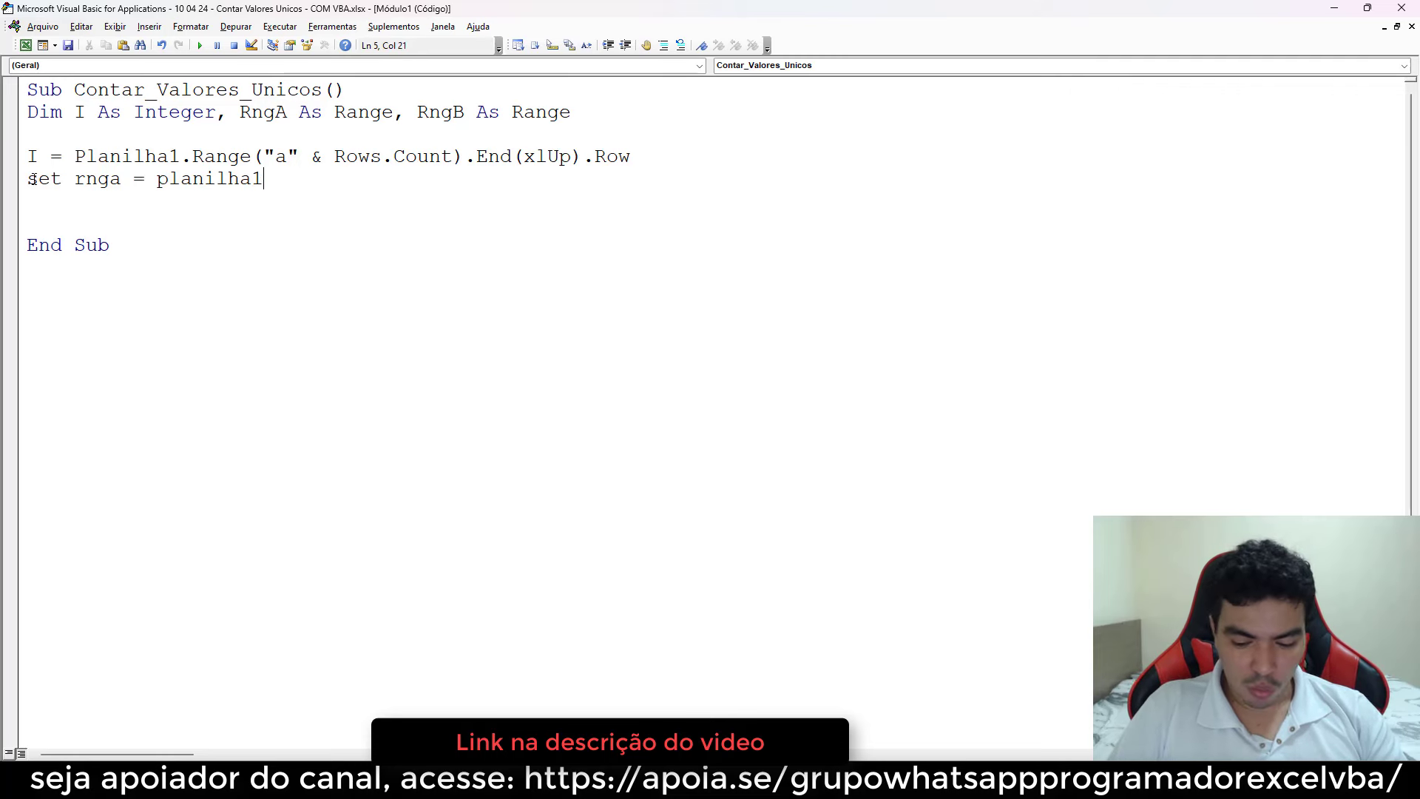
{"action": "type", "text": ".ra"}
{"action": "key", "text": "Tab"}
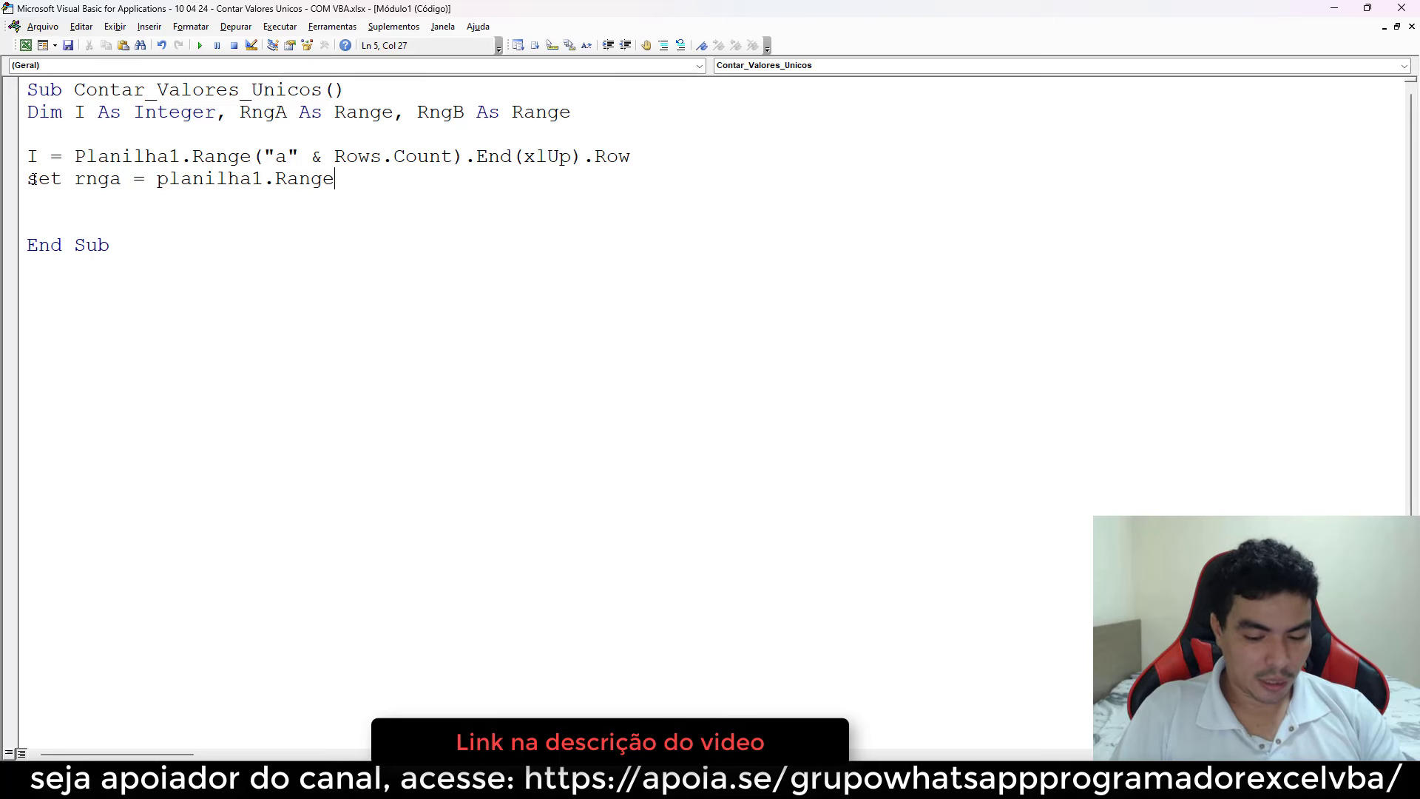
{"action": "type", "text": "(\"a2:a\" &"}
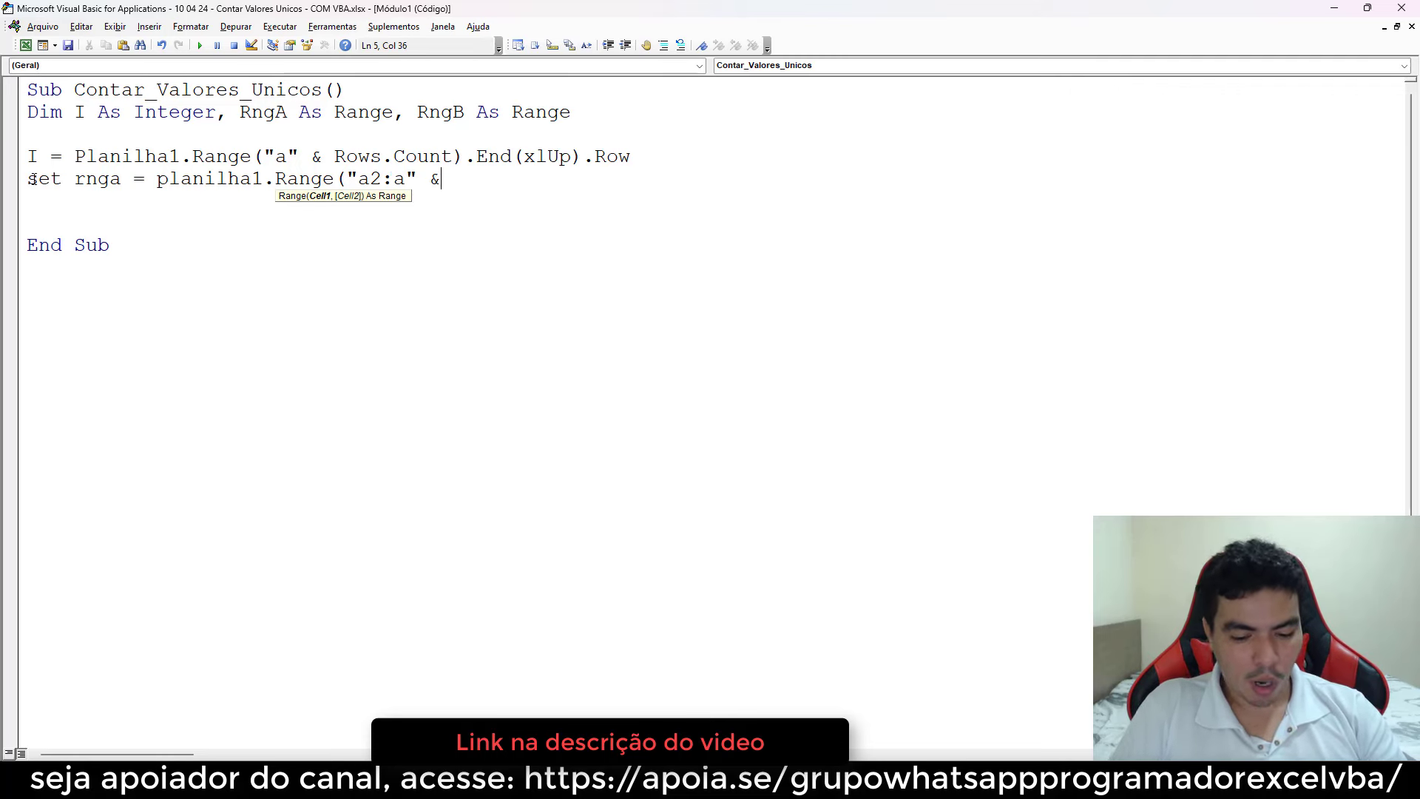
{"action": "type", "text": "i)"}
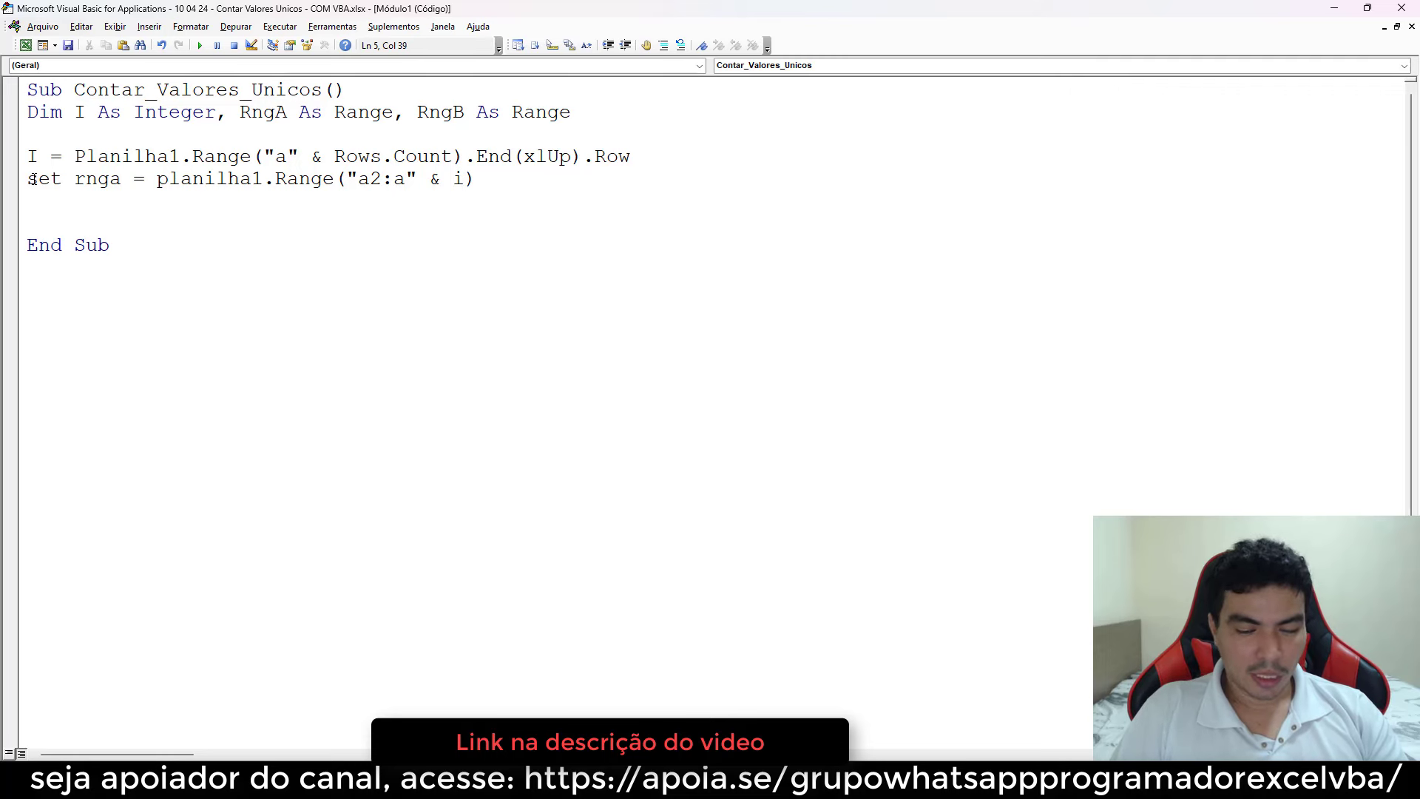
{"action": "key", "text": "Return"}
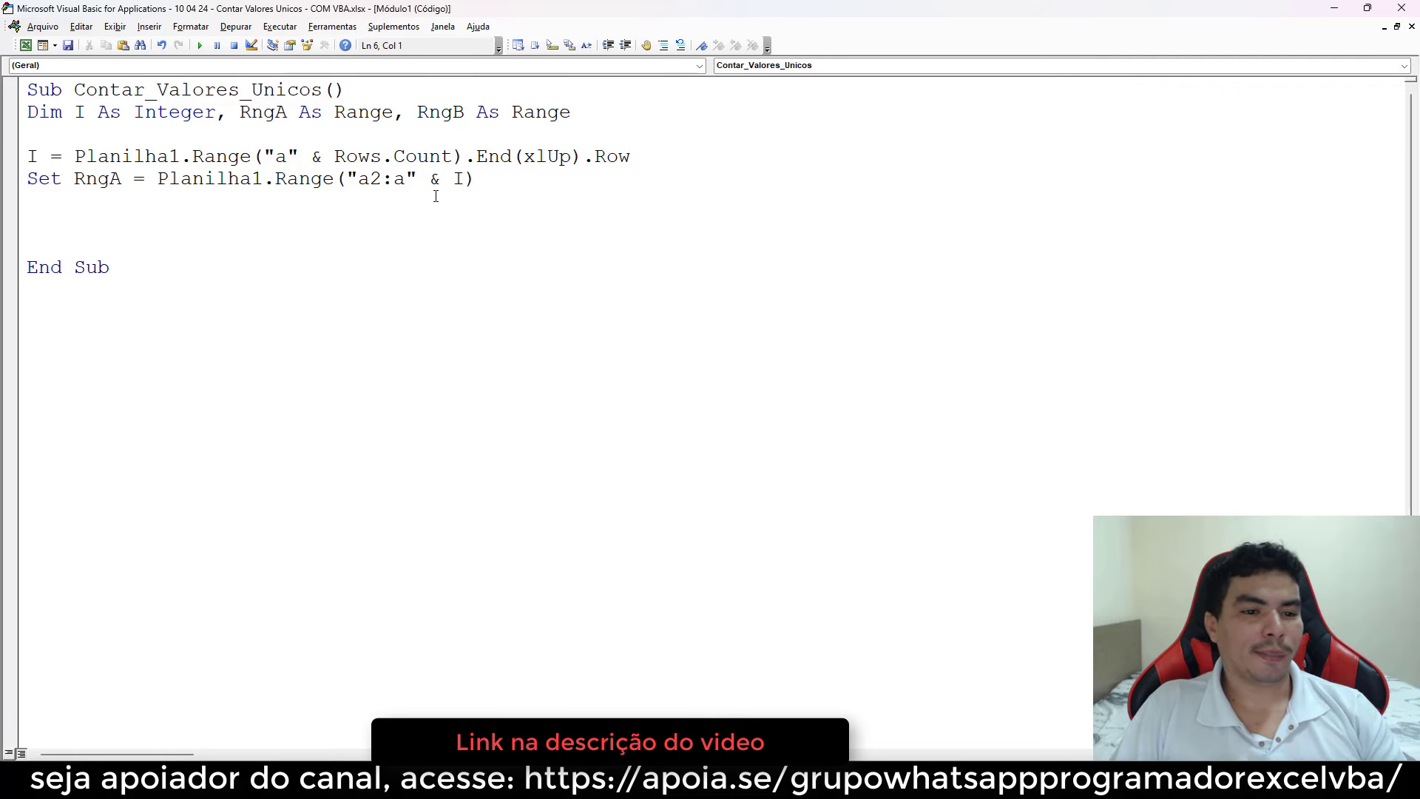
Step: Scroll the worksheet to confirm column A's data ends at row 45
{"action": "left_click", "coordinate": [26, 47]}
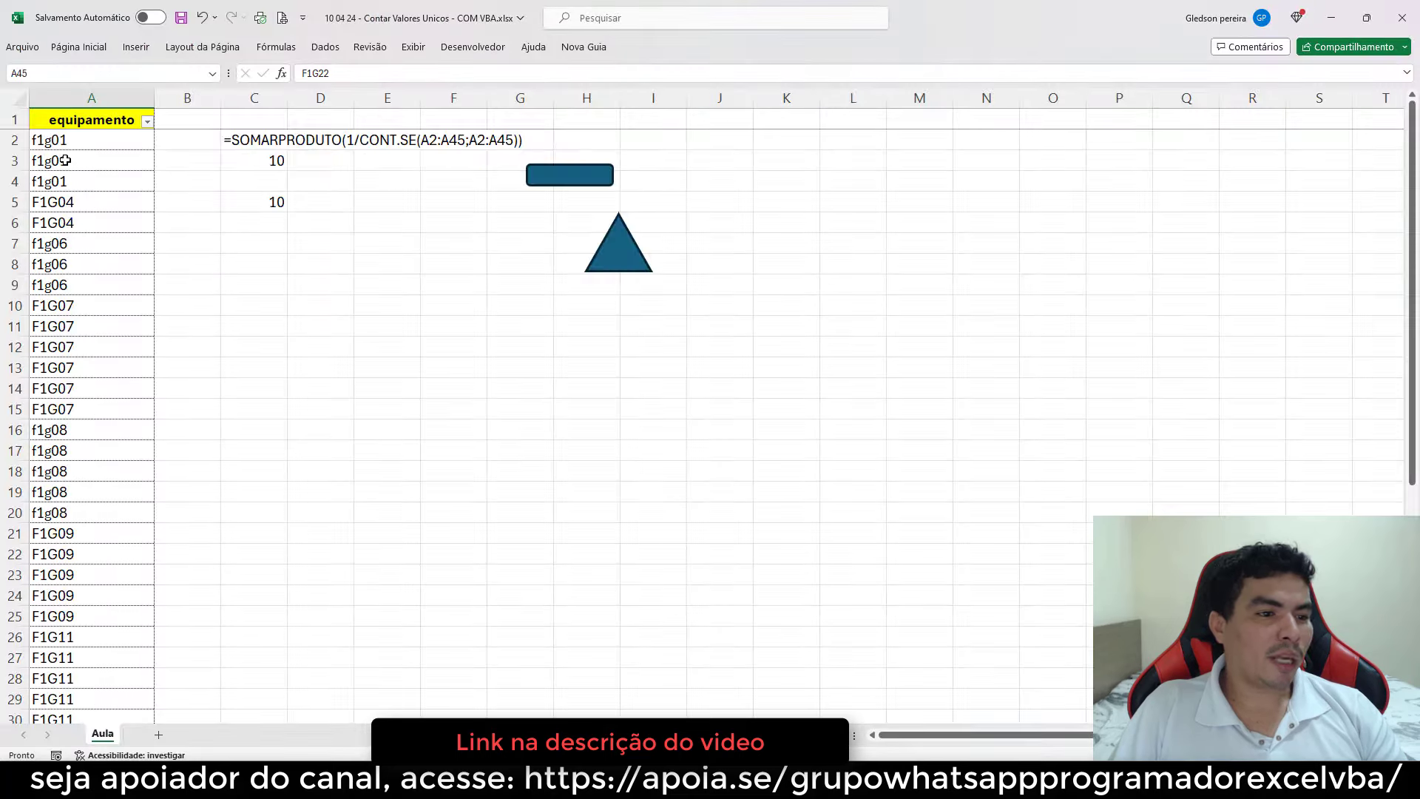
{"action": "scroll", "coordinate": [86, 219], "scroll_direction": "down", "scroll_amount": 3}
{"action": "scroll", "coordinate": [86, 219], "scroll_direction": "down", "scroll_amount": 4}
{"action": "scroll", "coordinate": [87, 223], "scroll_direction": "down", "scroll_amount": 2}
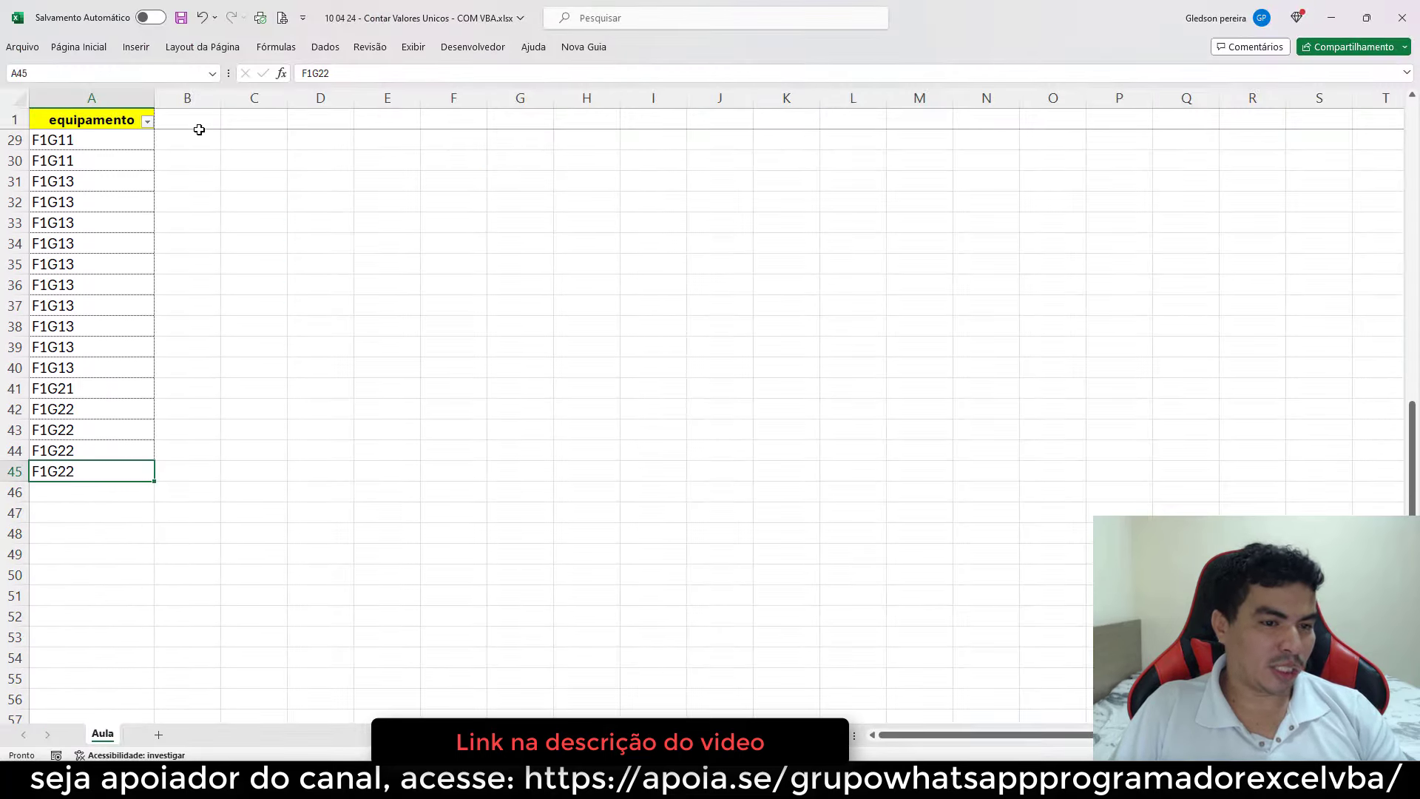
Step: Change RngA's range in the macro to the fixed address a2:a45
{"action": "left_click", "coordinate": [462, 47]}
{"action": "left_click", "coordinate": [35, 85]}
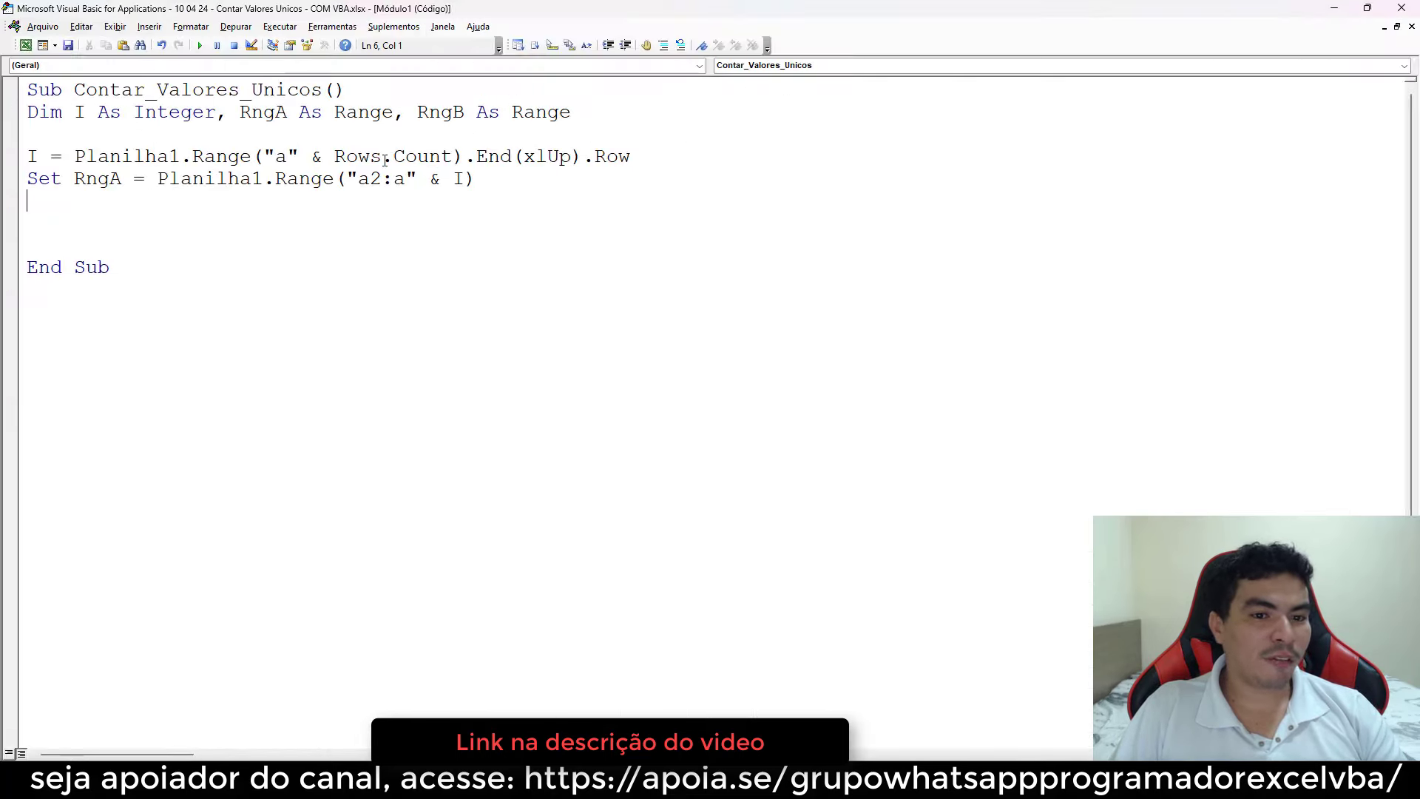
{"action": "left_click_drag", "start_coordinate": [405, 178], "coordinate": [459, 178]}
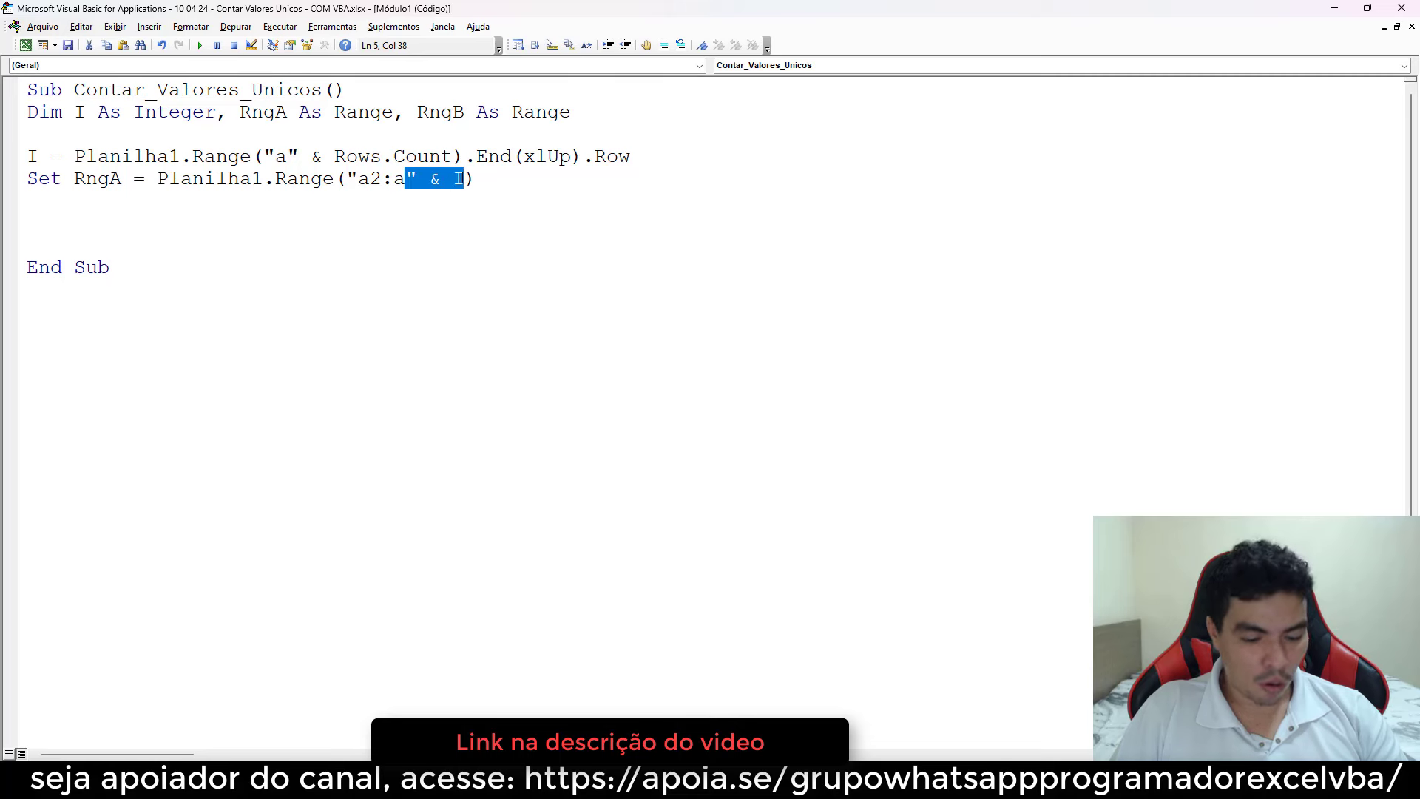
{"action": "key", "text": "Delete"}
{"action": "type", "text": "45"}
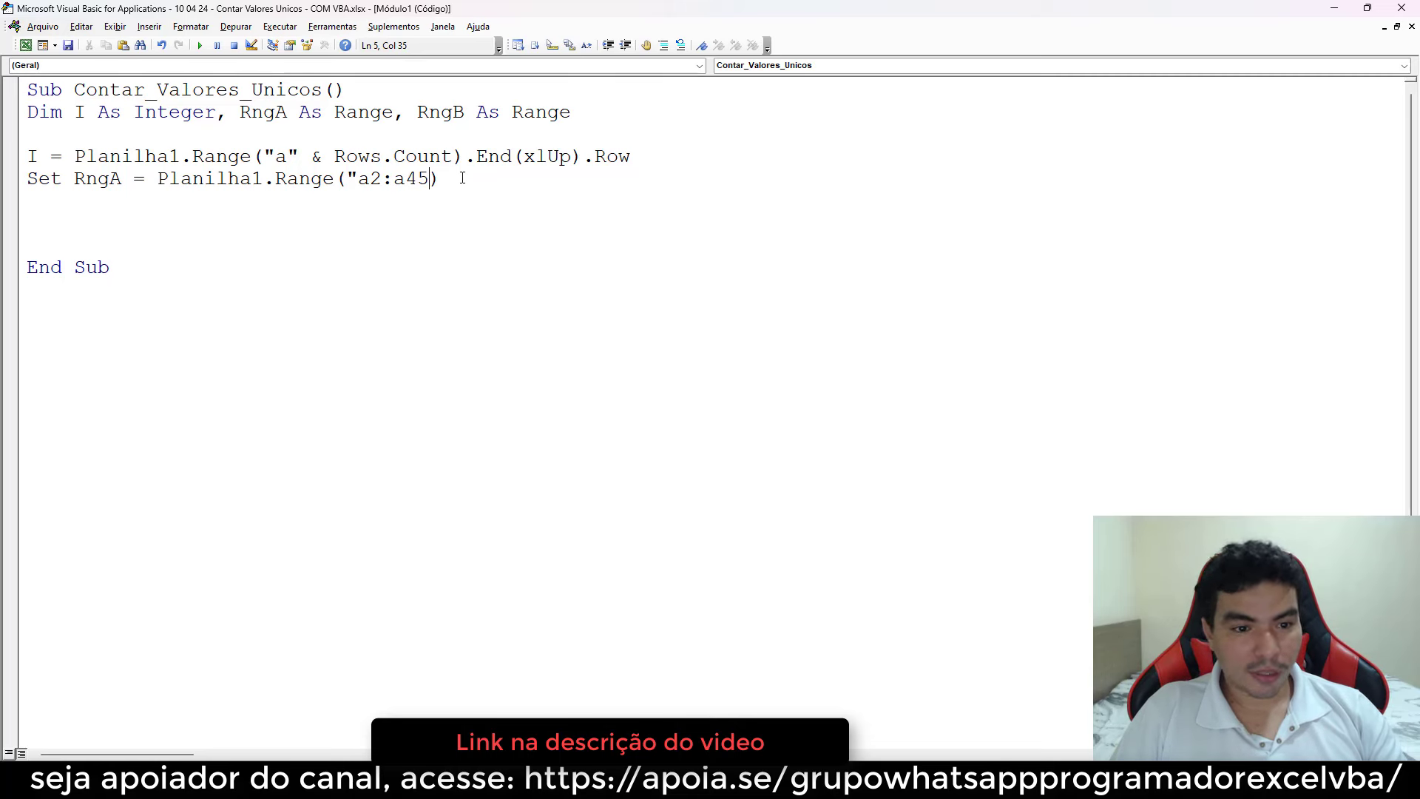
{"action": "type", "text": "\""}
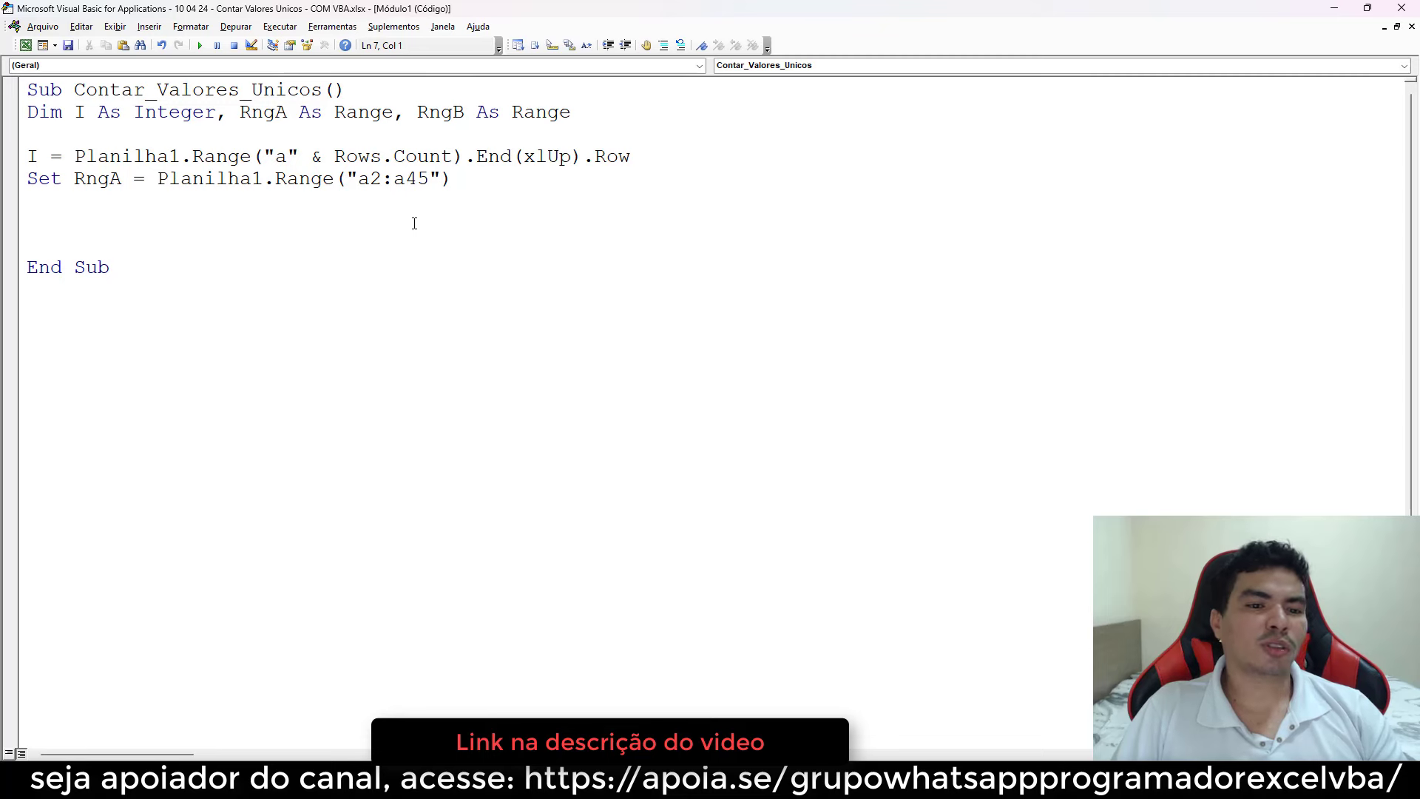
Step: Check cell A31 on the sheet again, then return to the code editor
{"action": "left_click", "coordinate": [26, 45]}
{"action": "left_click", "coordinate": [104, 185]}
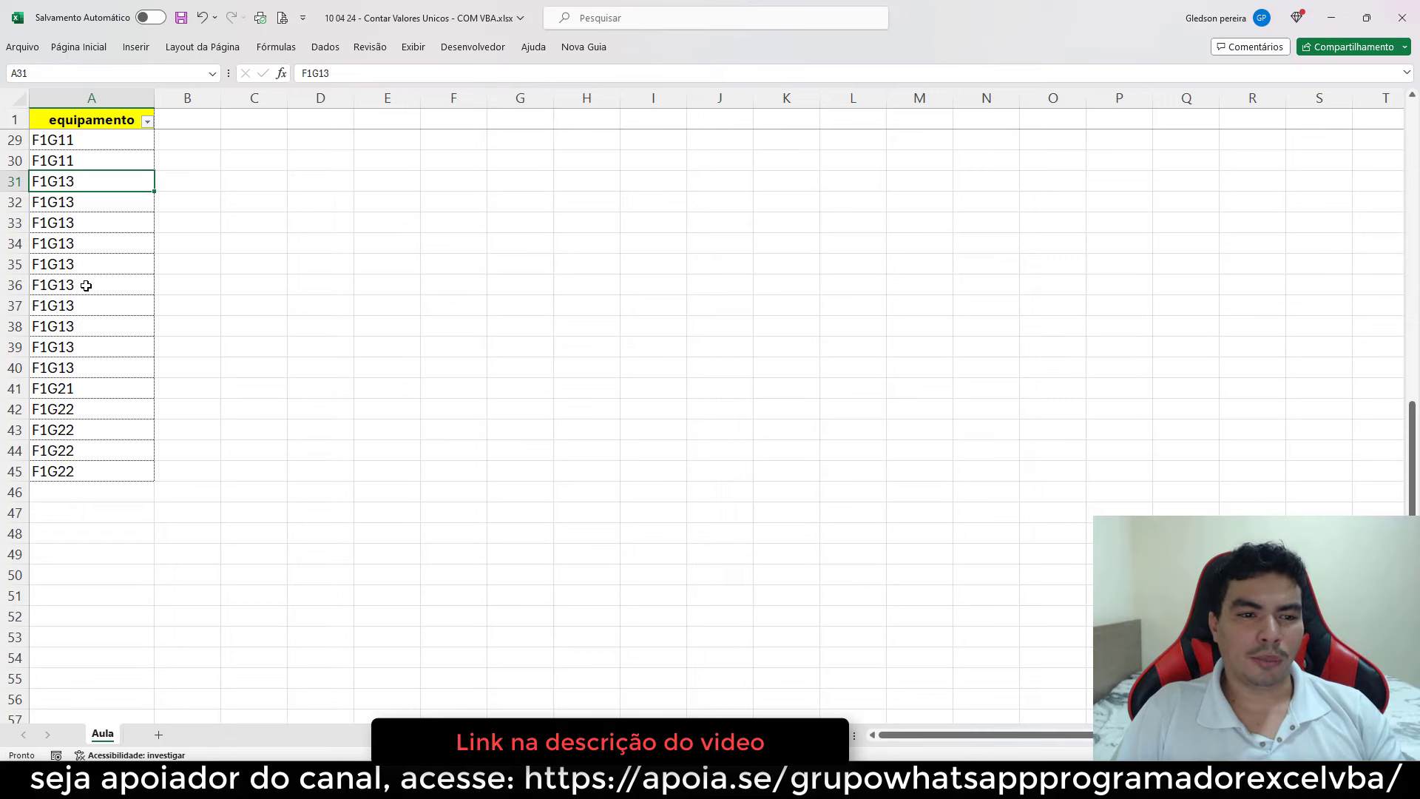
{"action": "left_click", "coordinate": [456, 52]}
{"action": "left_click", "coordinate": [22, 96]}
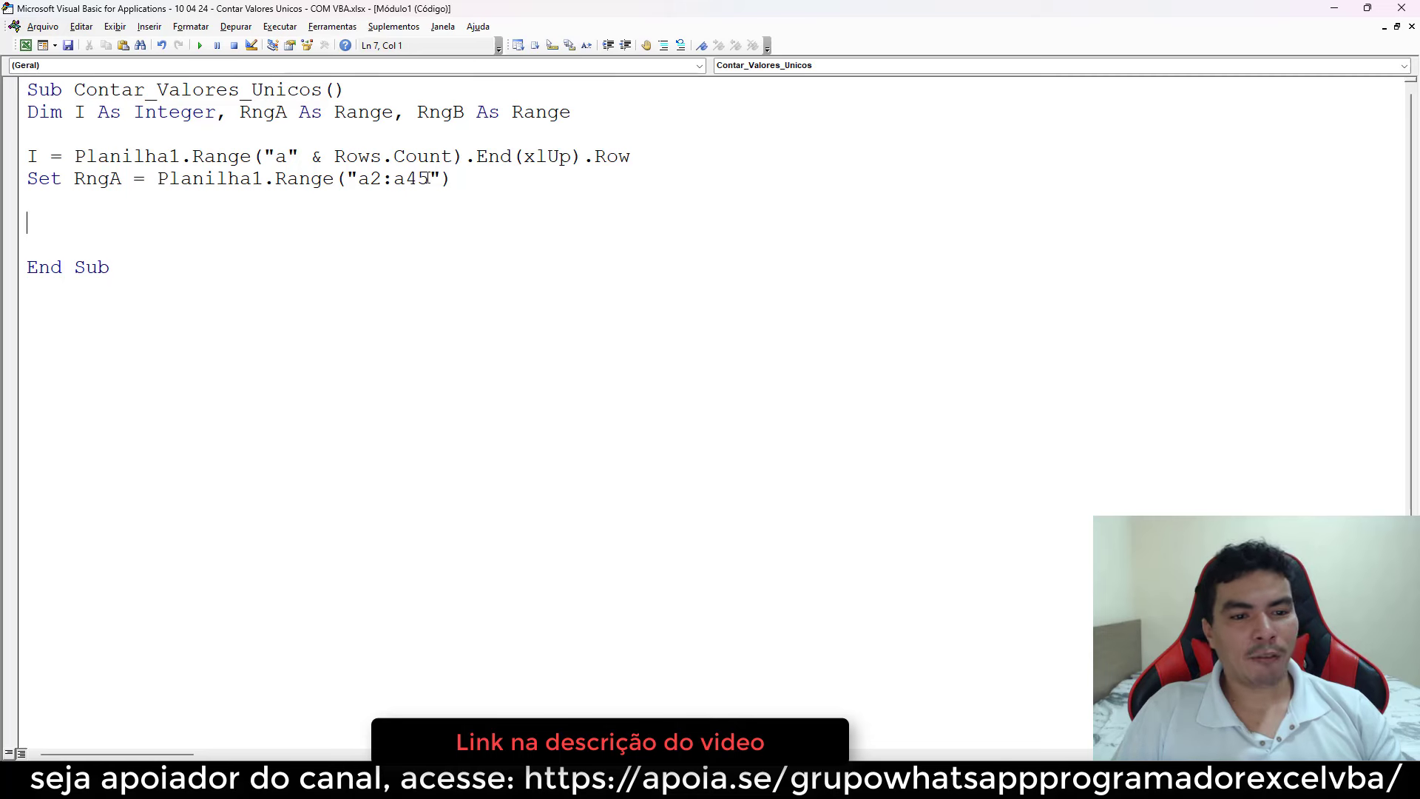
Step: Undo twice to restore Set RngA = Planilha1.Range("a2:a" & I), then highlight I and the line
{"action": "left_click", "coordinate": [161, 45]}
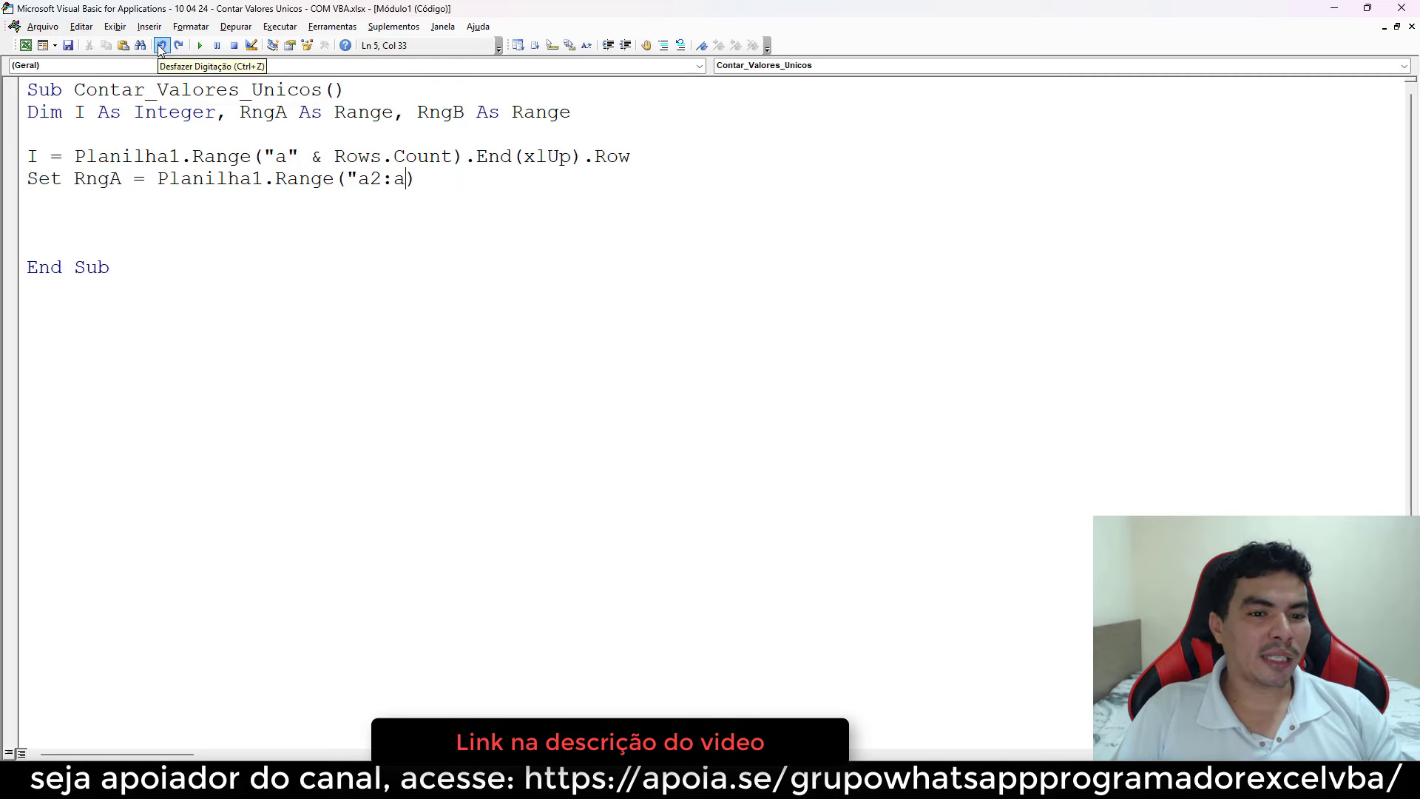
{"action": "left_click", "coordinate": [161, 45]}
{"action": "key", "text": "Down"}
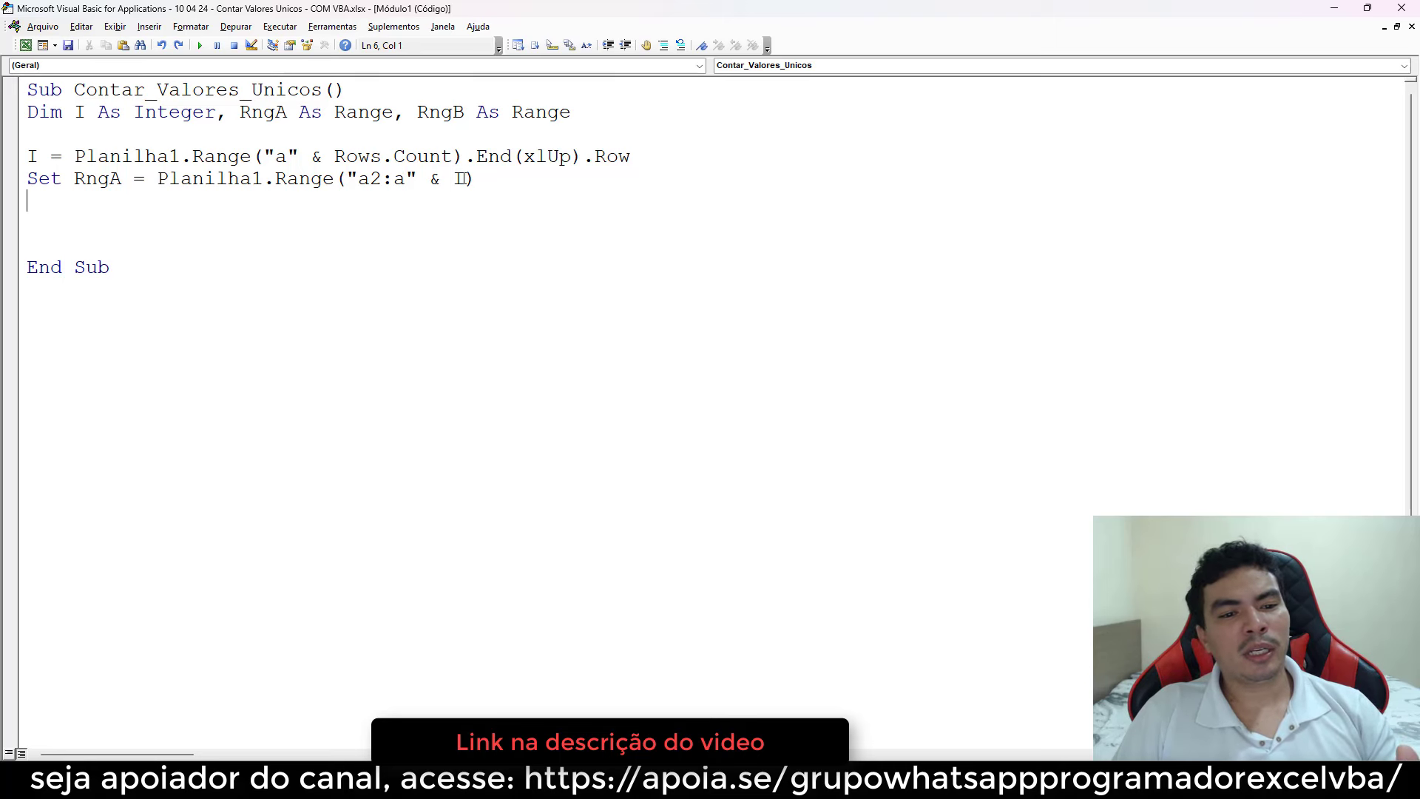
{"action": "double_click", "coordinate": [458, 178]}
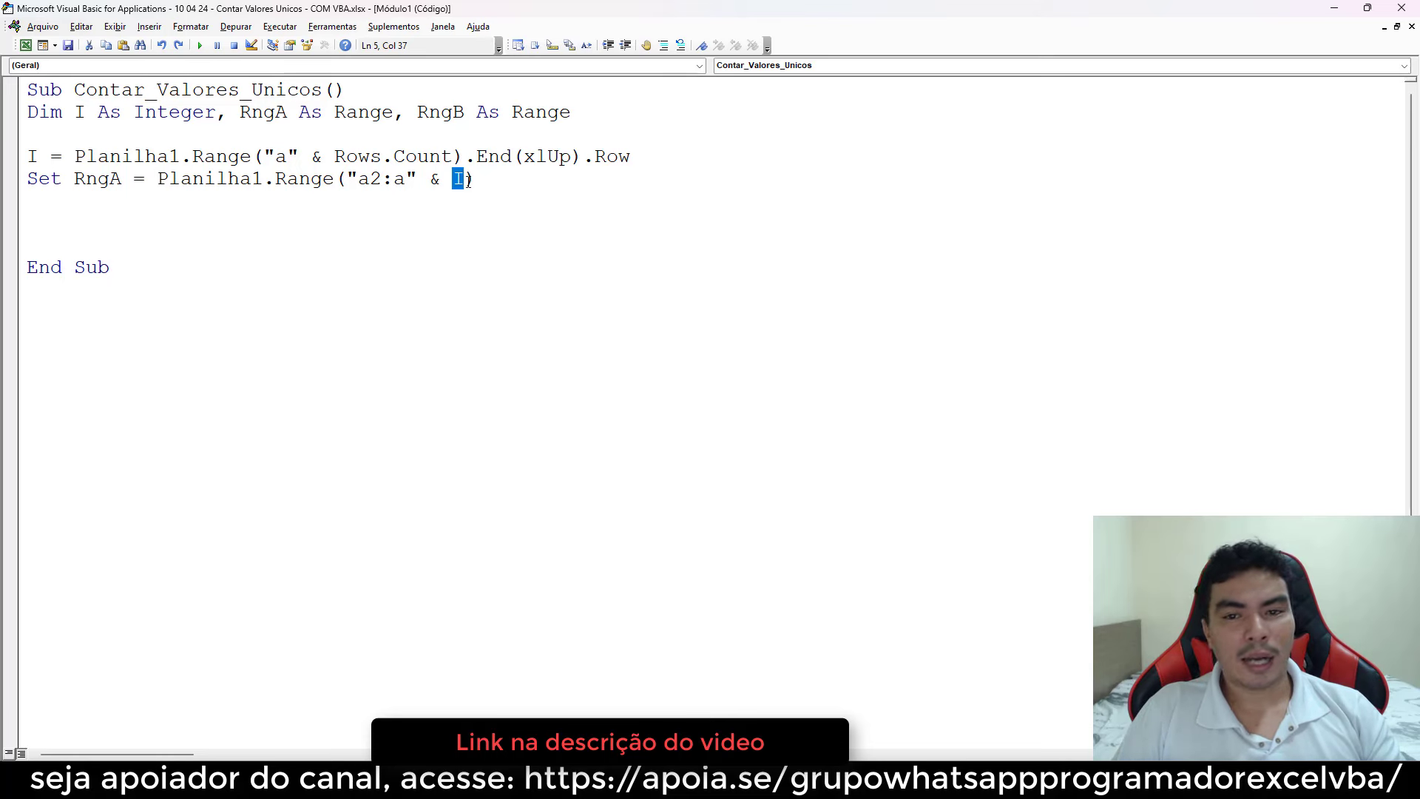
{"action": "left_click", "coordinate": [473, 185]}
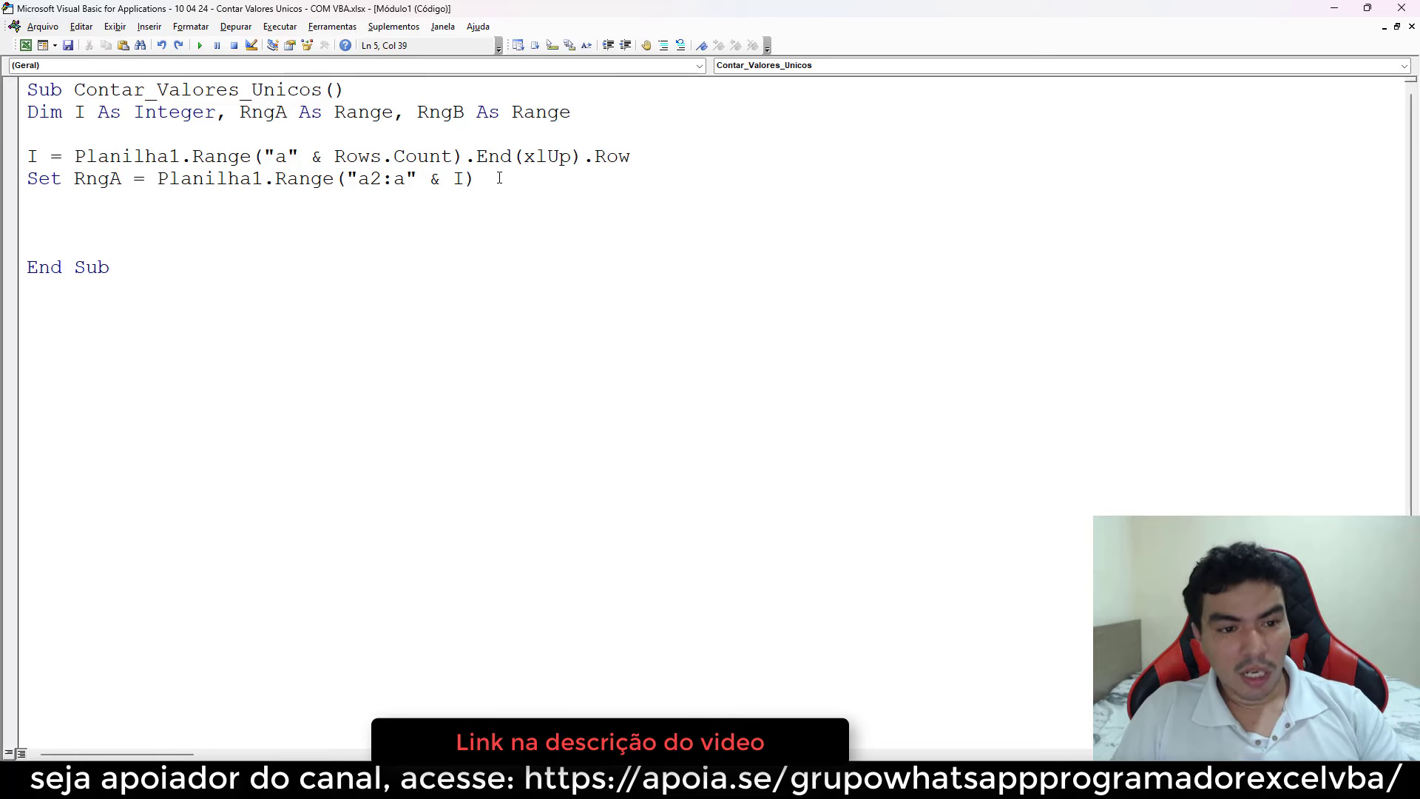
{"action": "mouse_move", "coordinate": [478, 184]}
{"action": "left_mouse_down"}
{"action": "mouse_move", "coordinate": [89, 194]}
{"action": "mouse_move", "coordinate": [25, 180]}
{"action": "left_mouse_up"}
{"action": "key", "text": "ctrl+c"}
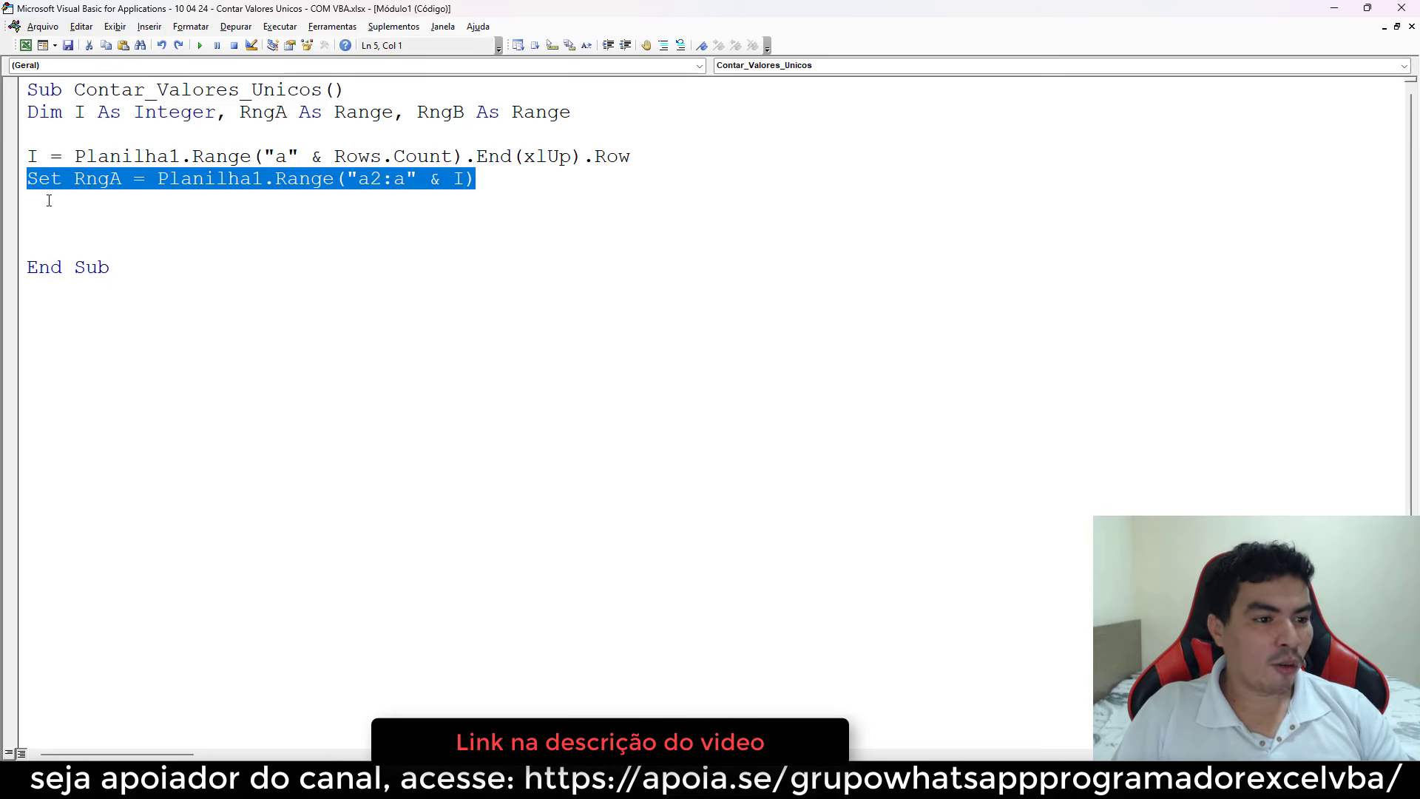
Step: Paste a copy of the Set RngA line below it and rename the copy to RngB
{"action": "left_click", "coordinate": [49, 200]}
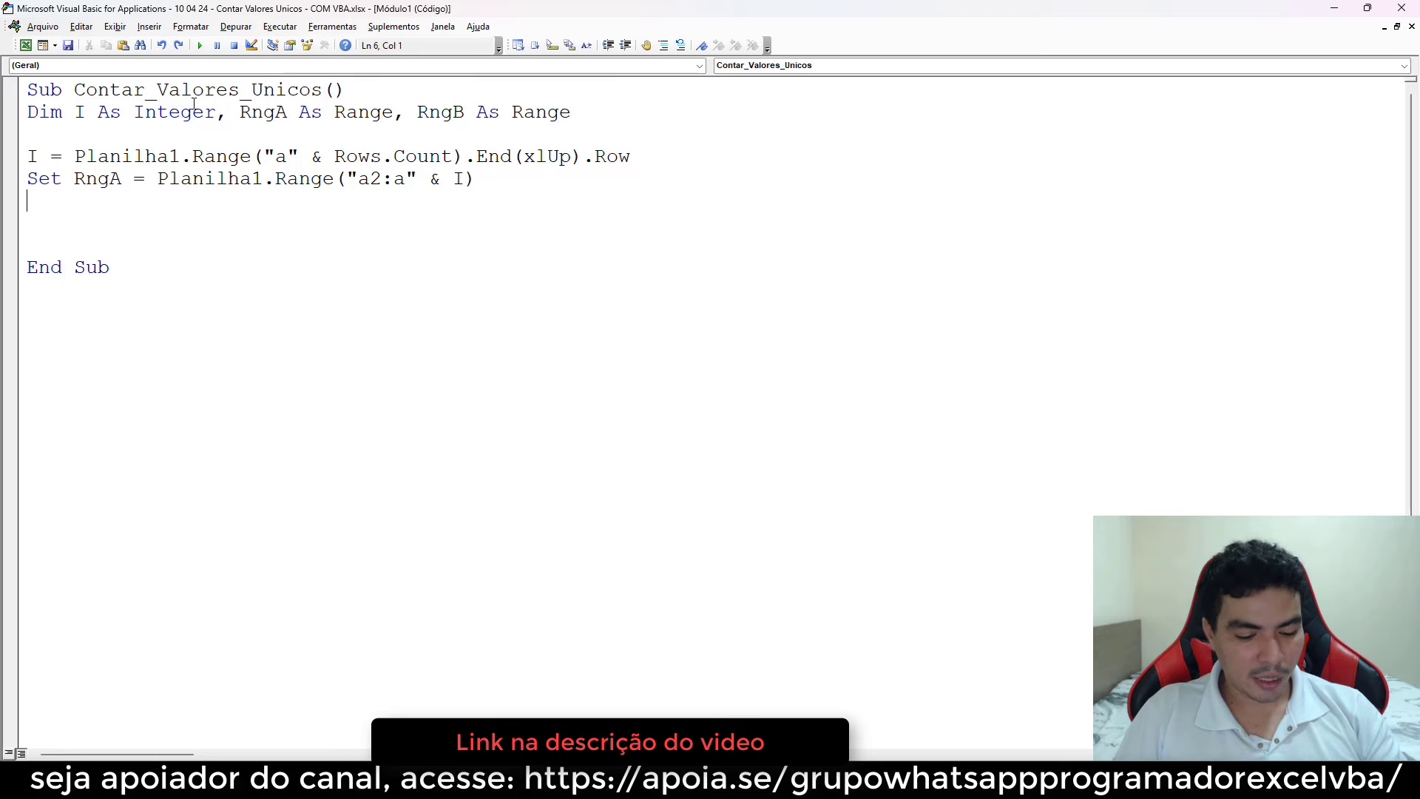
{"action": "key", "text": "ctrl+v"}
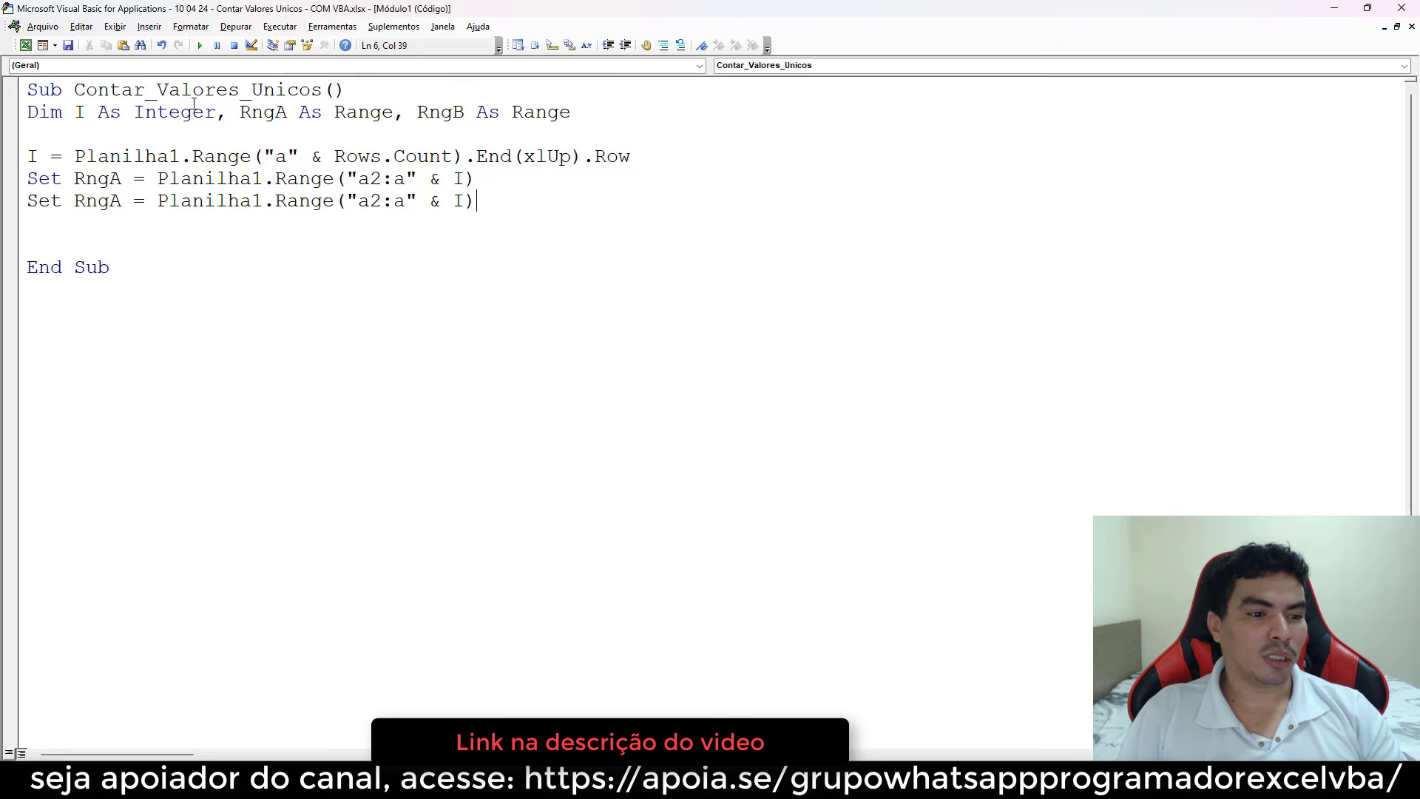
{"action": "left_click_drag", "start_coordinate": [113, 196], "coordinate": [123, 196]}
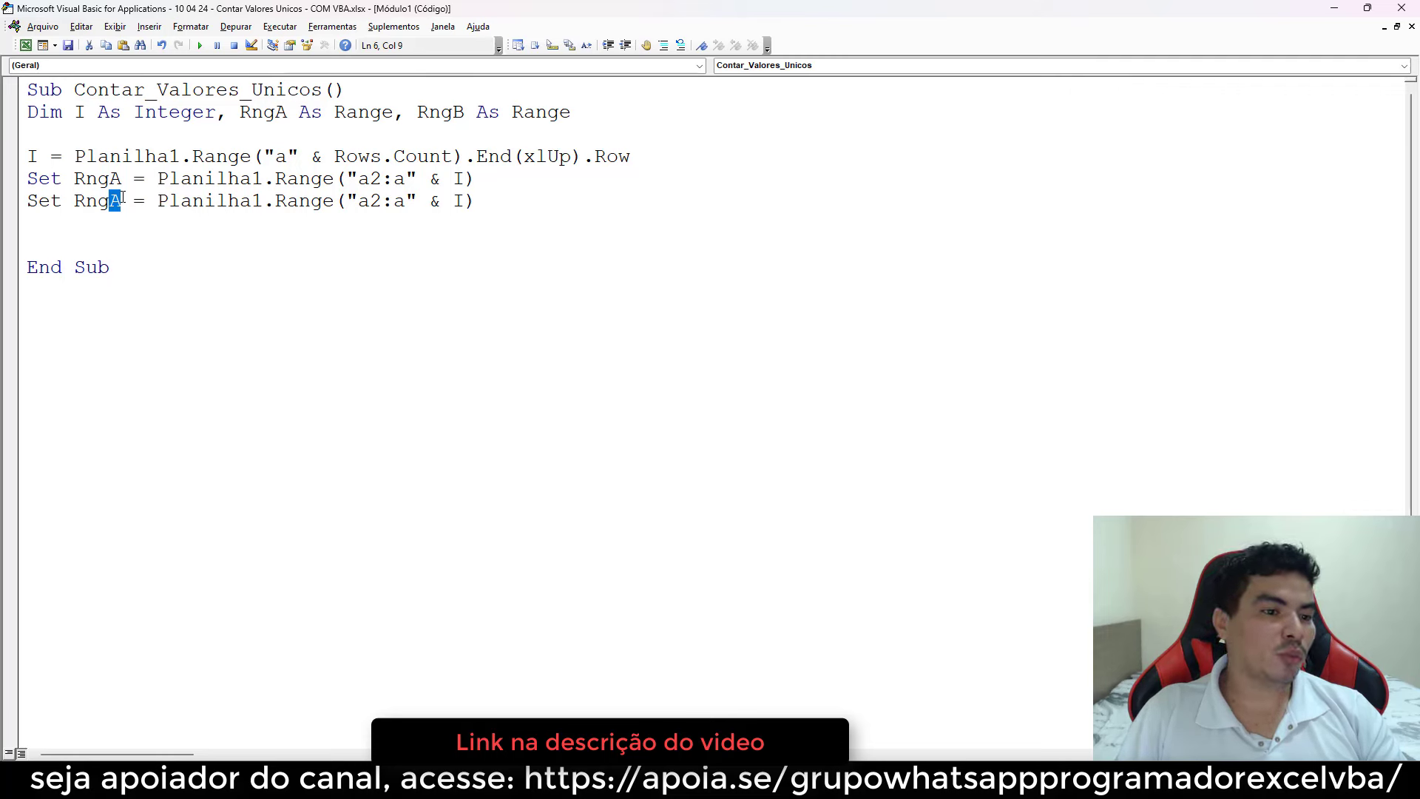
{"action": "type", "text": "b"}
{"action": "left_click", "coordinate": [175, 225]}
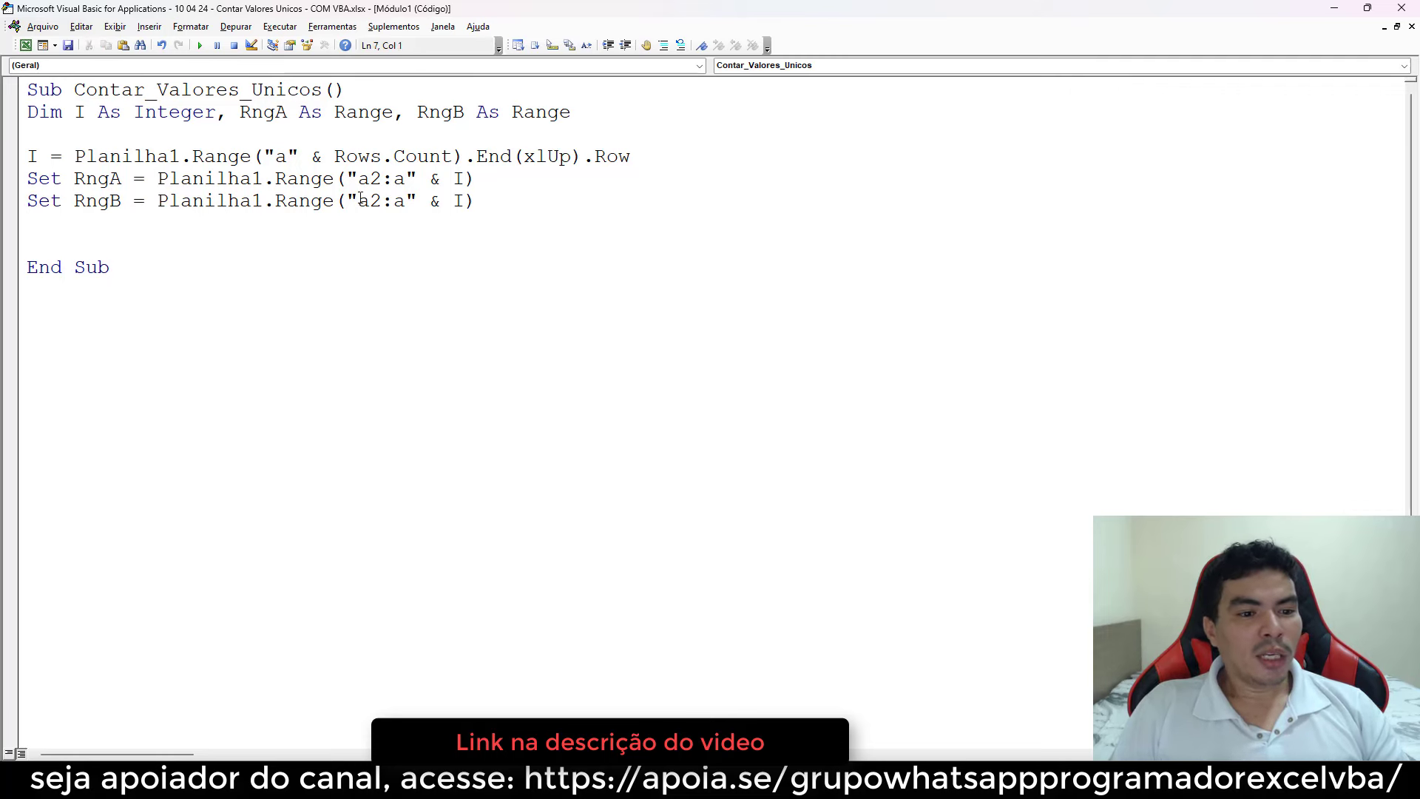
Step: Add blank lines and start typing planilha1.Range("c10").Cells = Evaluate( on a new line
{"action": "key", "text": "Return"}
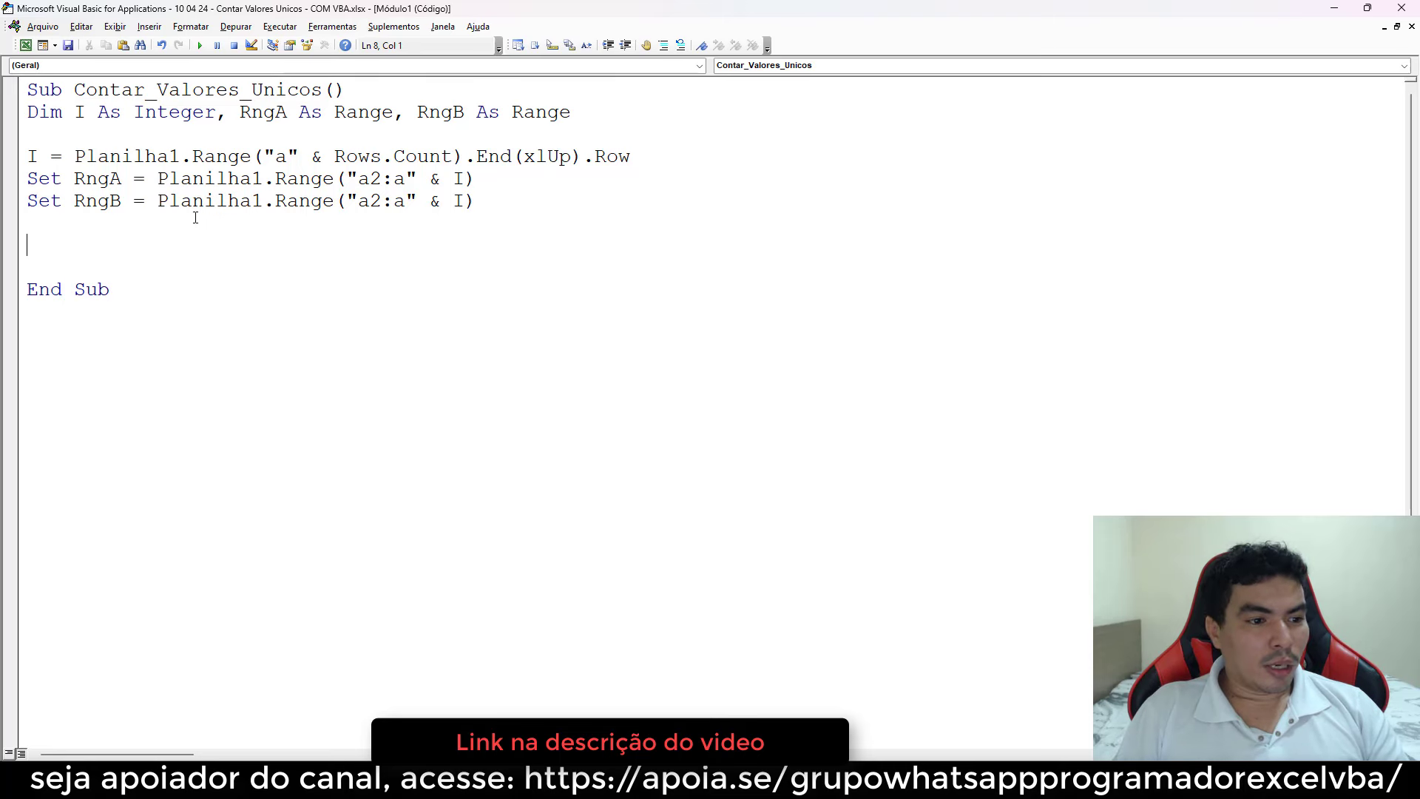
{"action": "key", "text": "Return"}
{"action": "key", "text": "Up"}
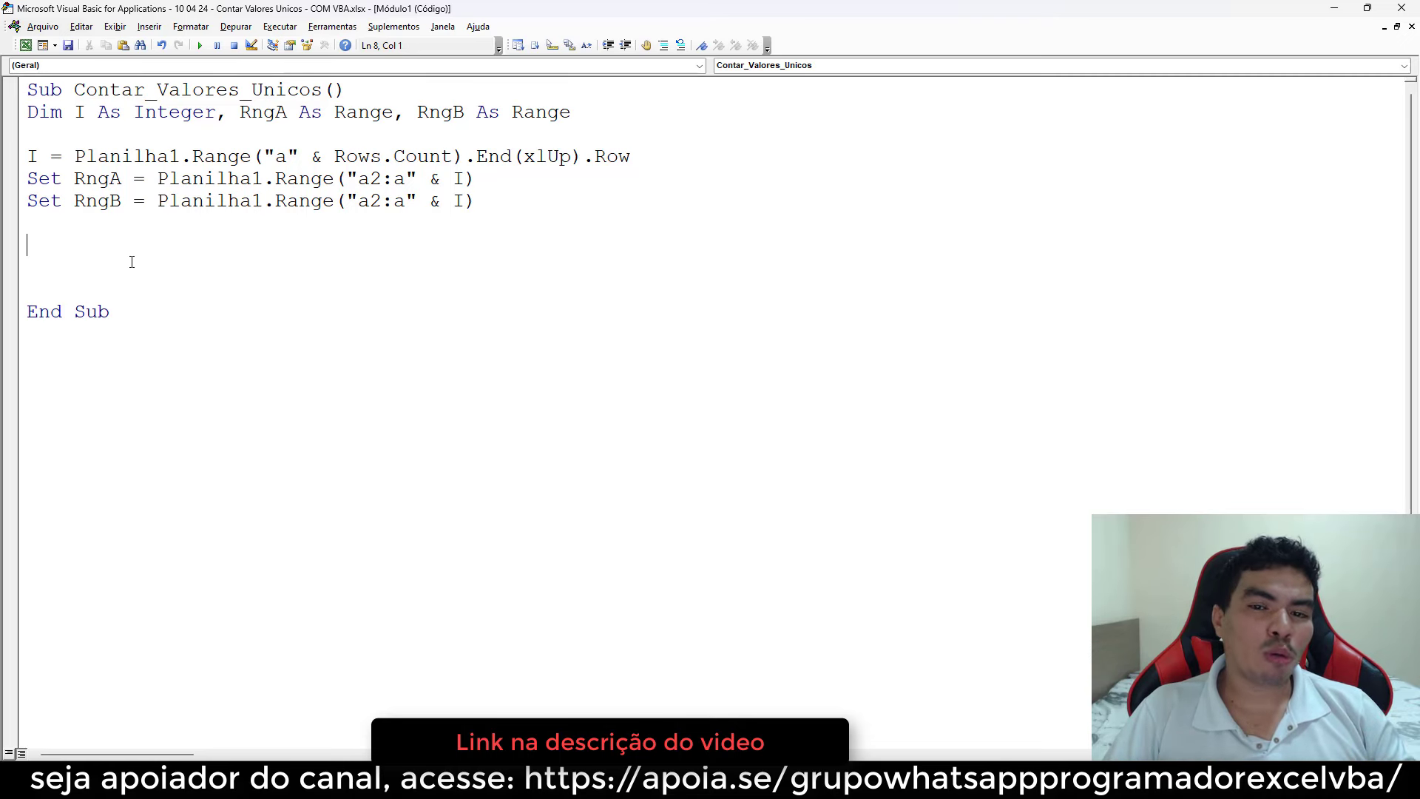
{"action": "type", "text": "pla"}
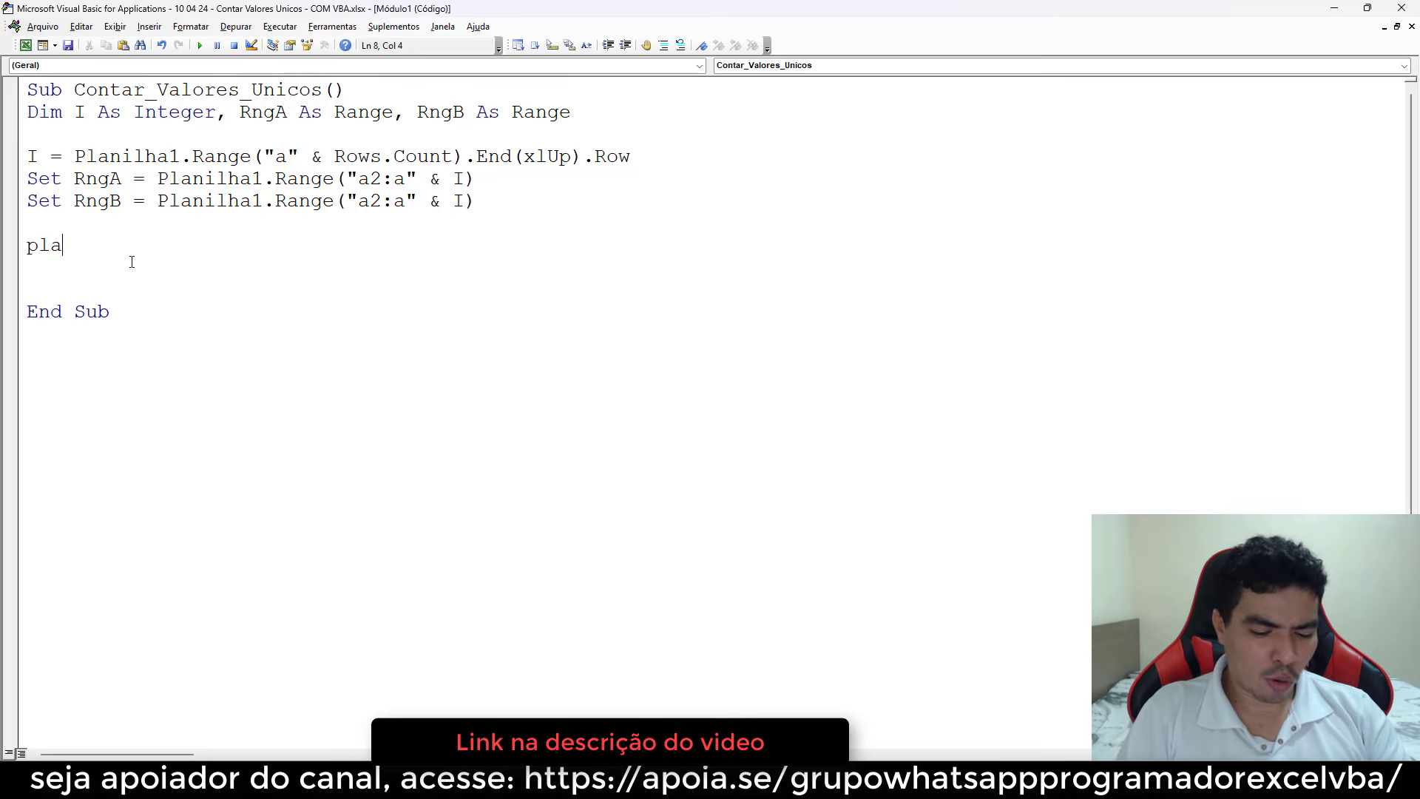
{"action": "type", "text": "nilha1"}
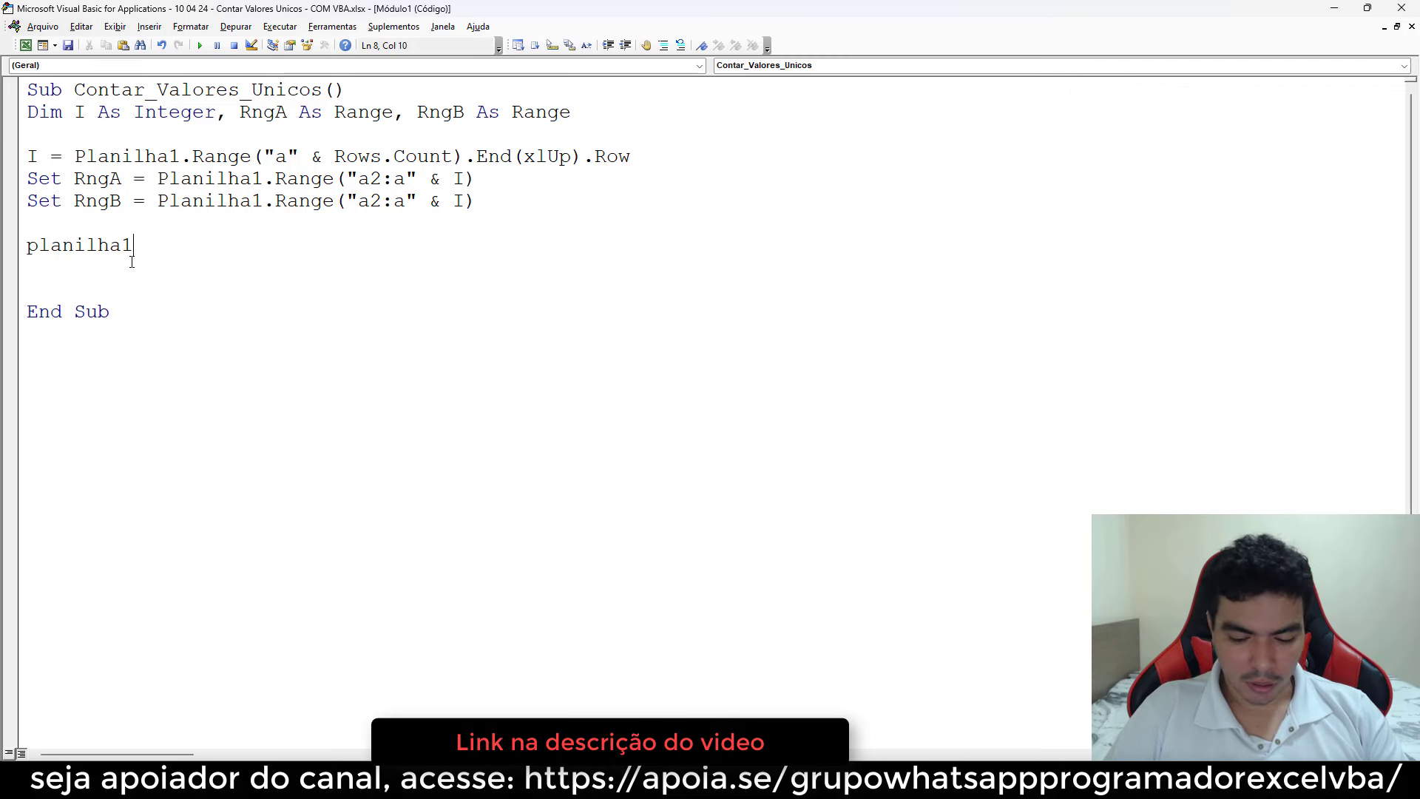
{"action": "type", "text": ".ra"}
{"action": "key", "text": "Tab"}
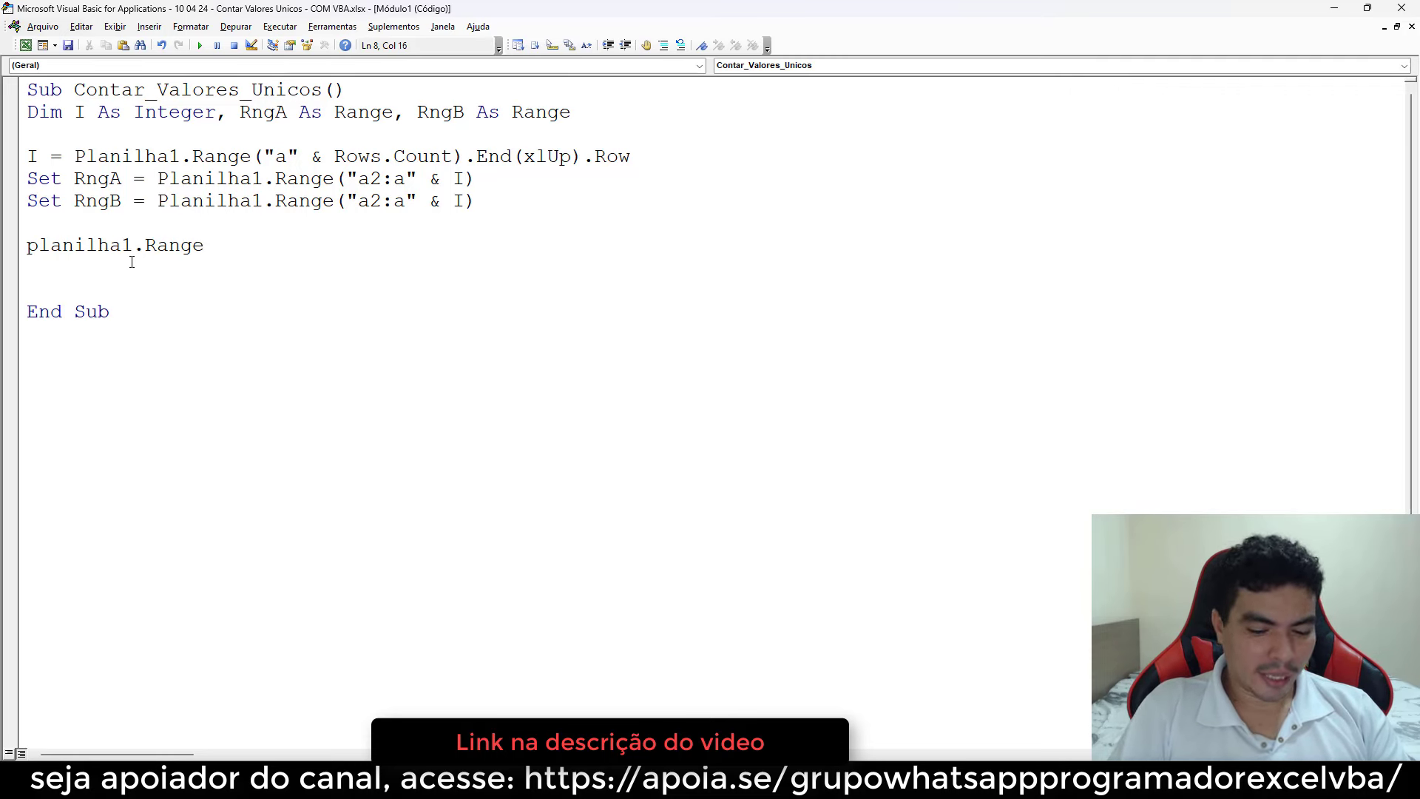
{"action": "type", "text": "(\"c10\"|"}
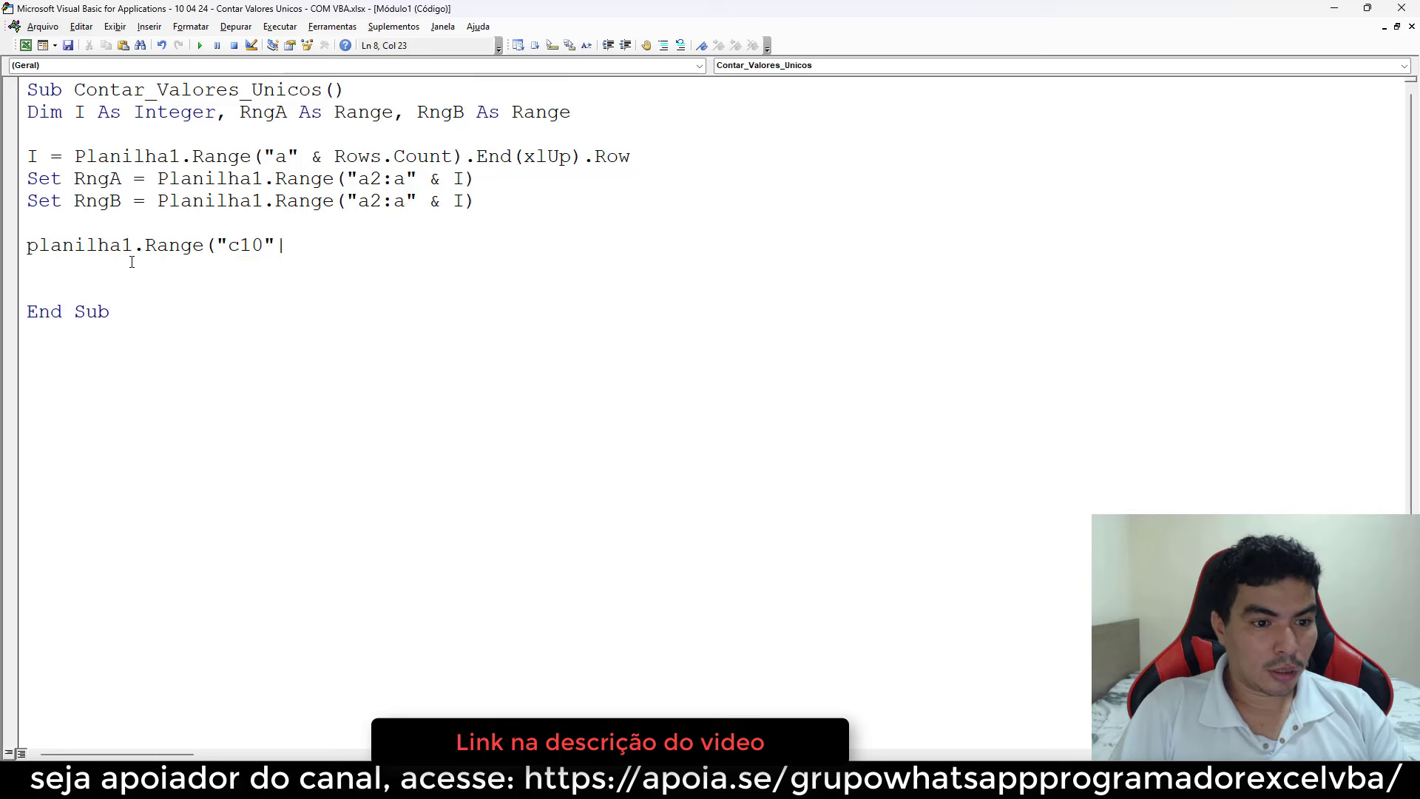
{"action": "key", "text": "BackSpace"}
{"action": "type", "text": ").c"}
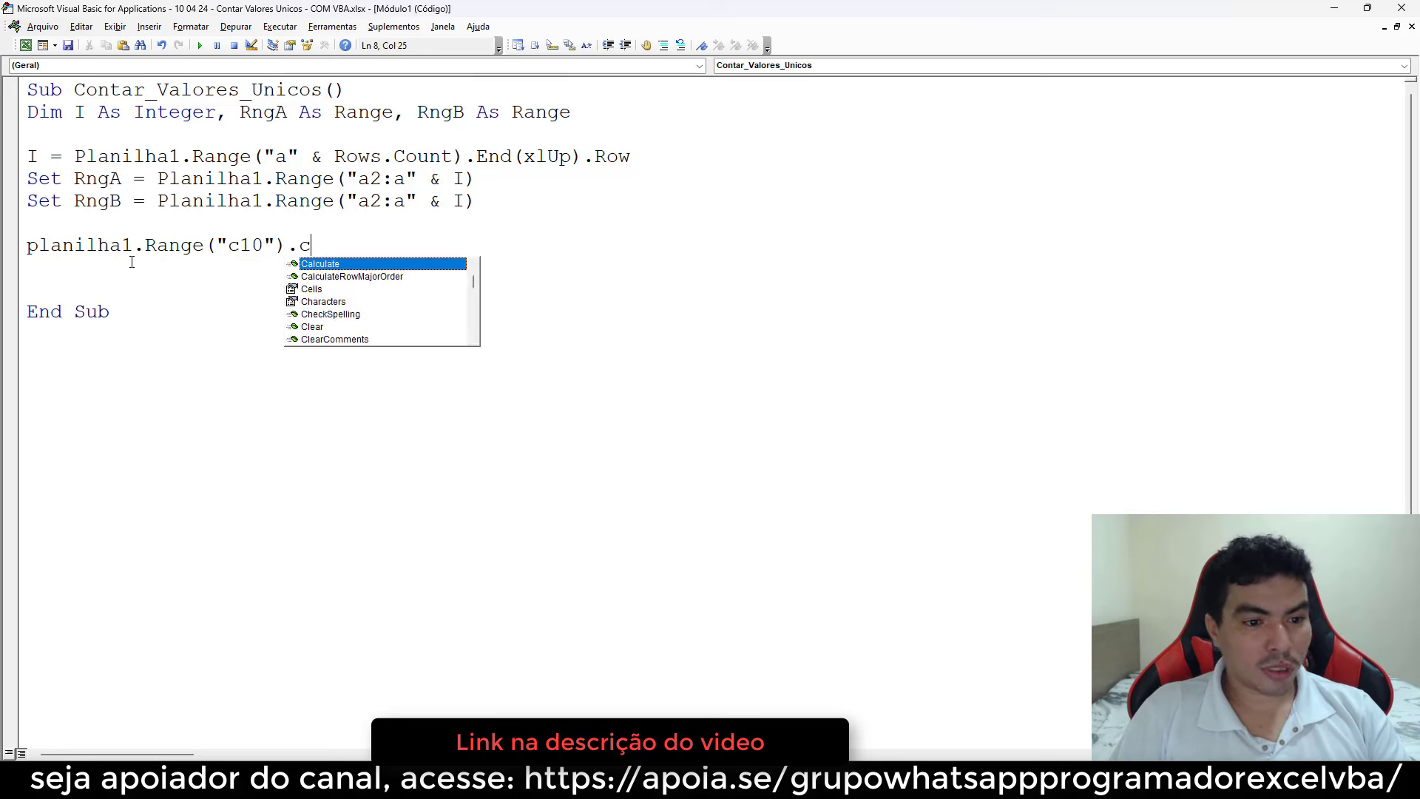
{"action": "type", "text": "e"}
{"action": "key", "text": "Tab"}
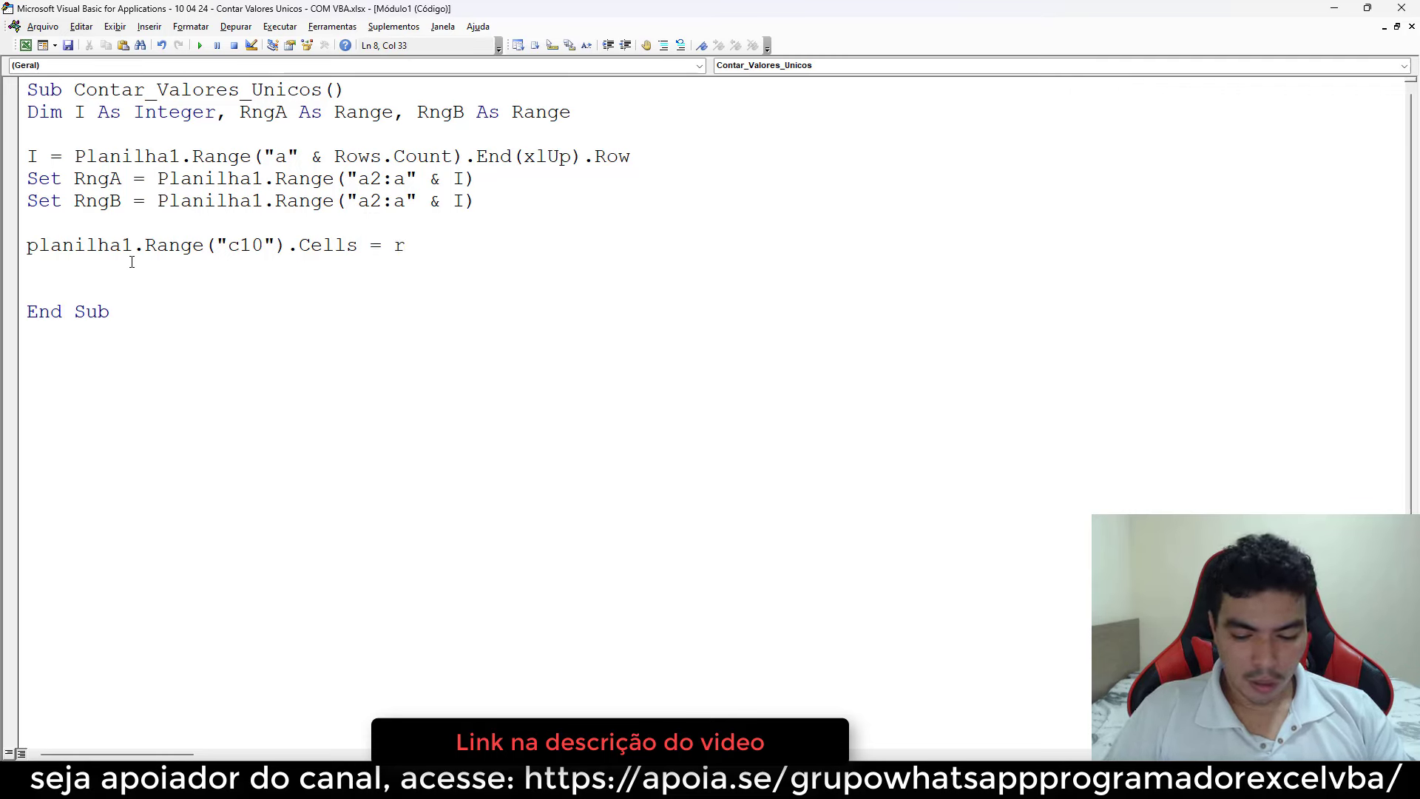
{"action": "type", "text": "lu"}
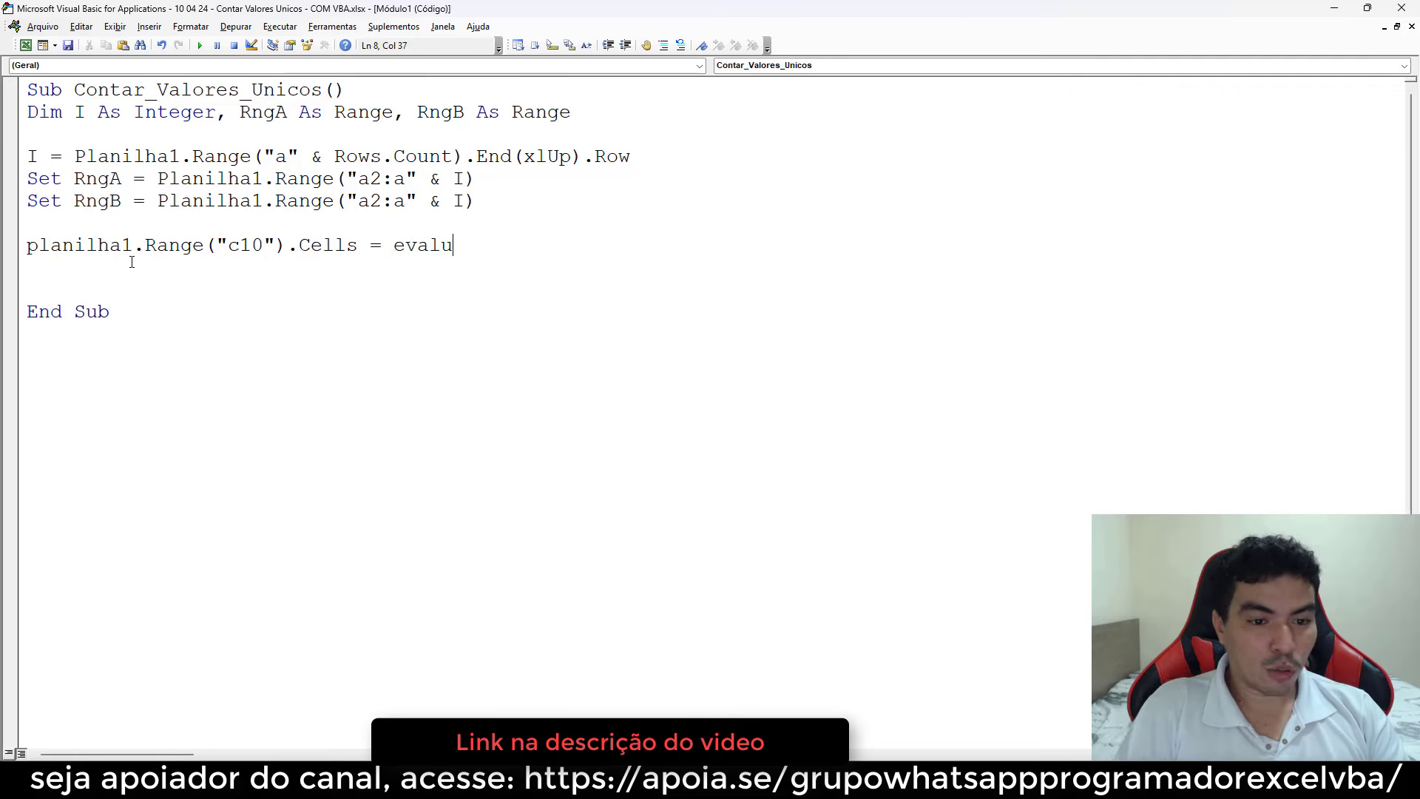
{"action": "type", "text": "ate("}
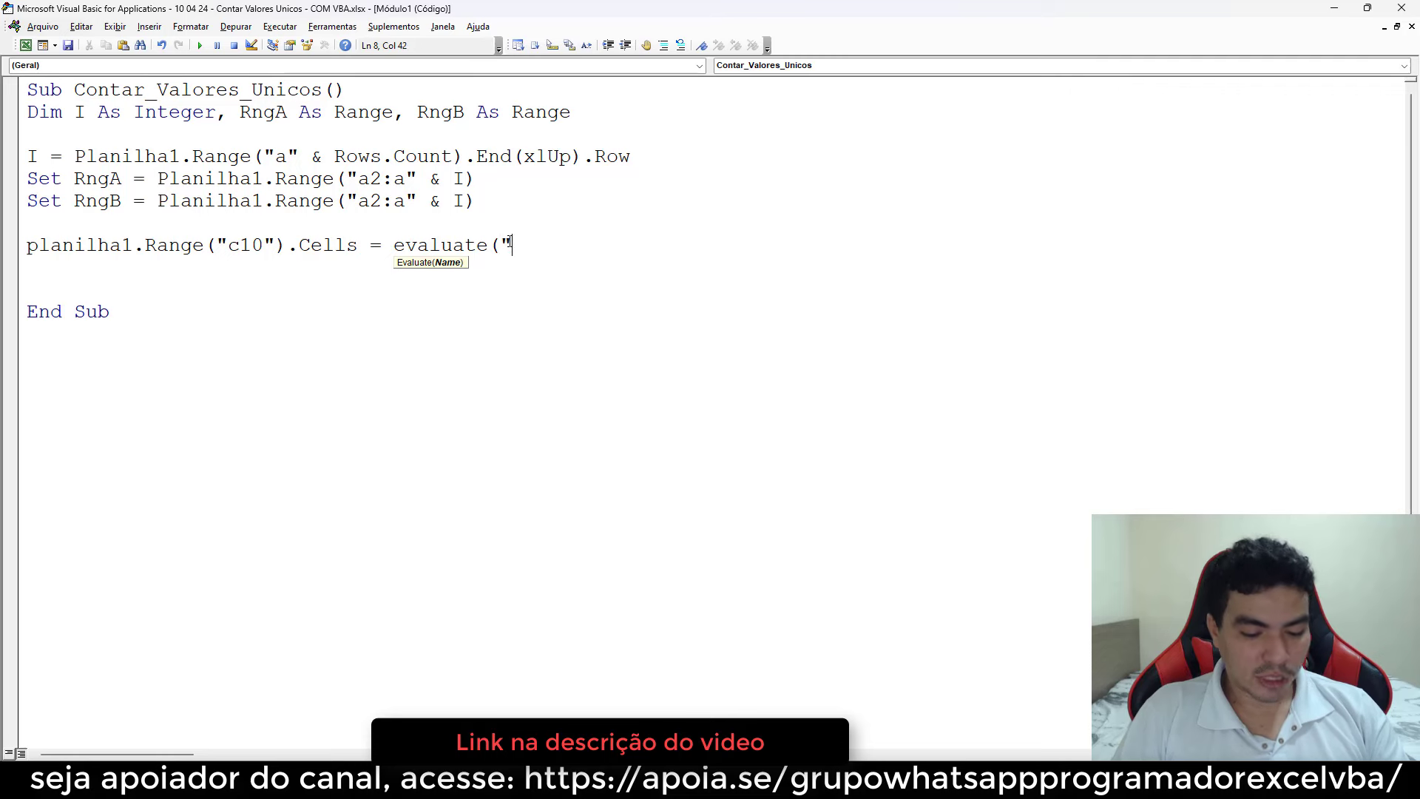
Step: Extend the Evaluate string with sumproduct(1/countif(" & RngA.Address & "," & RngB
{"action": "type", "text": "sumpr"}
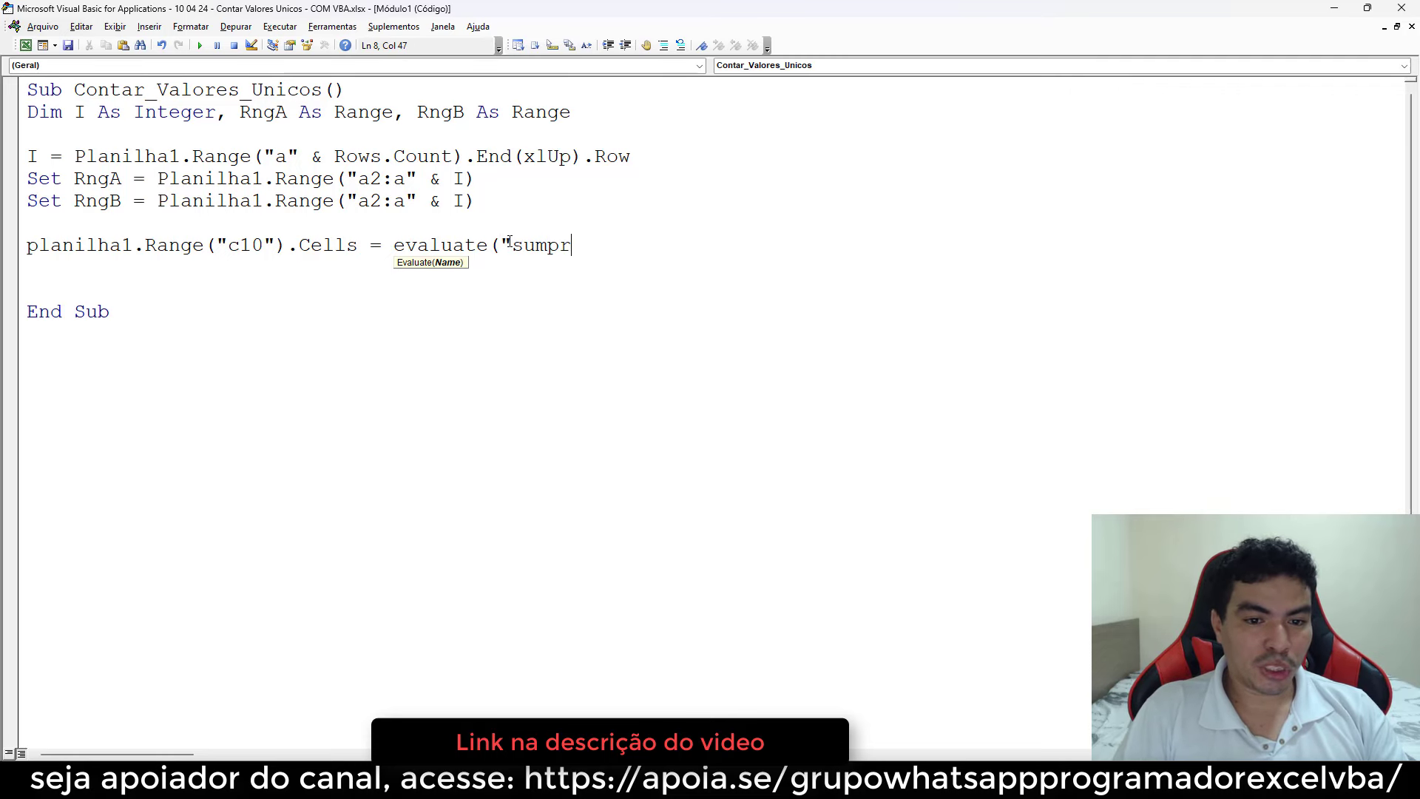
{"action": "type", "text": "oduct"}
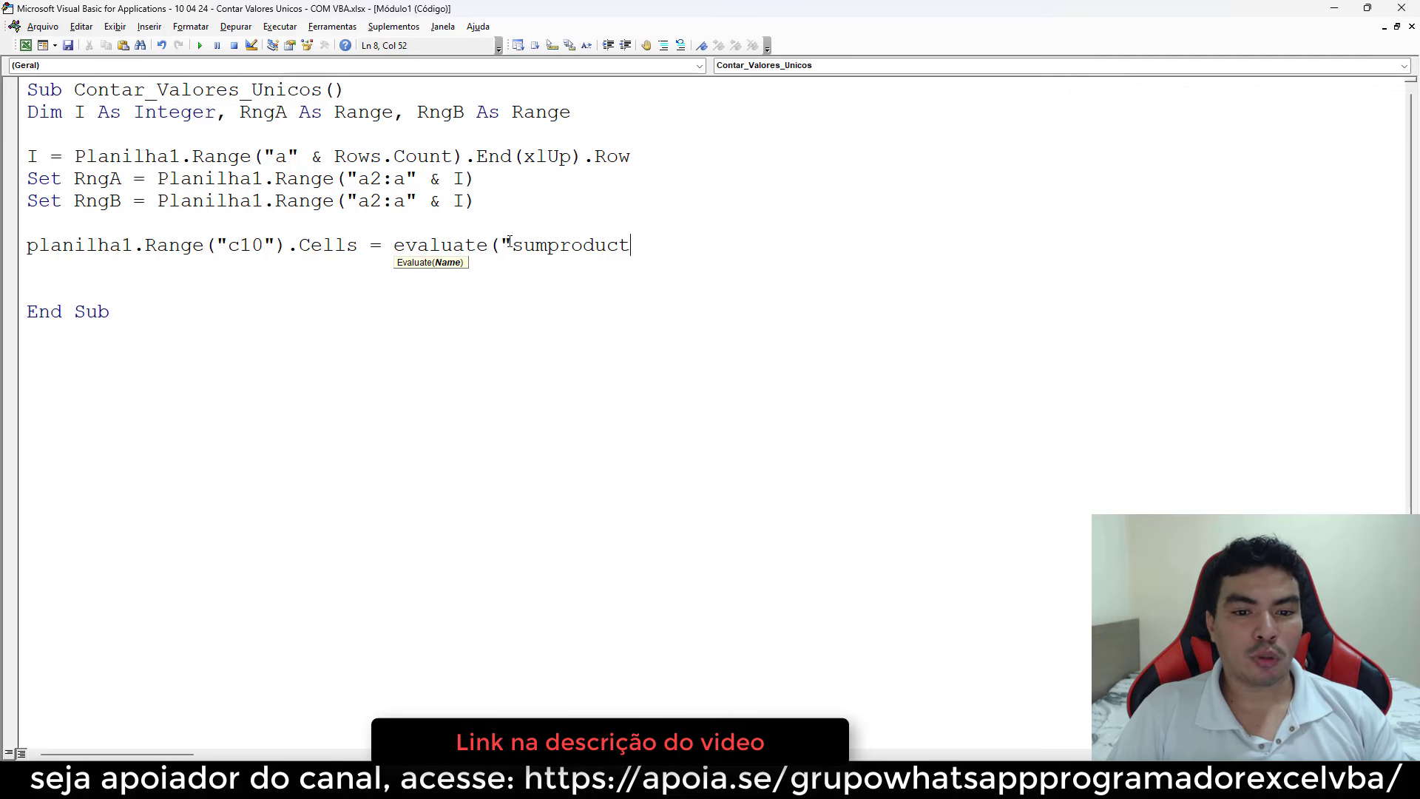
{"action": "type", "text": "("}
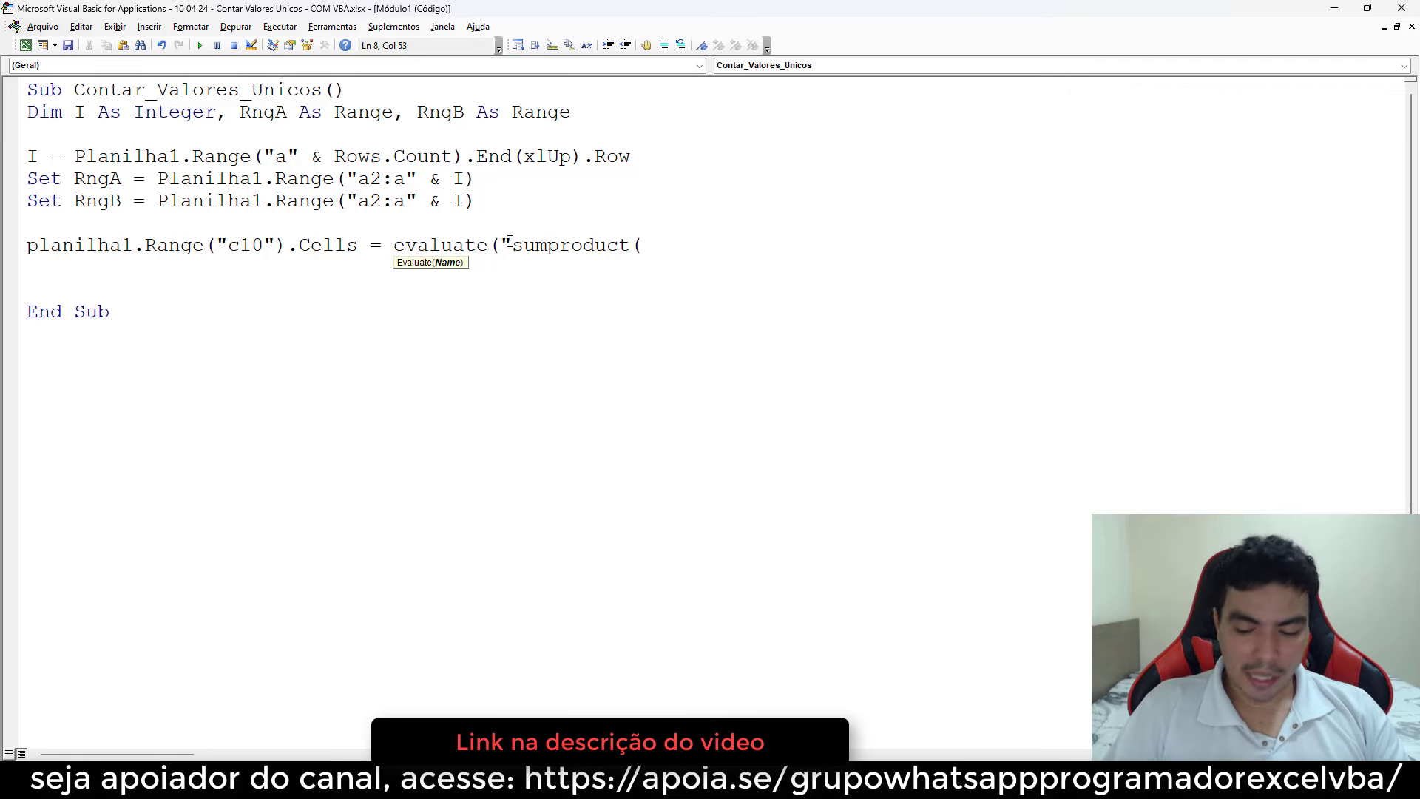
{"action": "type", "text": "1"}
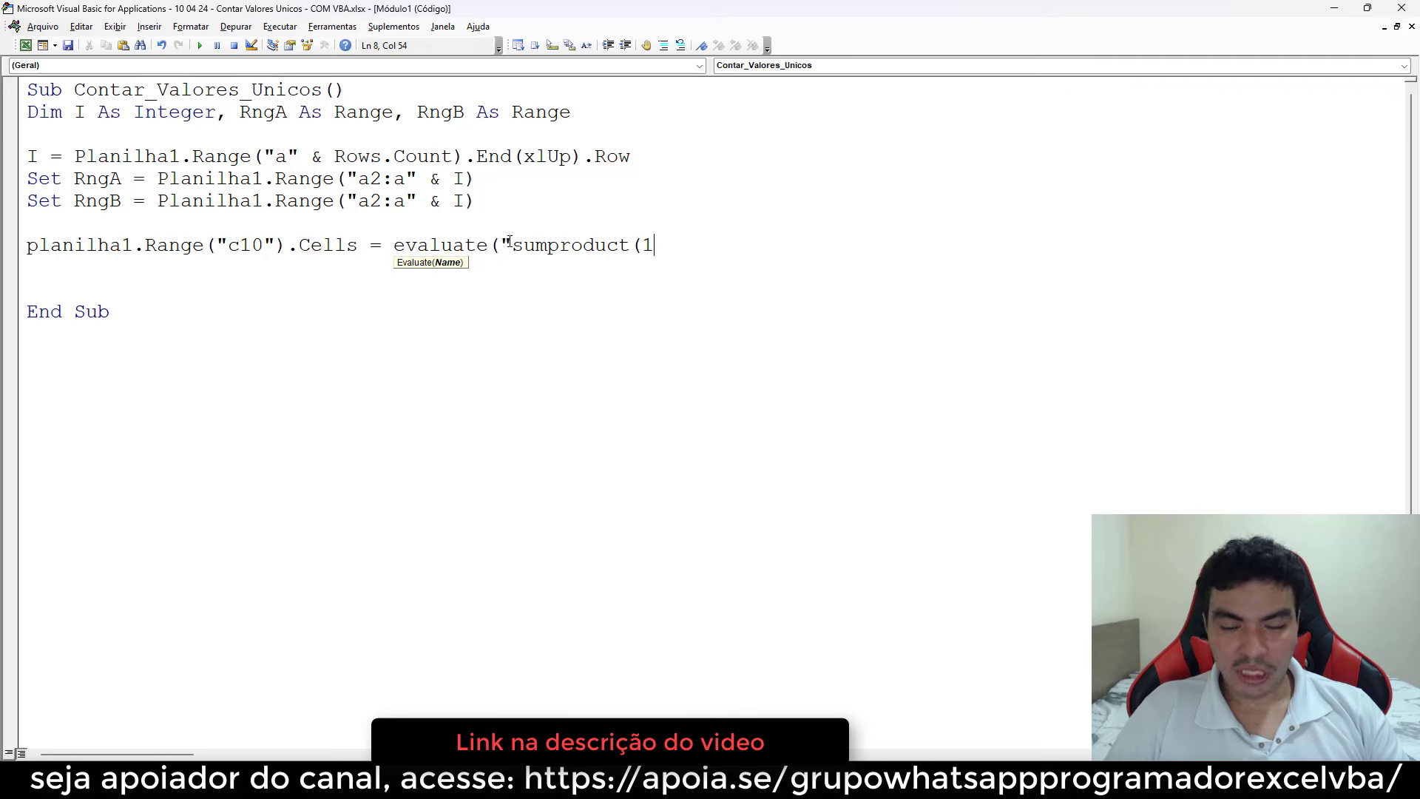
{"action": "type", "text": "/cou"}
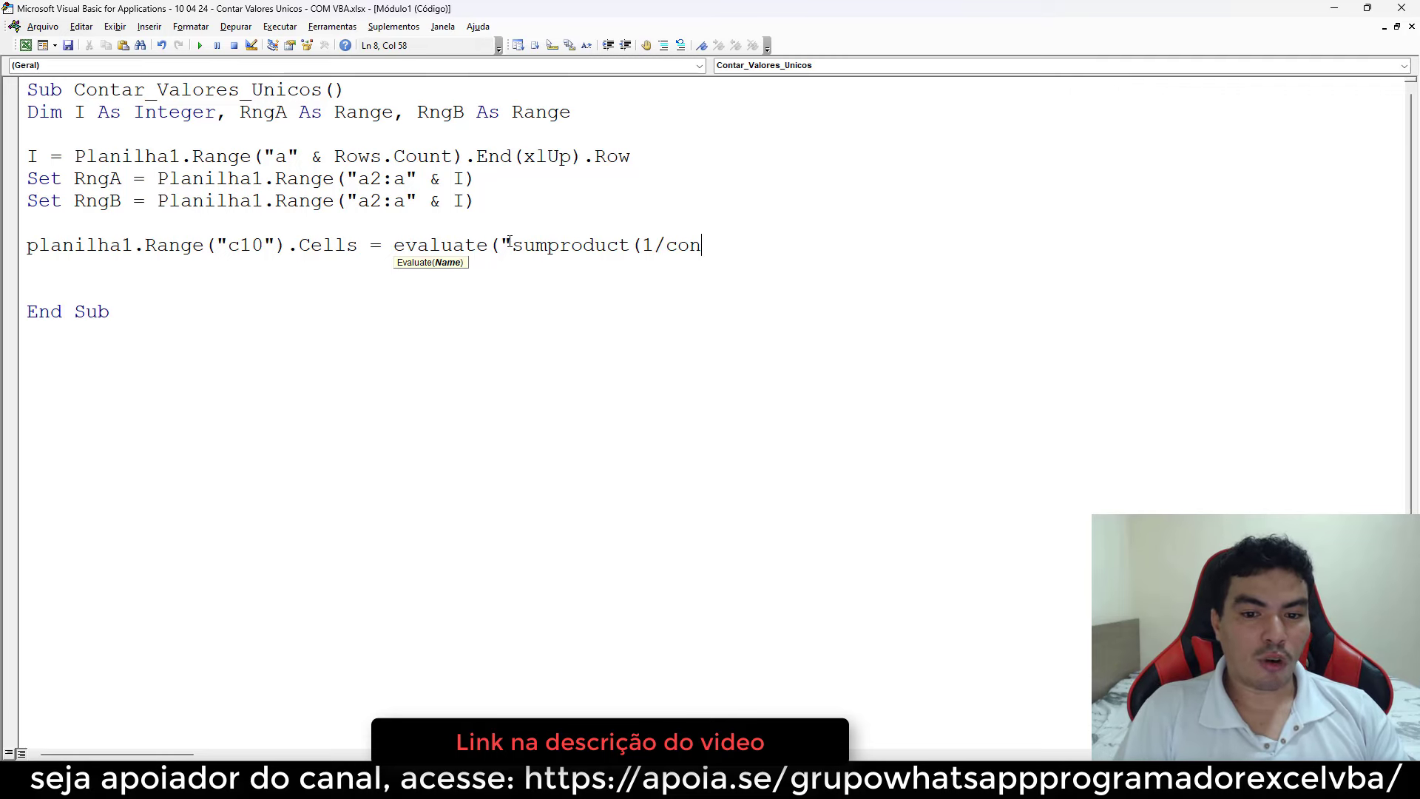
{"action": "type", "text": "n"}
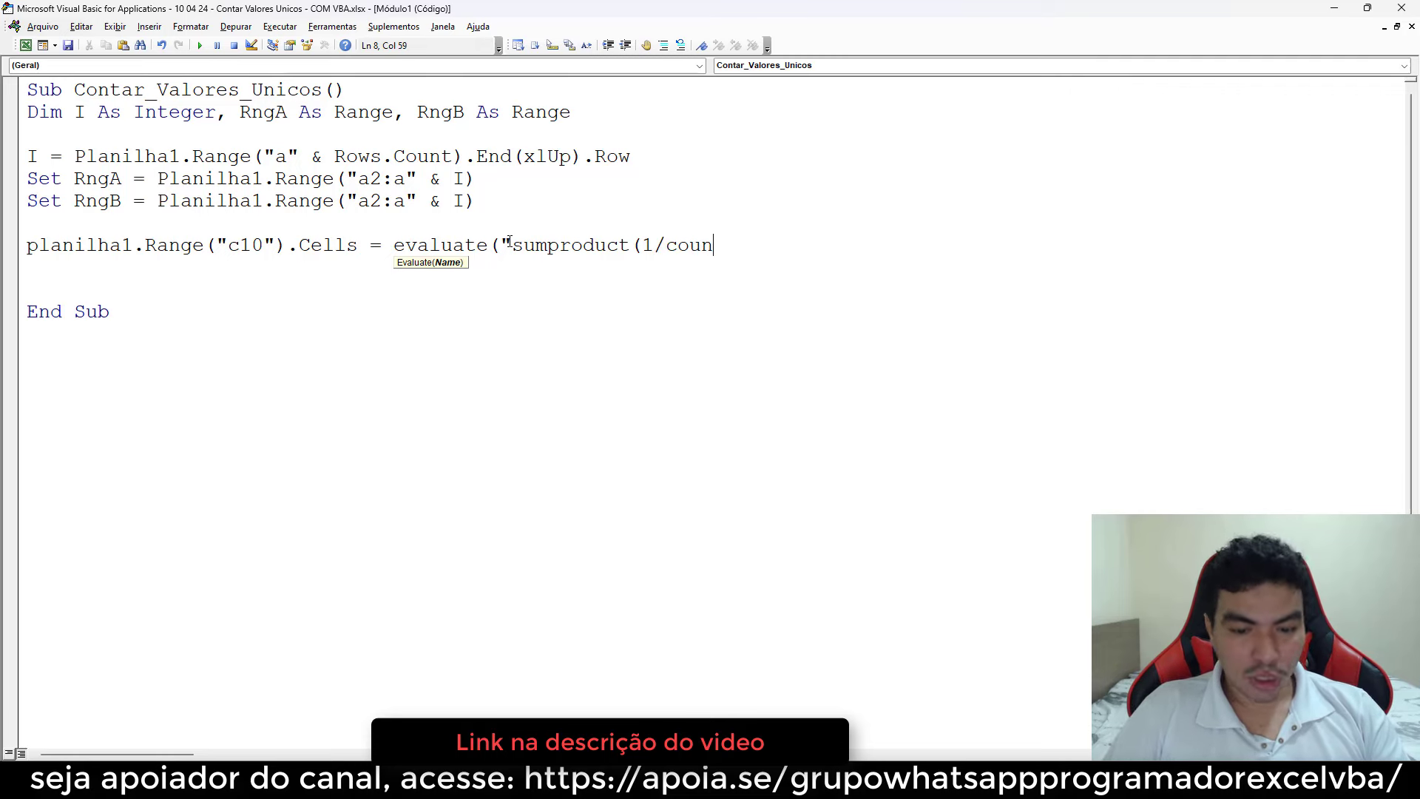
{"action": "type", "text": "tif"}
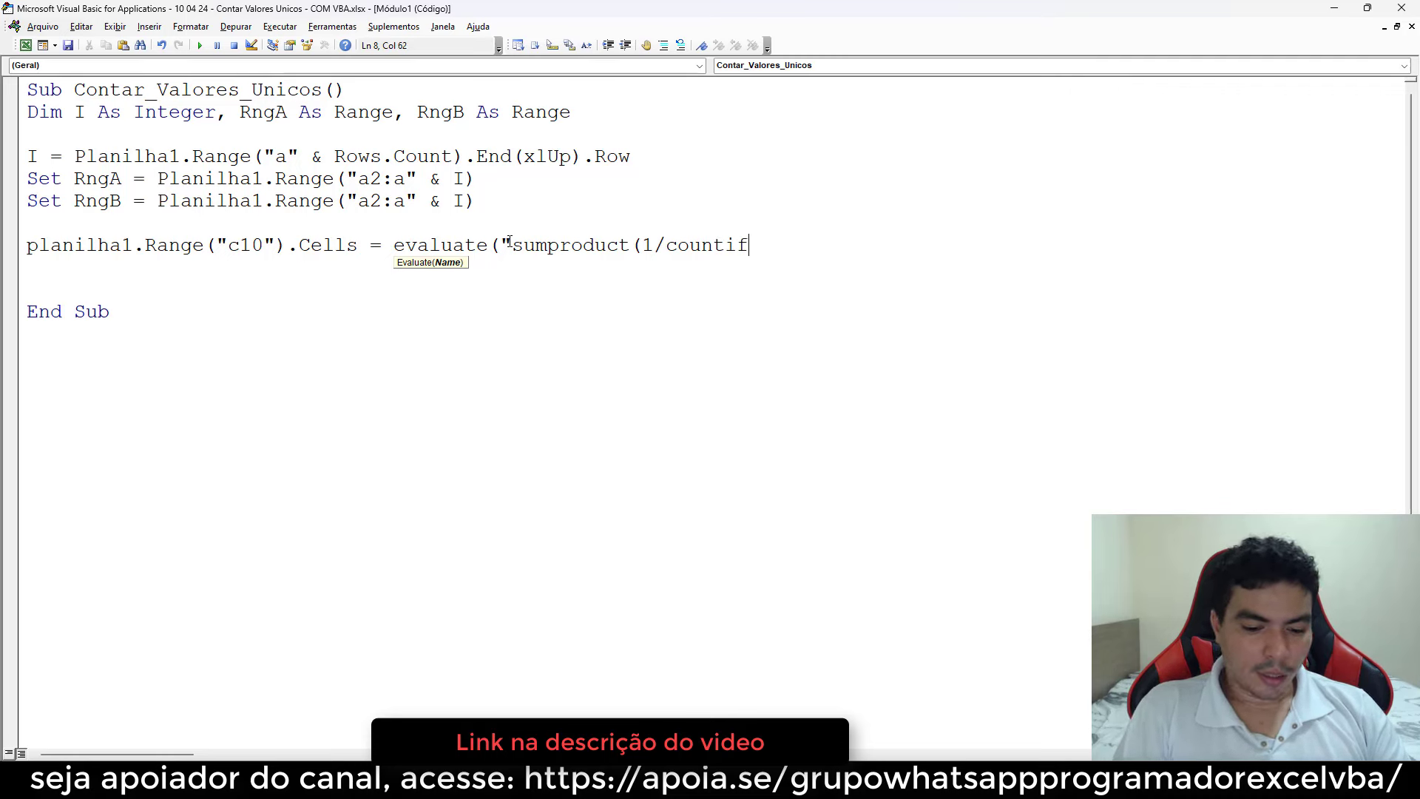
{"action": "type", "text": "(\""}
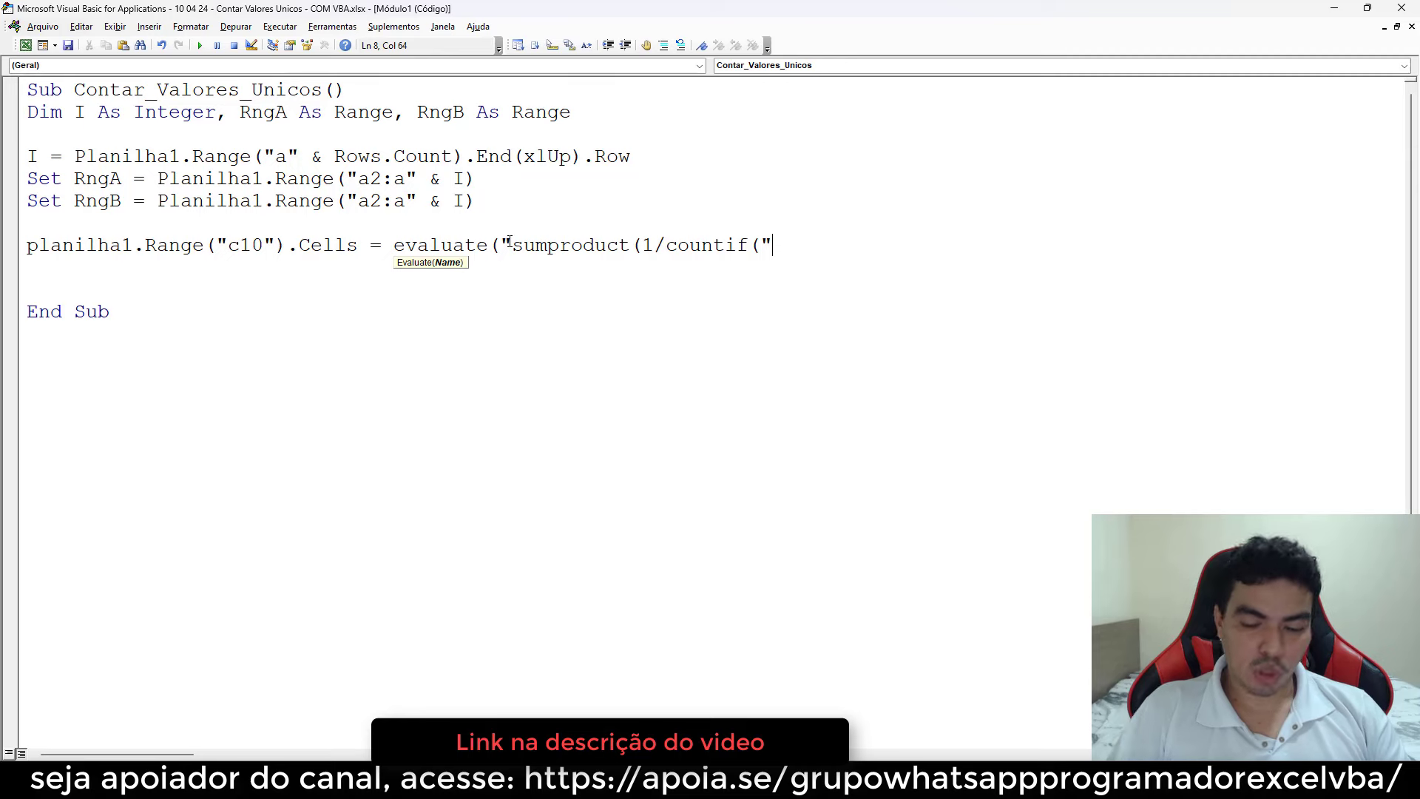
{"action": "type", "text": " & "}
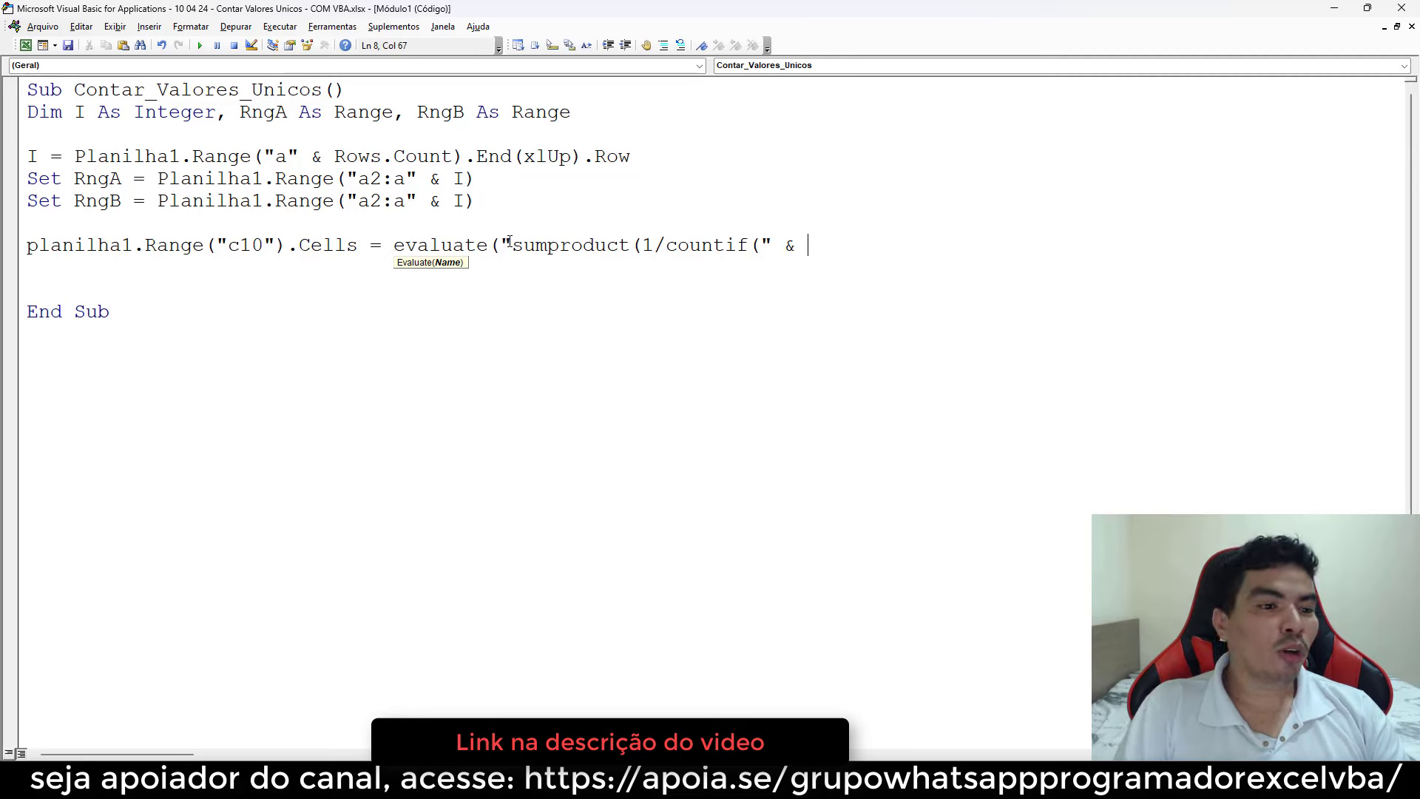
{"action": "type", "text": "rnga"}
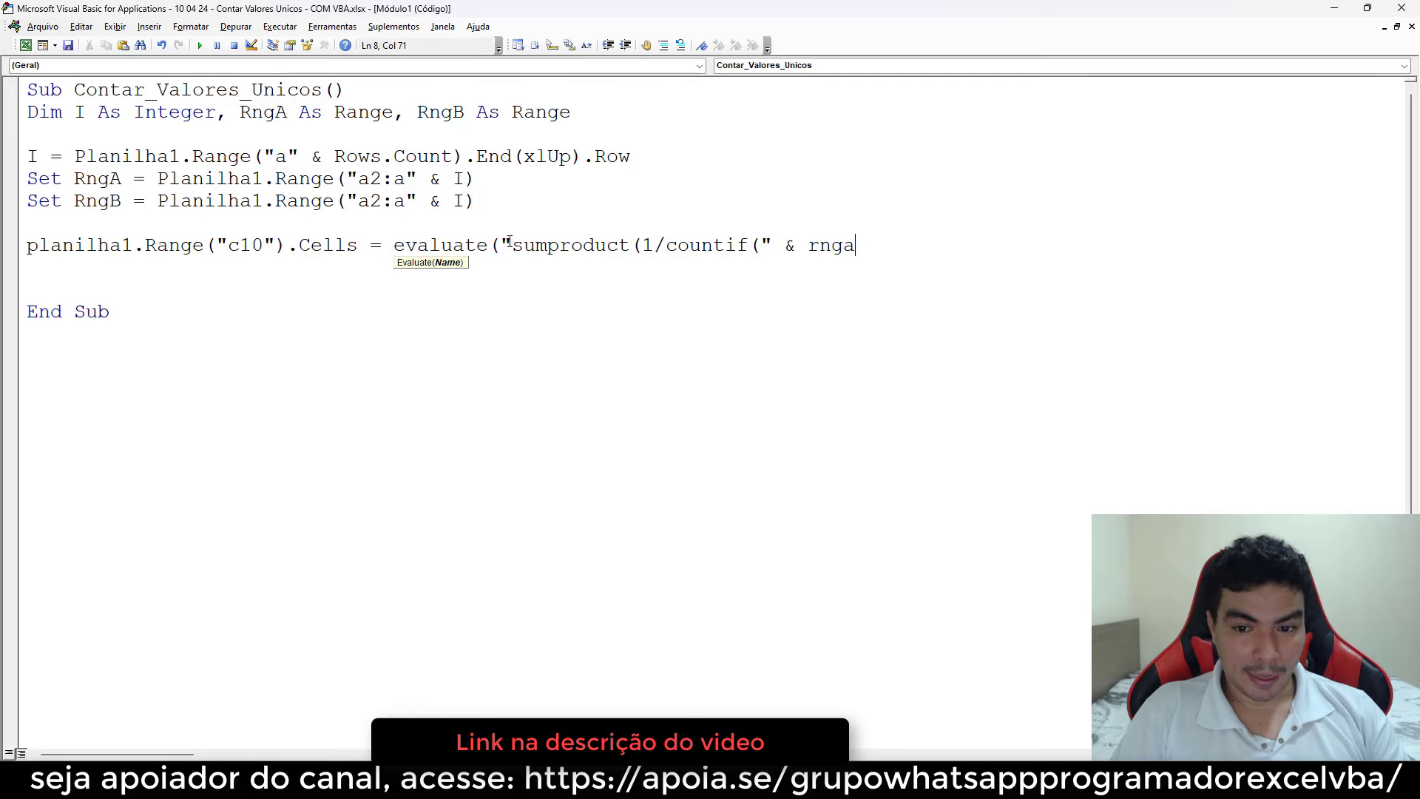
{"action": "type", "text": ".ad"}
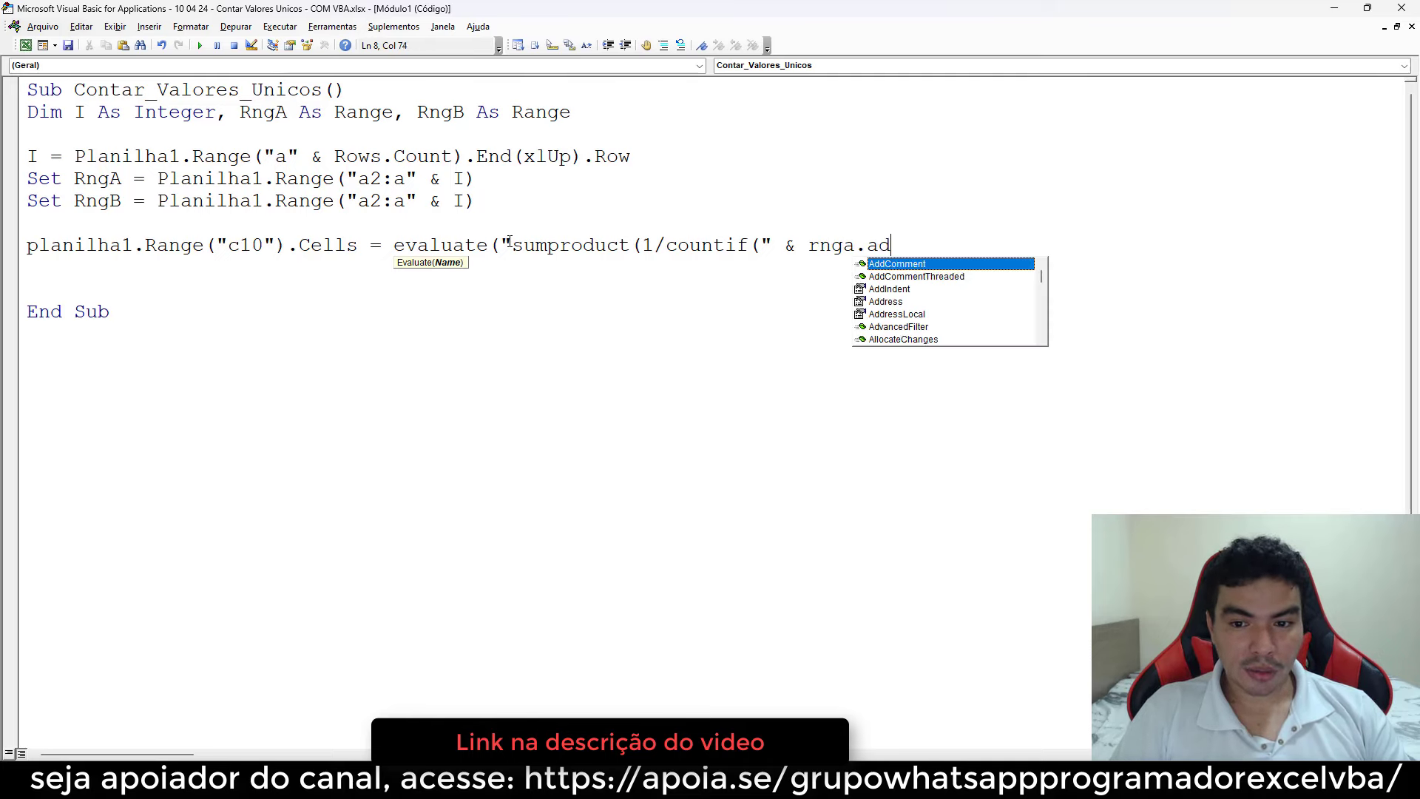
{"action": "key", "text": "Down"}
{"action": "key", "text": "Down"}
{"action": "key", "text": "Down"}
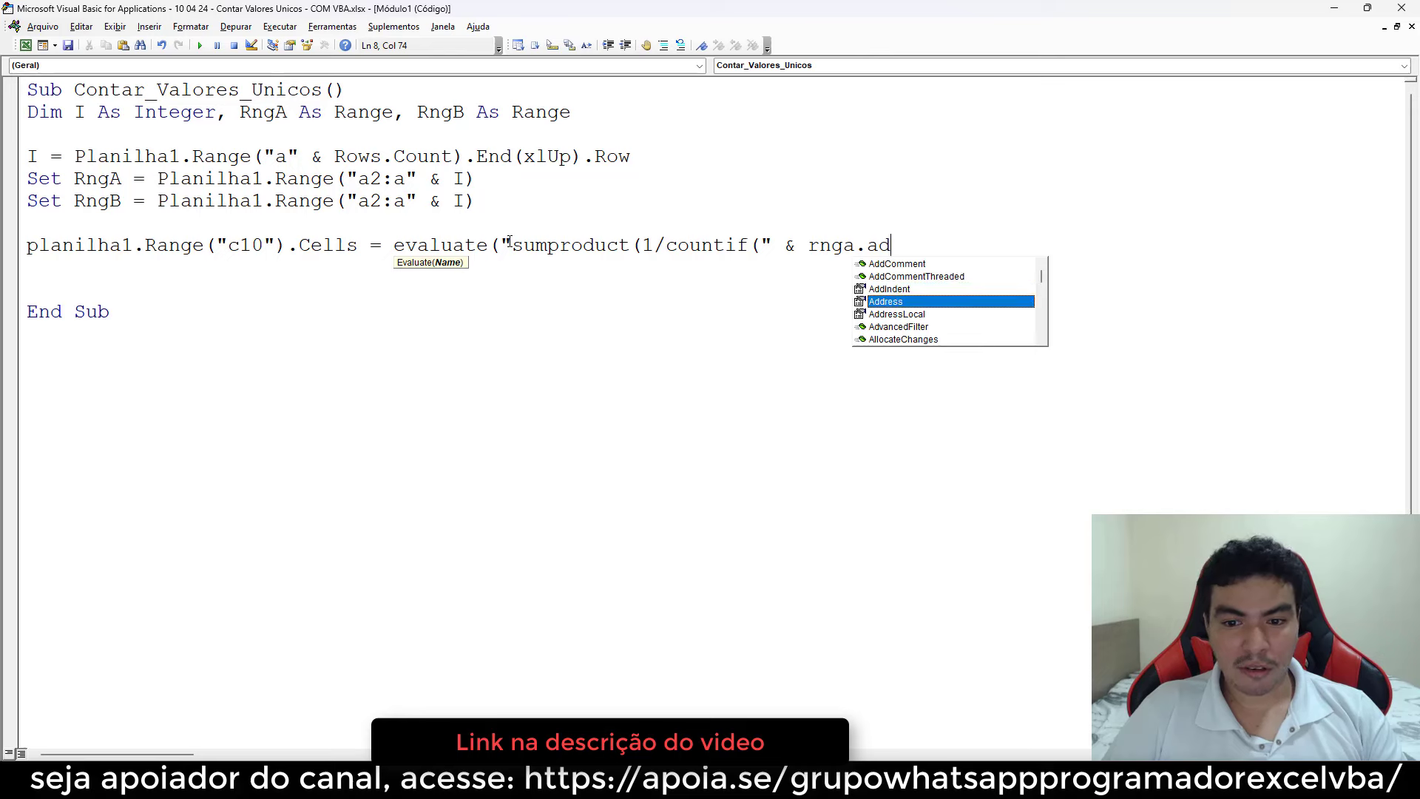
{"action": "key", "text": "Tab"}
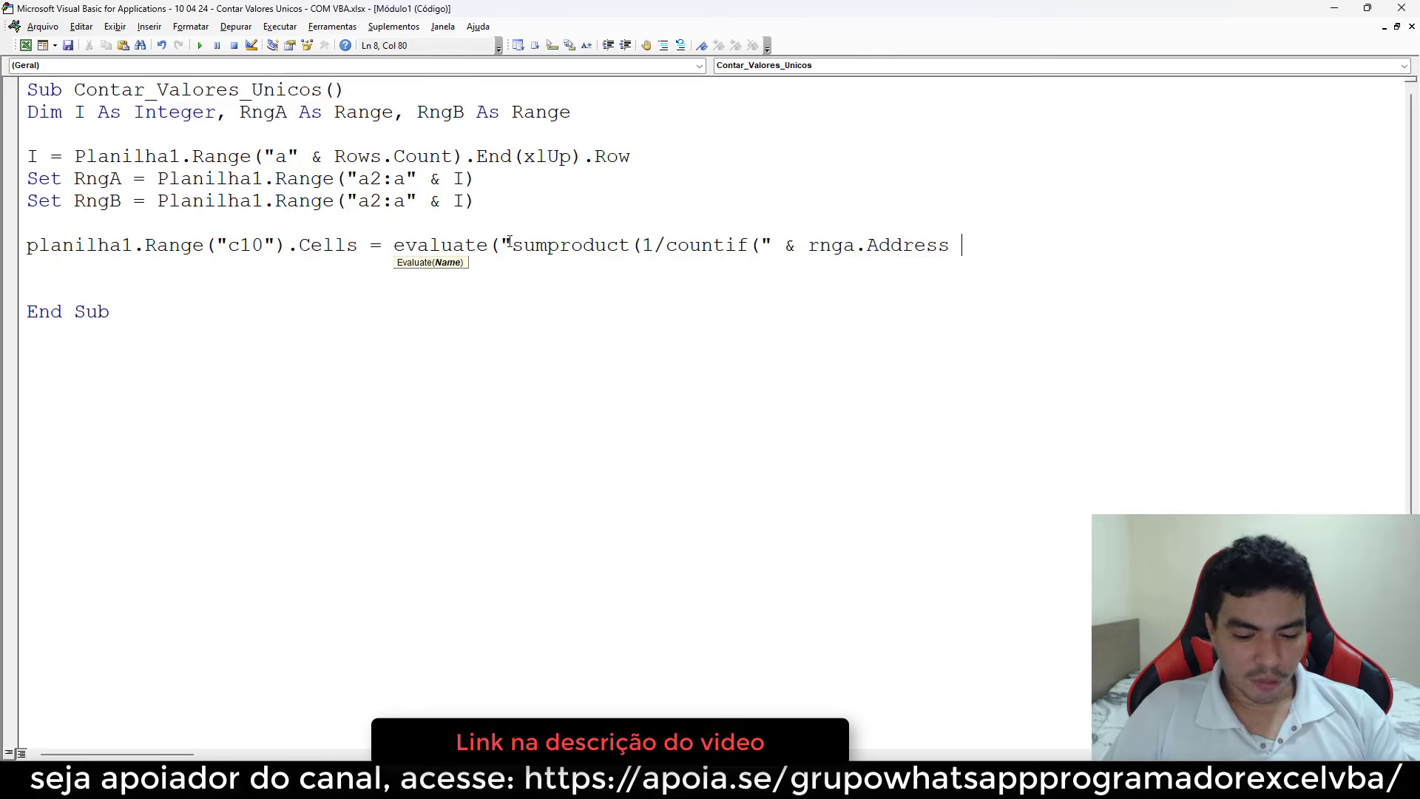
{"action": "type", "text": "& "}
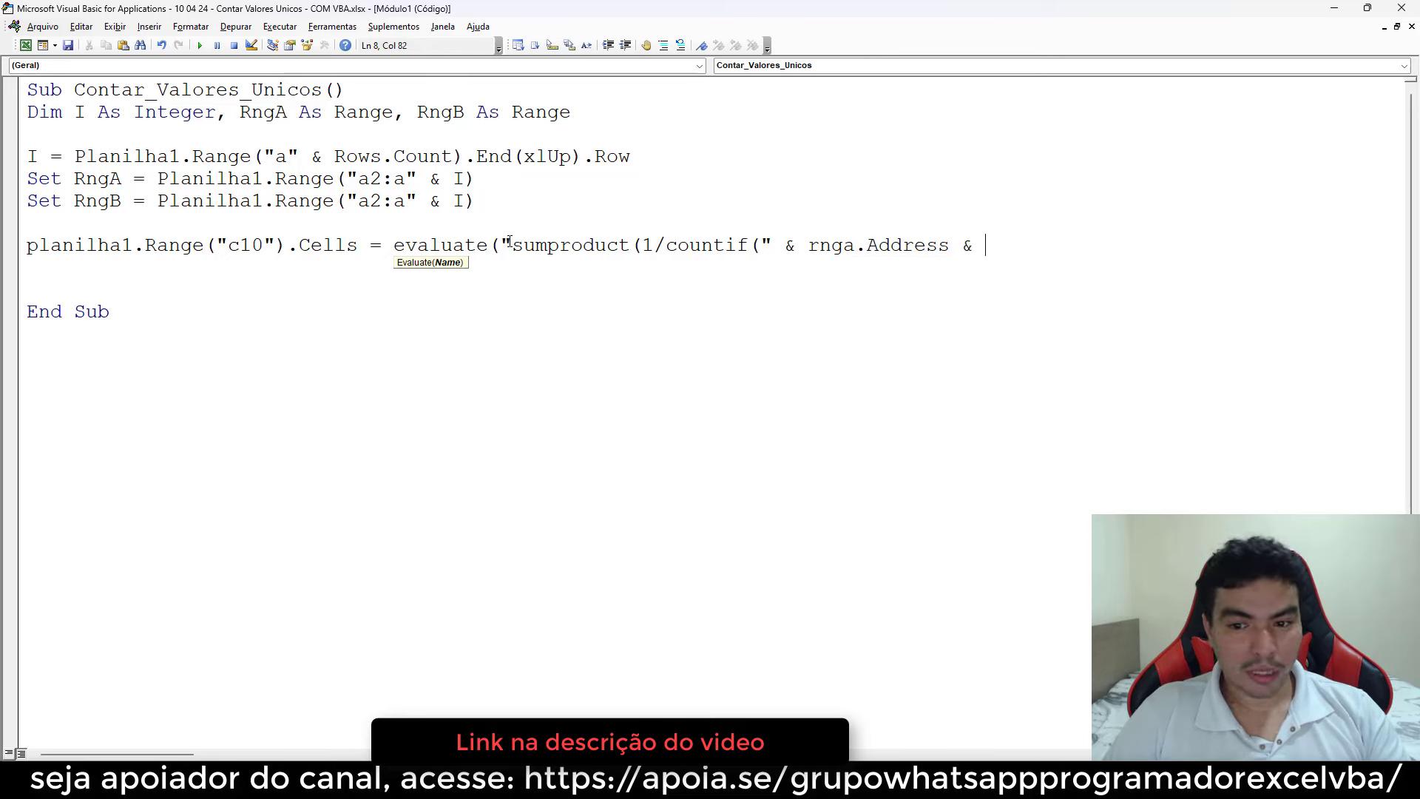
{"action": "type", "text": "\""}
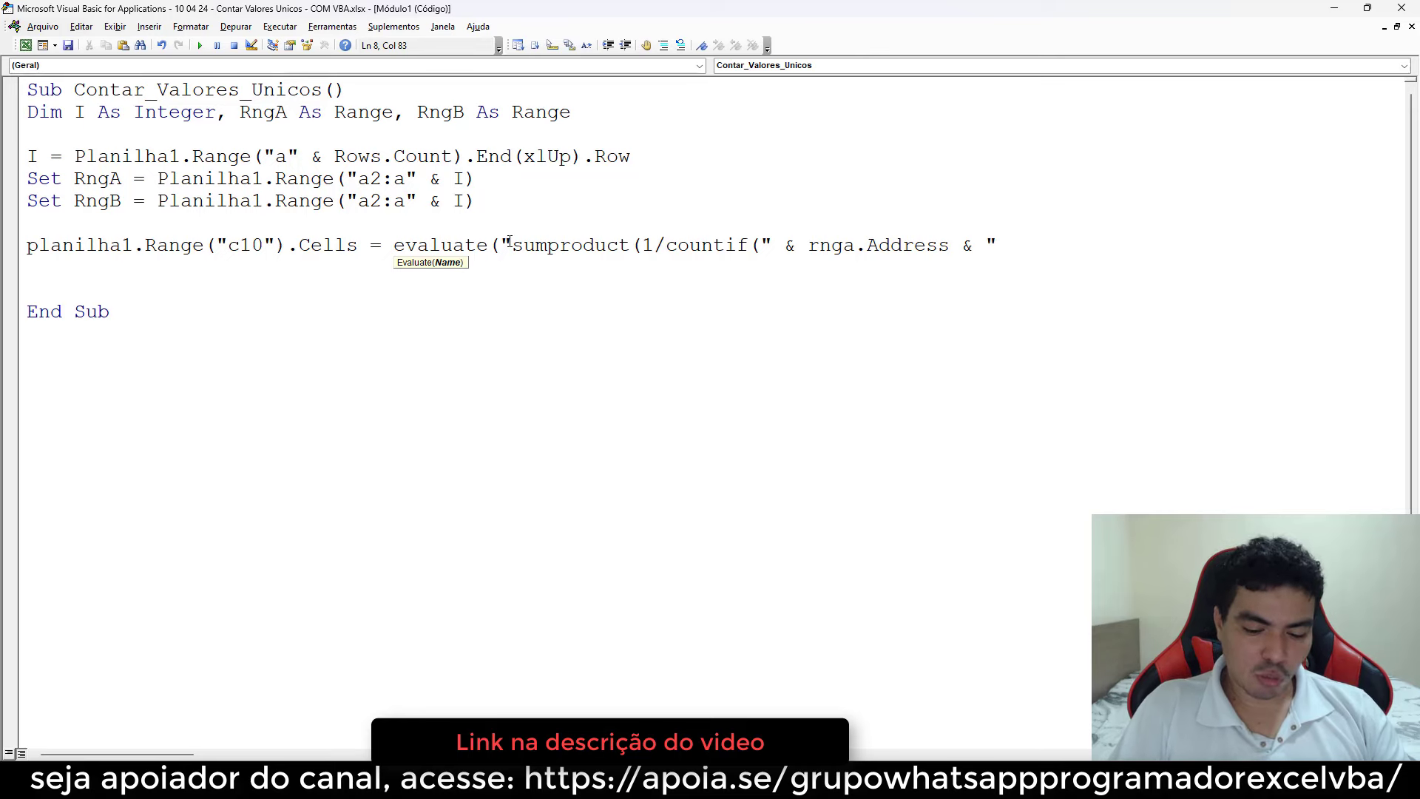
{"action": "type", "text": ",\" "}
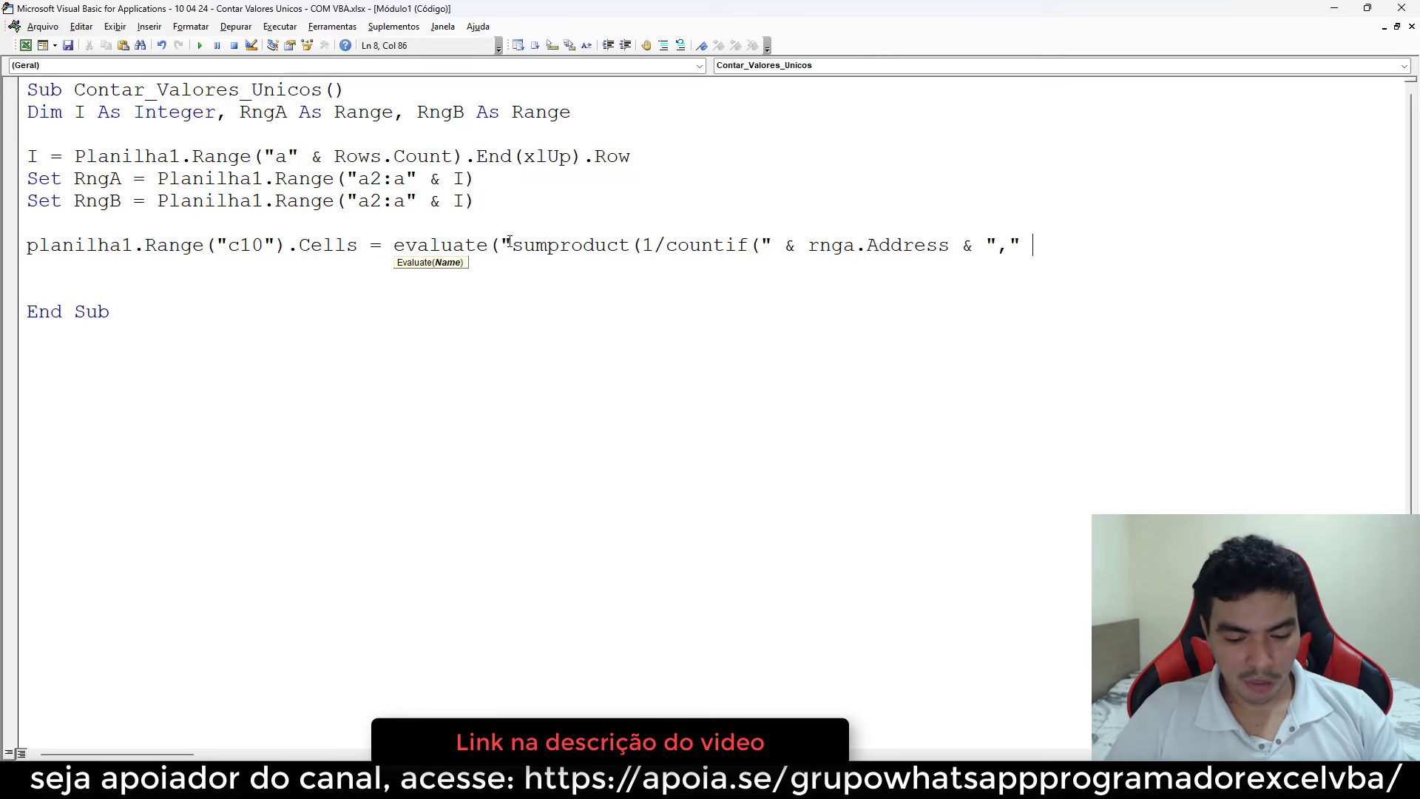
{"action": "type", "text": "& "}
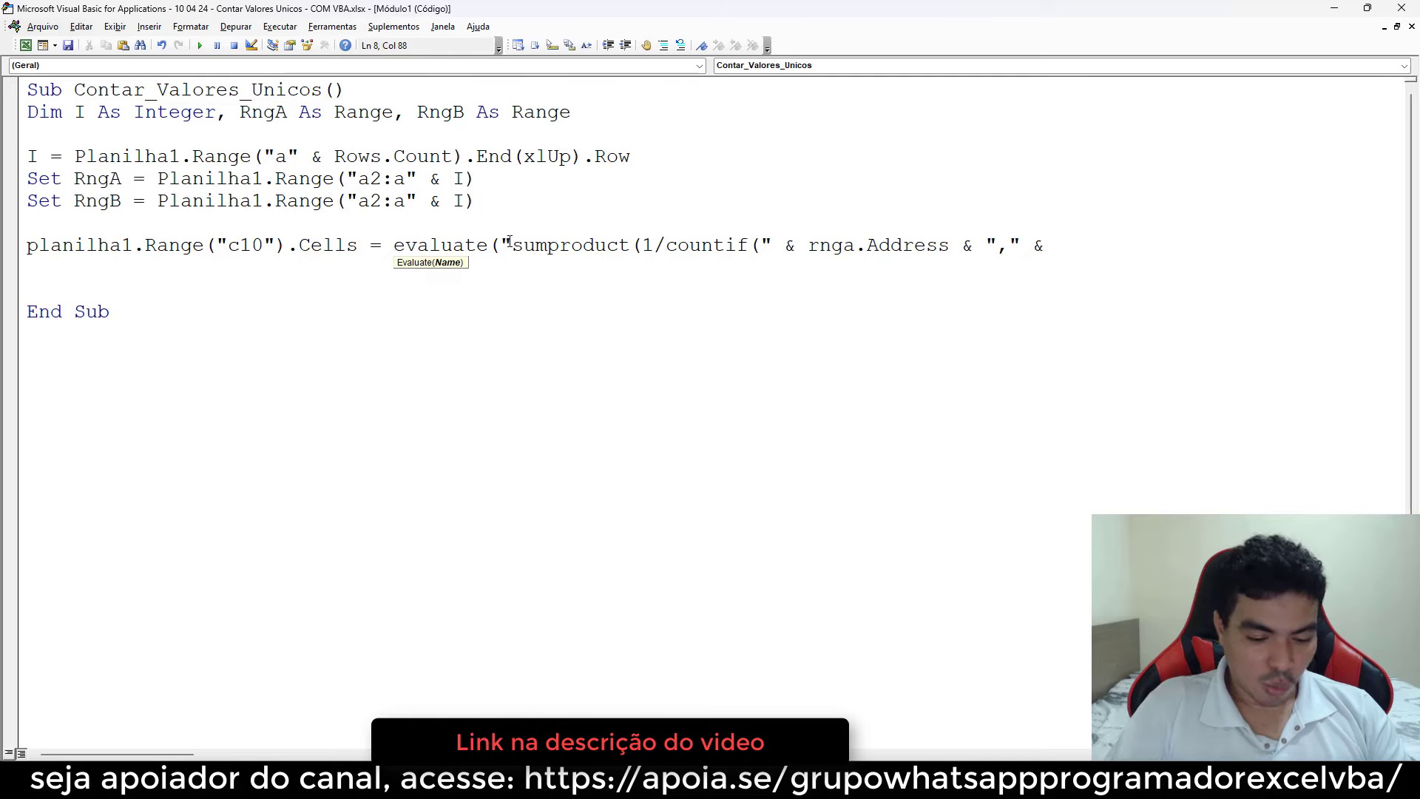
{"action": "type", "text": "rngb"}
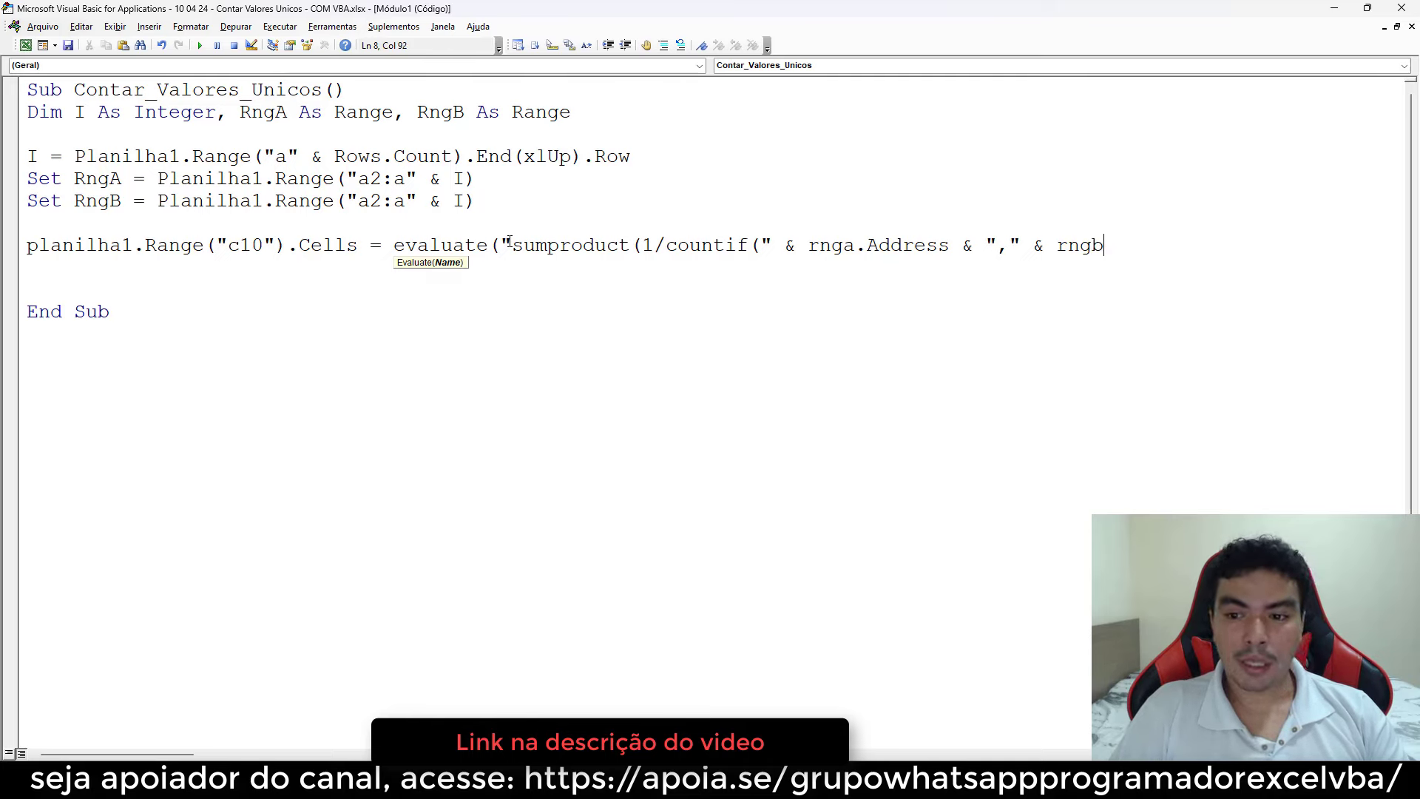
{"action": "type", "text": ".a"}
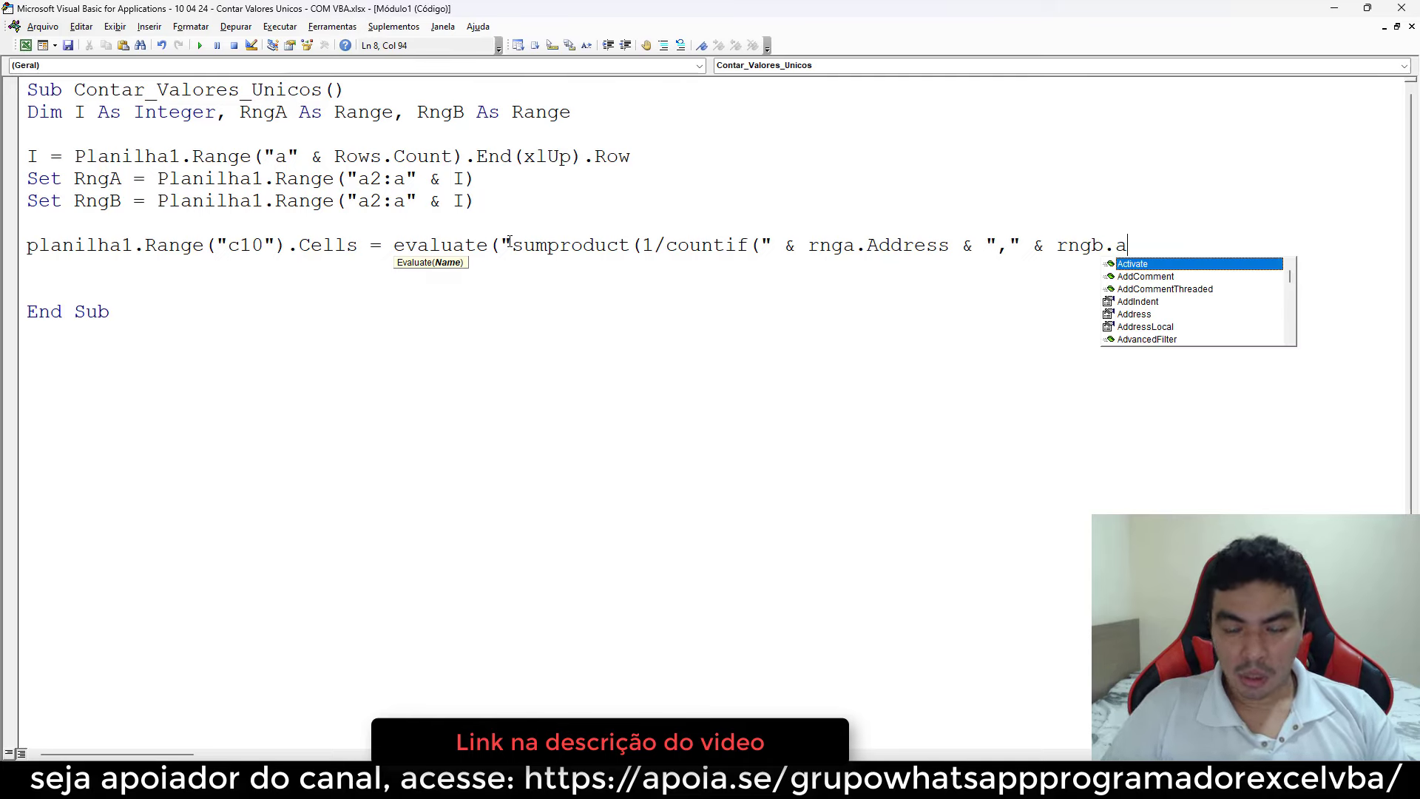
Step: Complete the Evaluate call with RngB.Address & "))" and commit the line
{"action": "key", "text": "Down"}
{"action": "key", "text": "Down"}
{"action": "key", "text": "Down"}
{"action": "key", "text": "Down"}
{"action": "key", "text": "Tab"}
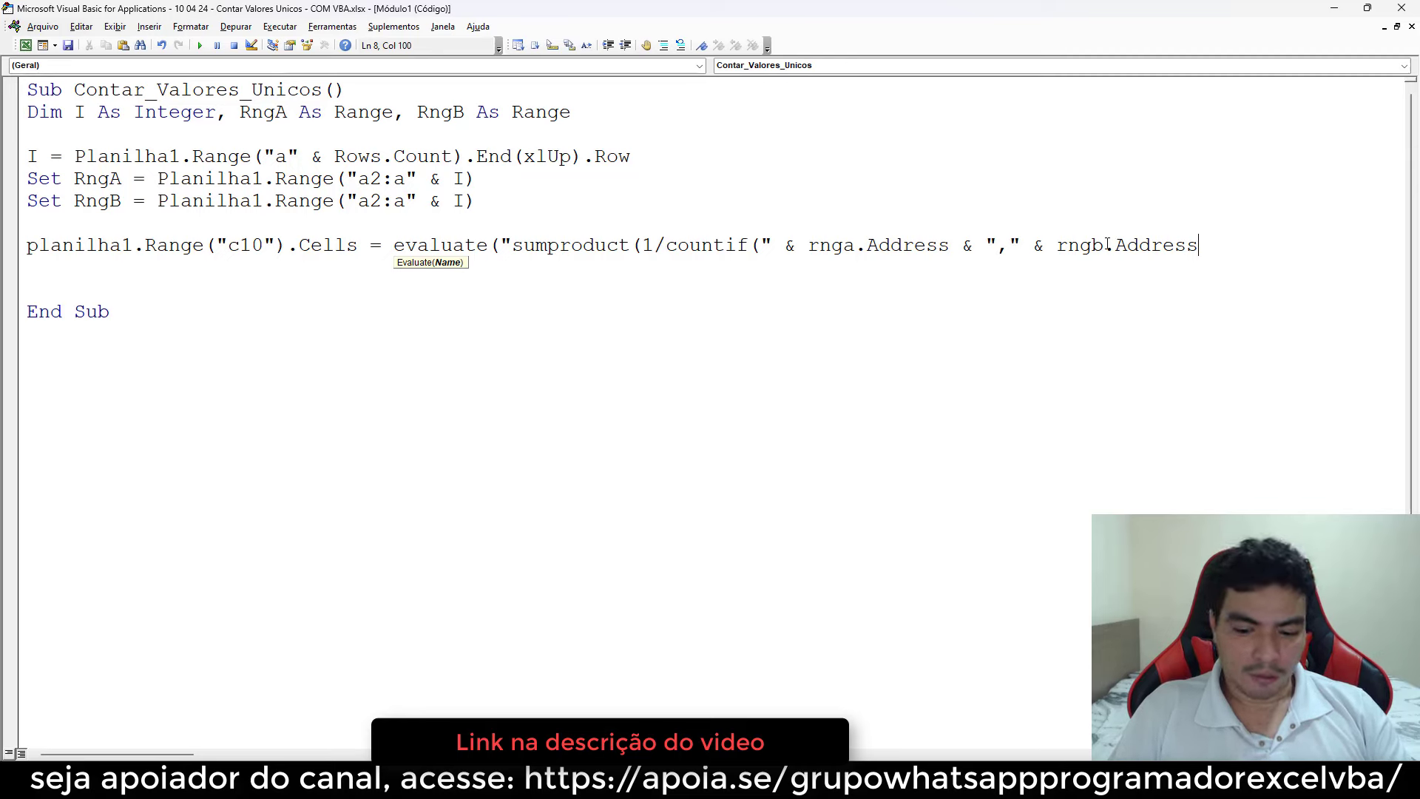
{"action": "type", "text": "&\""}
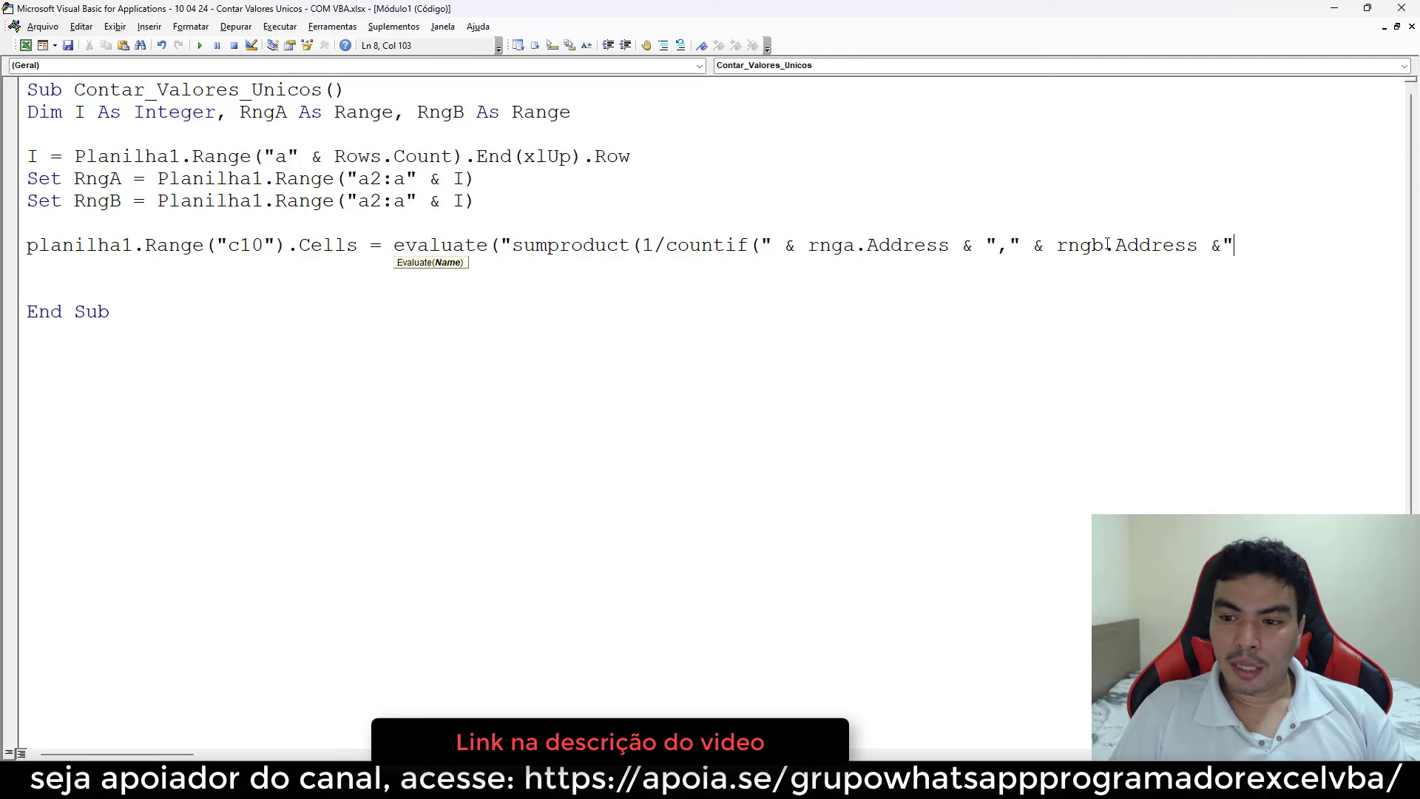
{"action": "type", "text": ")"}
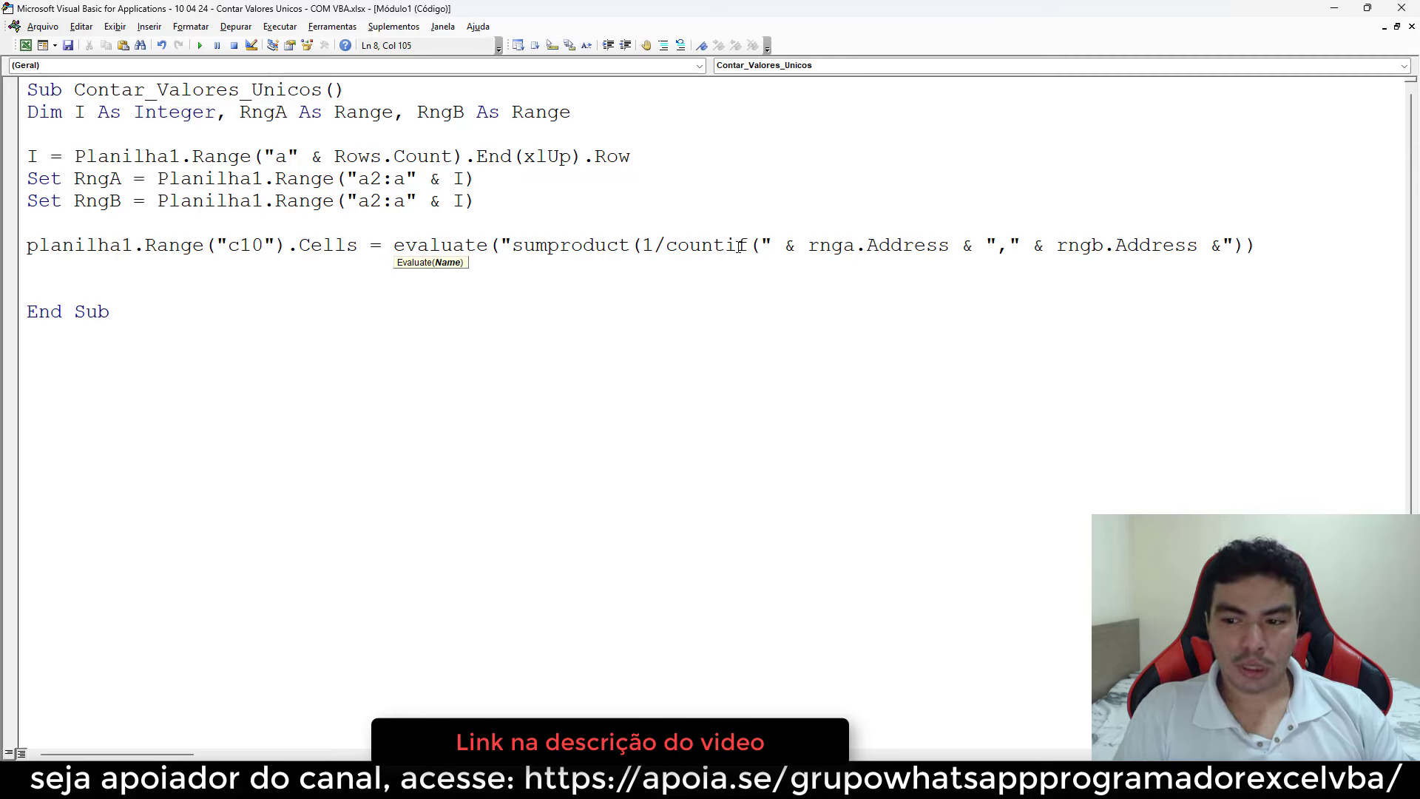
{"action": "type", "text": "\")"}
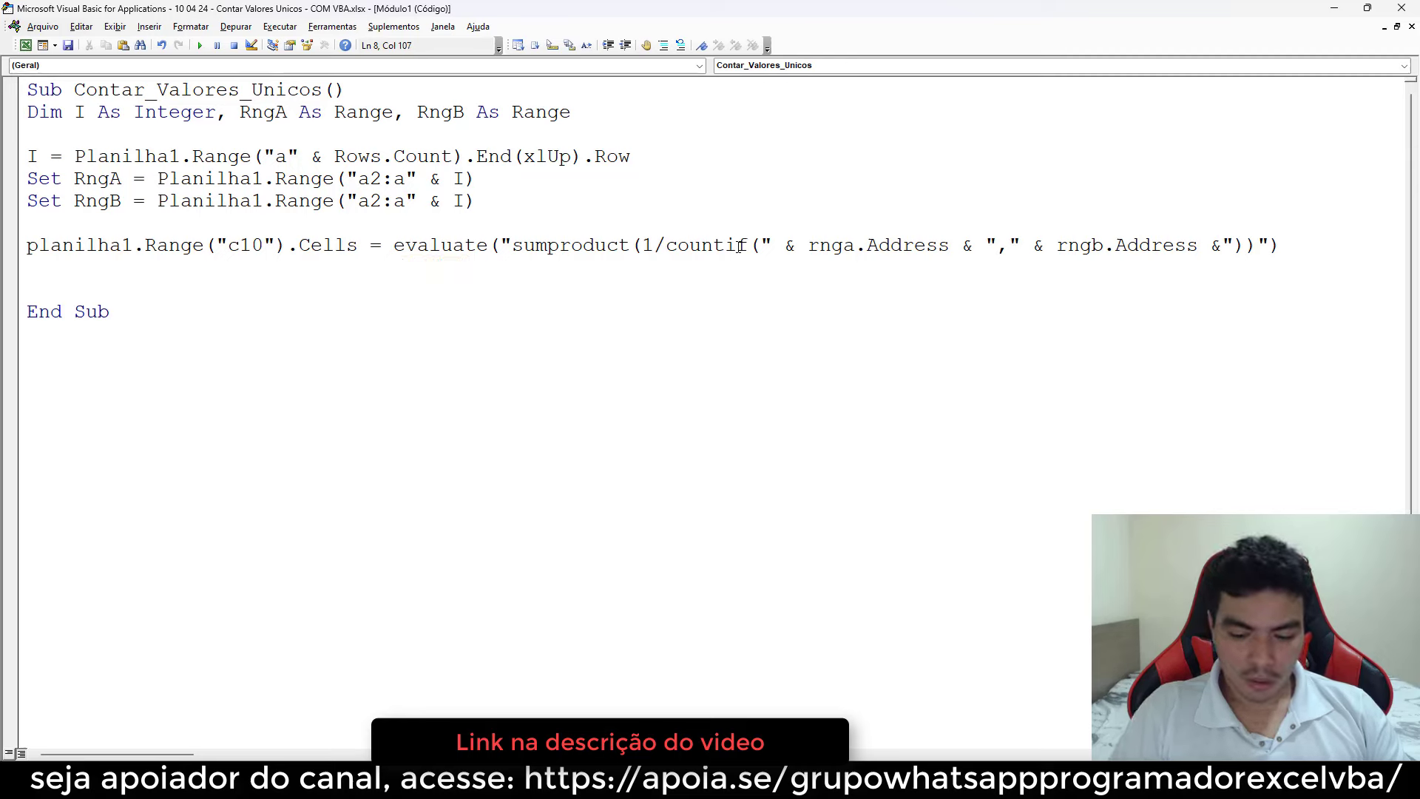
{"action": "key", "text": "Return"}
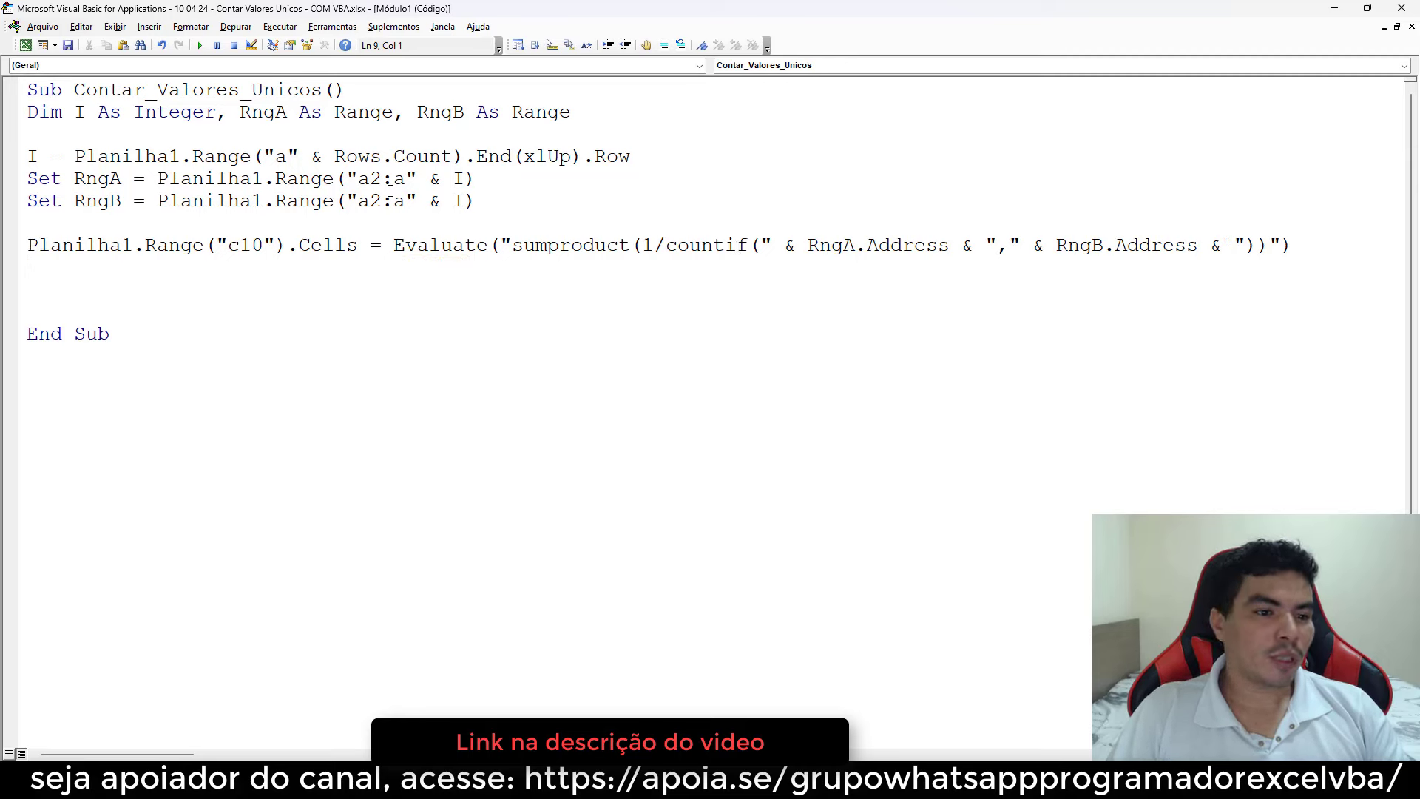
Step: Move the triangle shape down to around rows 33–35 of the sheet
{"action": "left_click", "coordinate": [27, 46]}
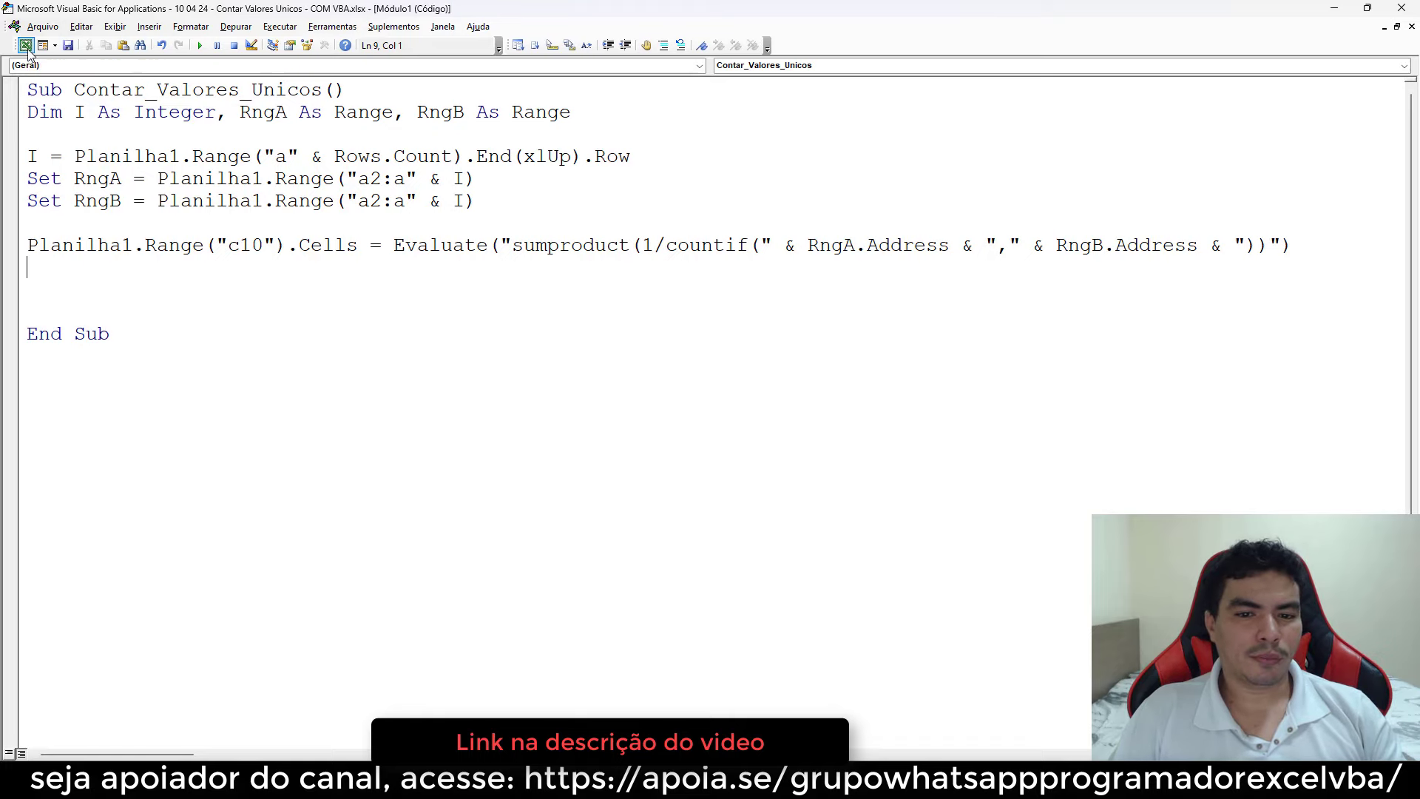
{"action": "right_click", "coordinate": [543, 259]}
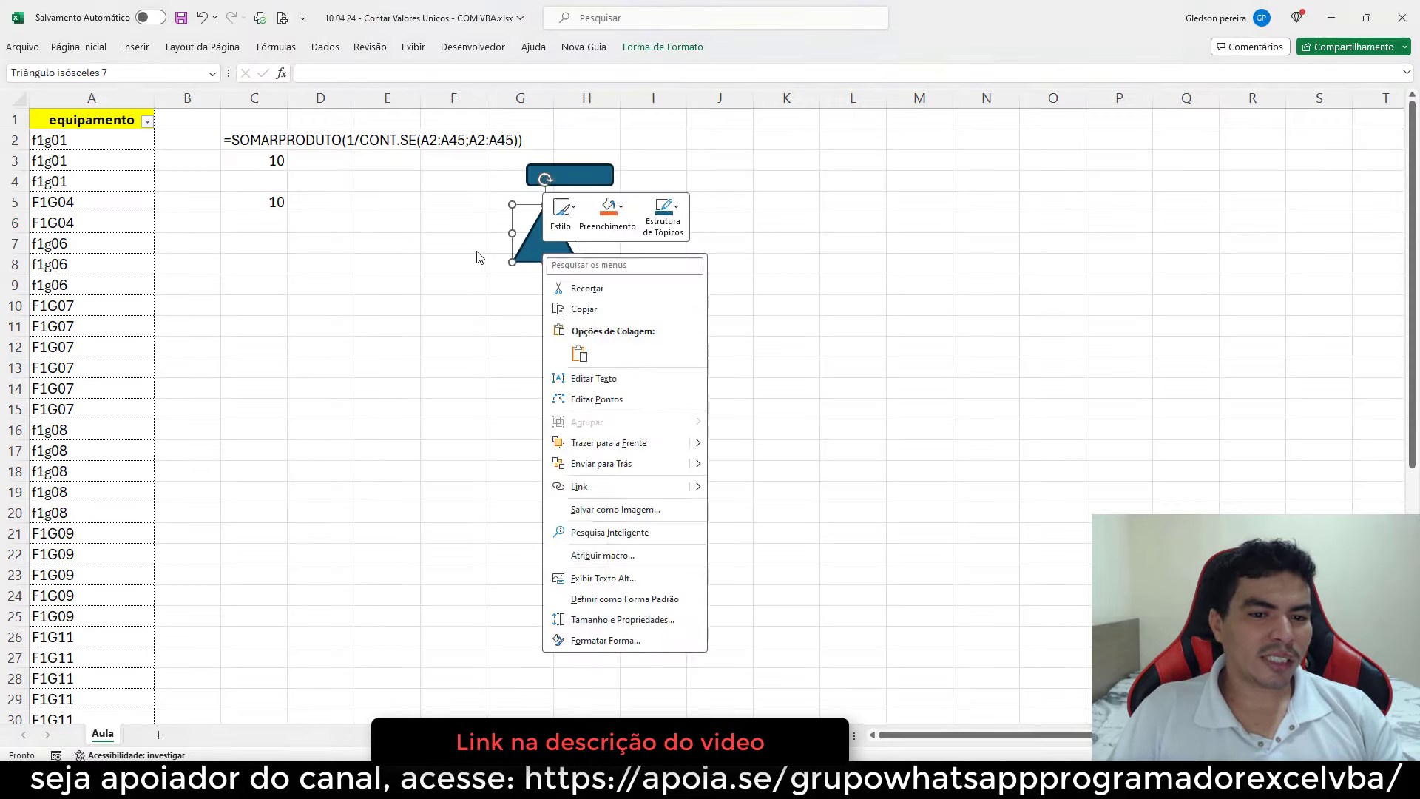
{"action": "left_click", "coordinate": [543, 252]}
{"action": "left_click_drag", "start_coordinate": [544, 252], "coordinate": [333, 639]}
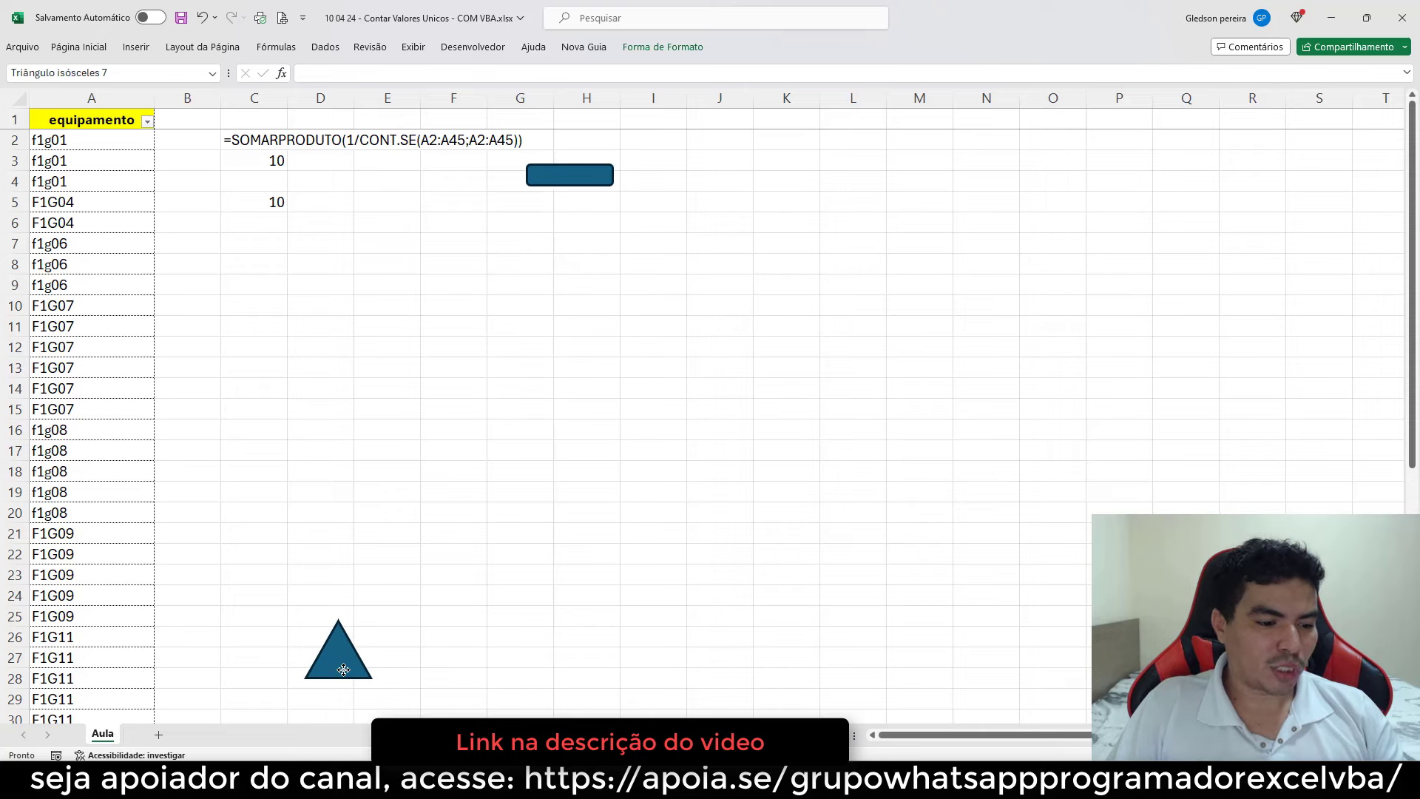
{"action": "scroll", "coordinate": [337, 643], "scroll_direction": "down", "scroll_amount": 2}
{"action": "scroll", "coordinate": [346, 640], "scroll_direction": "down", "scroll_amount": 5}
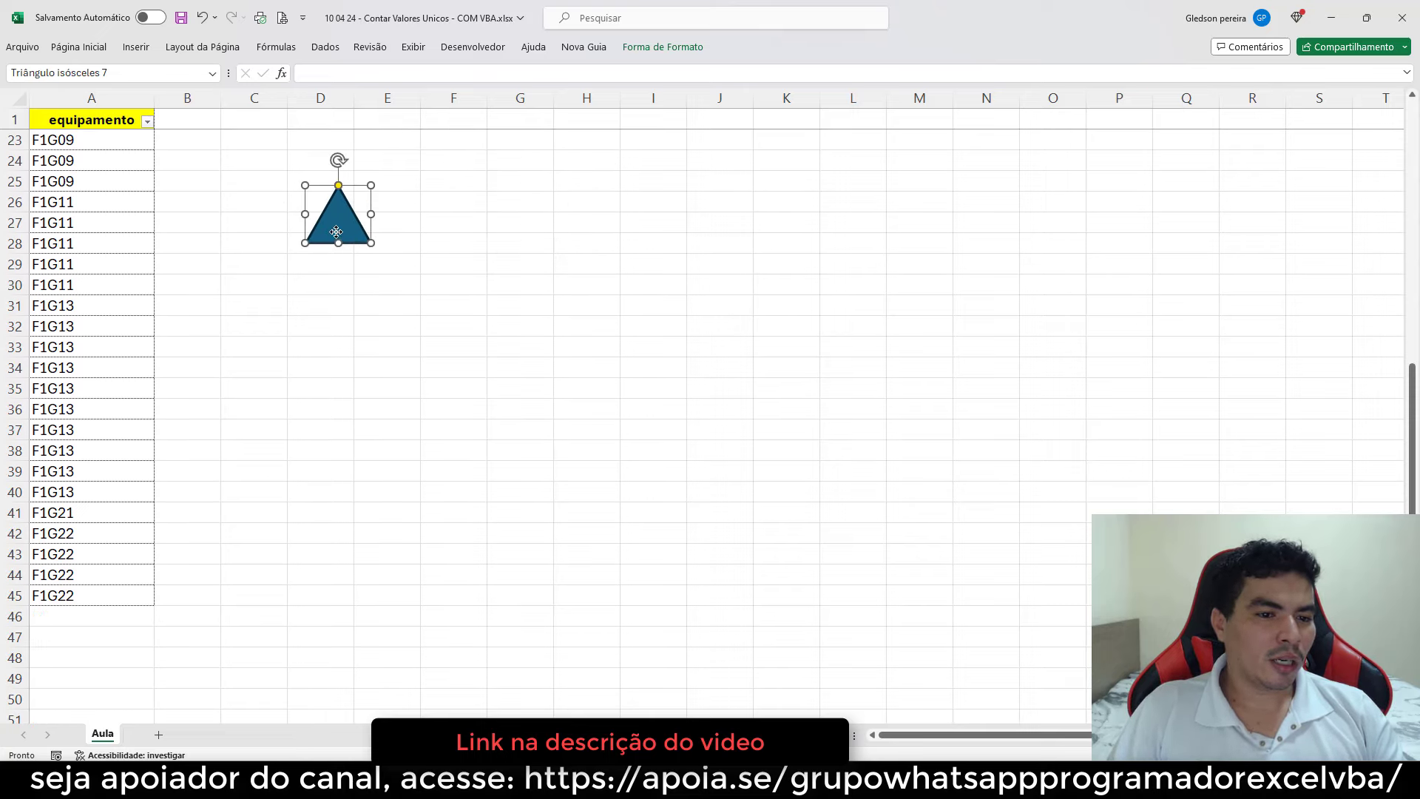
{"action": "left_click_drag", "start_coordinate": [337, 236], "coordinate": [339, 387]}
{"action": "left_click", "coordinate": [269, 453]}
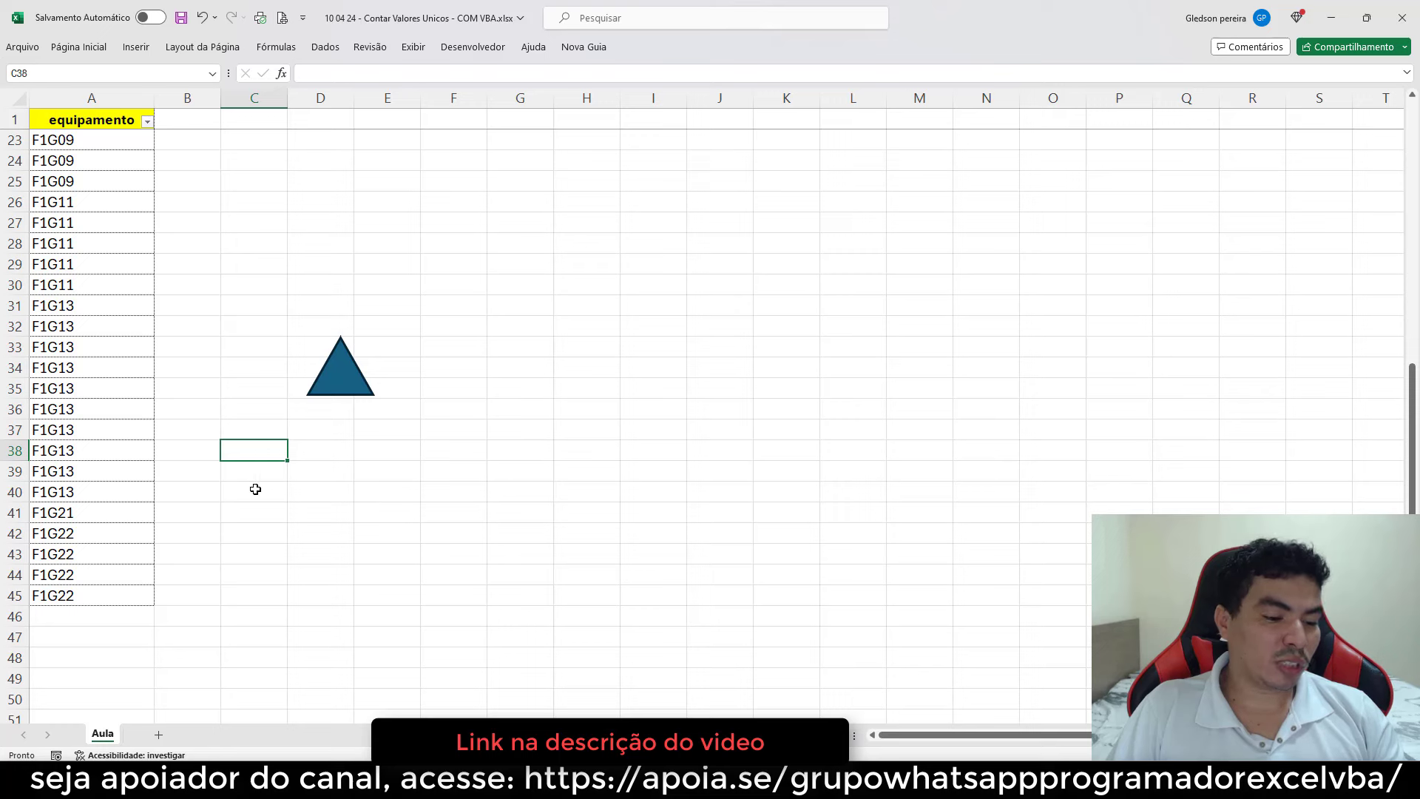
Step: Check that cell C10 holds the unique count 10
{"action": "scroll", "coordinate": [279, 463], "scroll_direction": "up", "scroll_amount": 1}
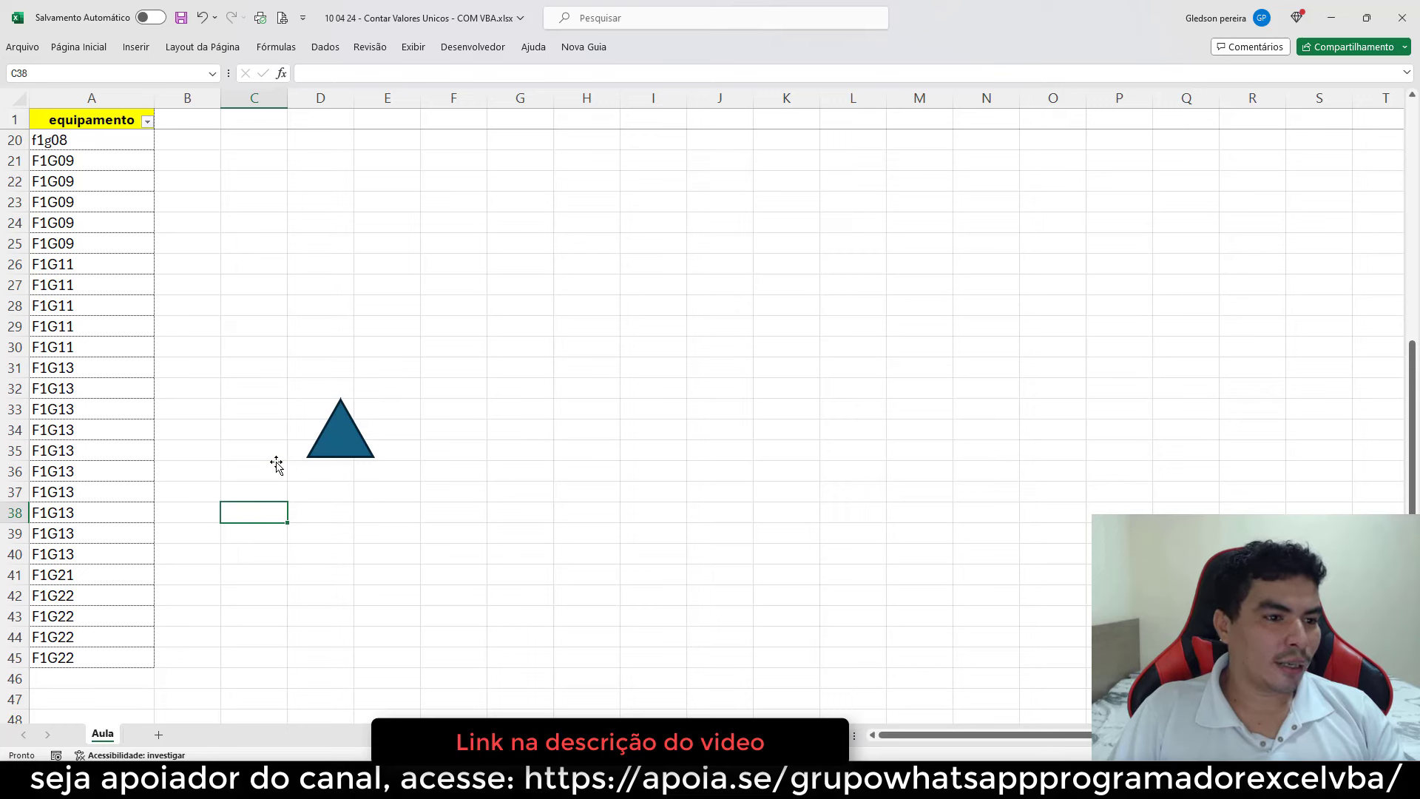
{"action": "scroll", "coordinate": [277, 464], "scroll_direction": "up", "scroll_amount": 1}
{"action": "scroll", "coordinate": [298, 457], "scroll_direction": "up", "scroll_amount": 1}
{"action": "scroll", "coordinate": [299, 459], "scroll_direction": "up", "scroll_amount": 1}
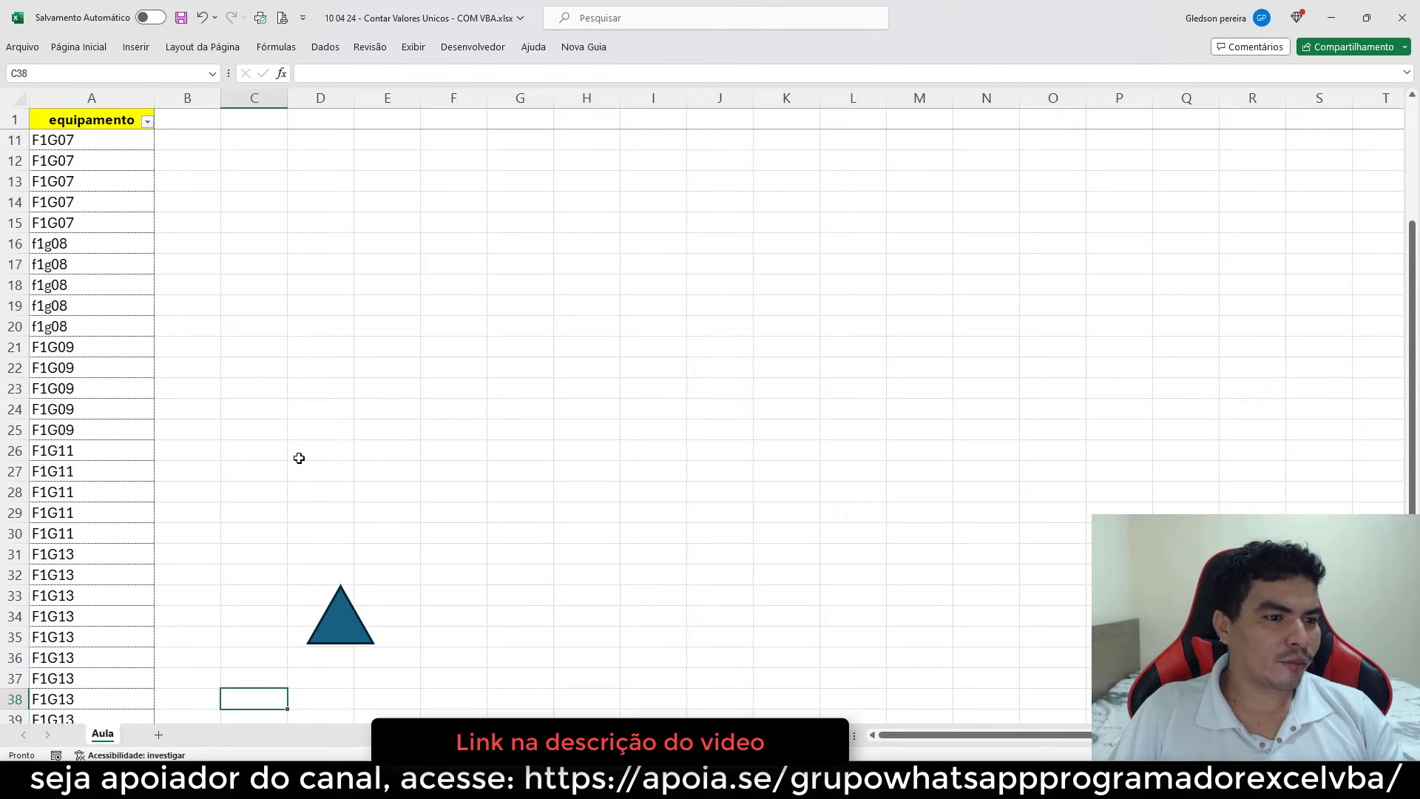
{"action": "scroll", "coordinate": [348, 533], "scroll_direction": "up", "scroll_amount": 1}
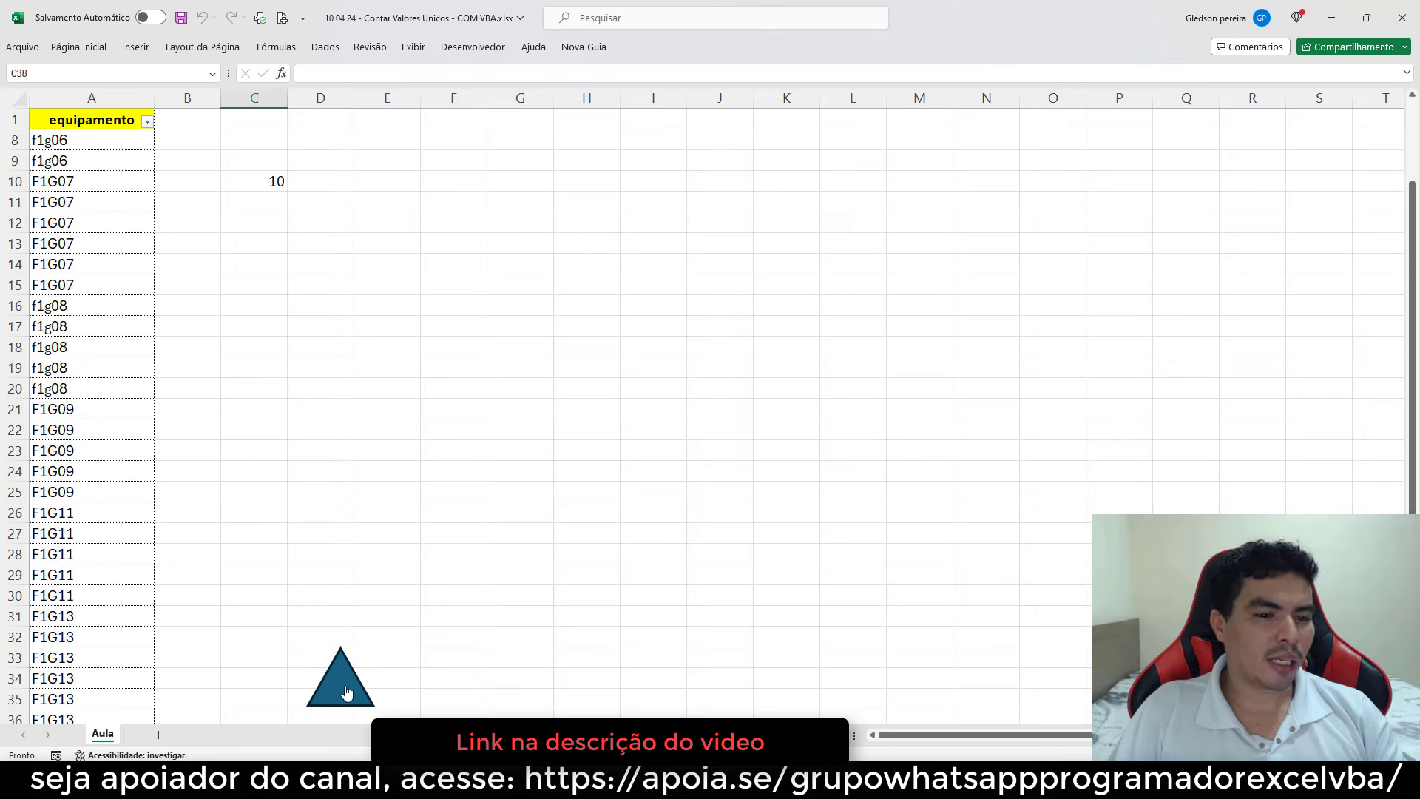
{"action": "left_click", "coordinate": [271, 189]}
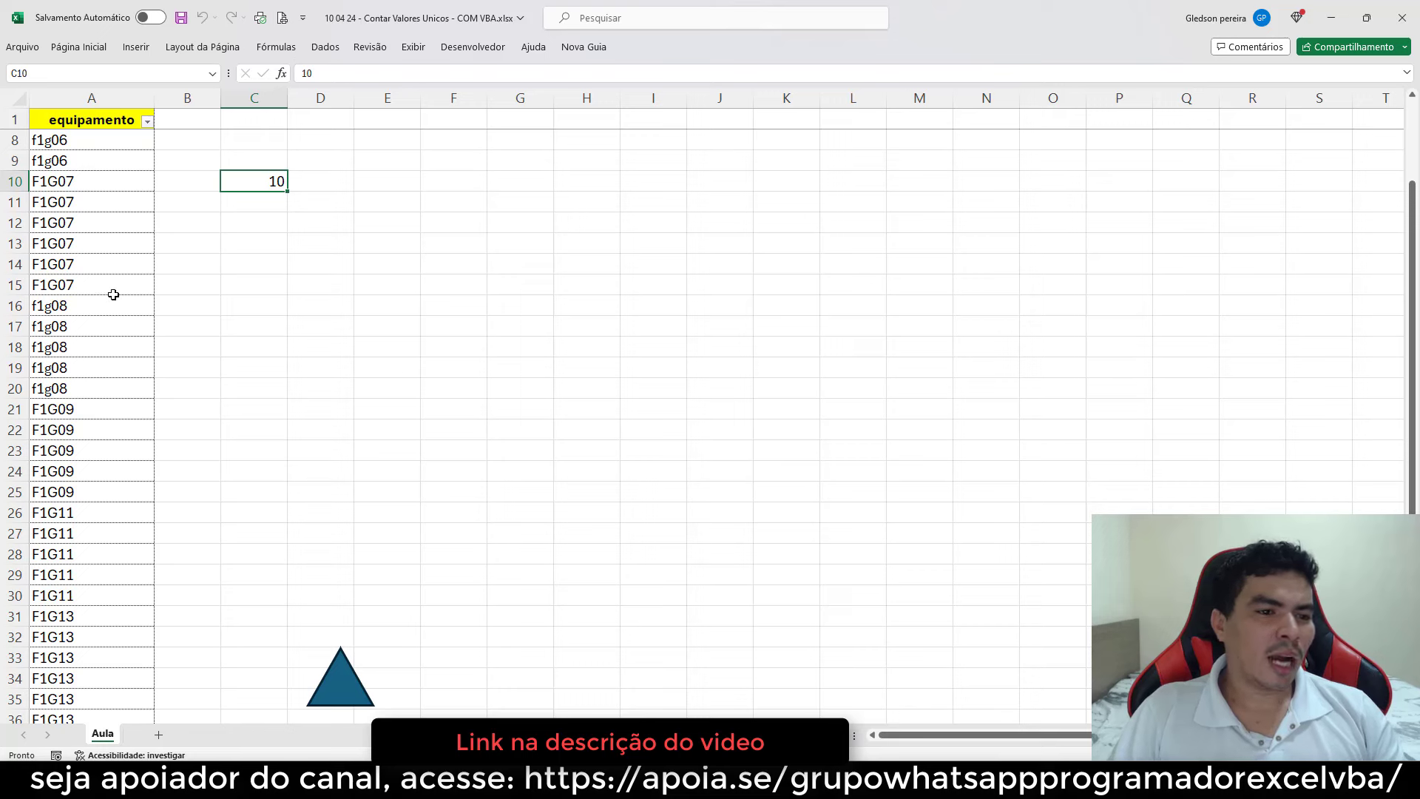
Step: Select A46, the first empty cell below column A's data
{"action": "scroll", "coordinate": [113, 295], "scroll_direction": "down", "scroll_amount": 1}
{"action": "scroll", "coordinate": [113, 295], "scroll_direction": "down", "scroll_amount": 3}
{"action": "scroll", "coordinate": [90, 456], "scroll_direction": "down", "scroll_amount": 3}
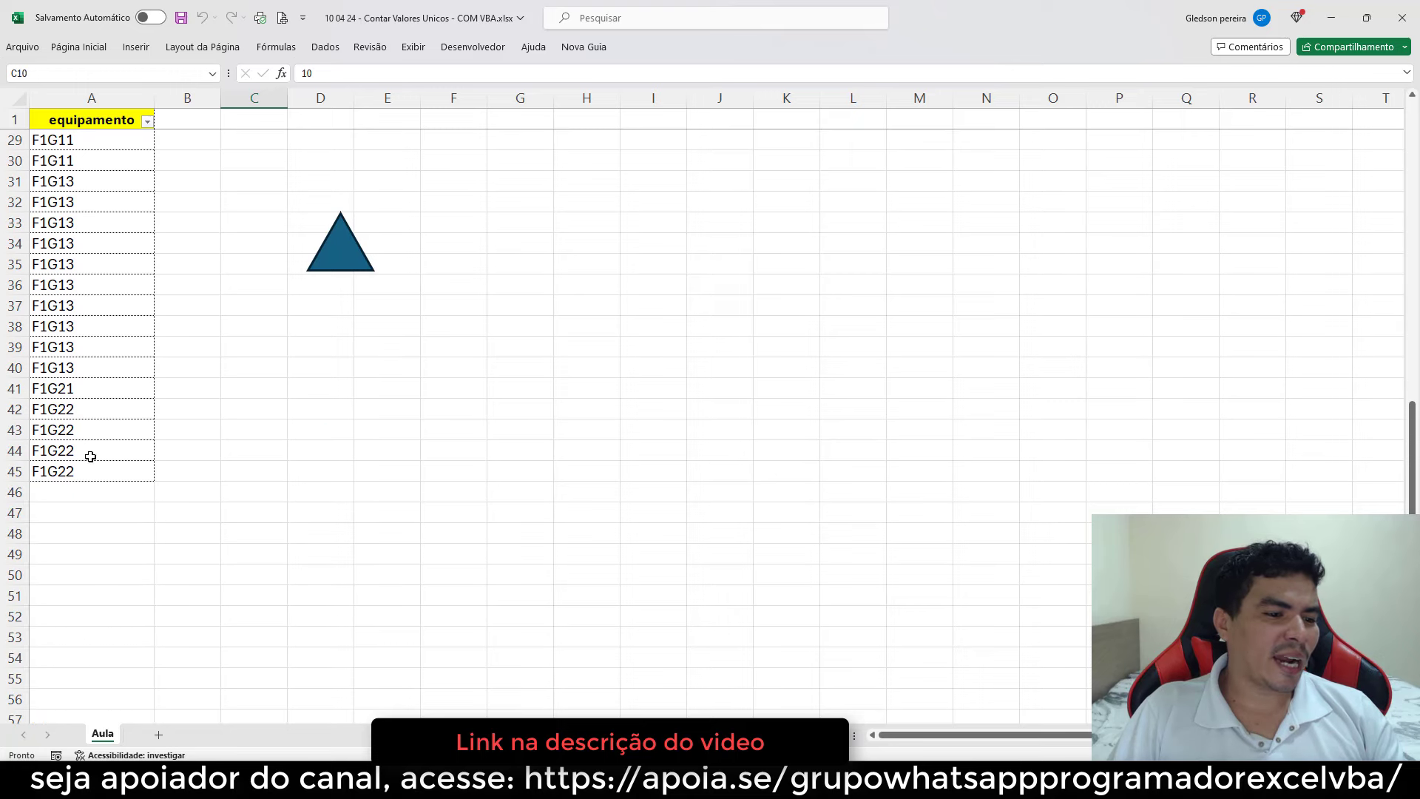
{"action": "left_click", "coordinate": [46, 495]}
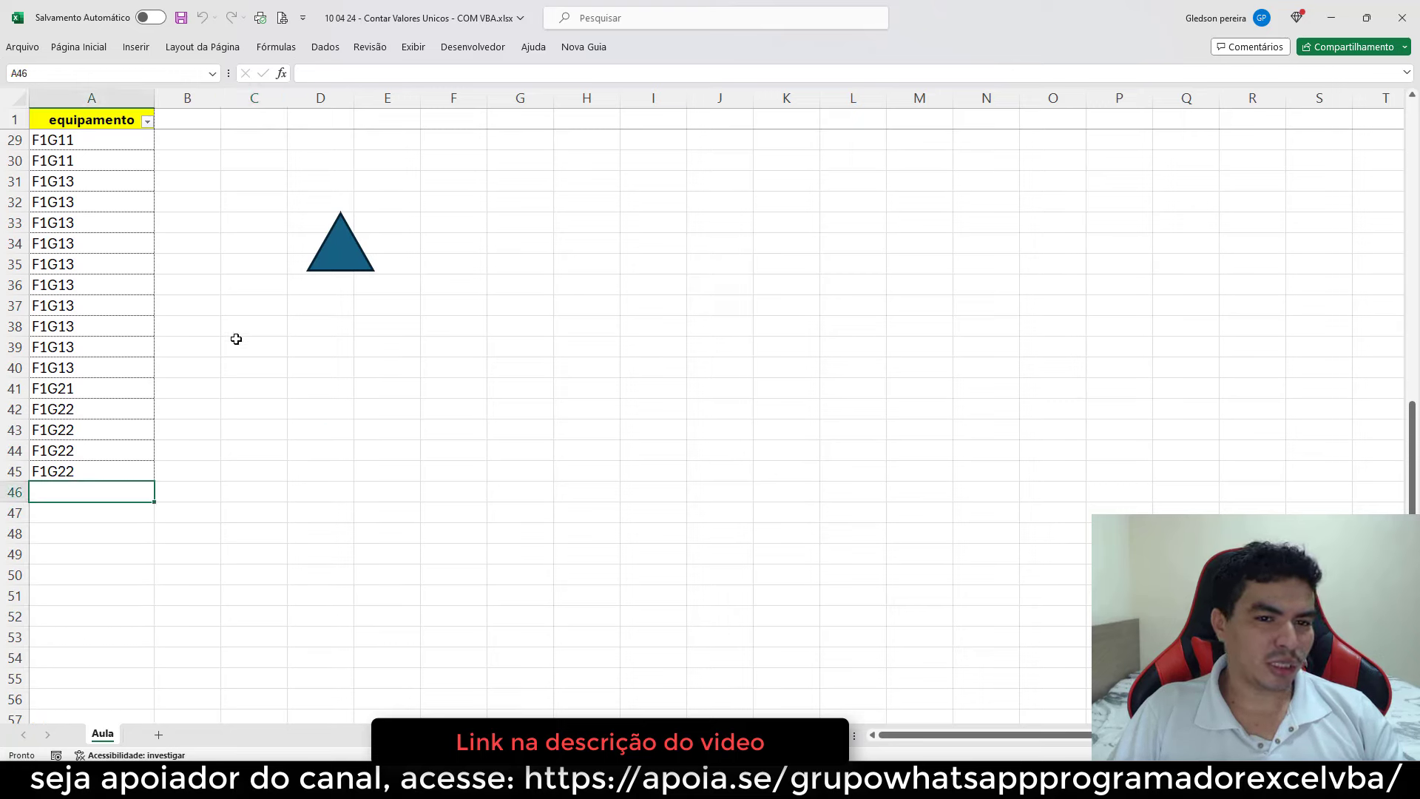
{"action": "left_click", "coordinate": [473, 47]}
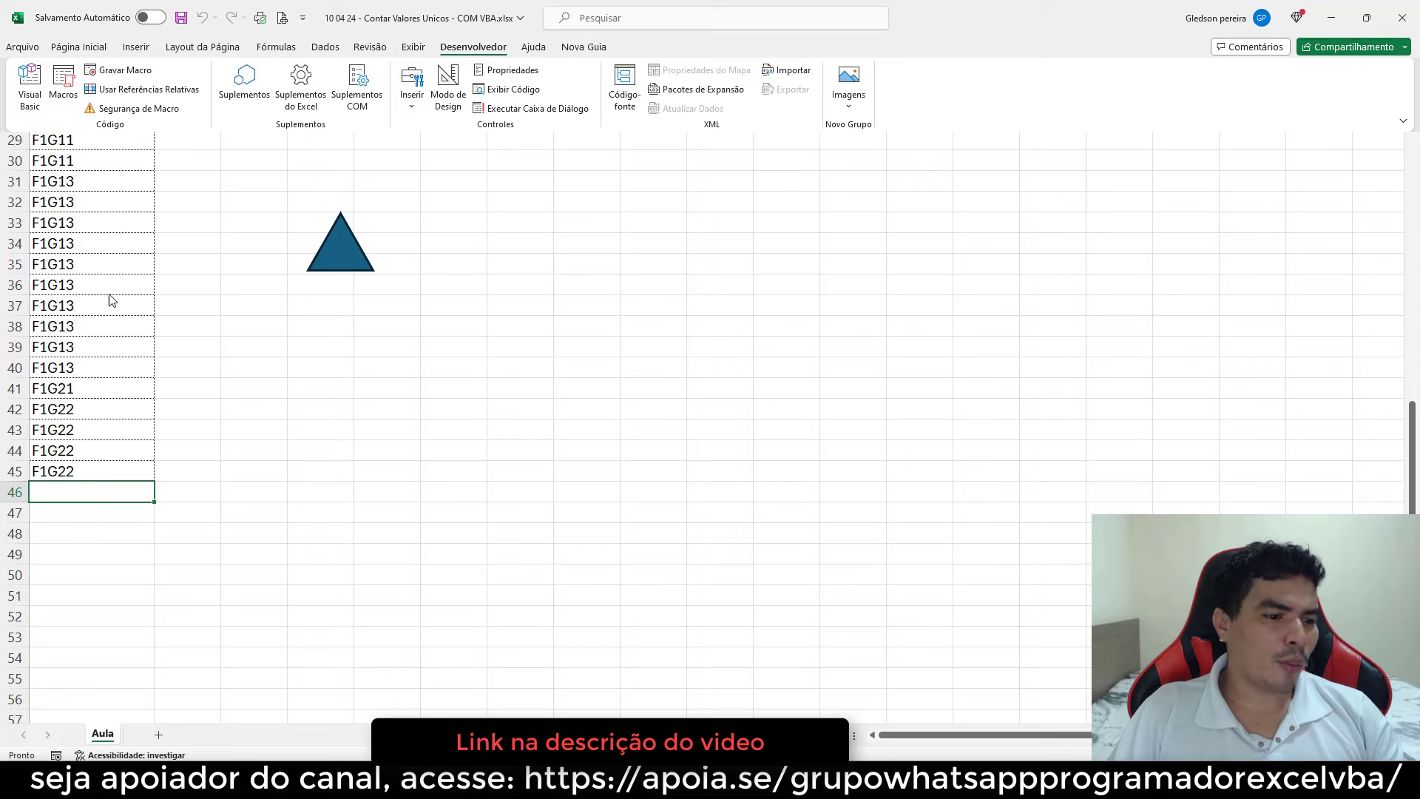
Step: Change the macro's output cell from c10 to a46 and return to the workbook
{"action": "left_click", "coordinate": [30, 83]}
{"action": "double_click", "coordinate": [244, 247]}
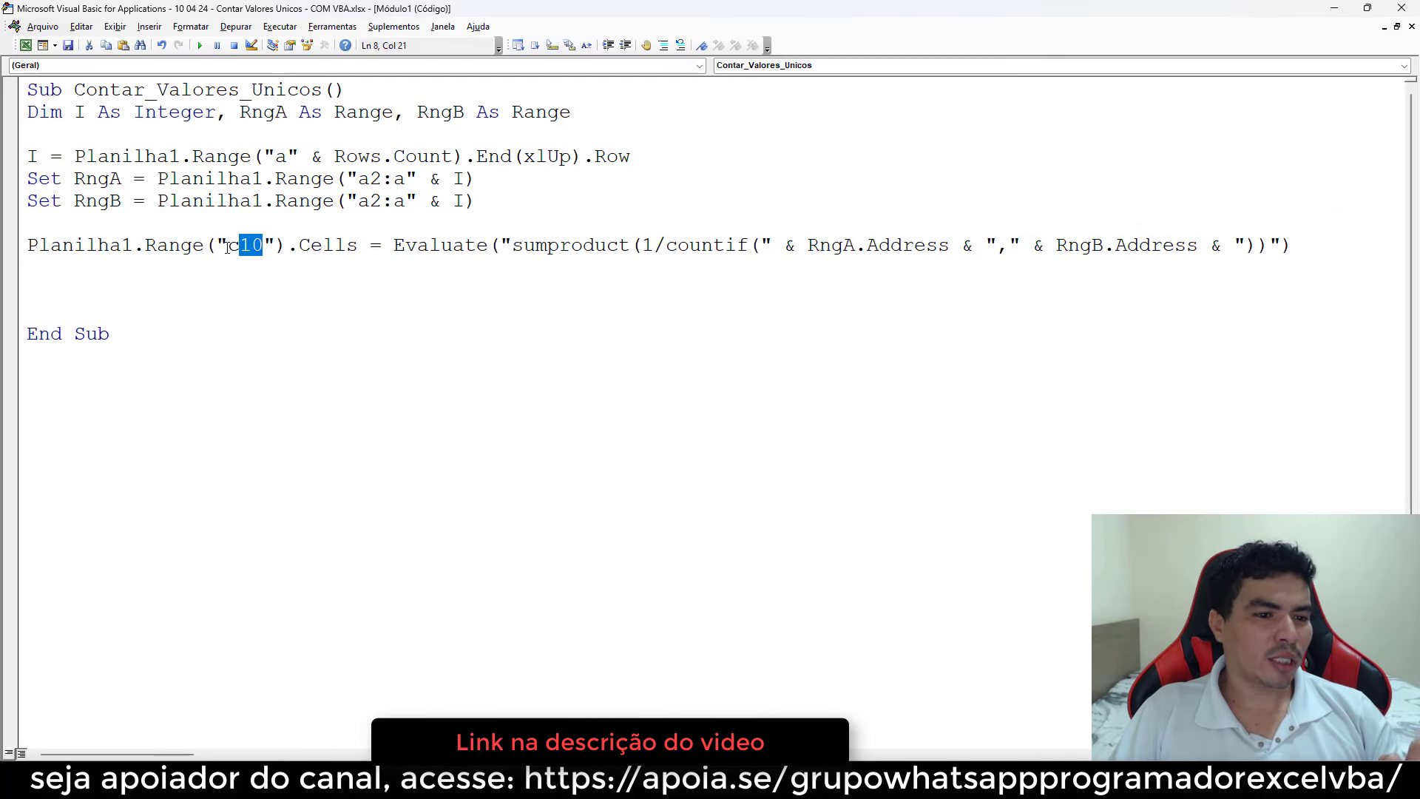
{"action": "type", "text": "a4"}
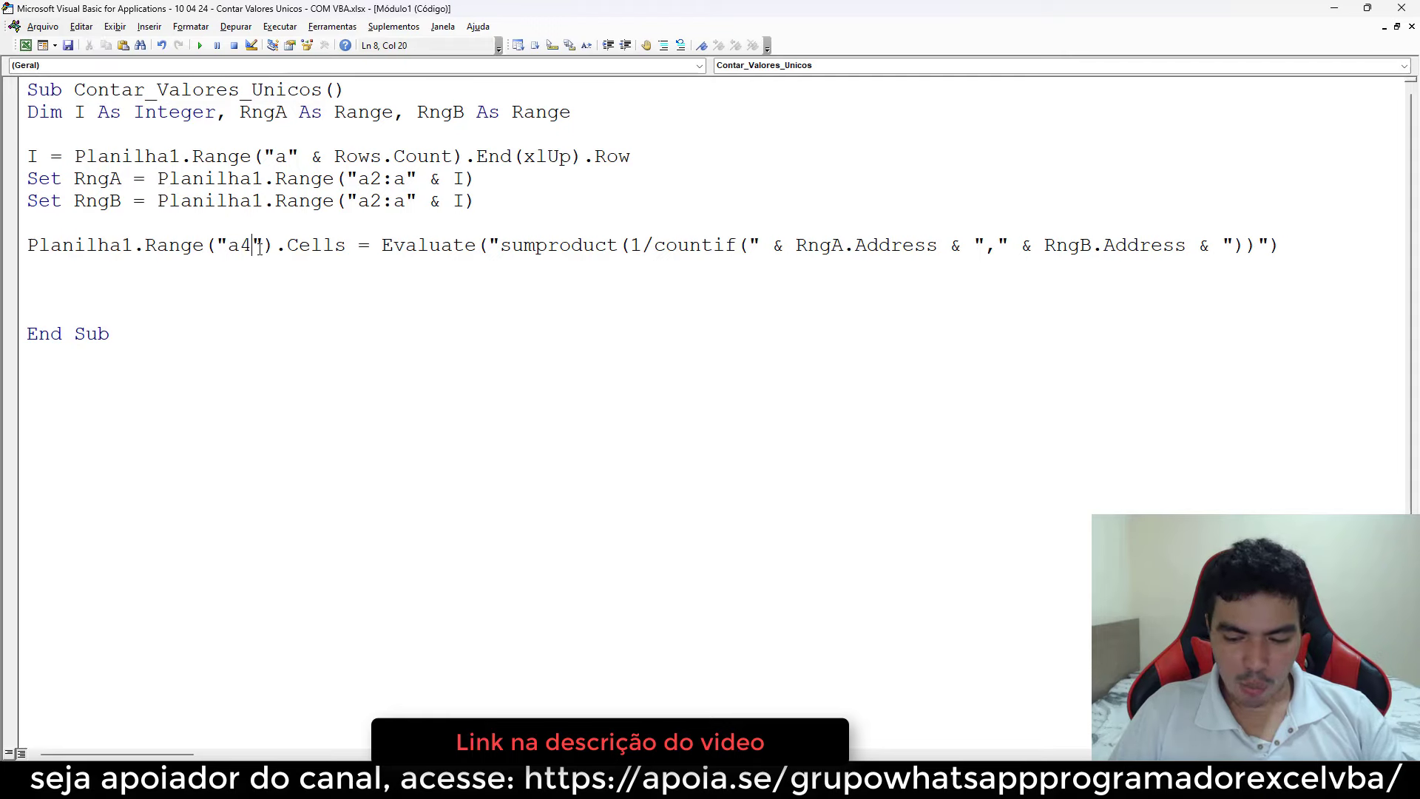
{"action": "type", "text": "6"}
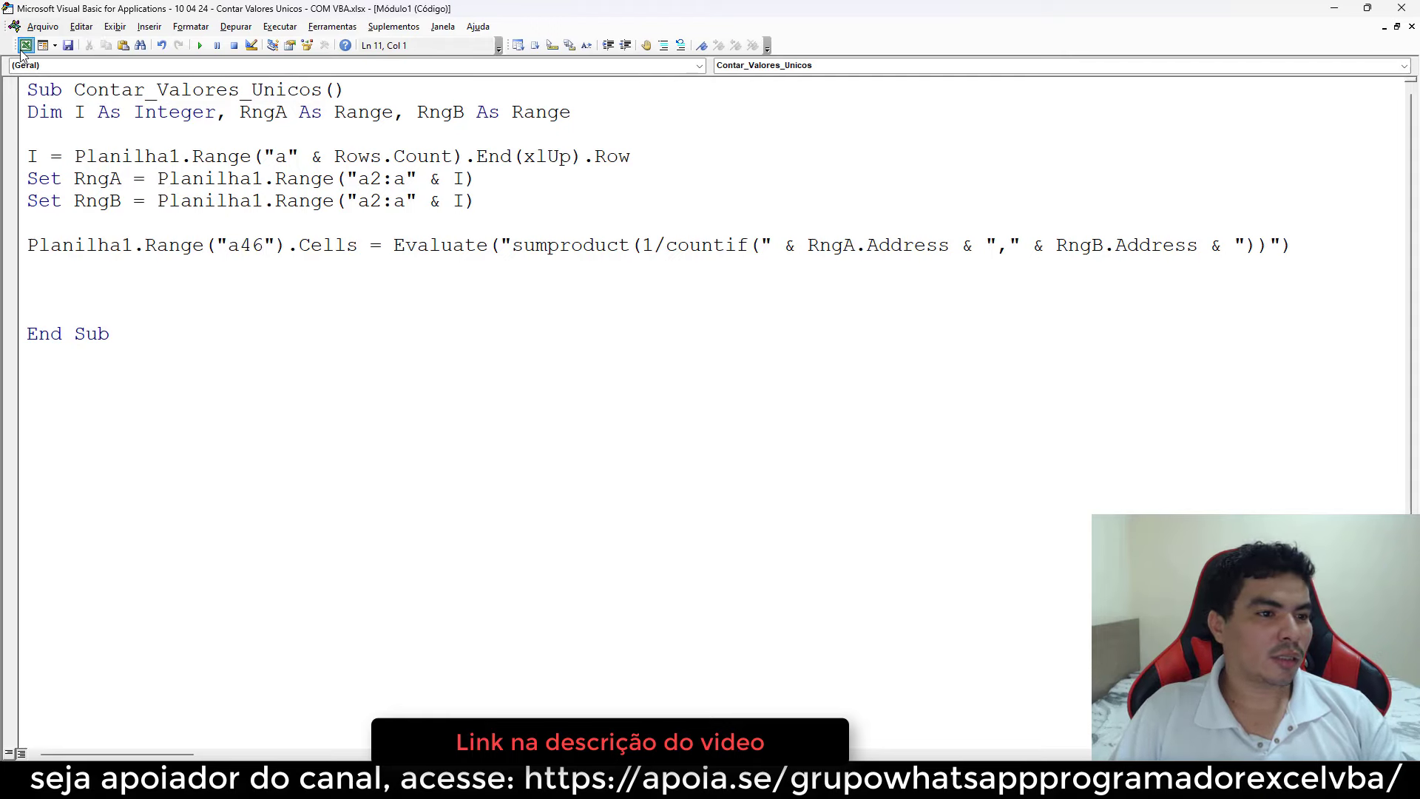
{"action": "left_click", "coordinate": [26, 45]}
Step: Run the triangle macro twice, confirming A46 shows 10 and clearing it each time
{"action": "left_click", "coordinate": [289, 387]}
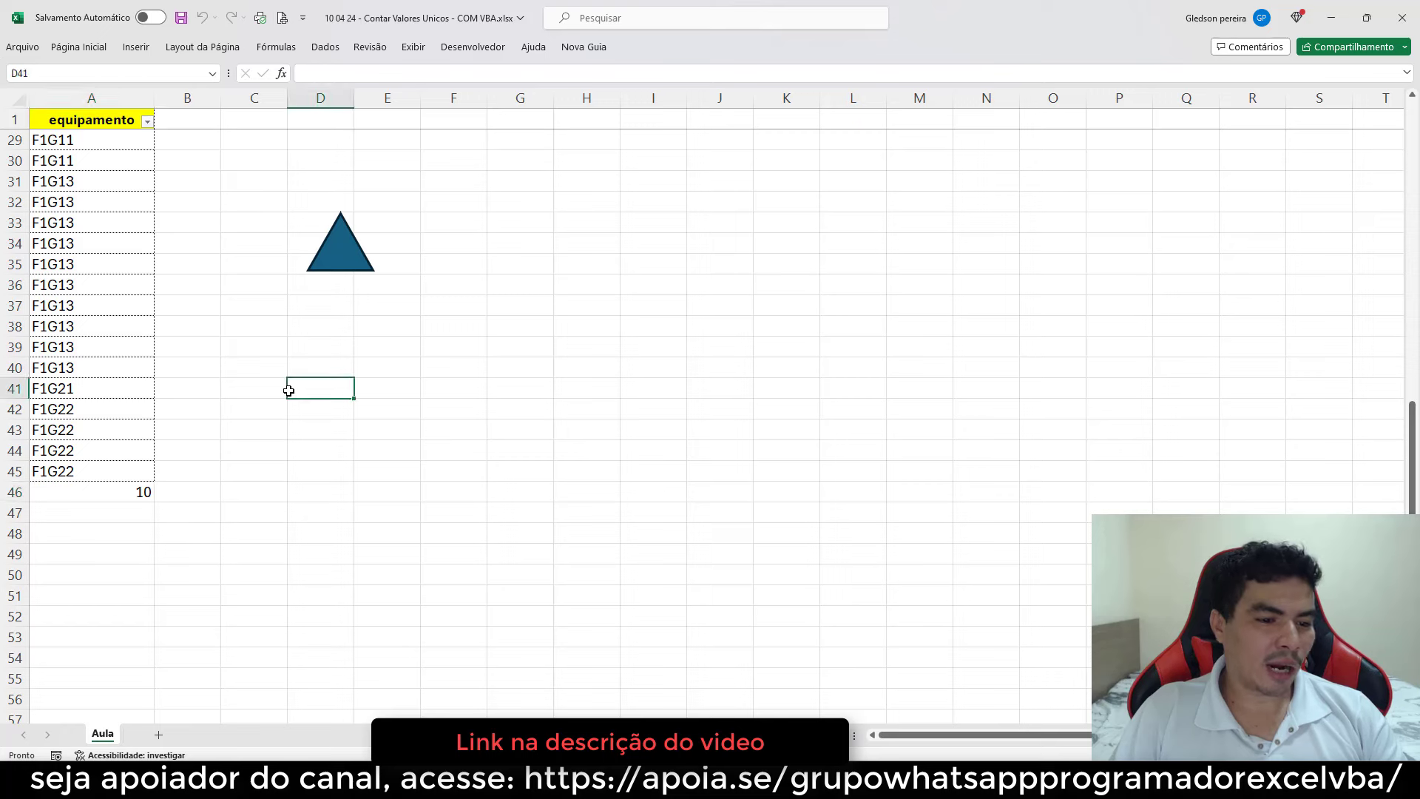
{"action": "left_click", "coordinate": [141, 486]}
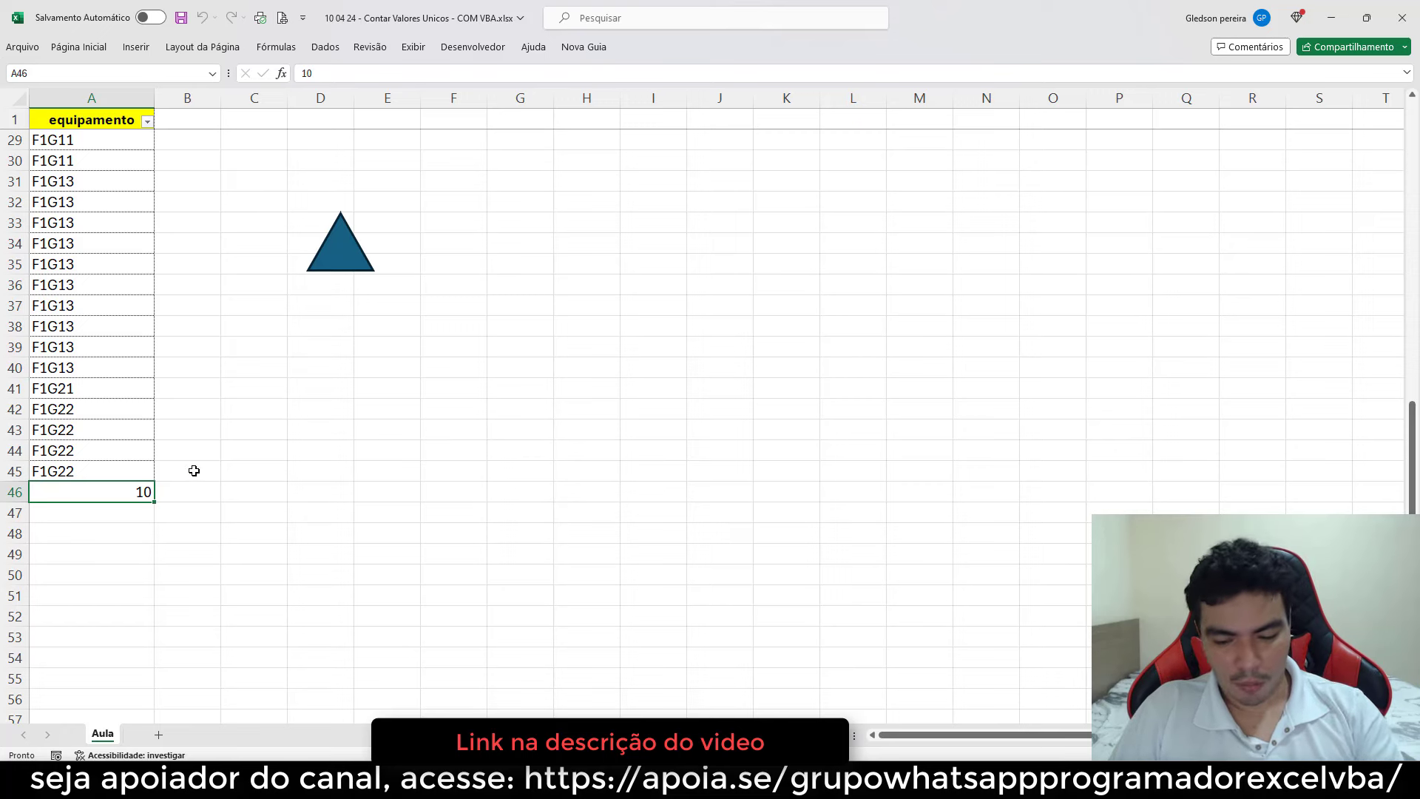
{"action": "key", "text": "Delete"}
{"action": "left_click", "coordinate": [397, 435]}
{"action": "left_click", "coordinate": [349, 266]}
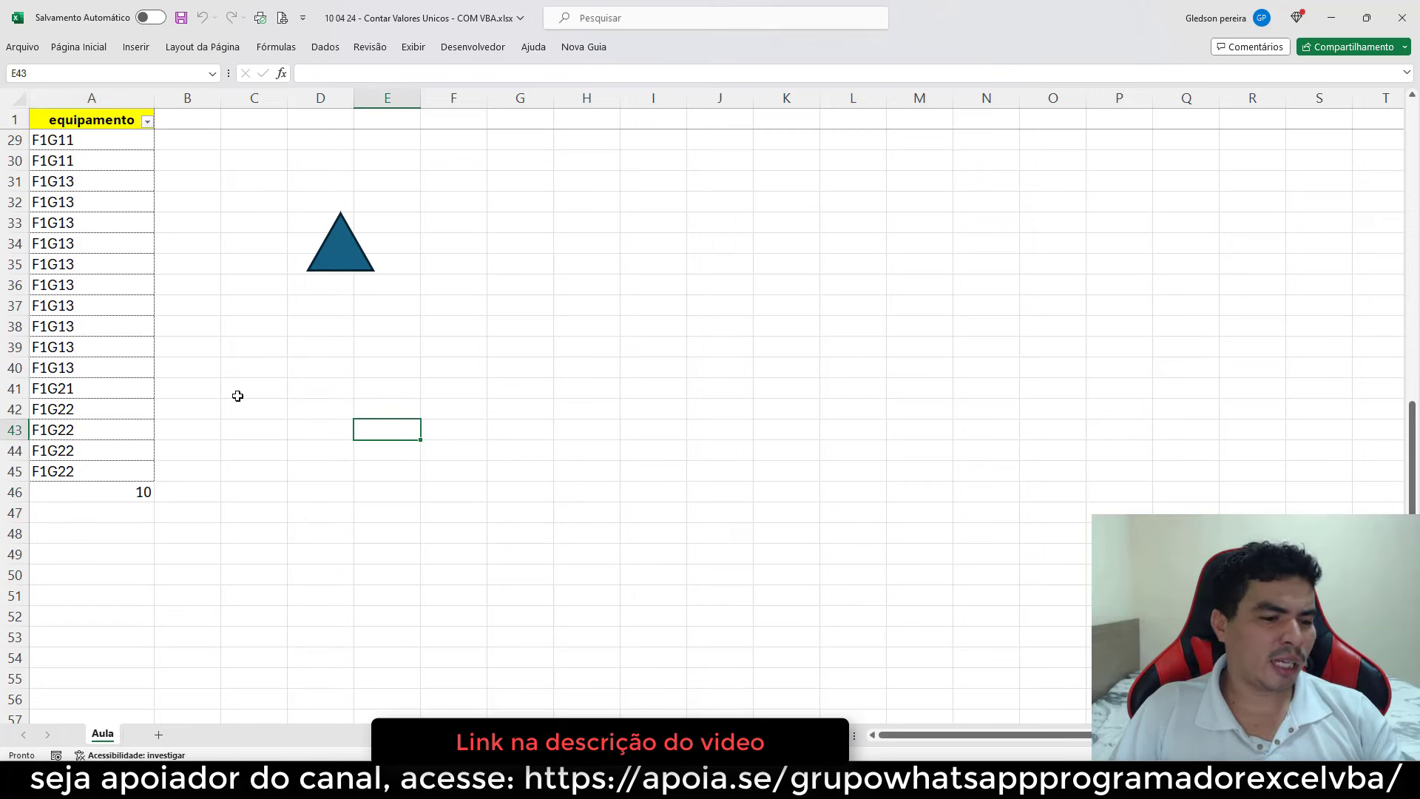
{"action": "left_click", "coordinate": [126, 486]}
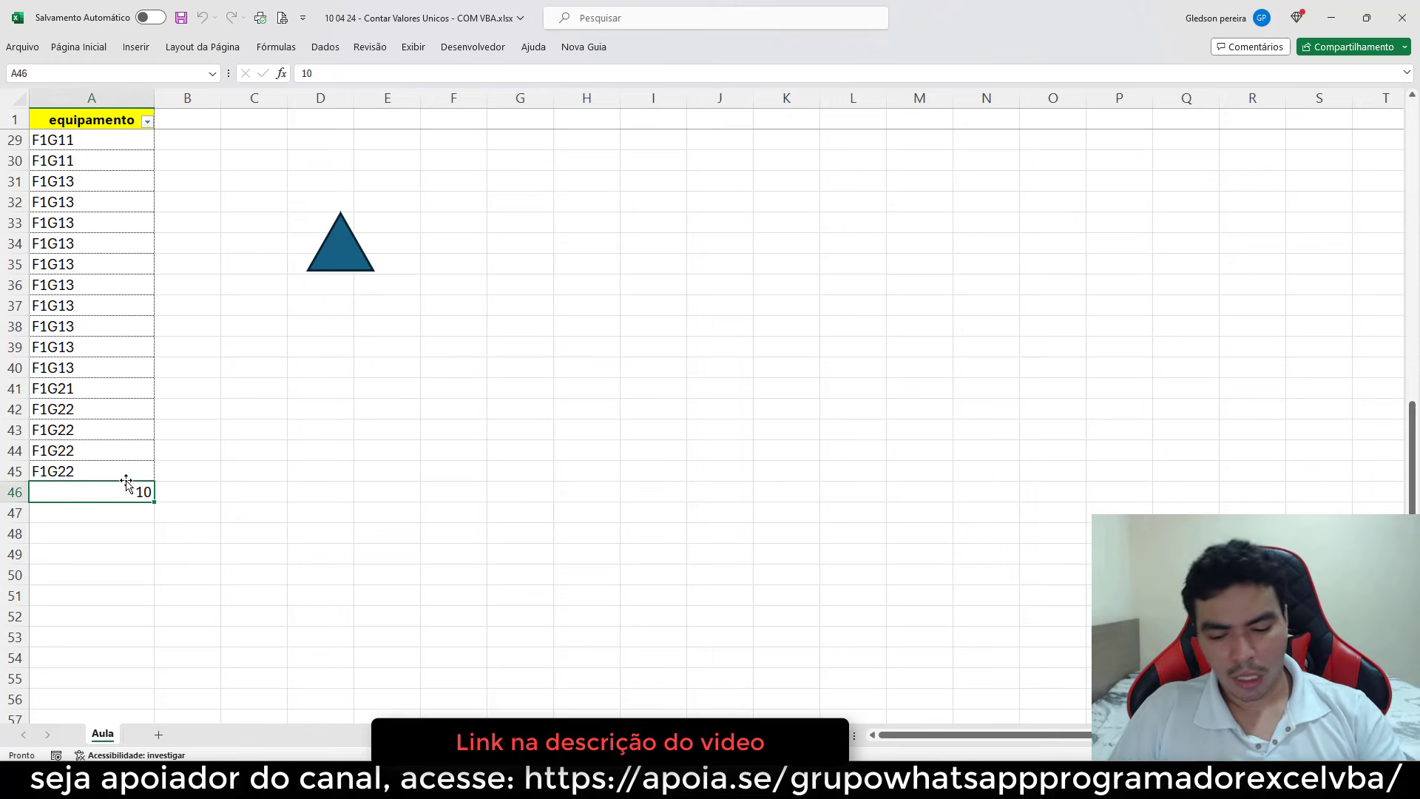
{"action": "key", "text": "Delete"}
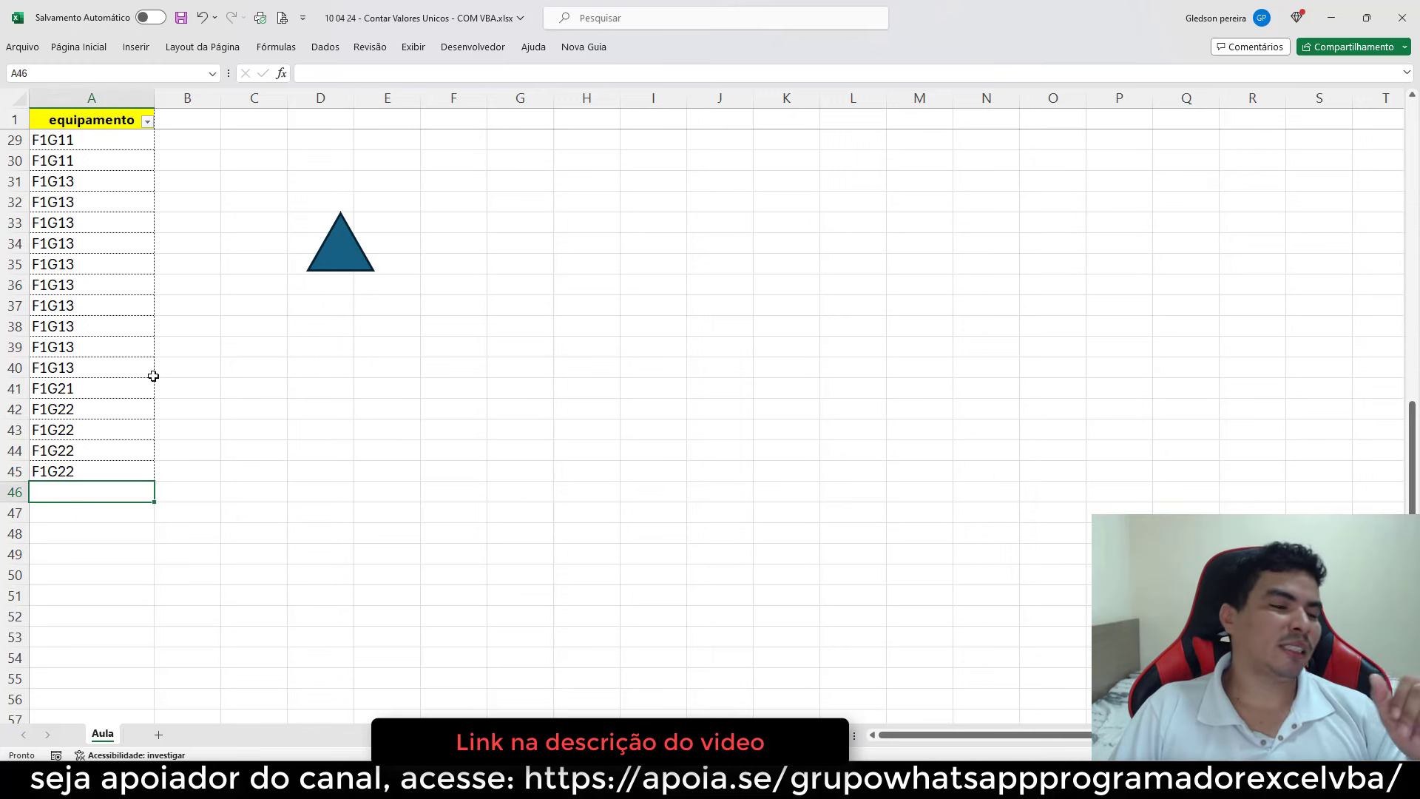
{"action": "scroll", "coordinate": [107, 299], "scroll_direction": "up", "scroll_amount": 1}
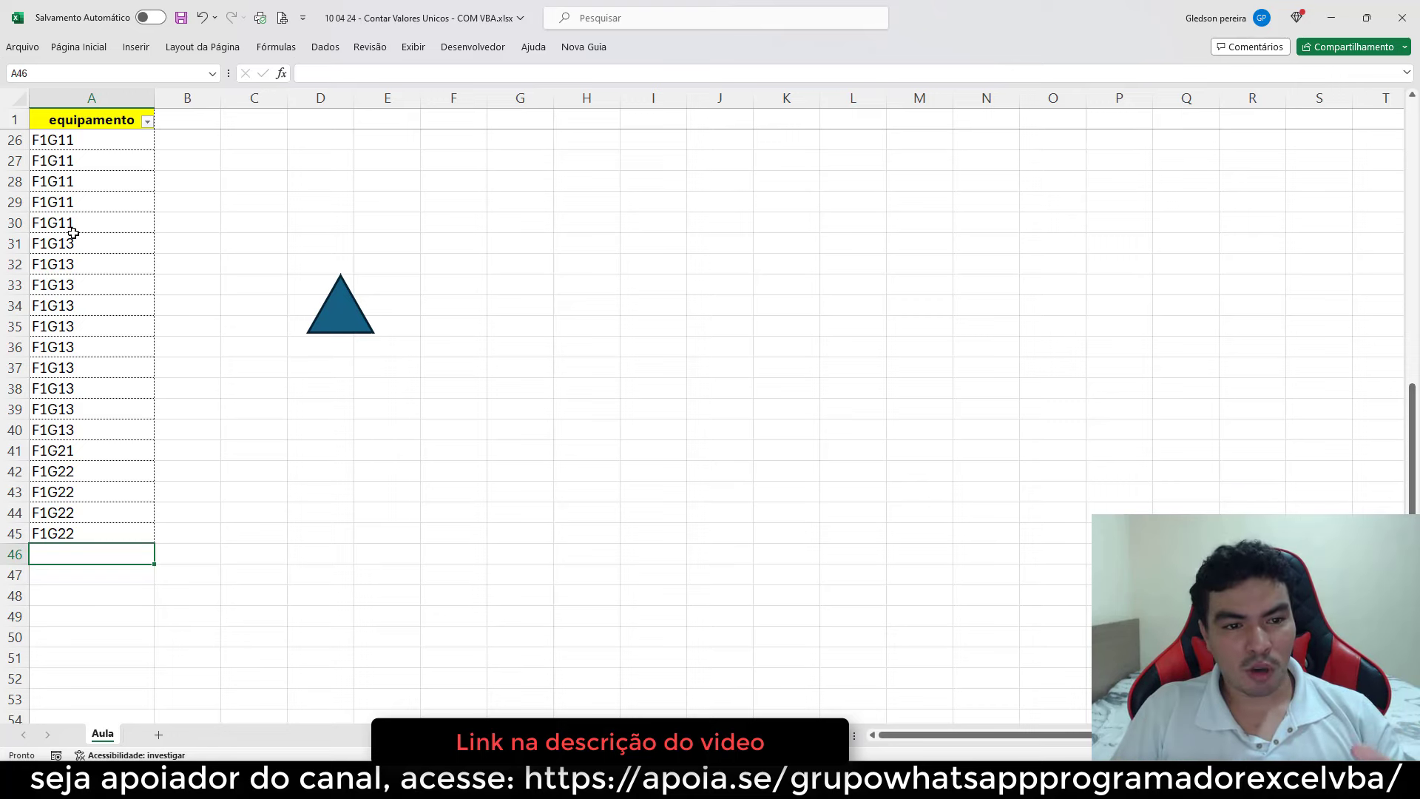
{"action": "left_click", "coordinate": [472, 47]}
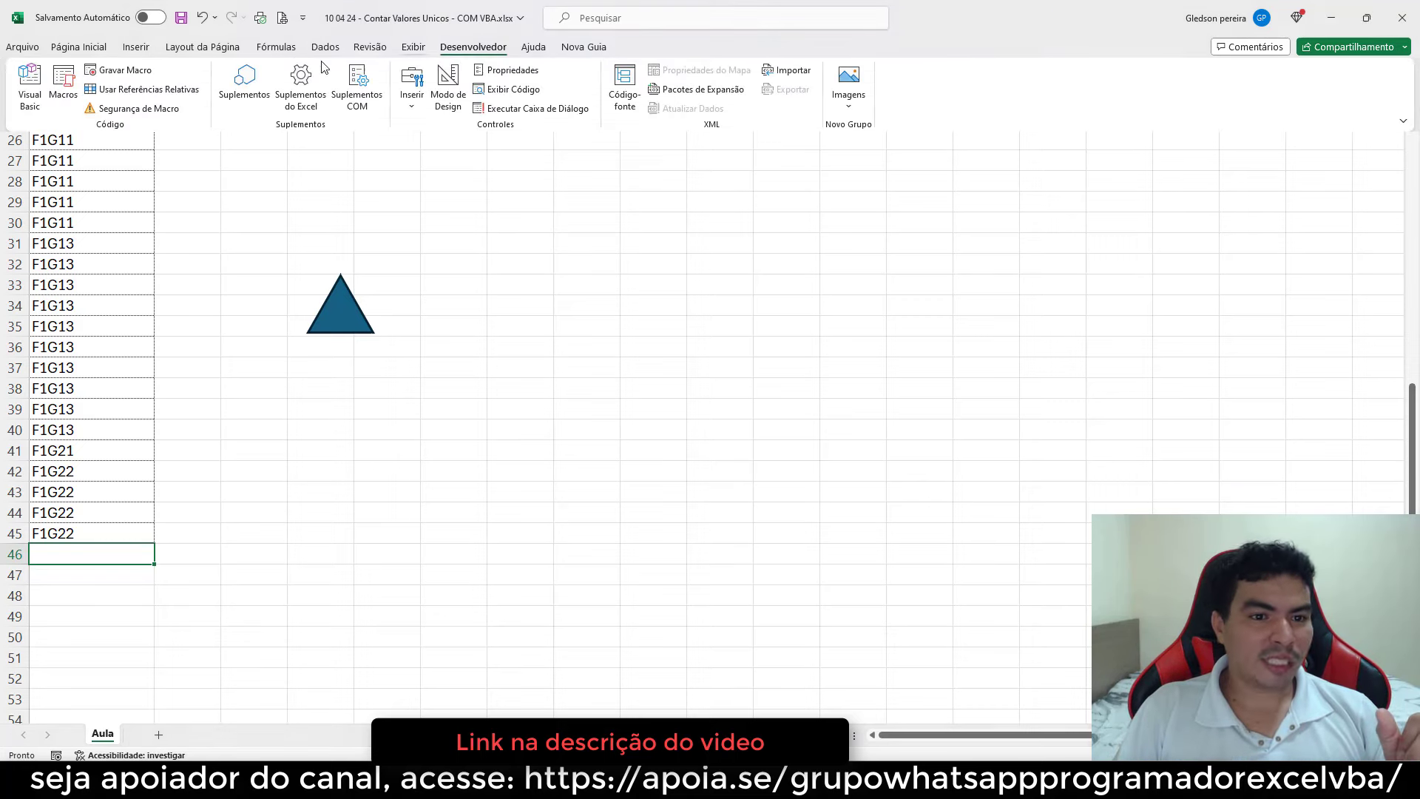
Step: Replace the fixed a46 target with Range("a" & I) and return to the workbook
{"action": "left_click", "coordinate": [30, 85]}
{"action": "left_click_drag", "start_coordinate": [77, 153], "coordinate": [637, 157]}
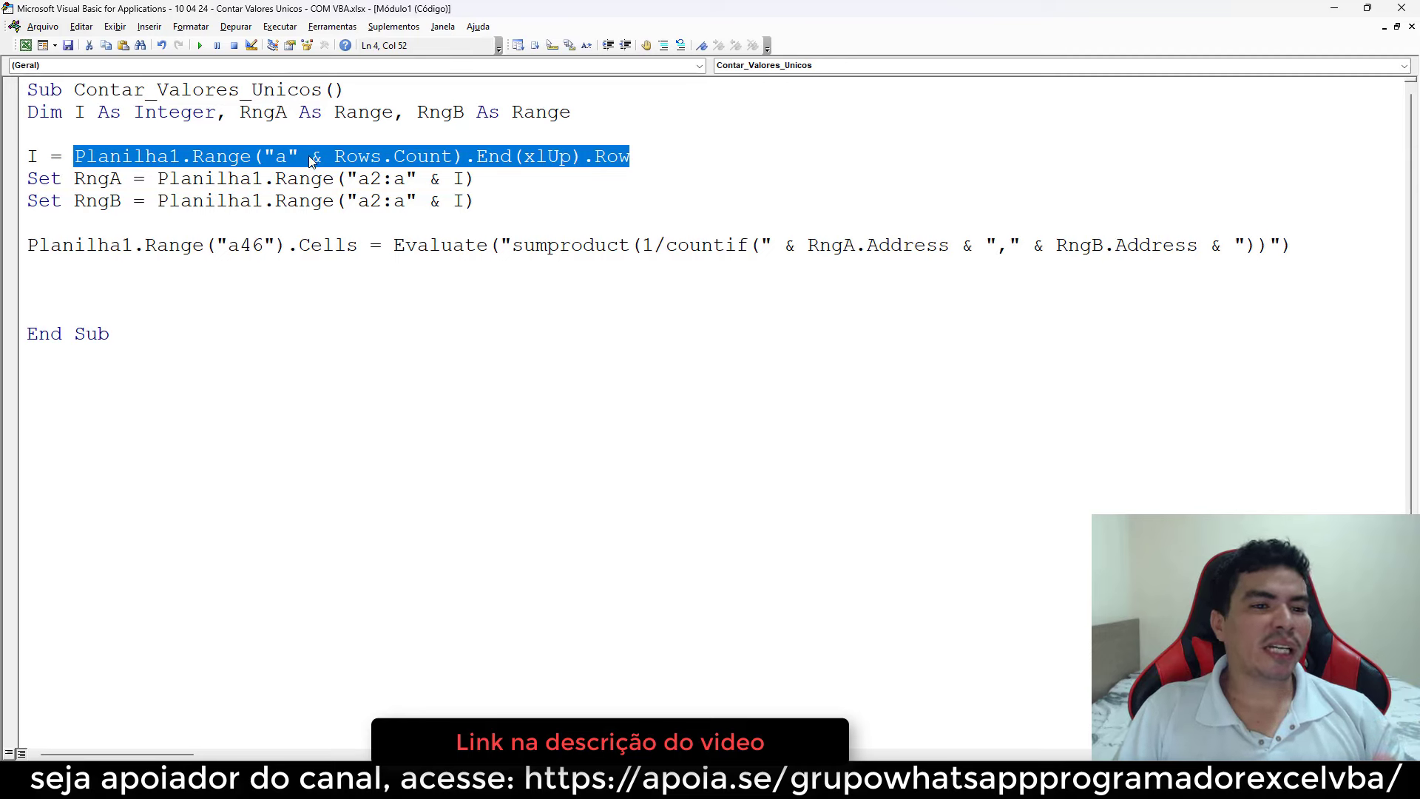
{"action": "left_click", "coordinate": [221, 245]}
{"action": "double_click", "coordinate": [235, 245]}
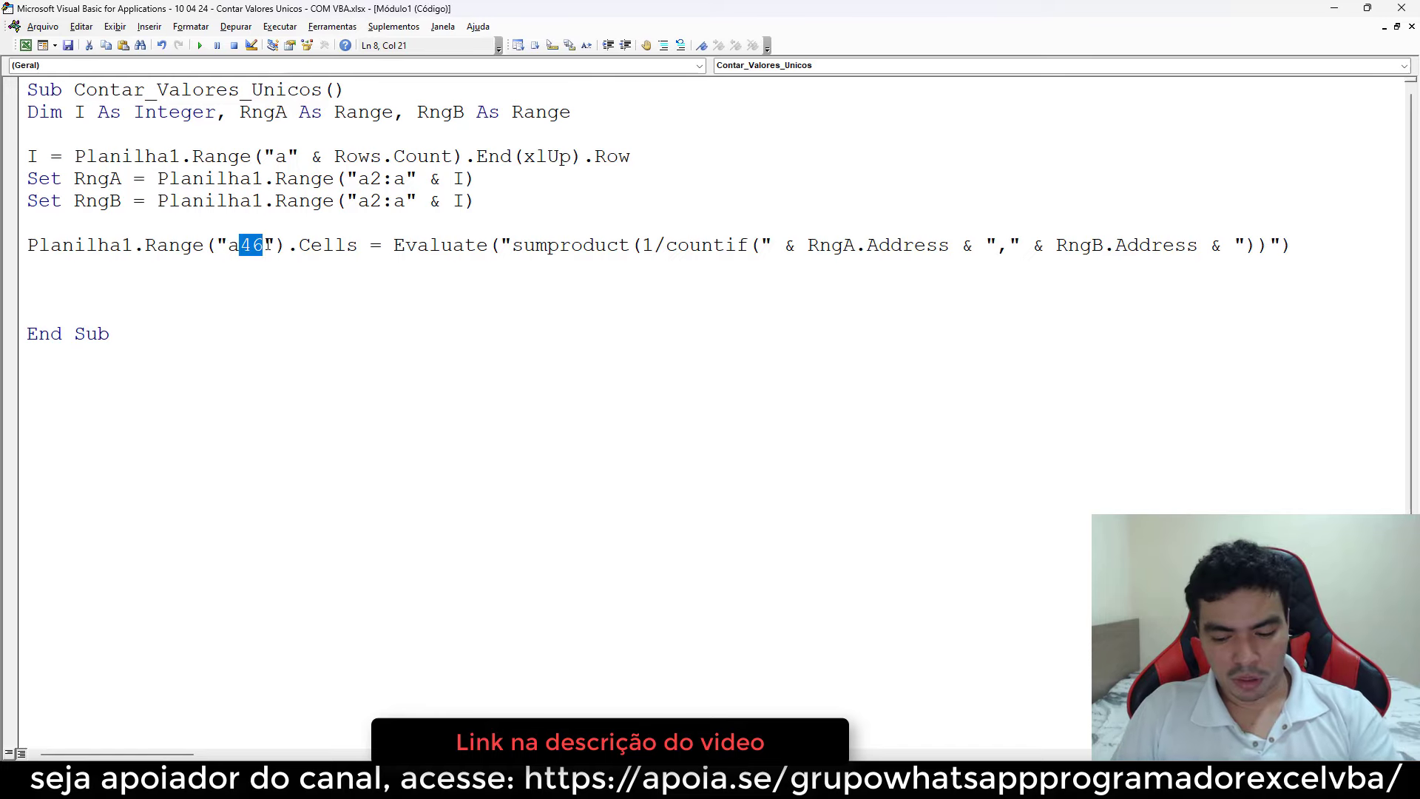
{"action": "type", "text": "a"}
{"action": "left_click", "coordinate": [255, 245]}
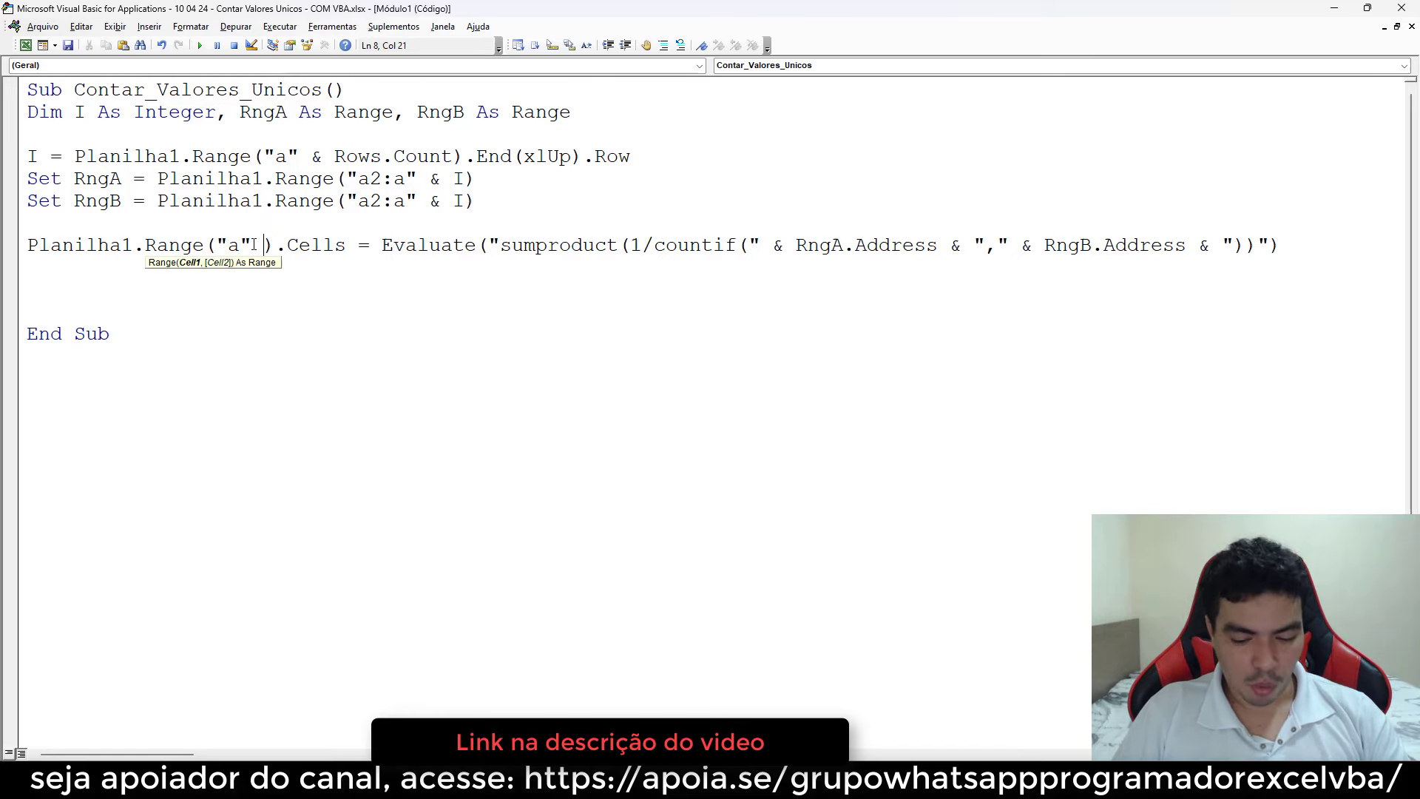
{"action": "type", "text": "& I"}
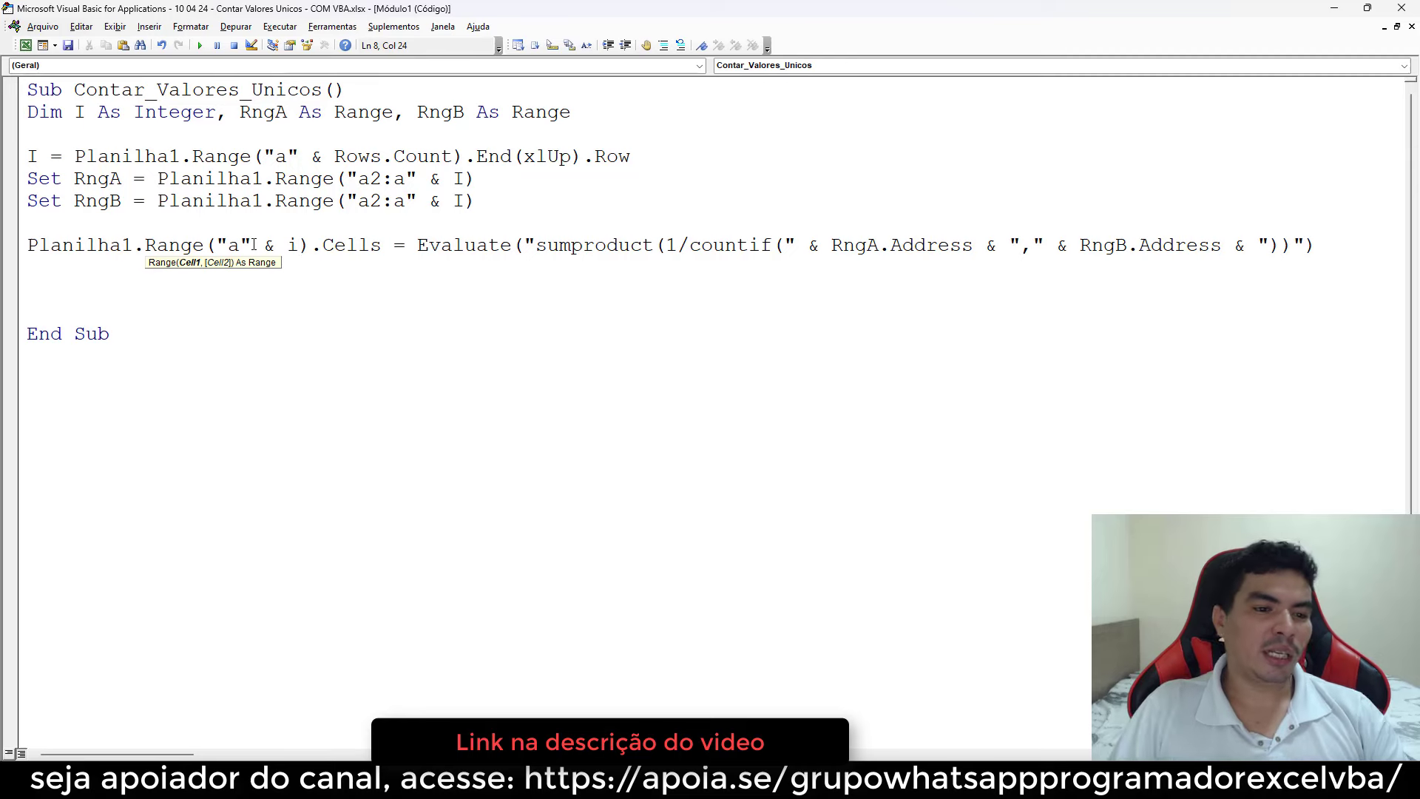
{"action": "left_click", "coordinate": [261, 224]}
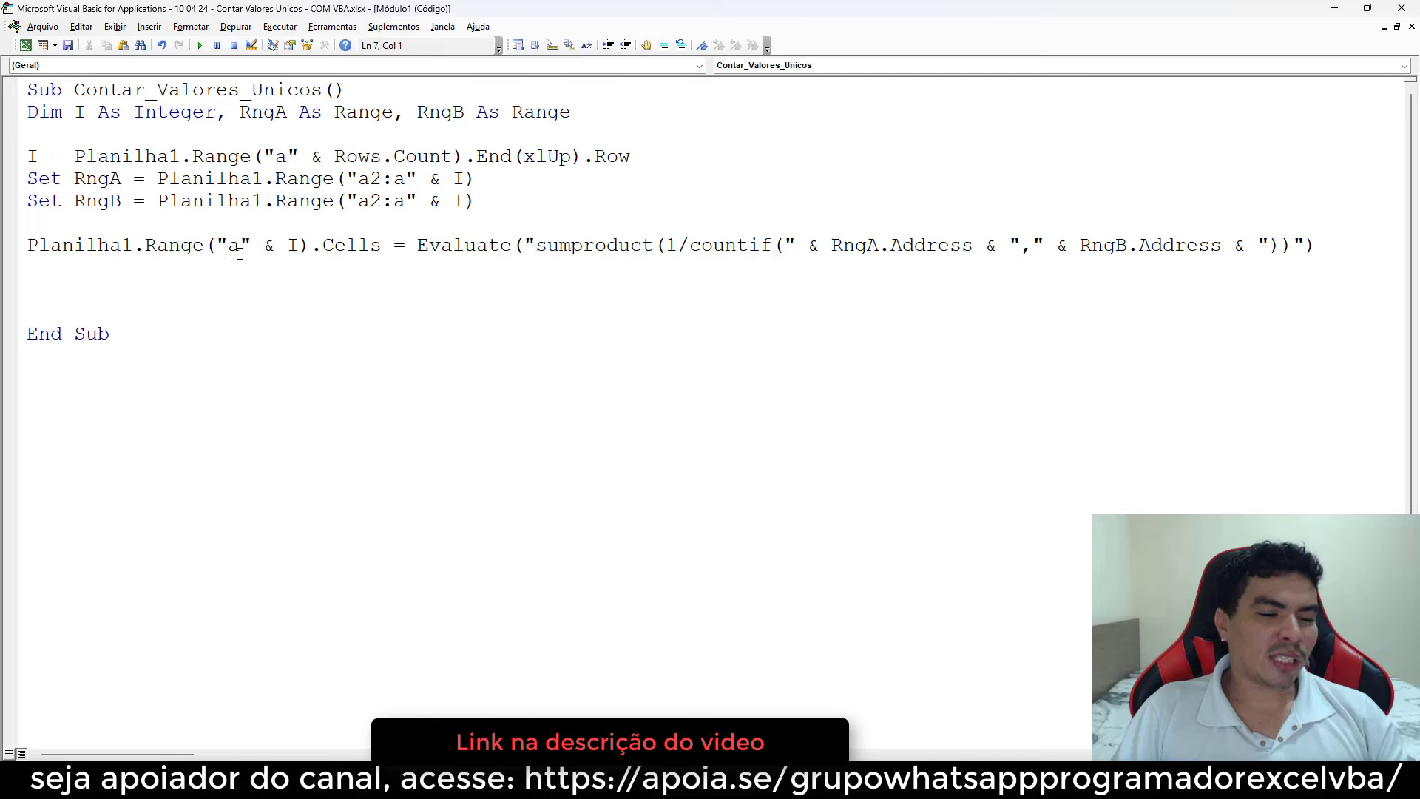
{"action": "double_click", "coordinate": [292, 246]}
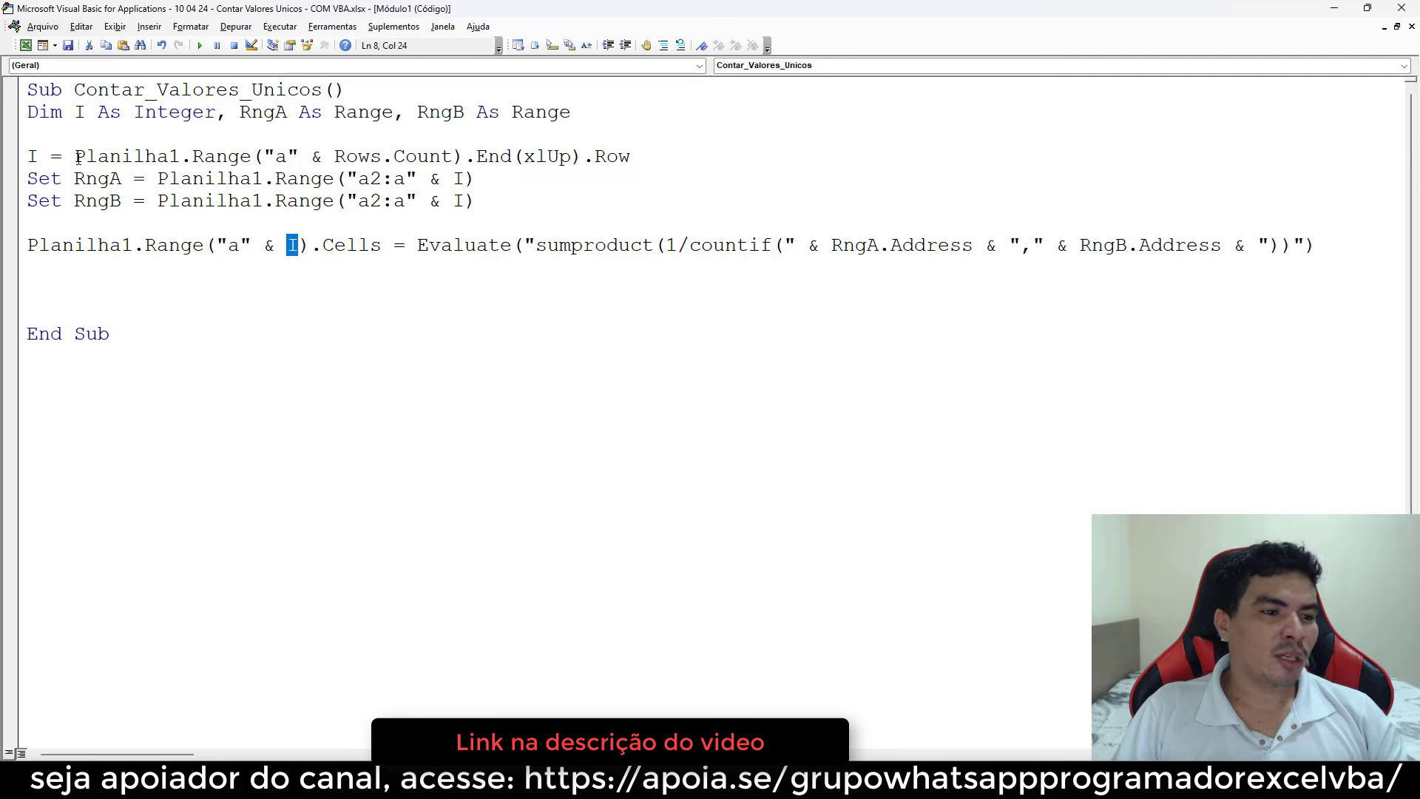
{"action": "left_click", "coordinate": [25, 46]}
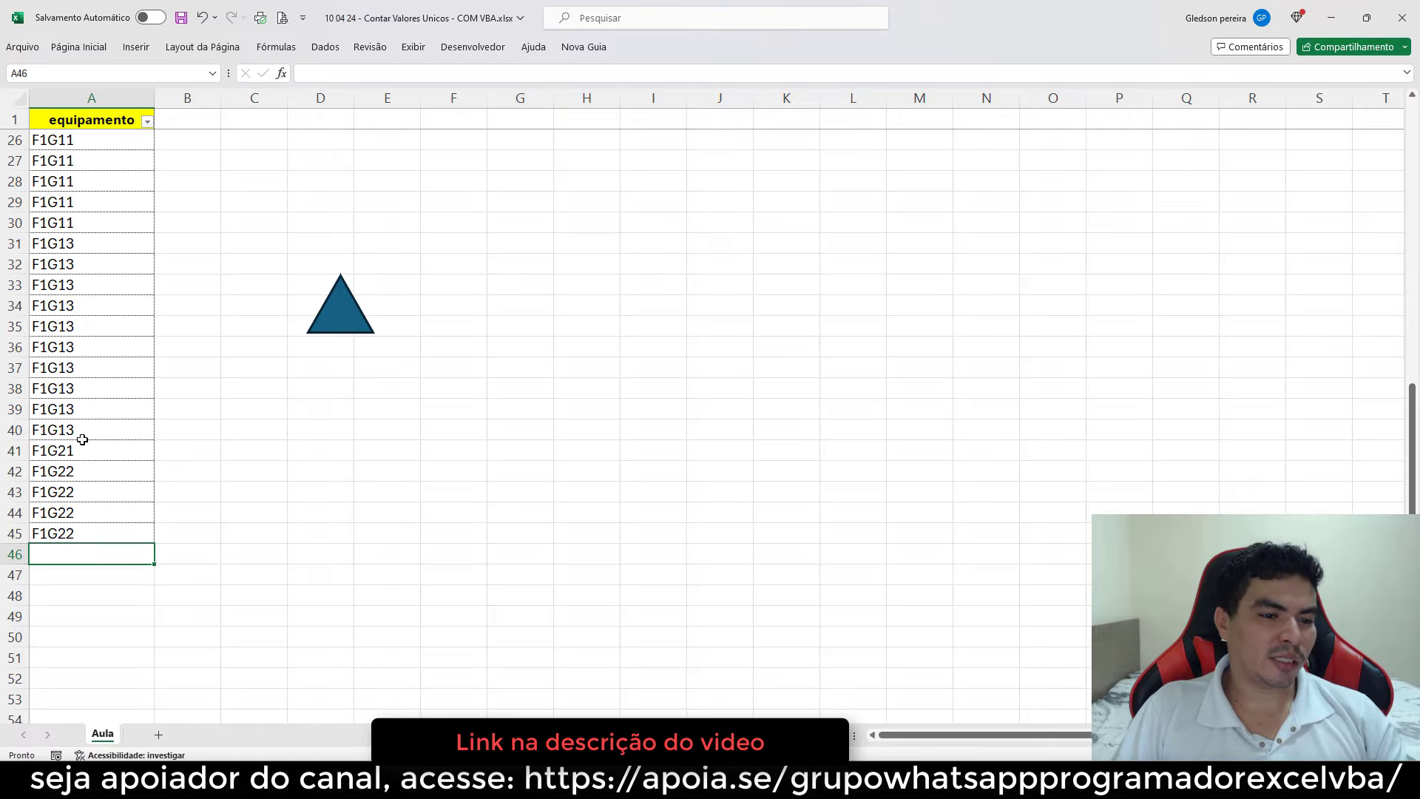
Step: Select the last equipment entry F1G22 in A45 and show the Desenvolvedor tab
{"action": "left_click", "coordinate": [68, 533]}
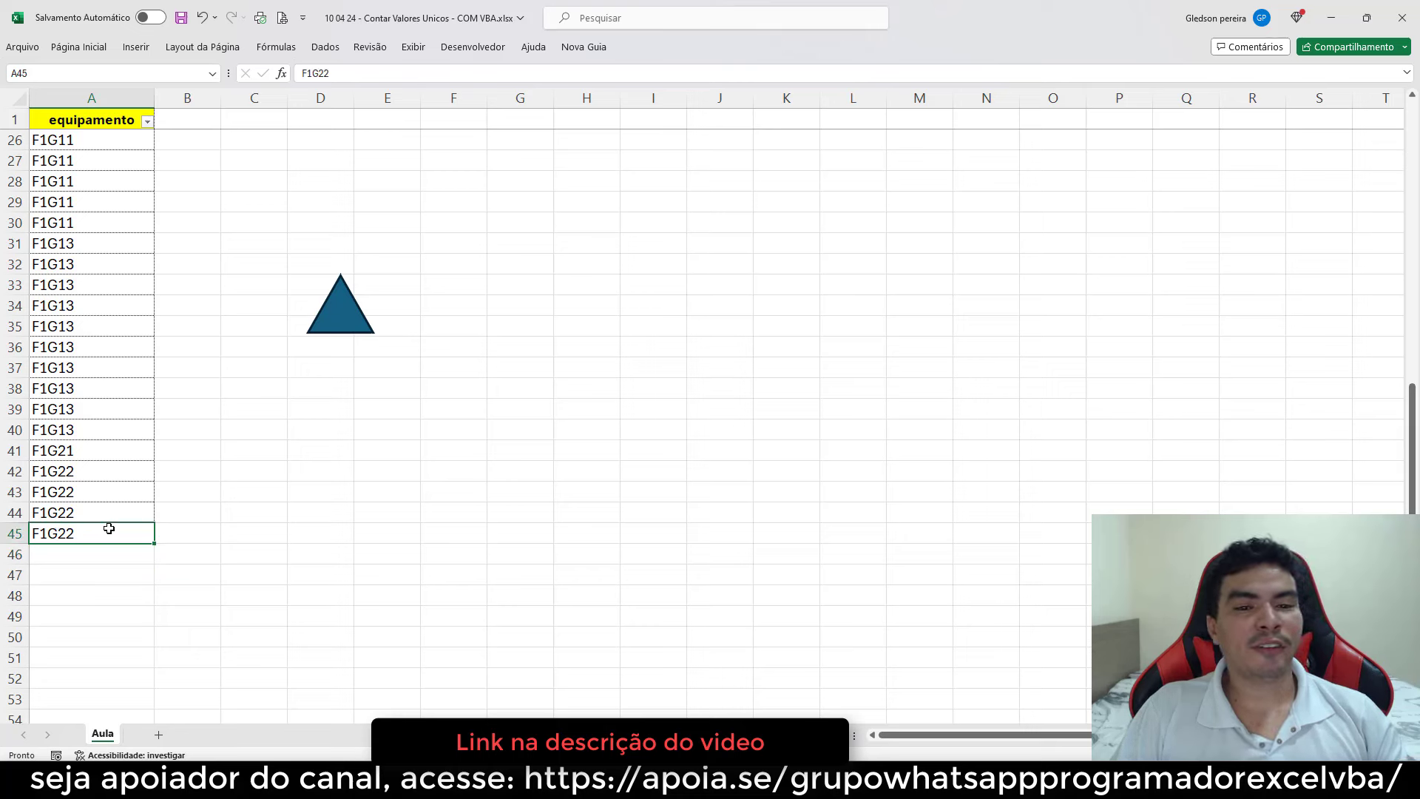
{"action": "left_click", "coordinate": [442, 49]}
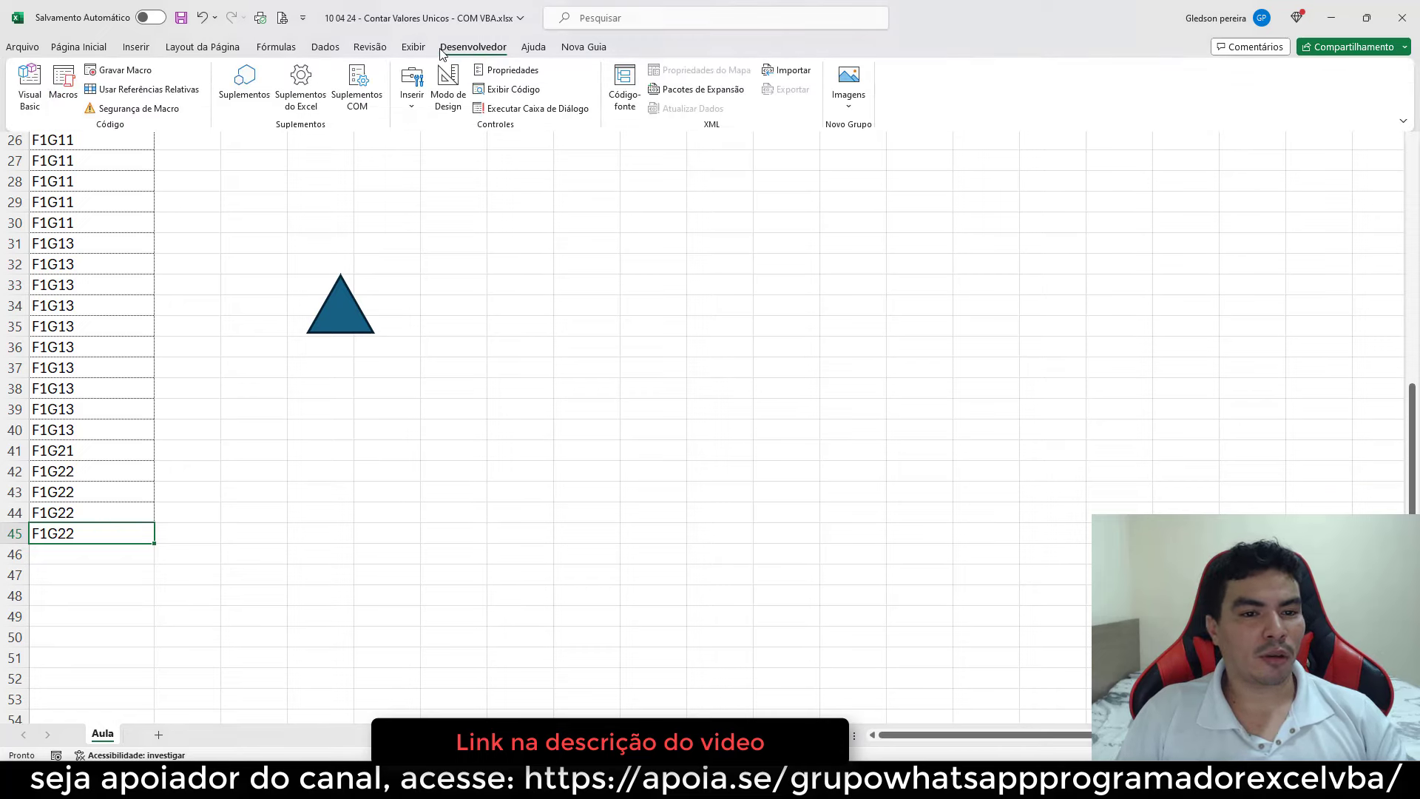
Step: In the macro editor, change the output line to Range("a" & I + 1) and highlight I + 1
{"action": "left_click", "coordinate": [30, 85]}
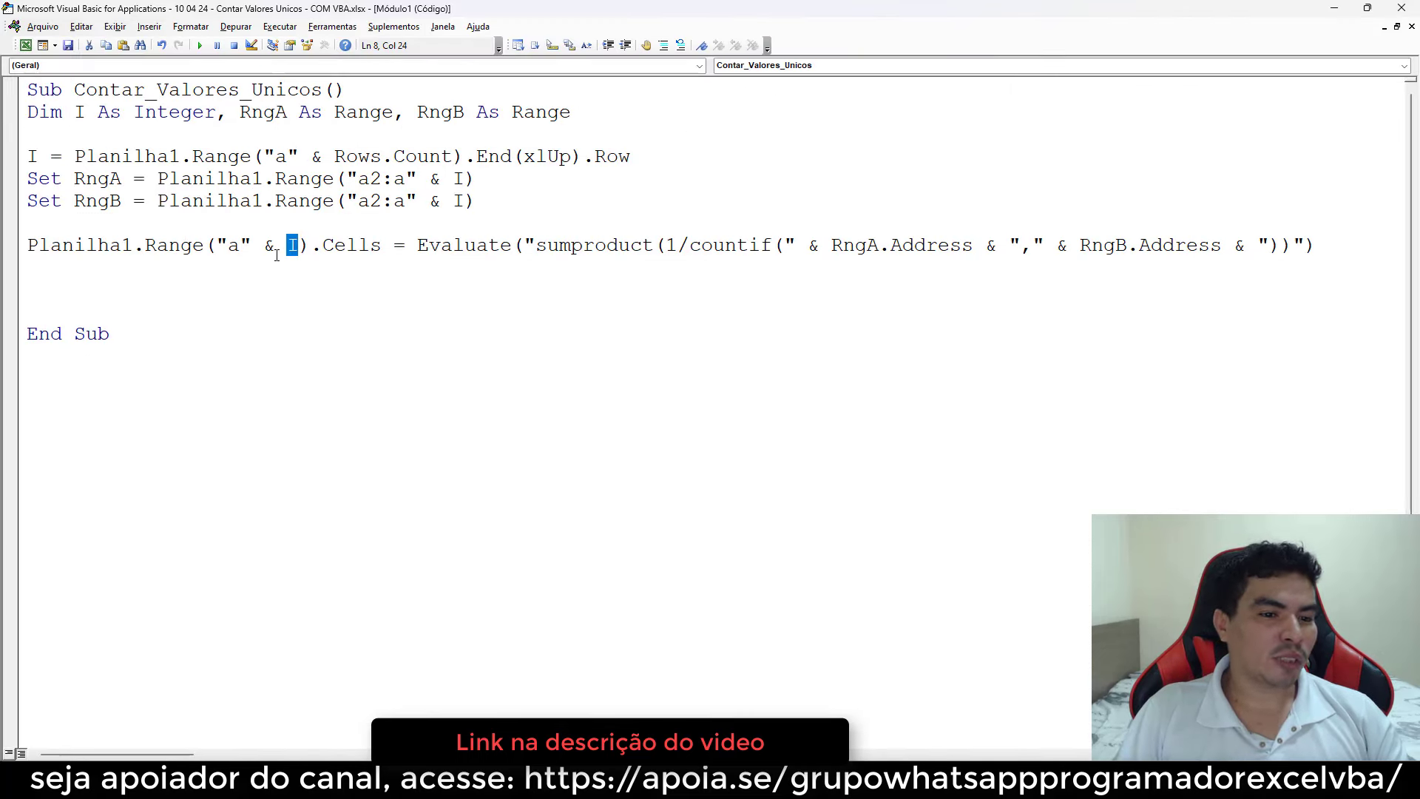
{"action": "left_click", "coordinate": [299, 245]}
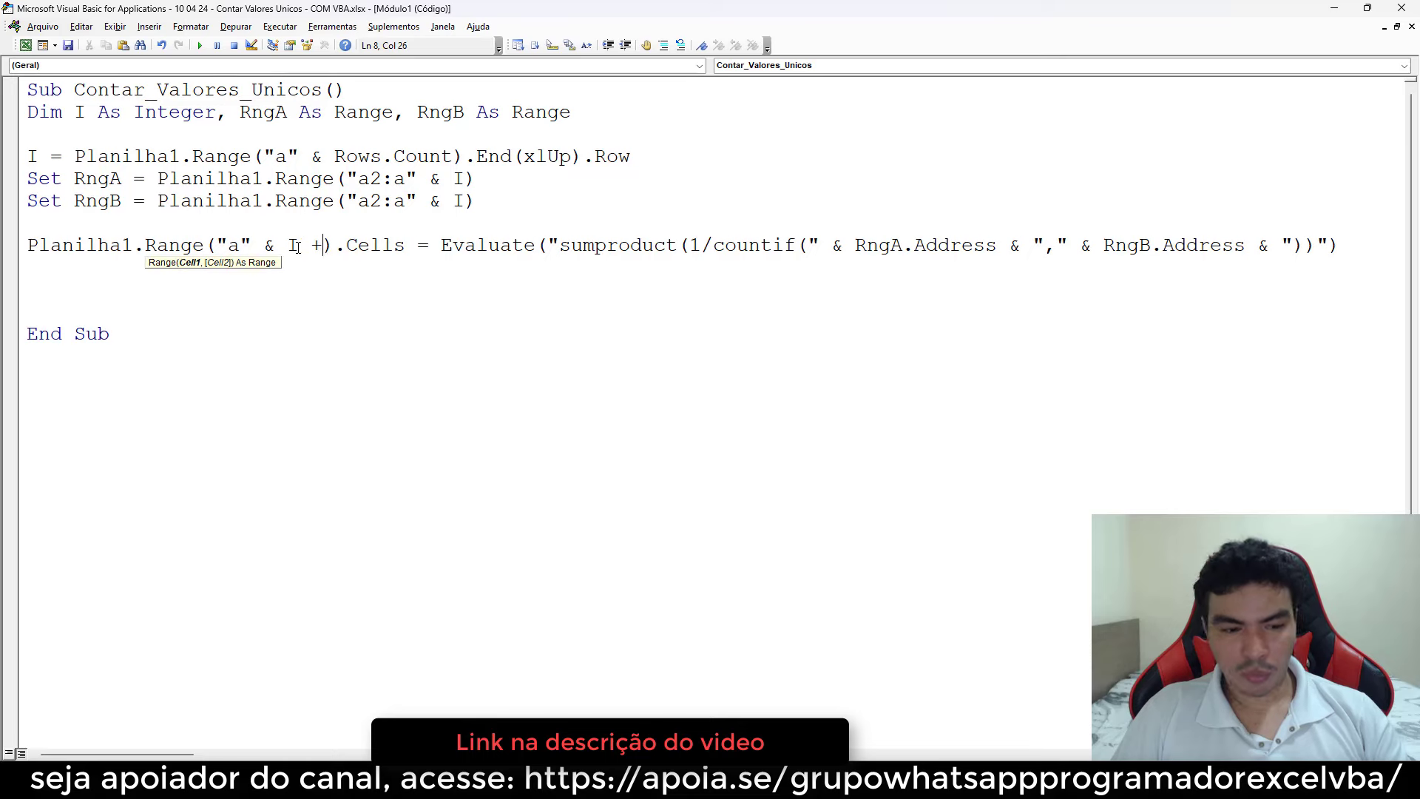
{"action": "type", "text": "+1"}
{"action": "left_click", "coordinate": [309, 214]}
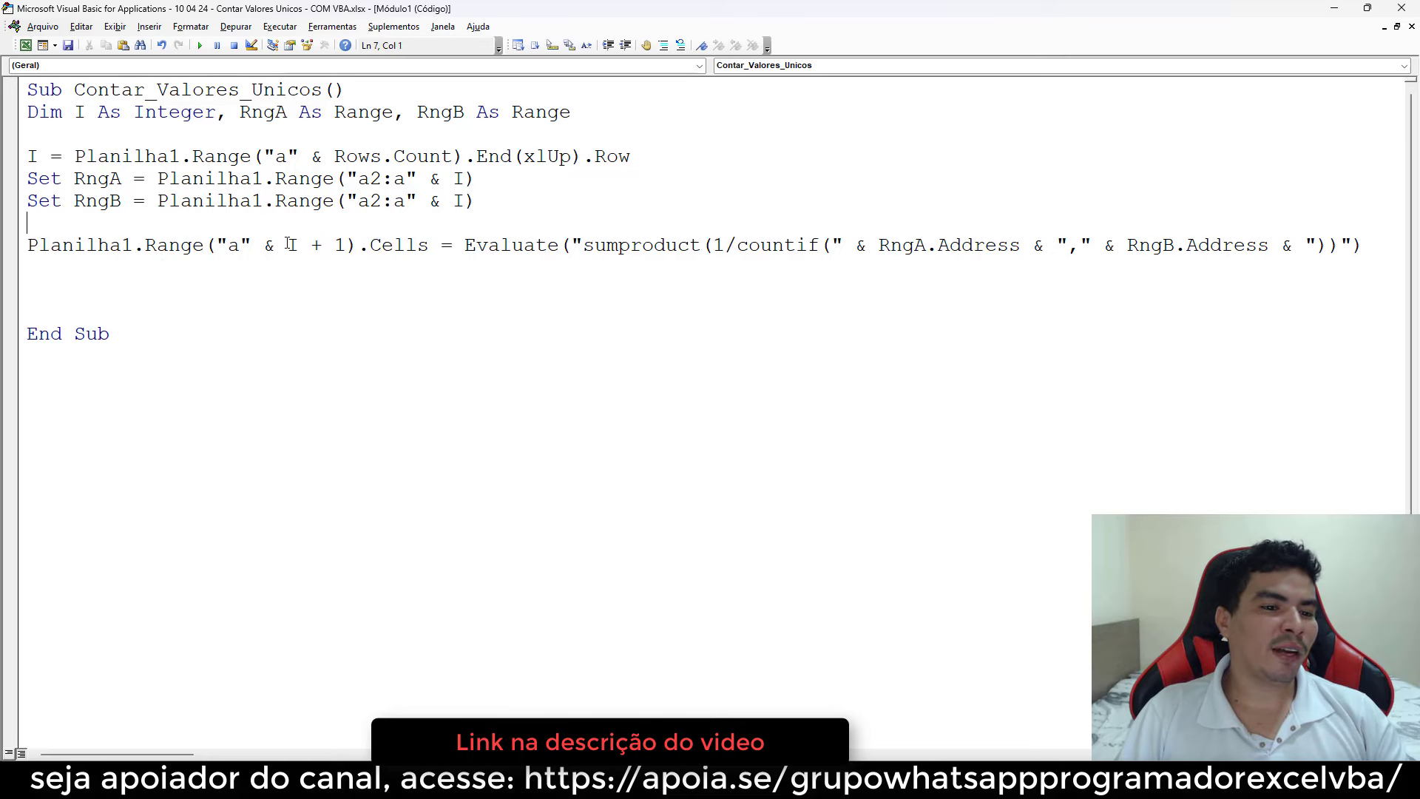
{"action": "double_click", "coordinate": [293, 245]}
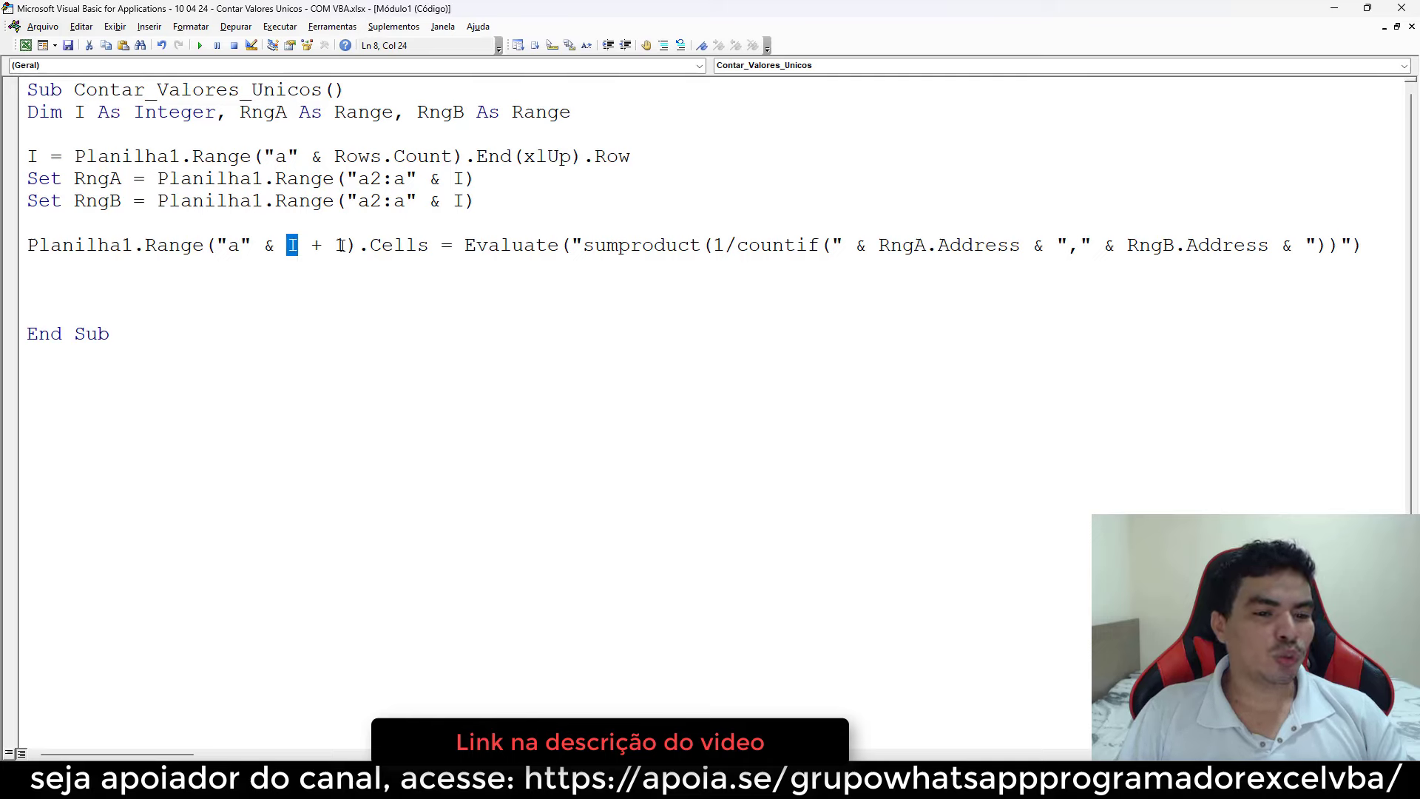
{"action": "left_click_drag", "start_coordinate": [341, 245], "coordinate": [299, 244]}
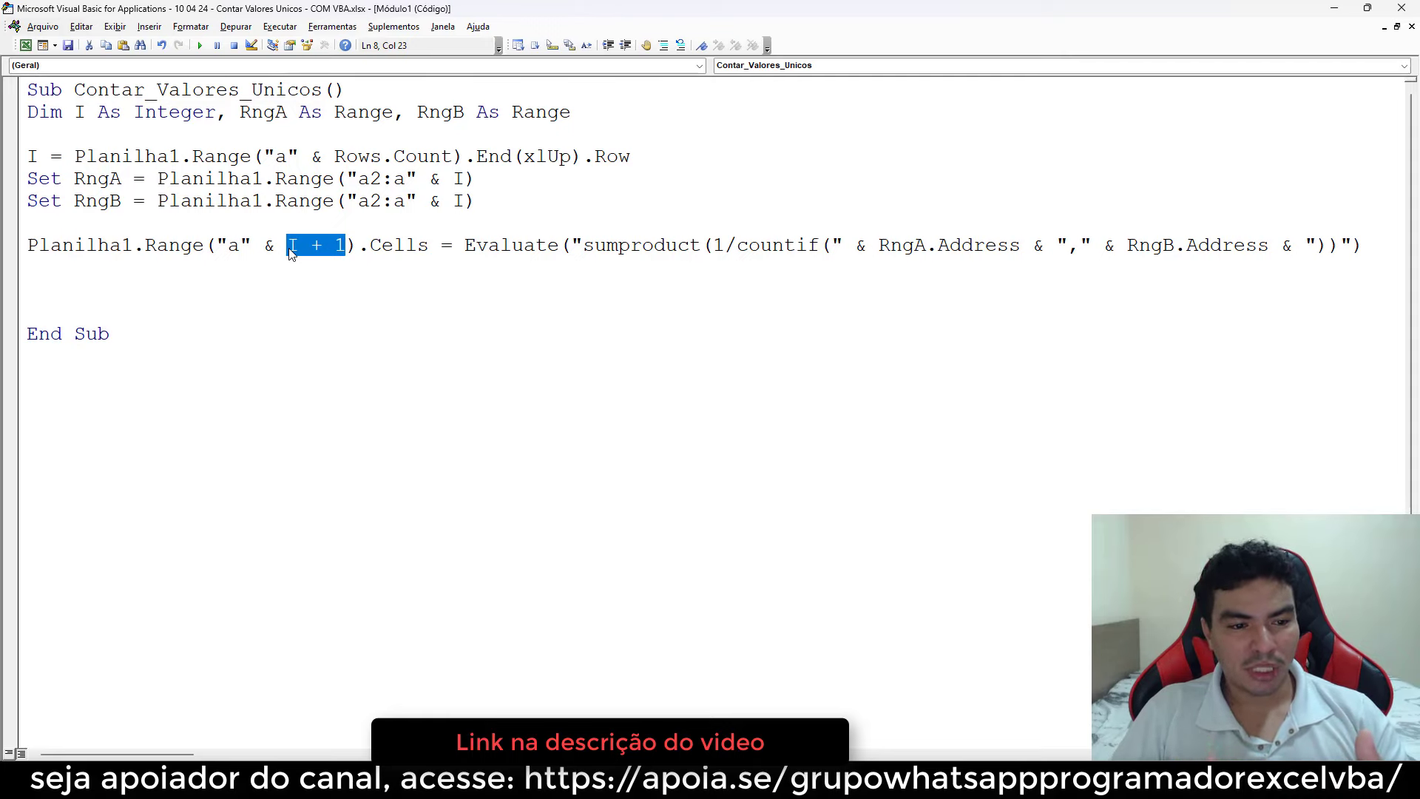
Step: Run the macro, clear its count from A46, and extend the F1G22 entries down to row 49
{"action": "left_click", "coordinate": [25, 45]}
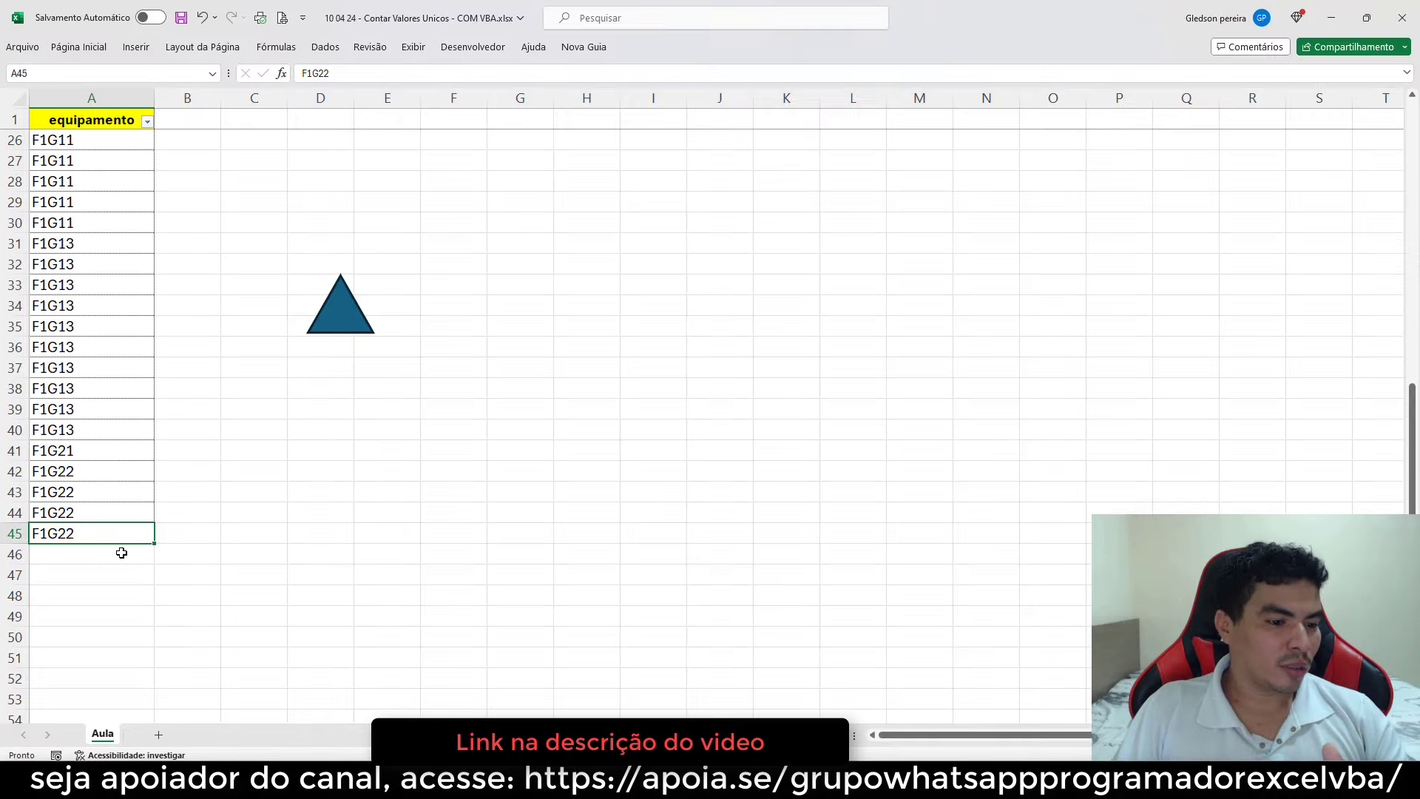
{"action": "left_click", "coordinate": [259, 554]}
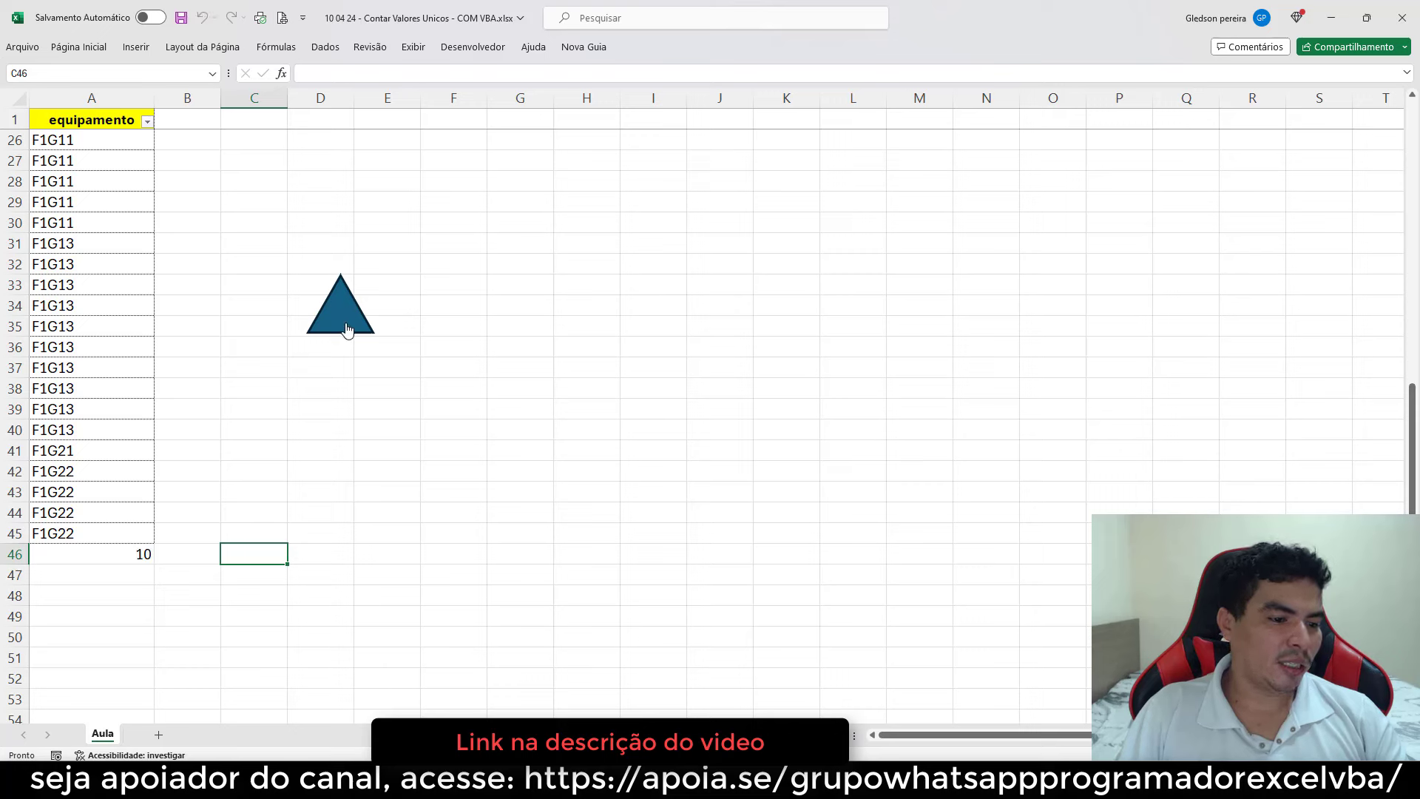
{"action": "left_click", "coordinate": [111, 560]}
{"action": "key", "text": "Delete"}
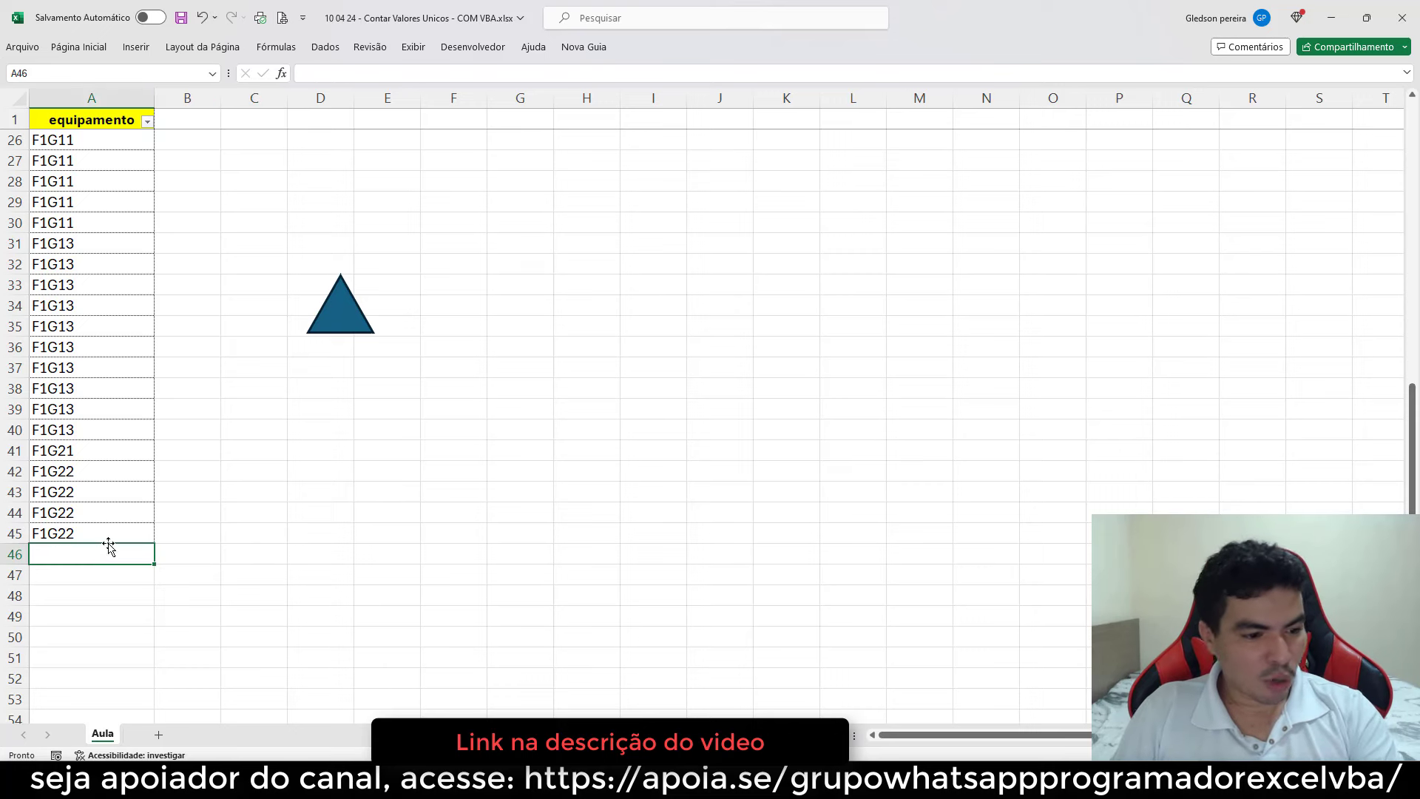
{"action": "mouse_move", "coordinate": [95, 494]}
{"action": "left_mouse_down"}
{"action": "mouse_move", "coordinate": [95, 529]}
{"action": "mouse_move", "coordinate": [154, 568]}
{"action": "mouse_move", "coordinate": [157, 631]}
{"action": "left_mouse_up"}
{"action": "left_click", "coordinate": [253, 592]}
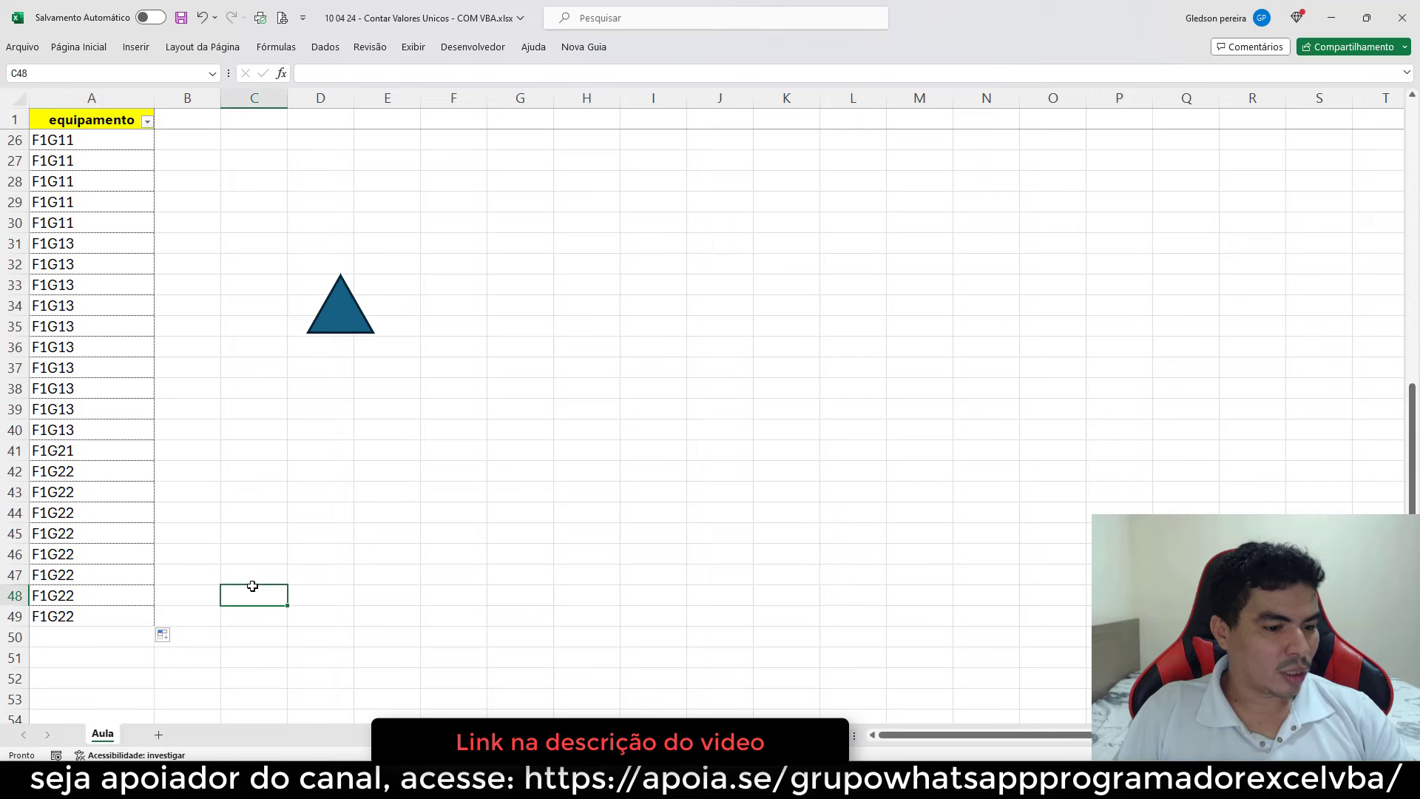
Step: Rerun the macro for a count of 11 in A50, clear A30:A50, and rerun it for 7 in A30
{"action": "left_click", "coordinate": [354, 335]}
{"action": "left_click_drag", "start_coordinate": [122, 615], "coordinate": [120, 628]}
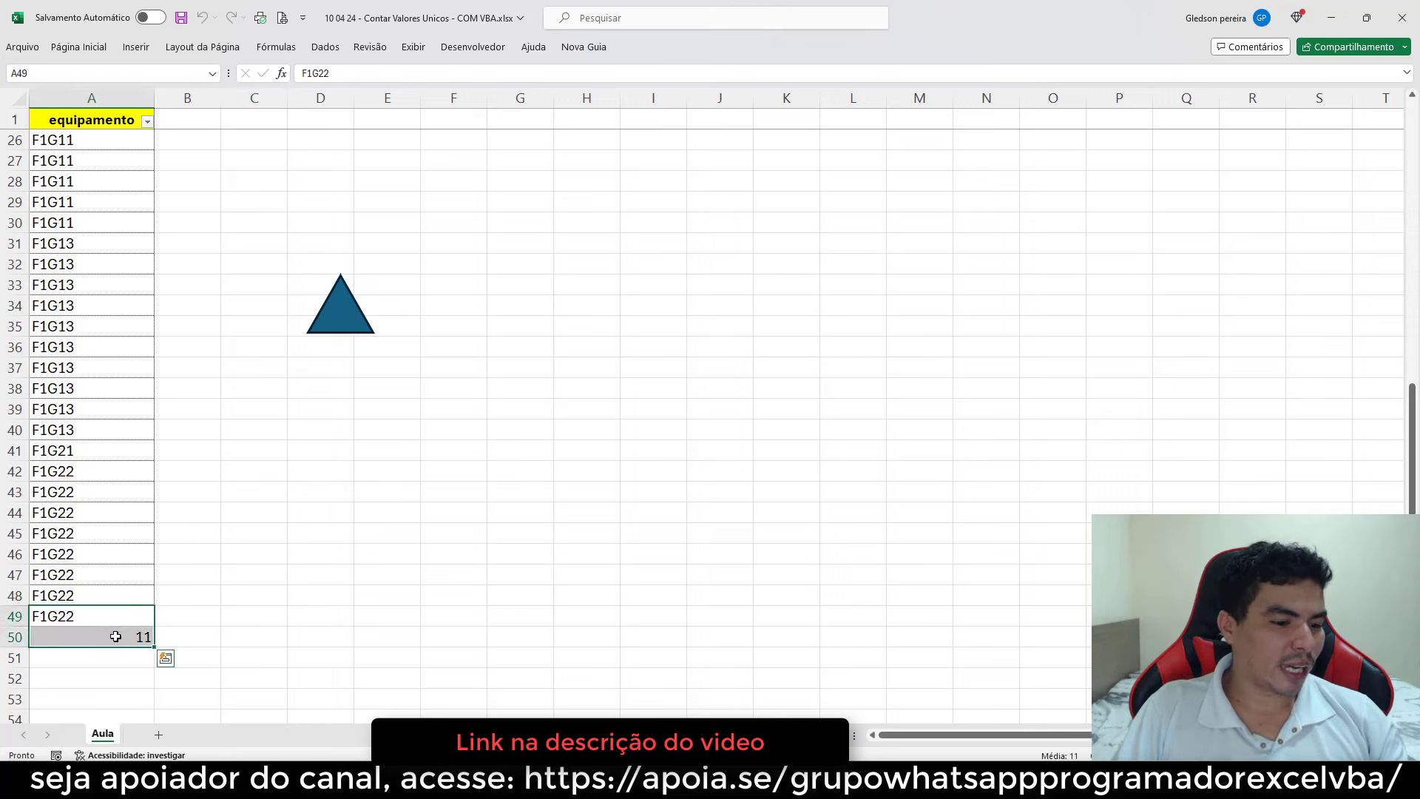
{"action": "left_click", "coordinate": [117, 637]}
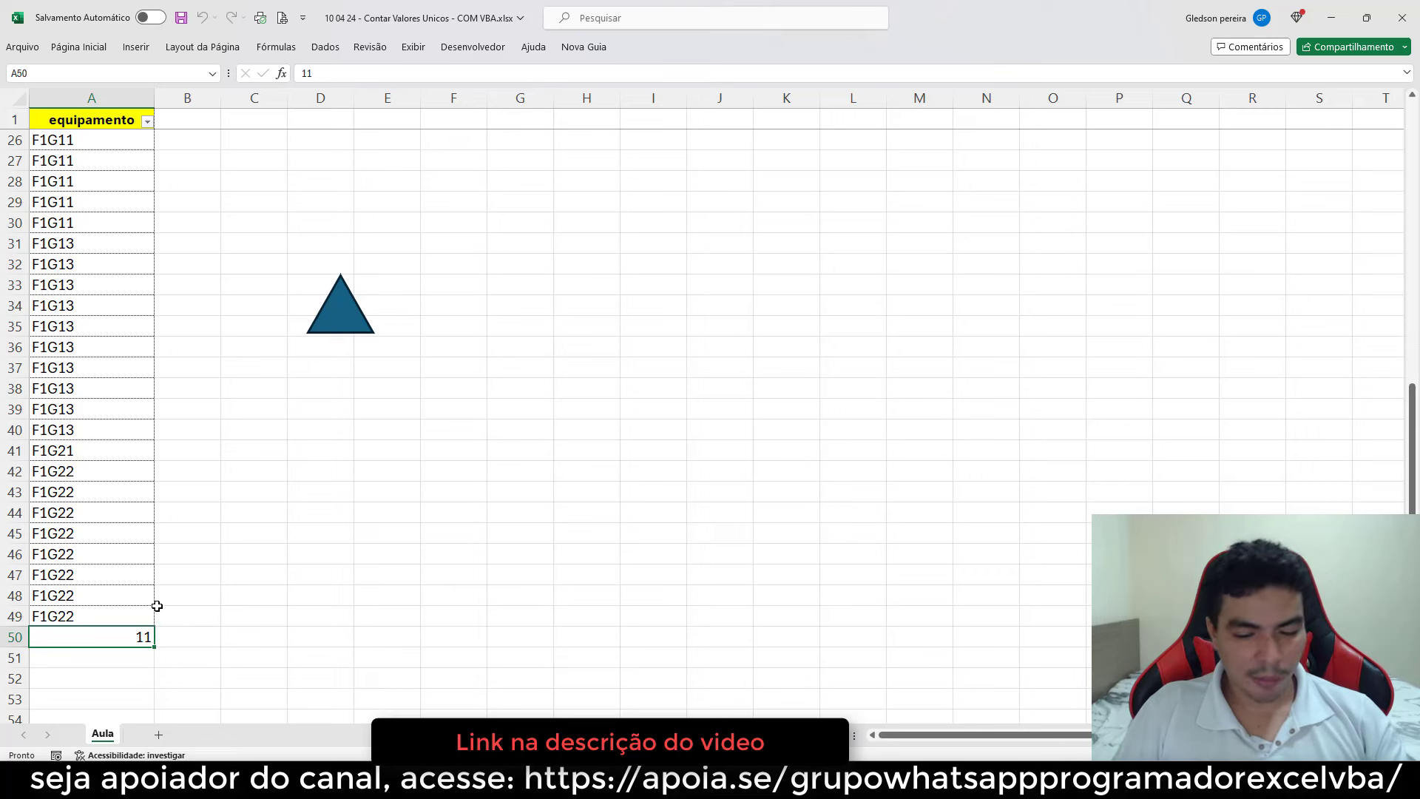
{"action": "left_click_drag", "start_coordinate": [113, 635], "coordinate": [100, 217]}
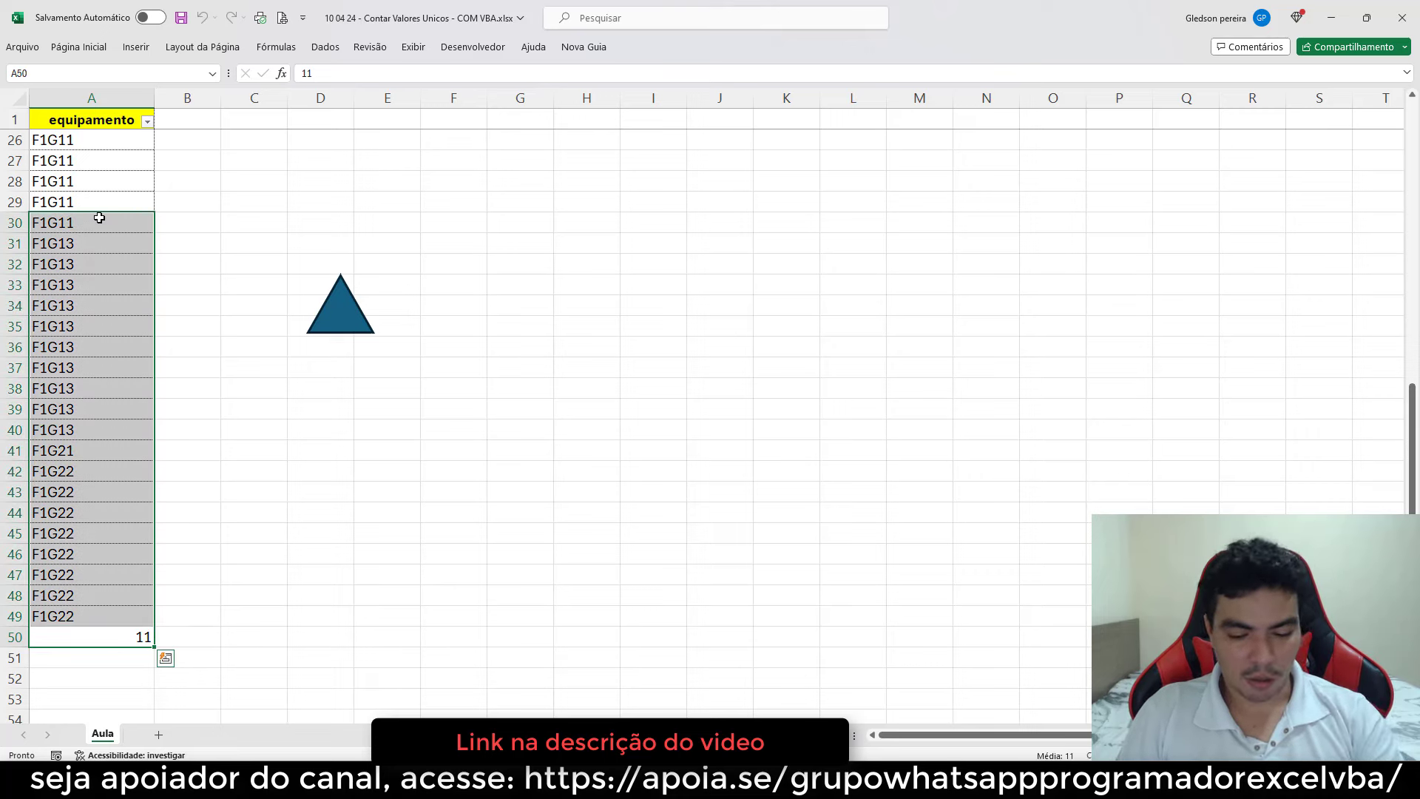
{"action": "key", "text": "Delete"}
{"action": "left_click", "coordinate": [251, 222]}
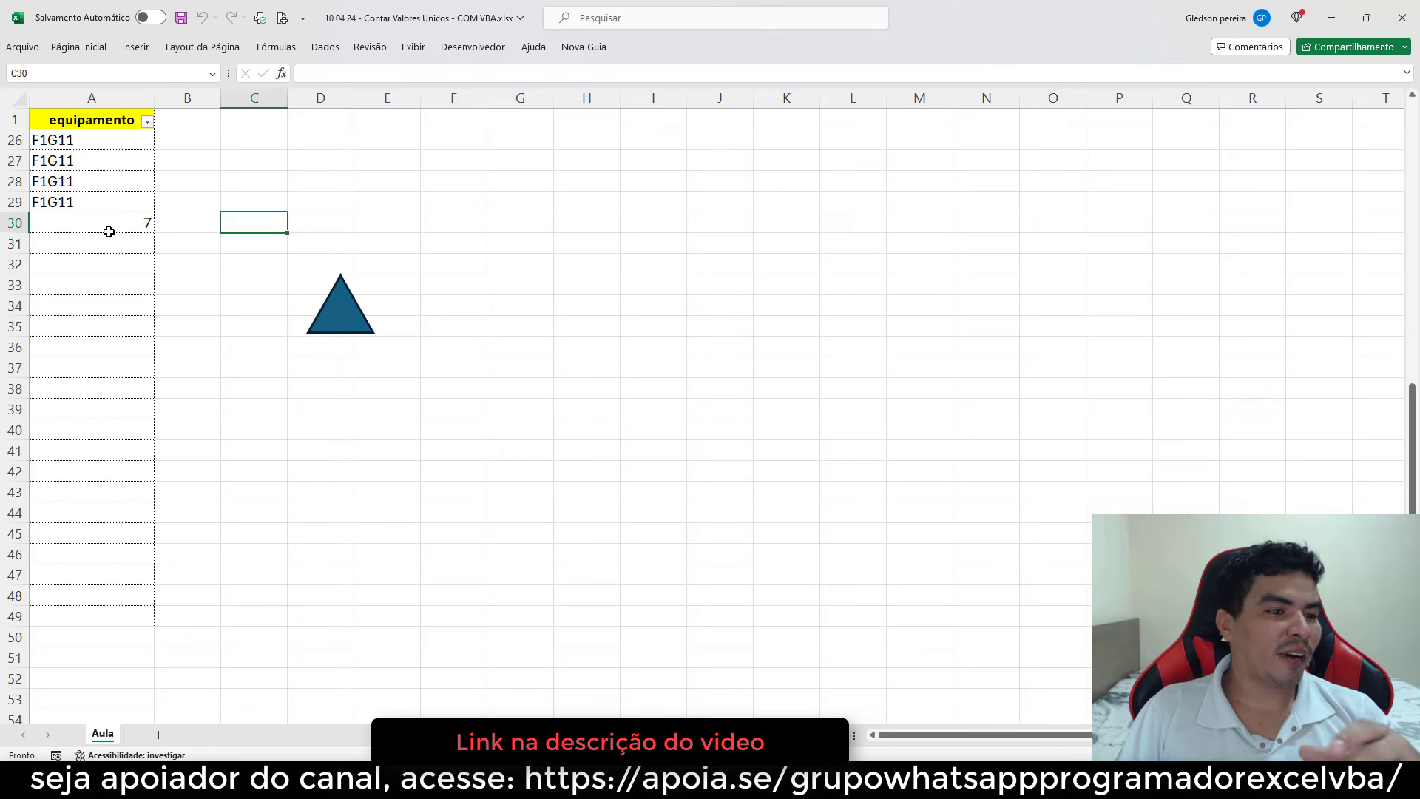
{"action": "left_click", "coordinate": [80, 224]}
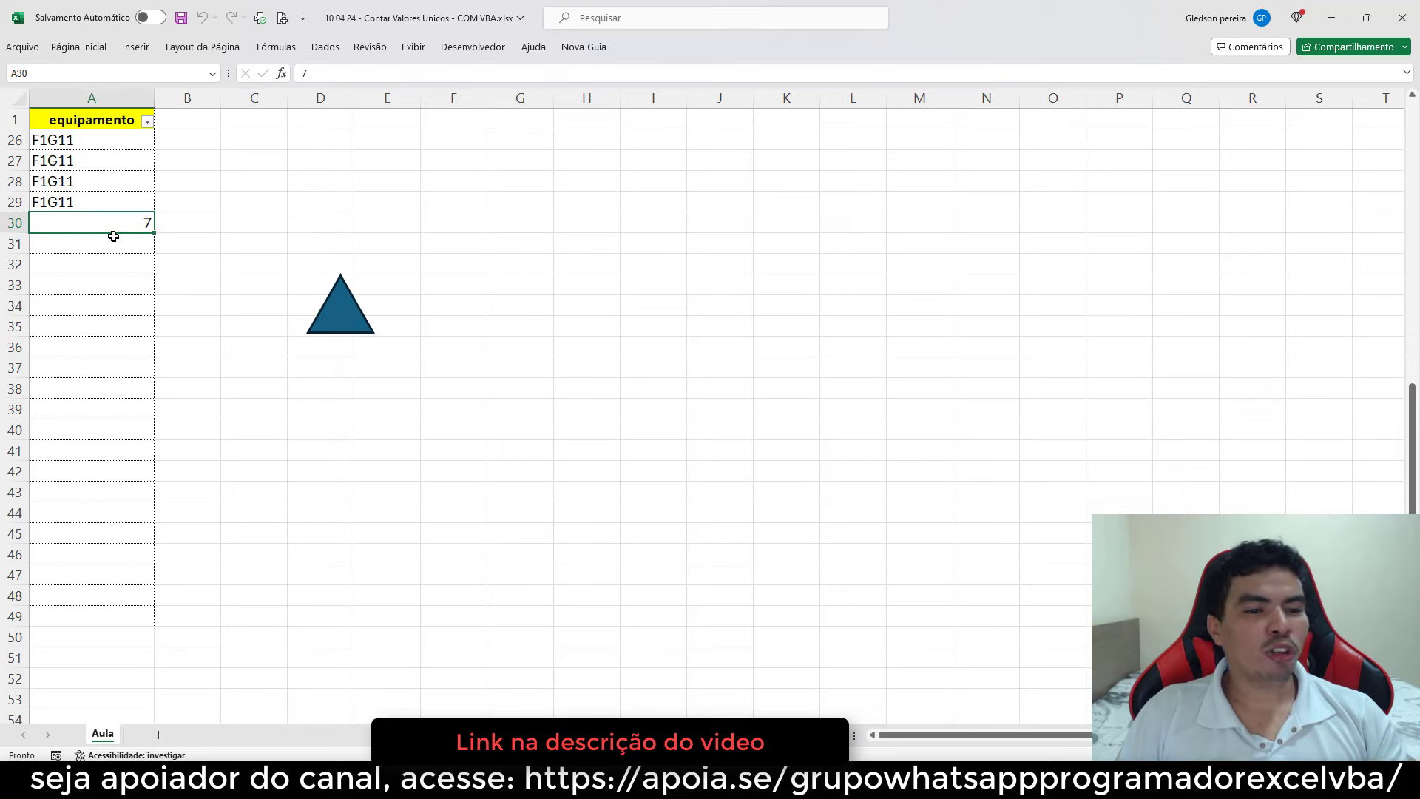
Step: Move the triangle macro shape higher up the sheet
{"action": "scroll", "coordinate": [148, 285], "scroll_direction": "up", "scroll_amount": 1}
{"action": "scroll", "coordinate": [156, 287], "scroll_direction": "up", "scroll_amount": 4}
{"action": "right_click", "coordinate": [336, 603]}
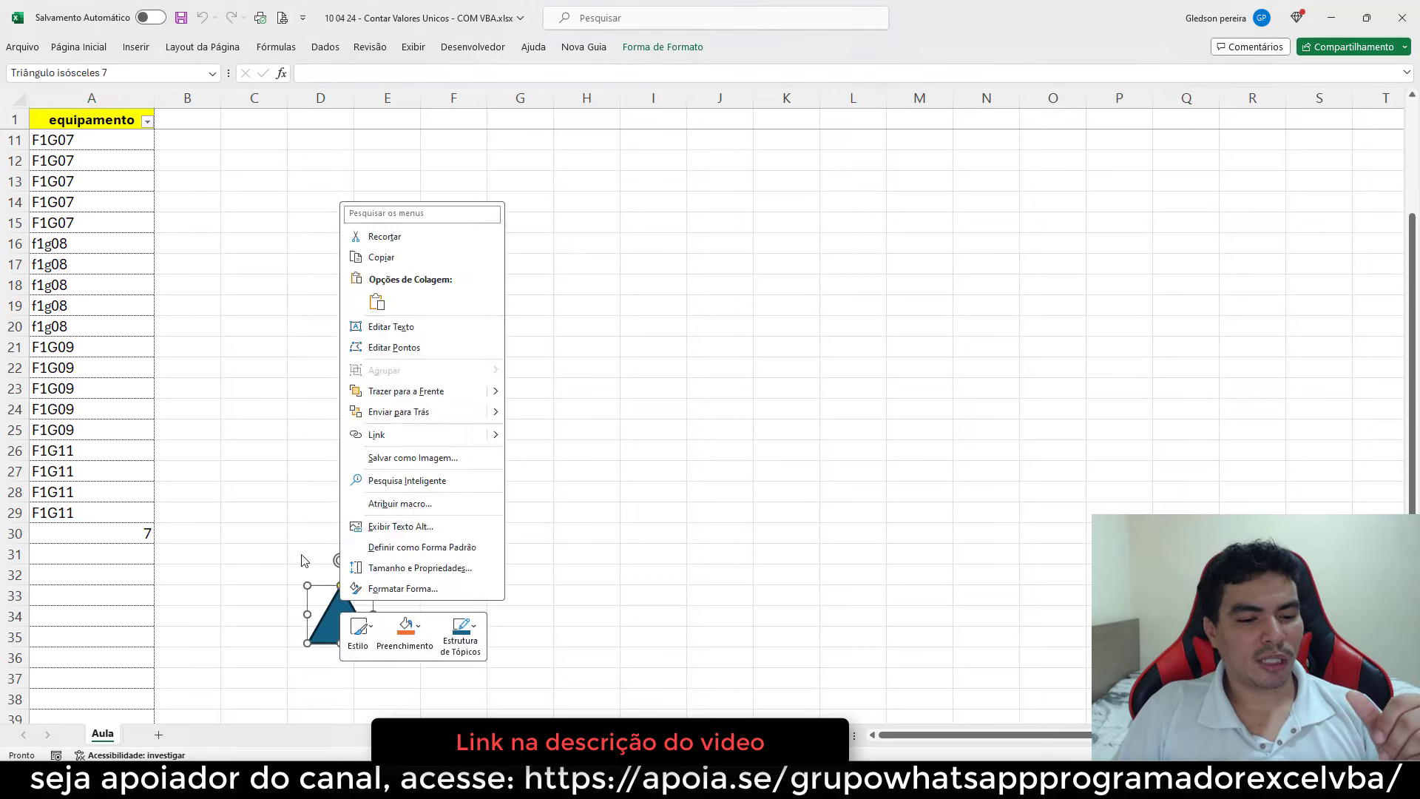
{"action": "left_click", "coordinate": [336, 610]}
{"action": "left_click_drag", "start_coordinate": [336, 610], "coordinate": [344, 290]}
Step: Rerun the macro with A8 blank, then inspect formulas in C2, C5 (#DIV/0!) and C3 (9)
{"action": "scroll", "coordinate": [344, 290], "scroll_direction": "up", "scroll_amount": 3}
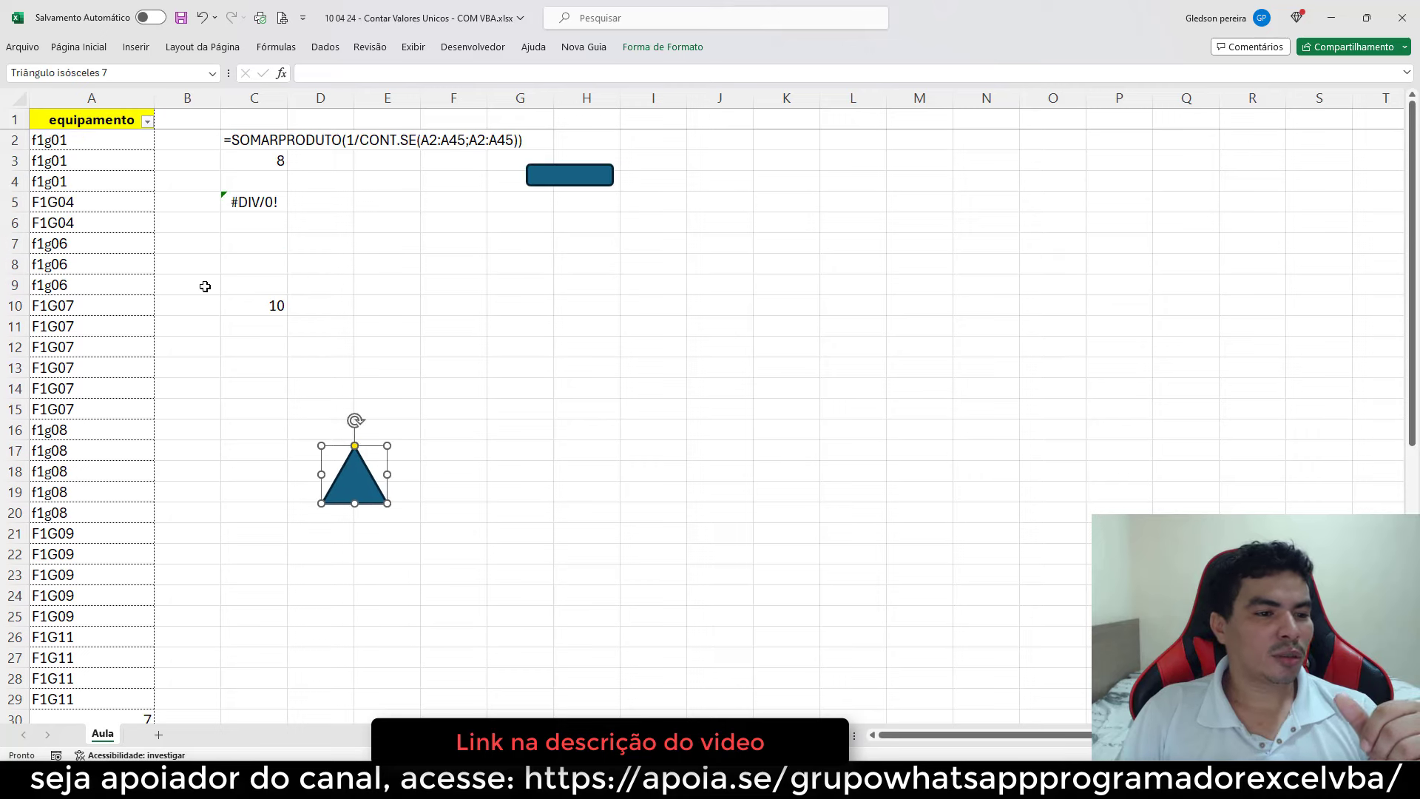
{"action": "left_click", "coordinate": [103, 266]}
{"action": "left_click", "coordinate": [255, 328]}
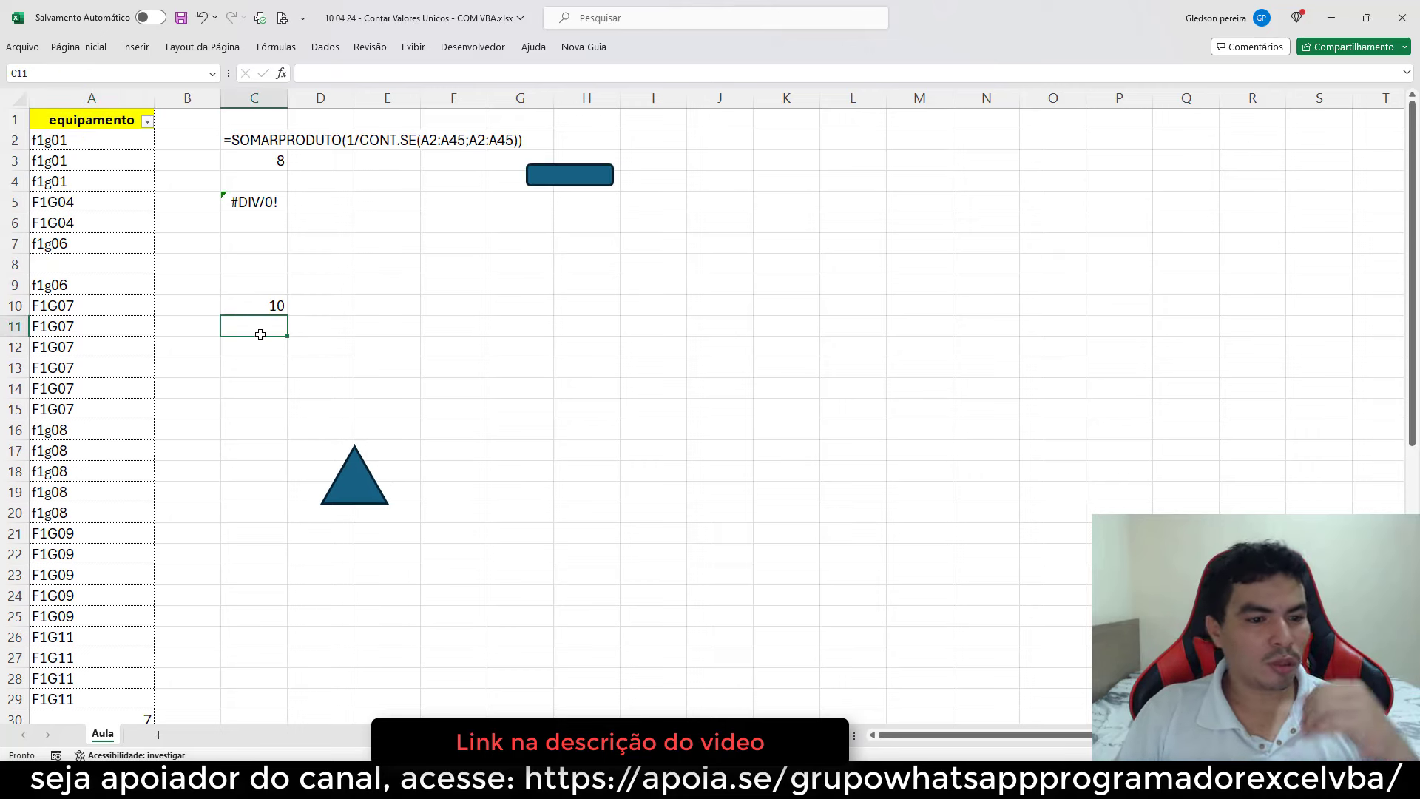
{"action": "scroll", "coordinate": [279, 365], "scroll_direction": "down", "scroll_amount": 1}
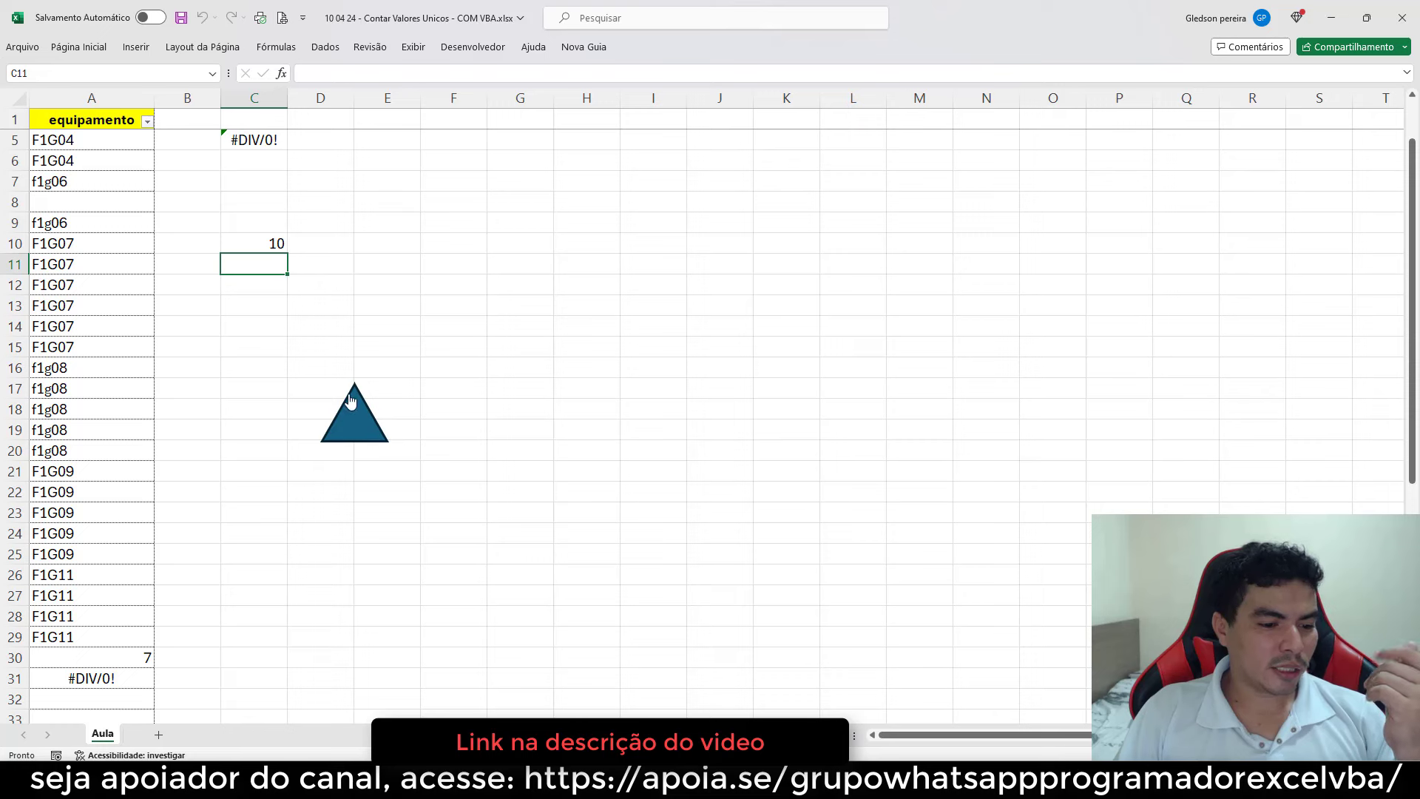
{"action": "scroll", "coordinate": [278, 470], "scroll_direction": "up", "scroll_amount": 1}
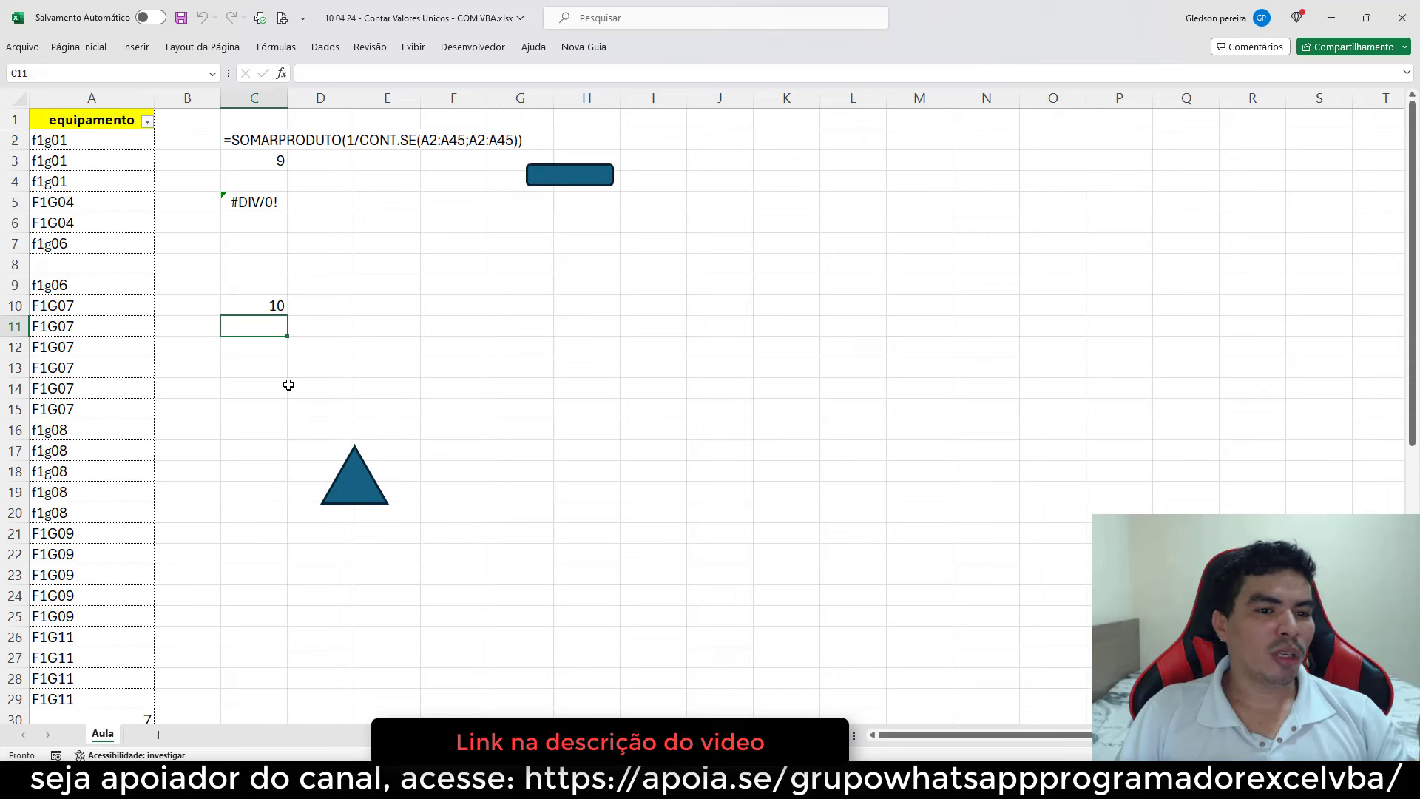
{"action": "left_click", "coordinate": [268, 139]}
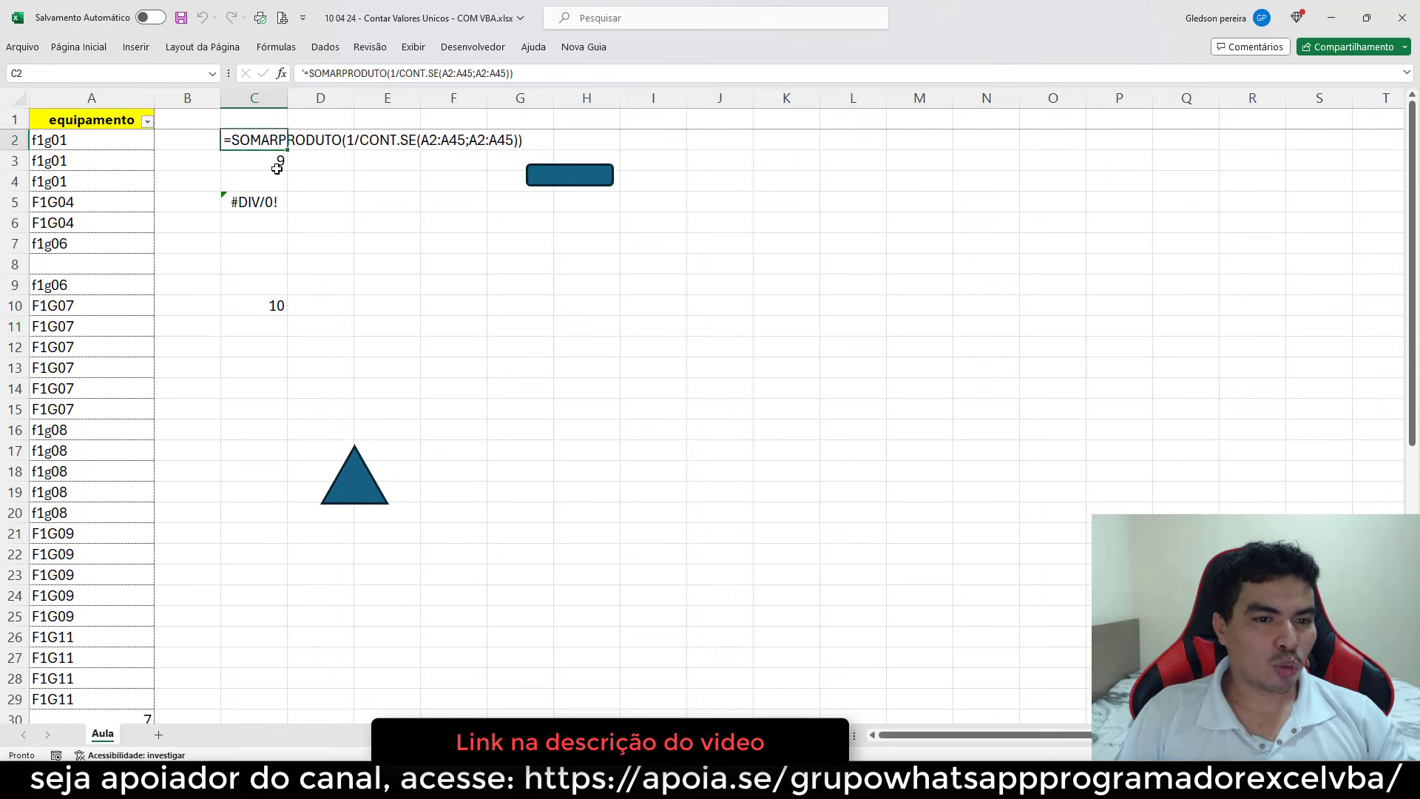
{"action": "left_click", "coordinate": [275, 203]}
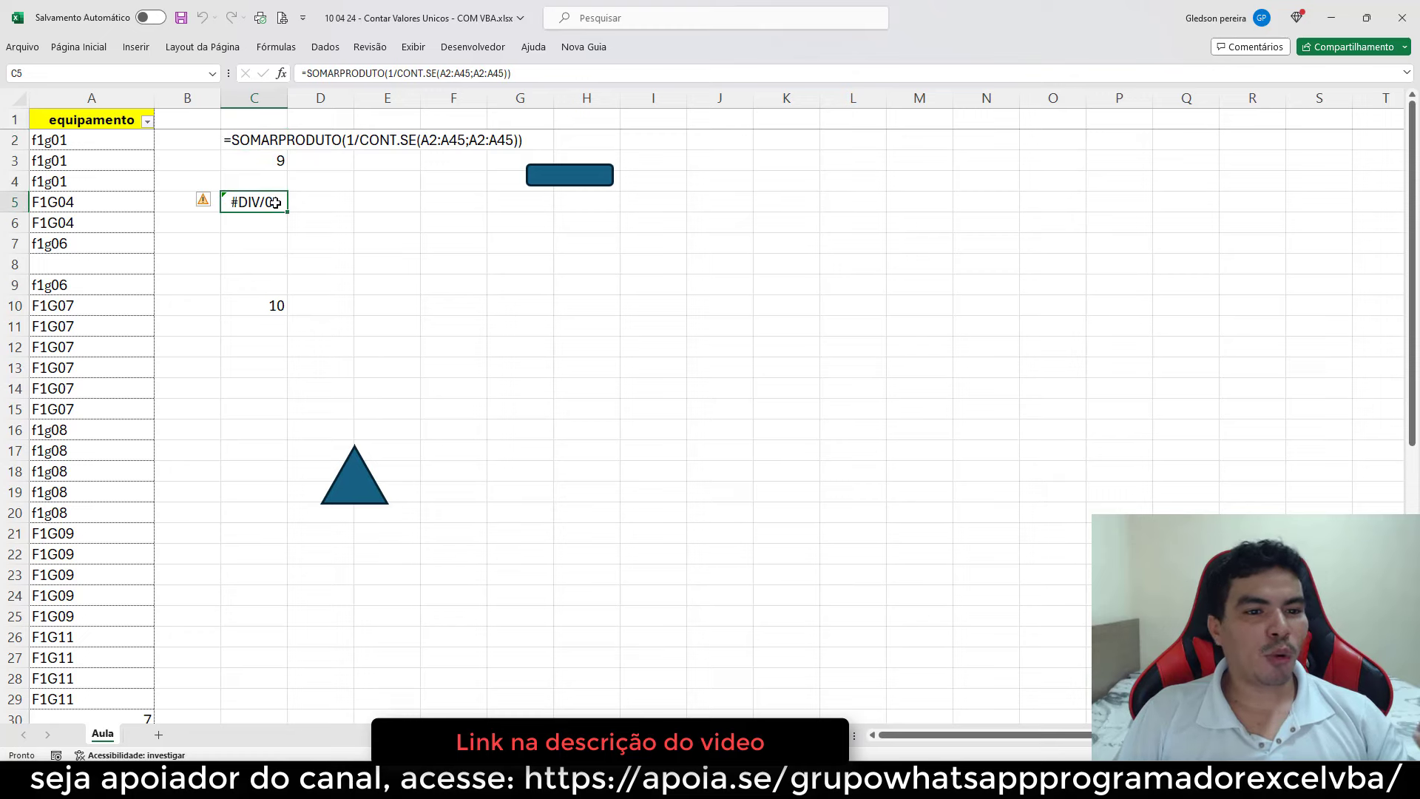
{"action": "left_click", "coordinate": [278, 159]}
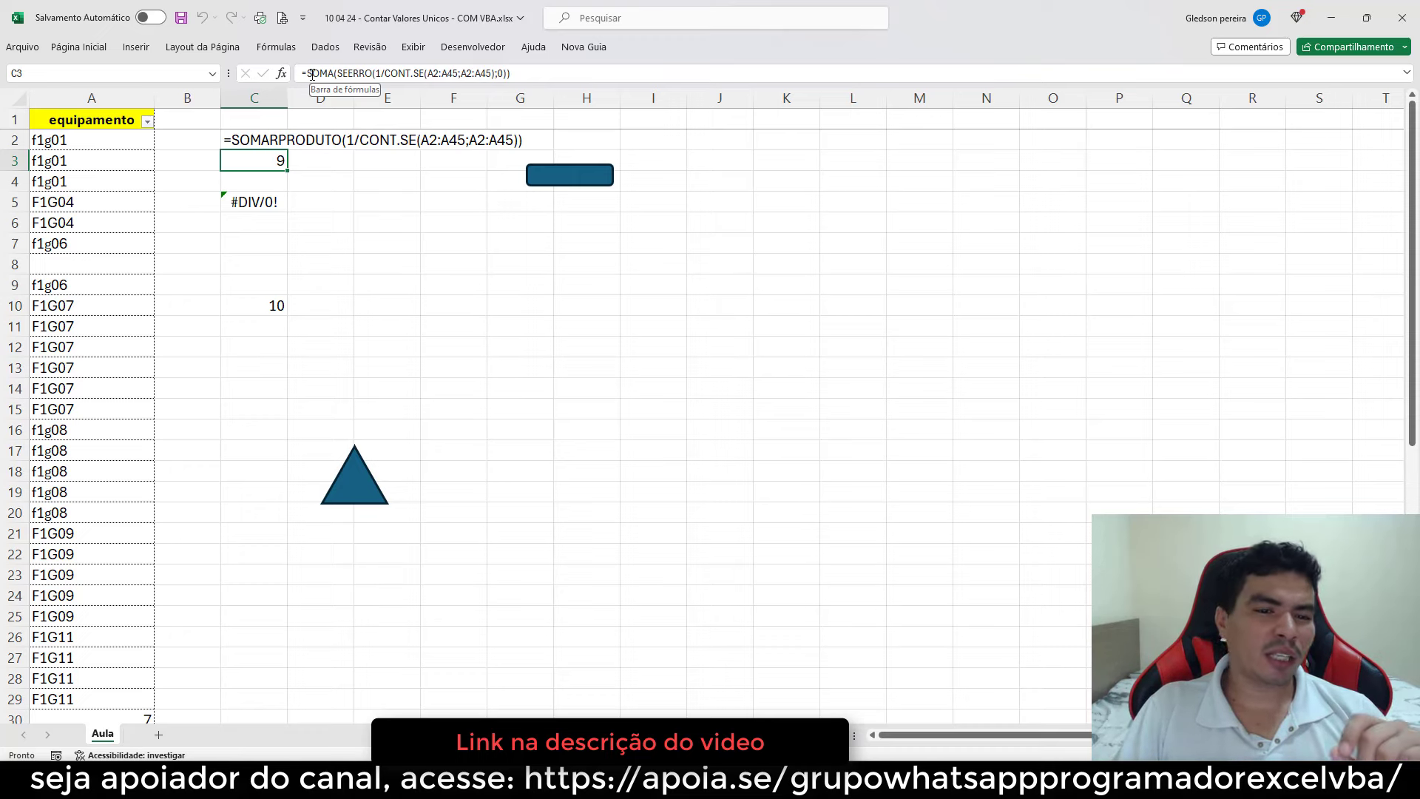
Step: In the macro editor, add a With Planilha1 line above the row calculation
{"action": "left_click", "coordinate": [473, 46]}
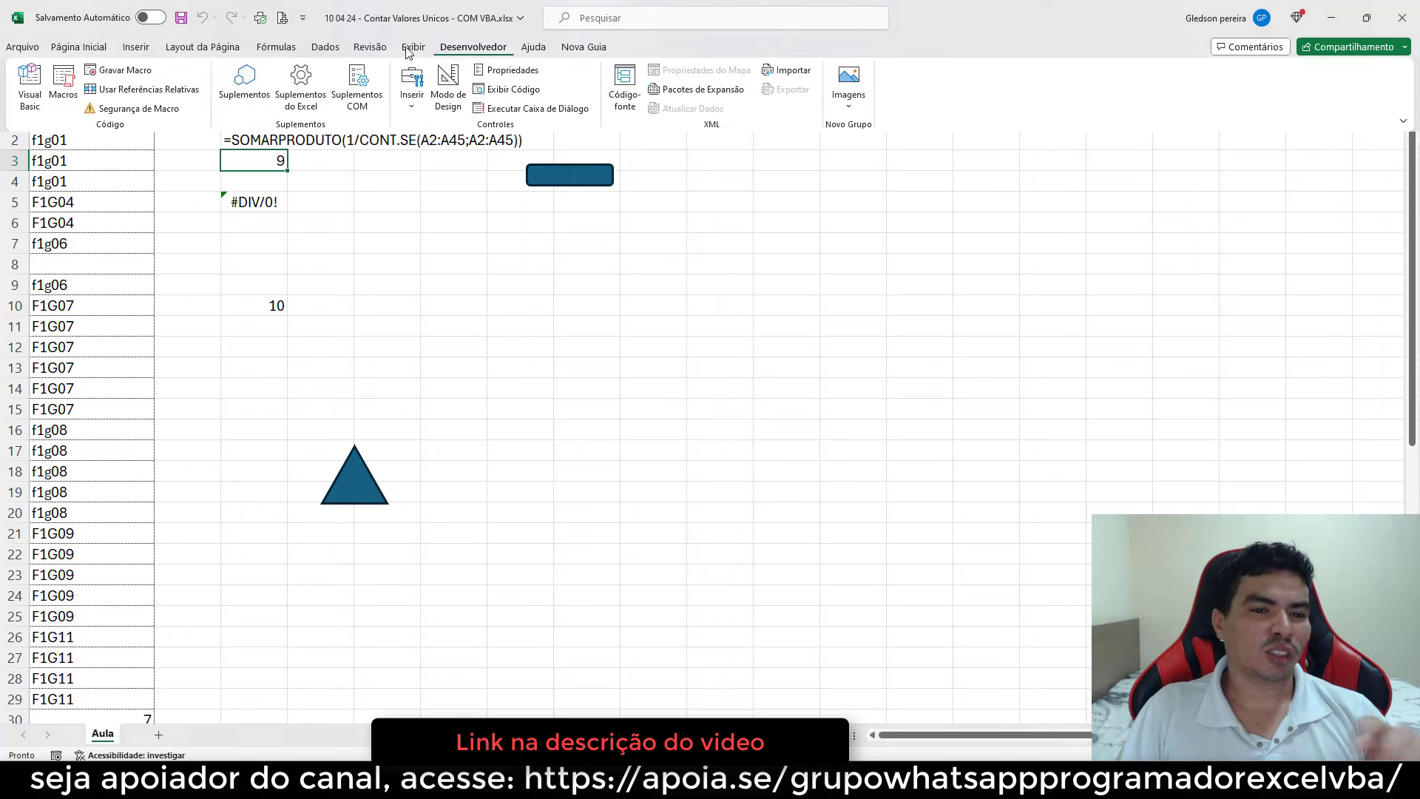
{"action": "left_click", "coordinate": [30, 87]}
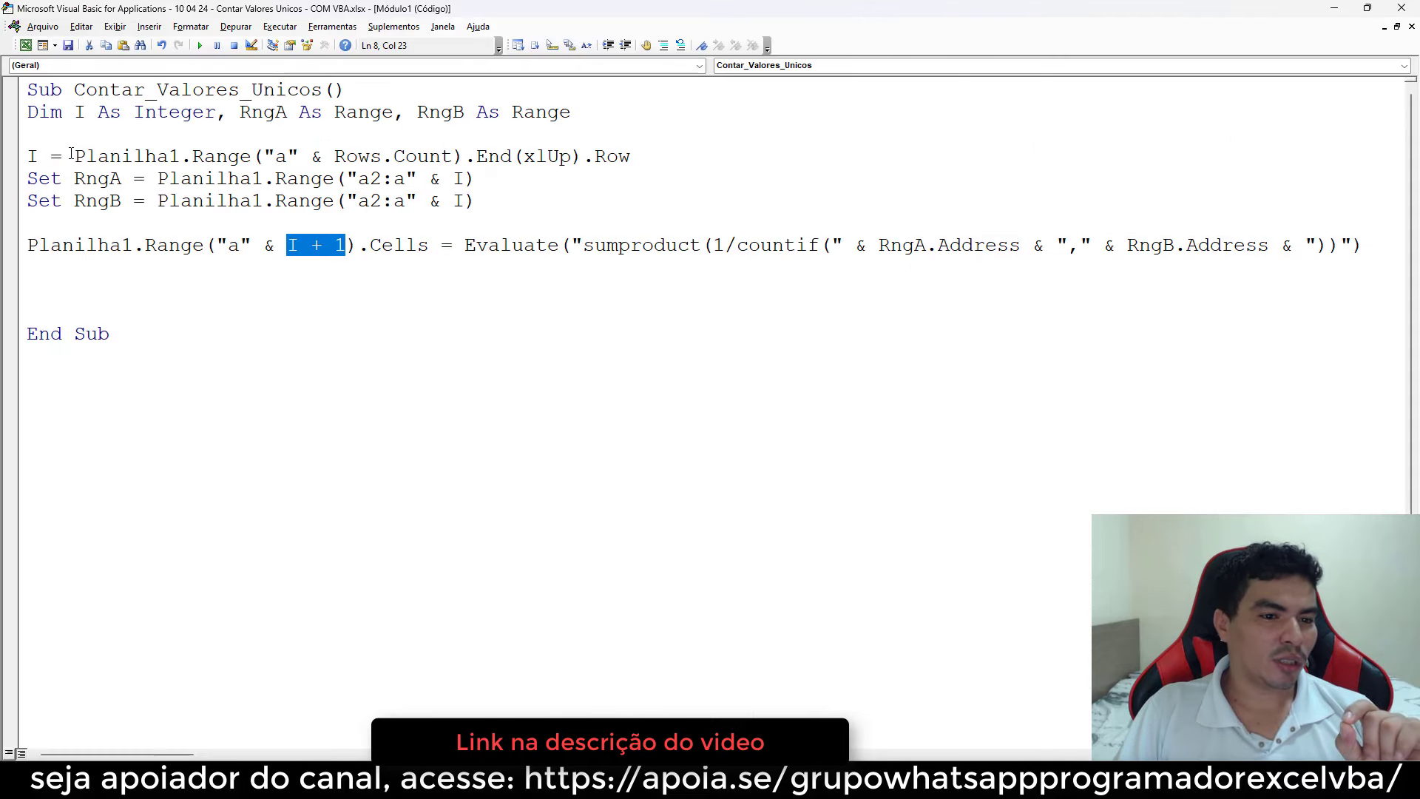
{"action": "left_click_drag", "start_coordinate": [167, 178], "coordinate": [264, 178]}
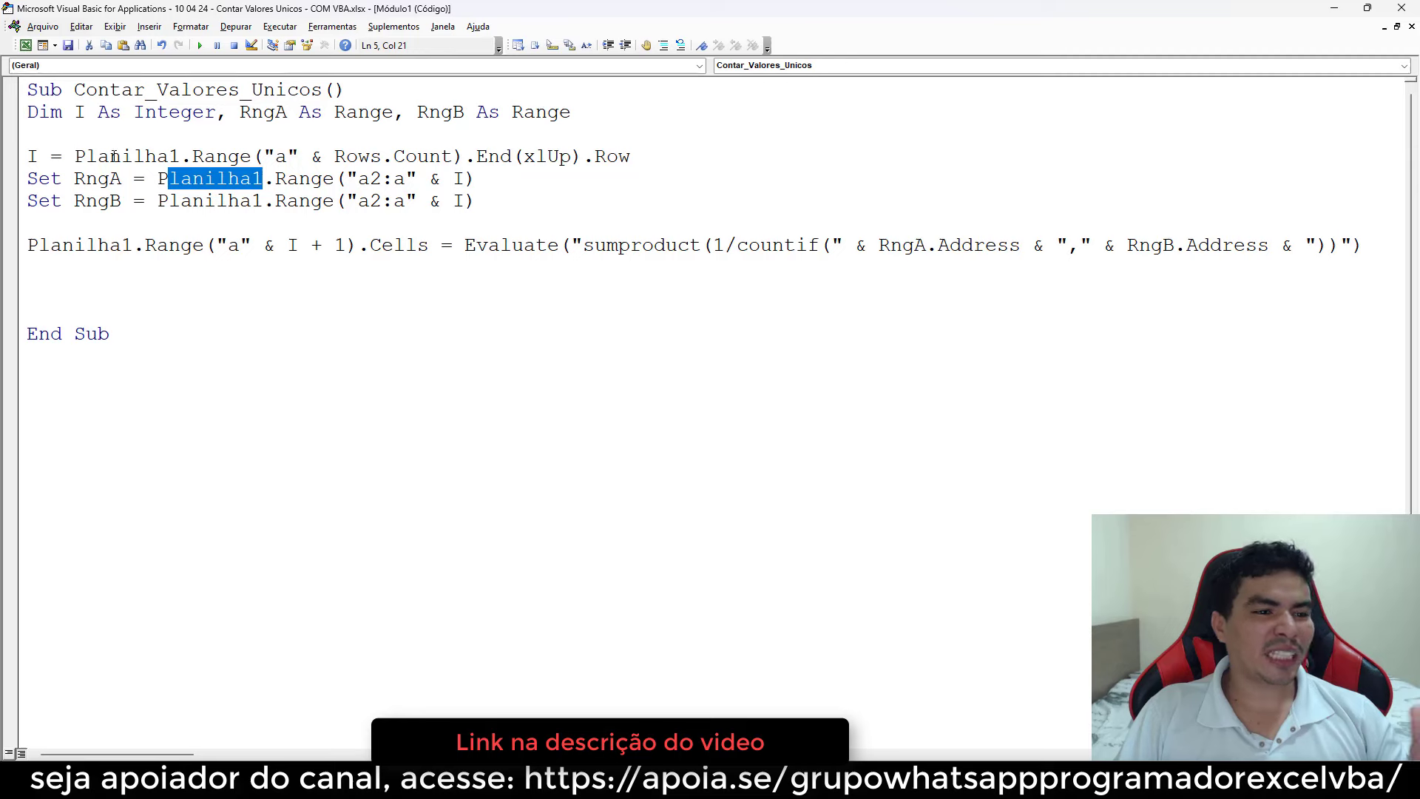
{"action": "left_click", "coordinate": [79, 136]}
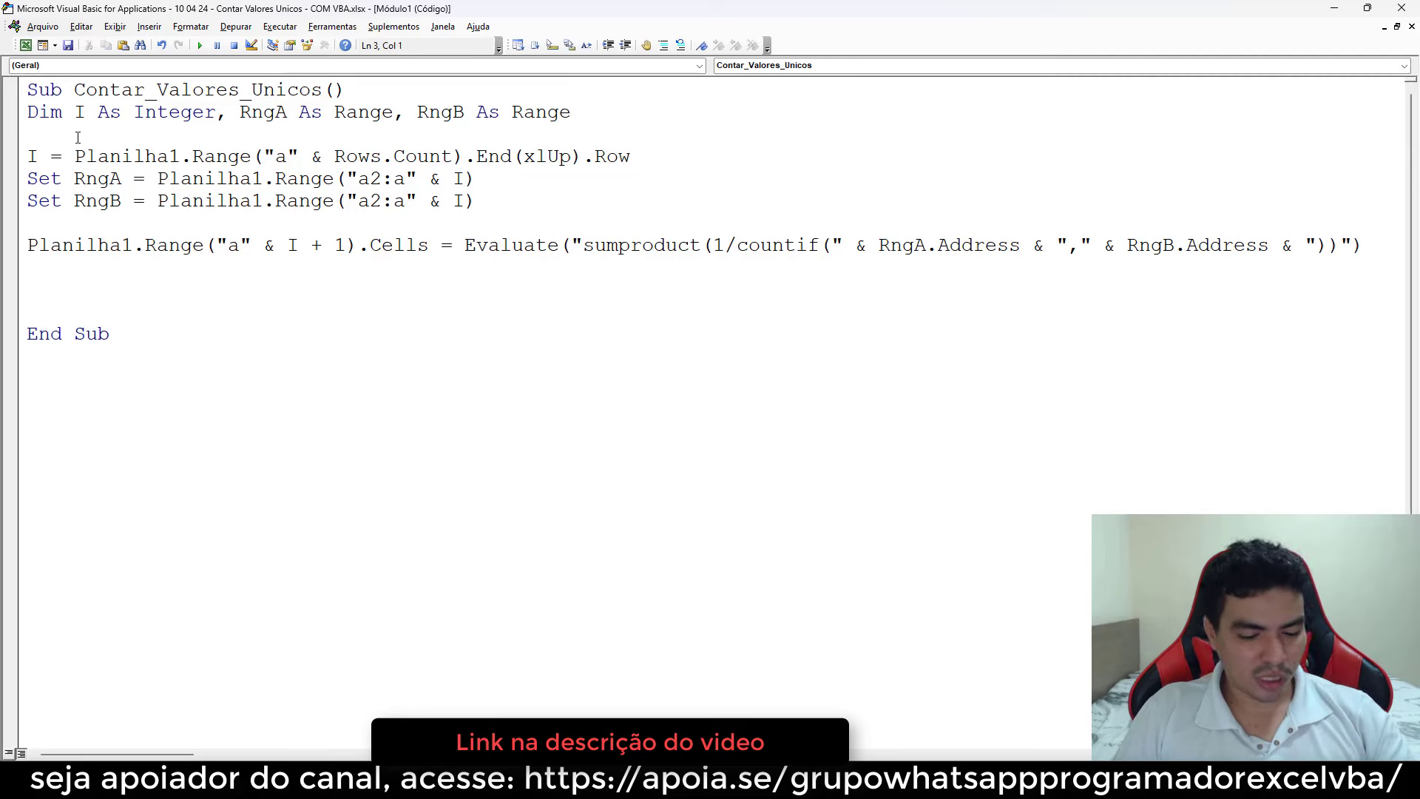
{"action": "type", "text": "ith "}
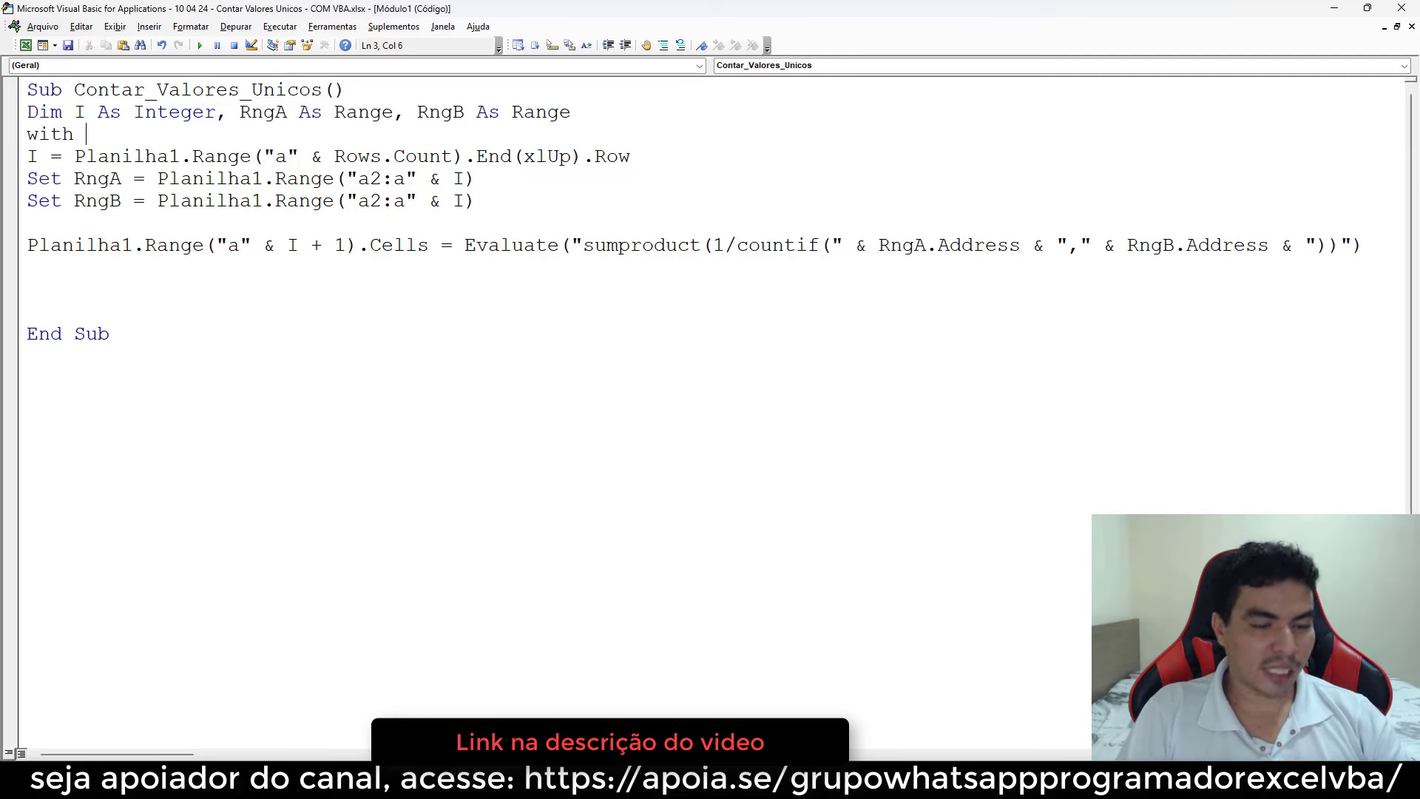
{"action": "type", "text": "lkh"}
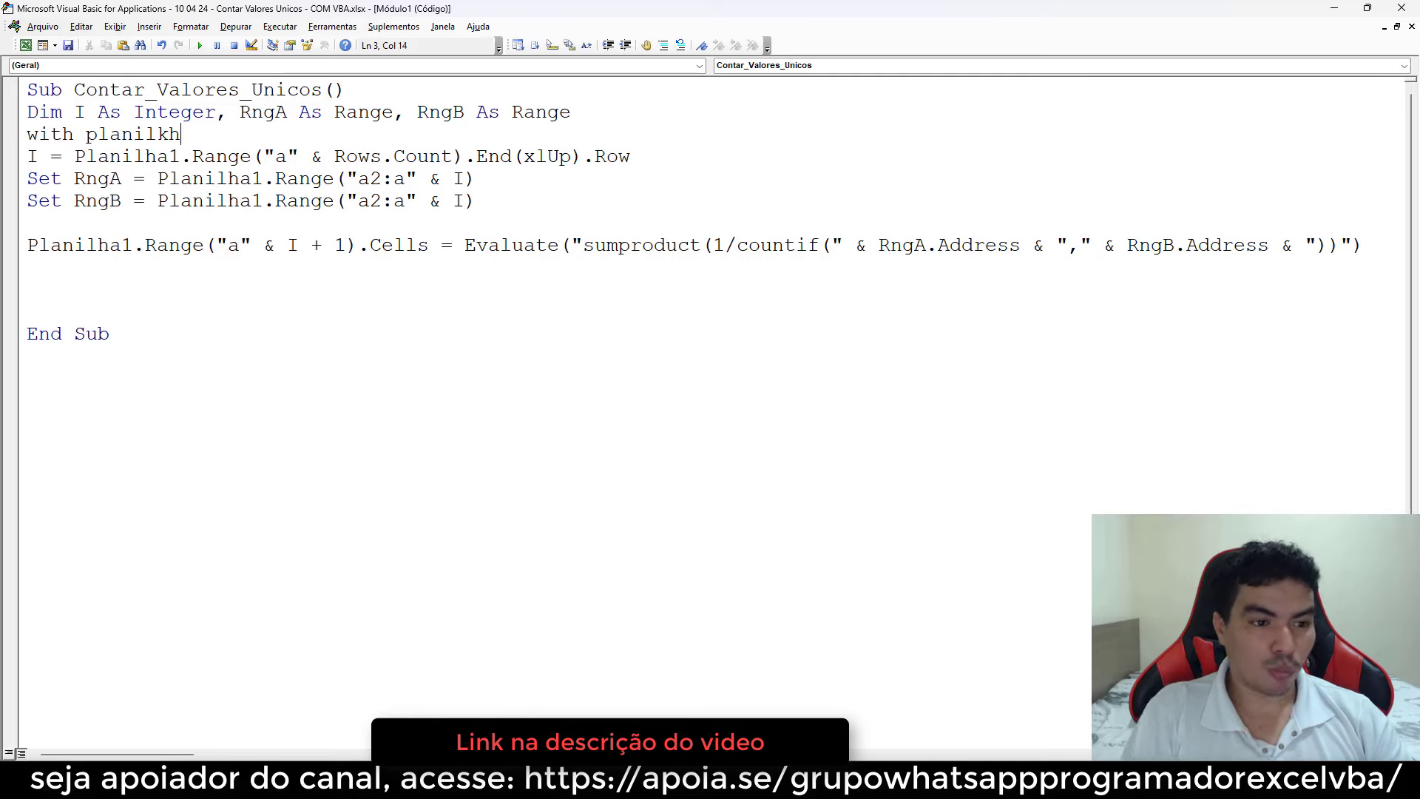
{"action": "type", "text": "a"}
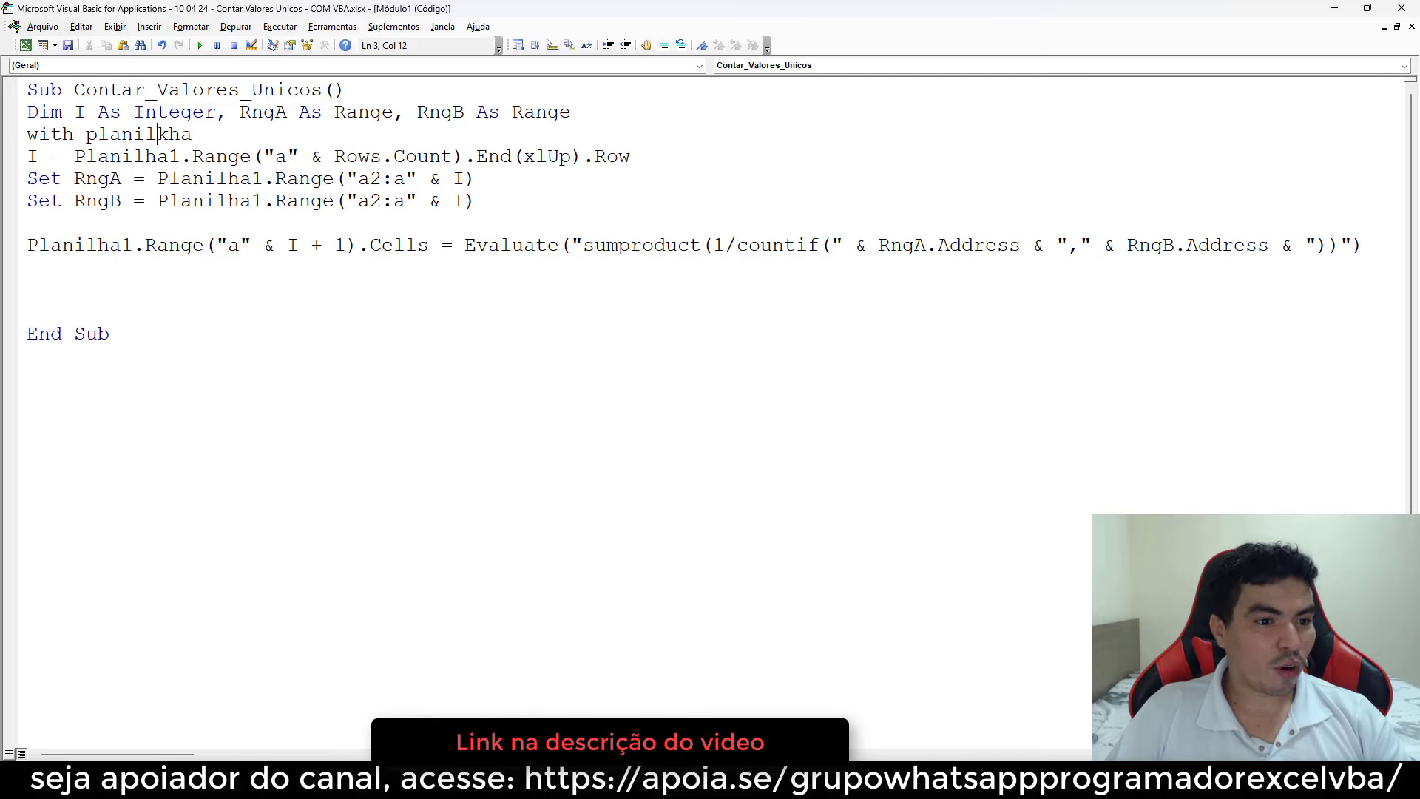
{"action": "type", "text": "1"}
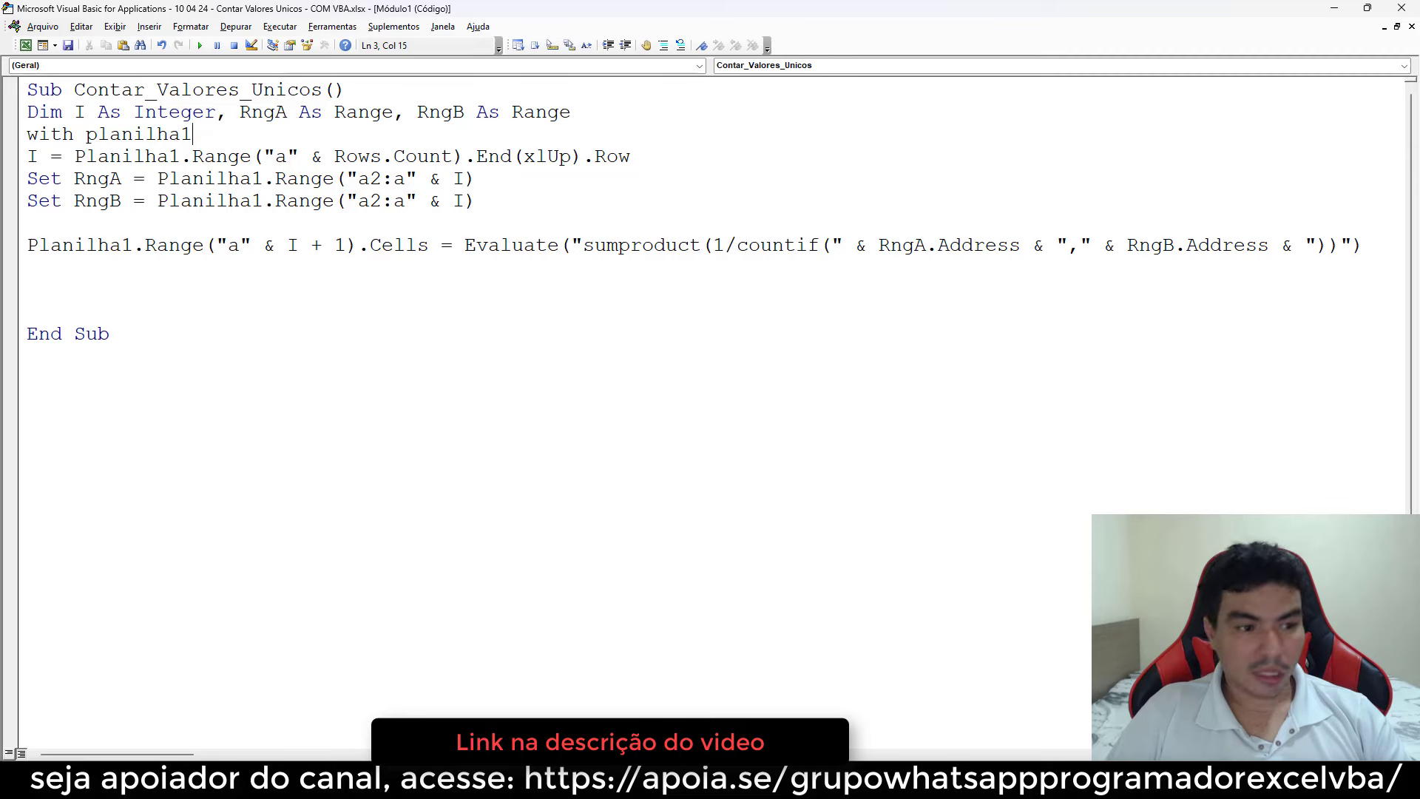
{"action": "type", "text": "n"}
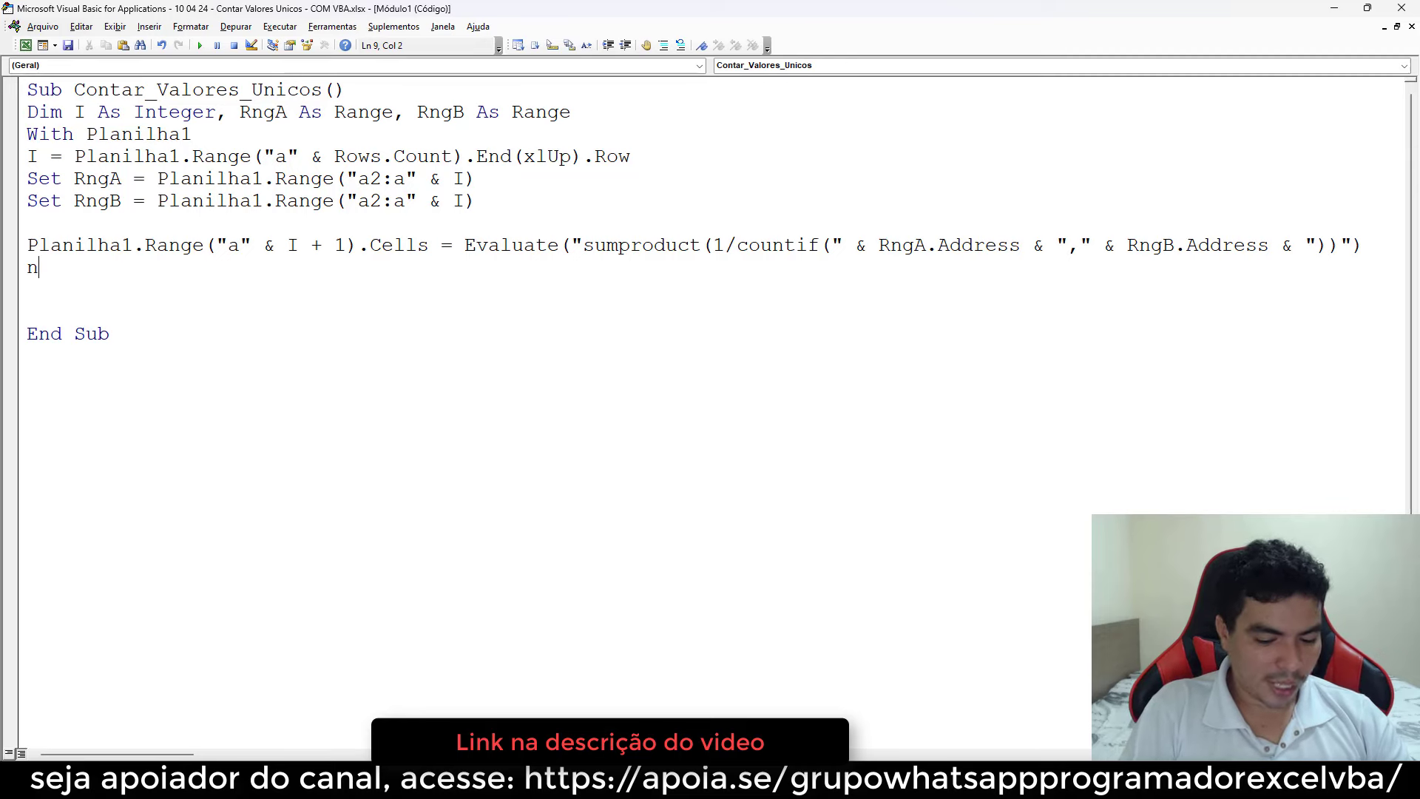
{"action": "type", "text": "e"}
Step: Close the block with an End With line, fixing its misspelling
{"action": "key", "text": "BackSpace"}
{"action": "key", "text": "BackSpace"}
{"action": "type", "text": "e"}
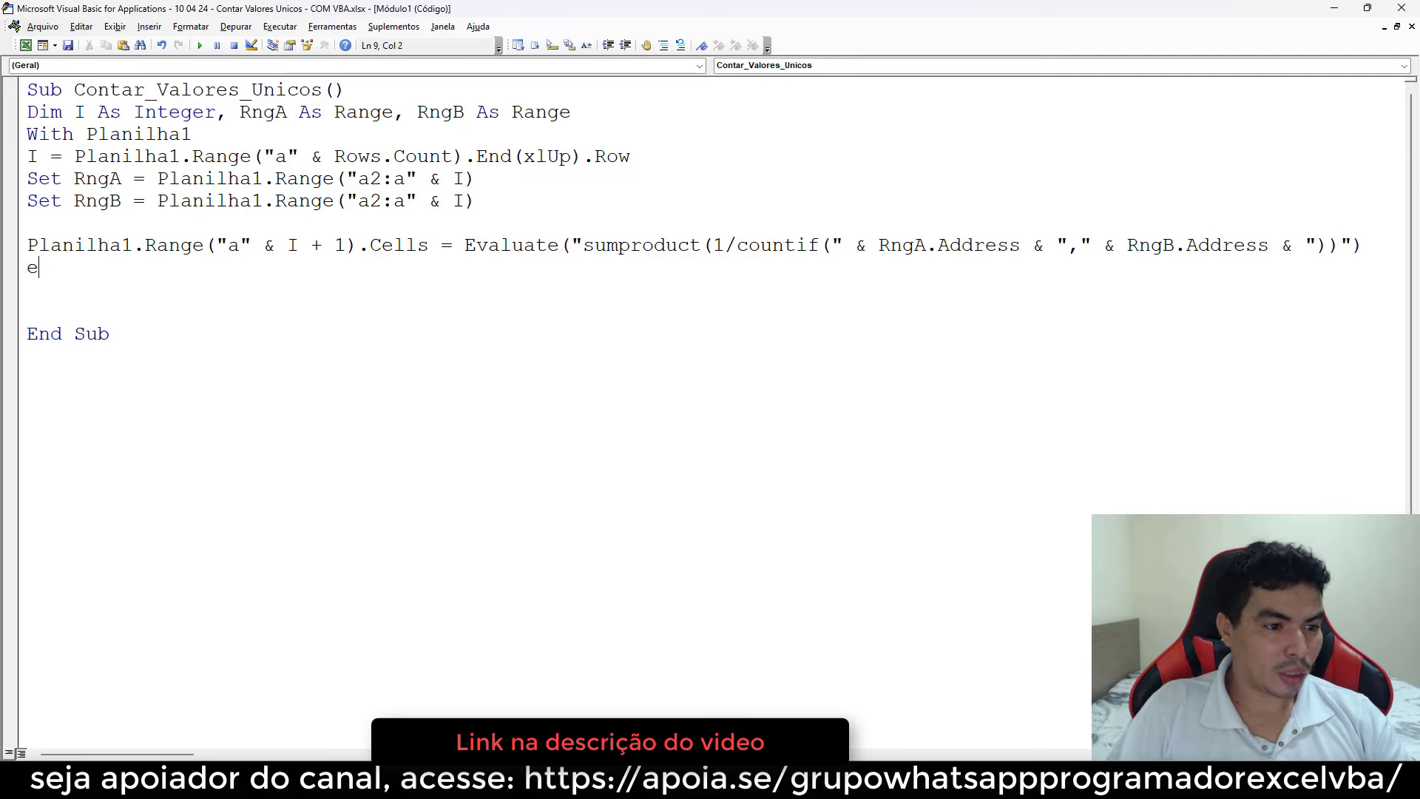
{"action": "type", "text": "dn with"}
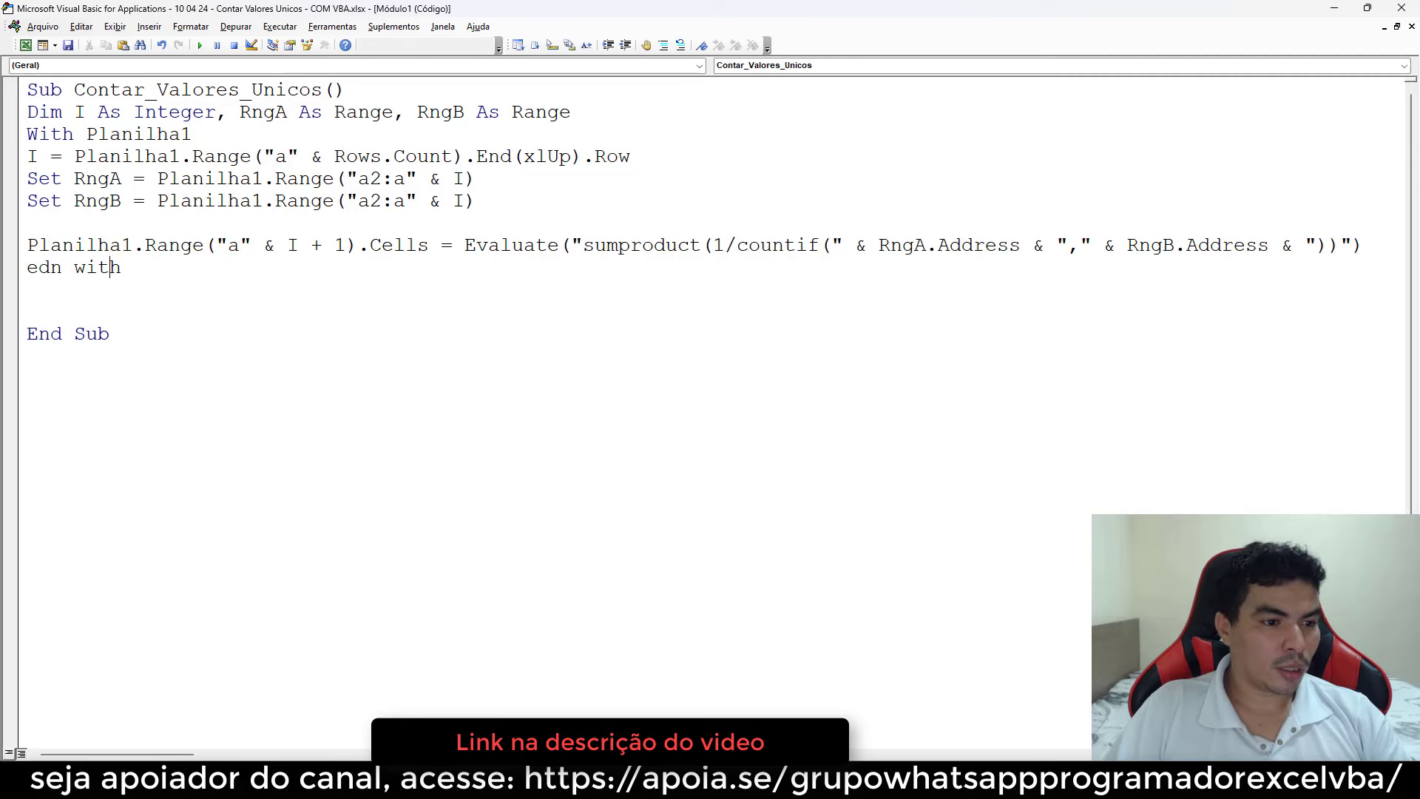
{"action": "left_click", "coordinate": [37, 267]}
{"action": "key", "text": "Delete"}
{"action": "key", "text": "Right"}
{"action": "type", "text": "d"}
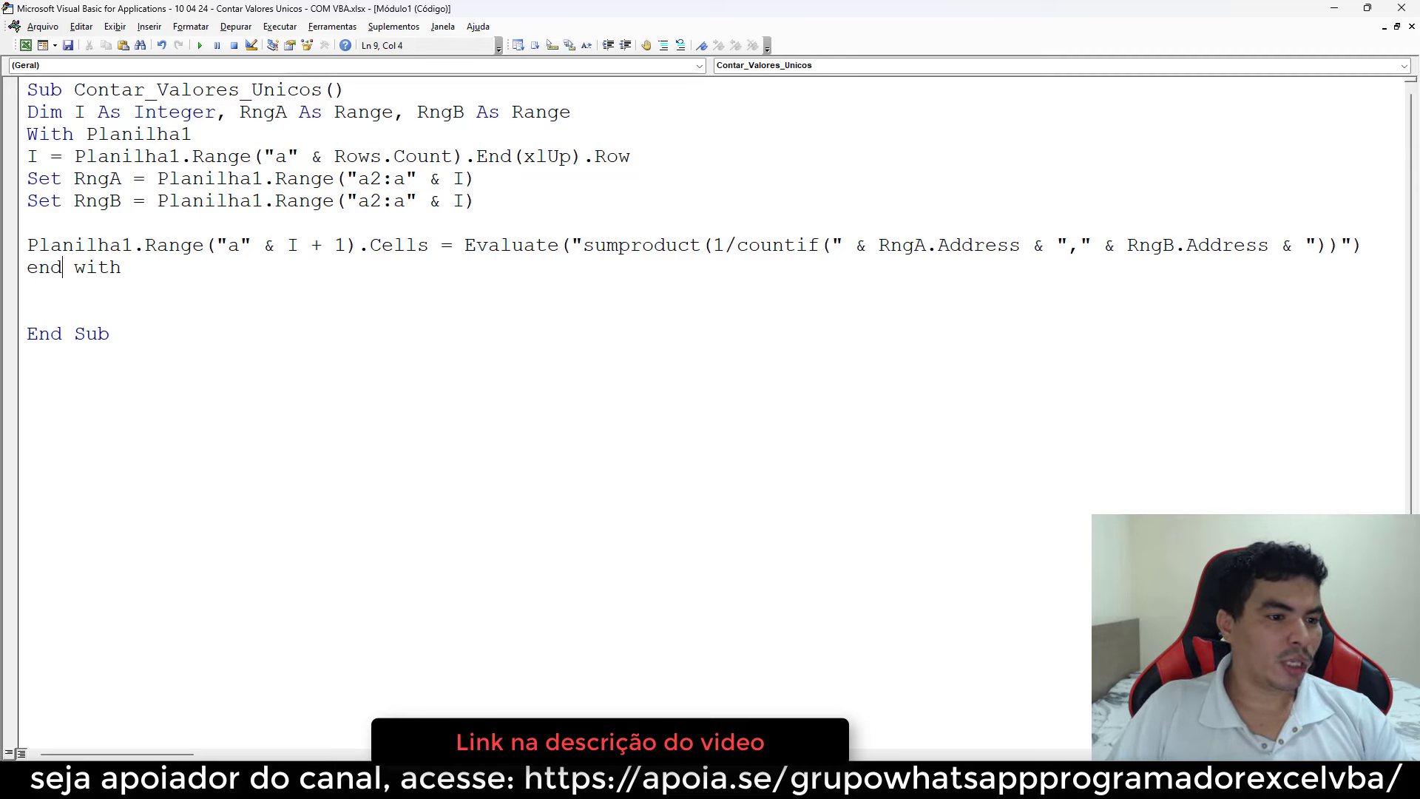
{"action": "left_click", "coordinate": [86, 286]}
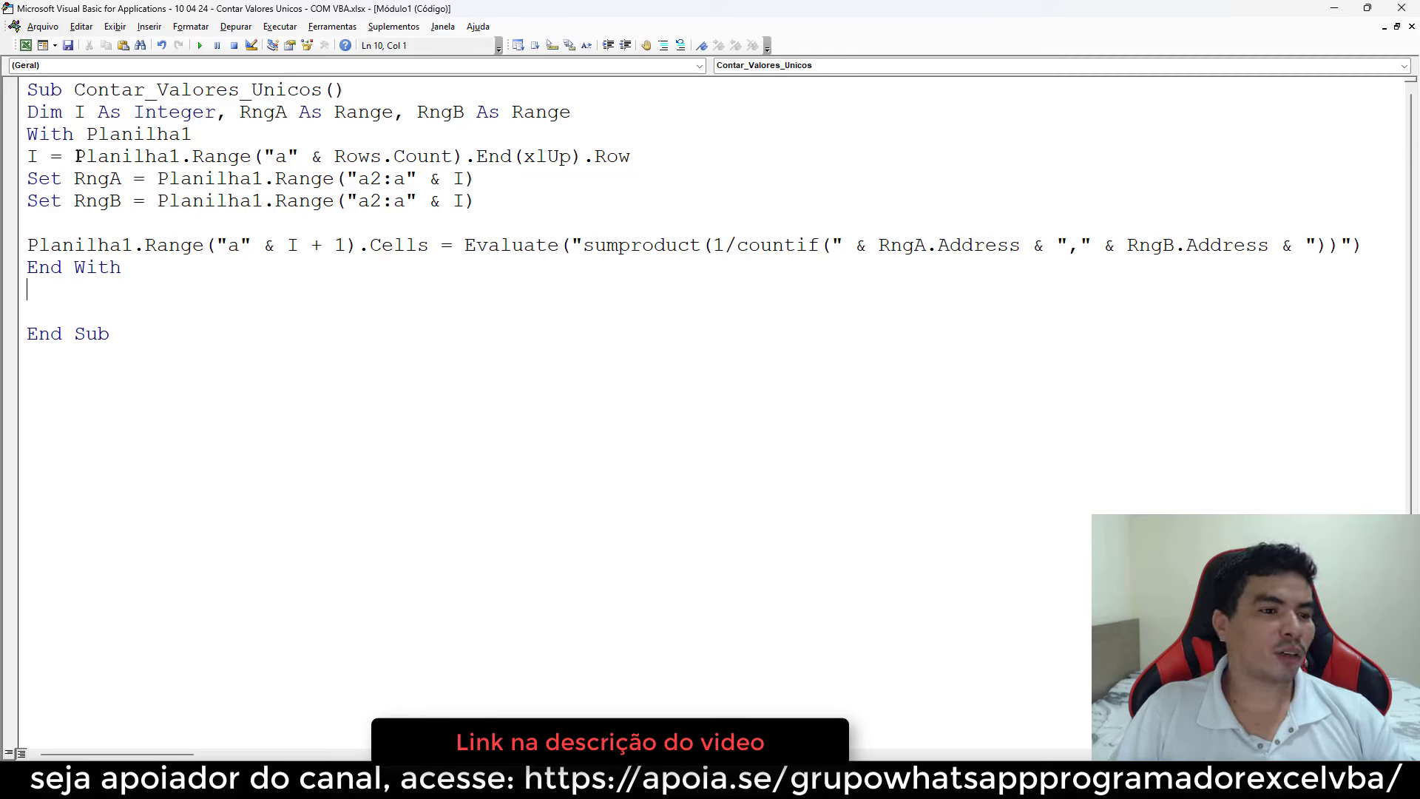
Step: Remove the Planilha1 prefixes from the row-count, RngA, RngB and output lines, adding .Rows
{"action": "left_click_drag", "start_coordinate": [77, 156], "coordinate": [179, 156]}
{"action": "key", "text": "Delete"}
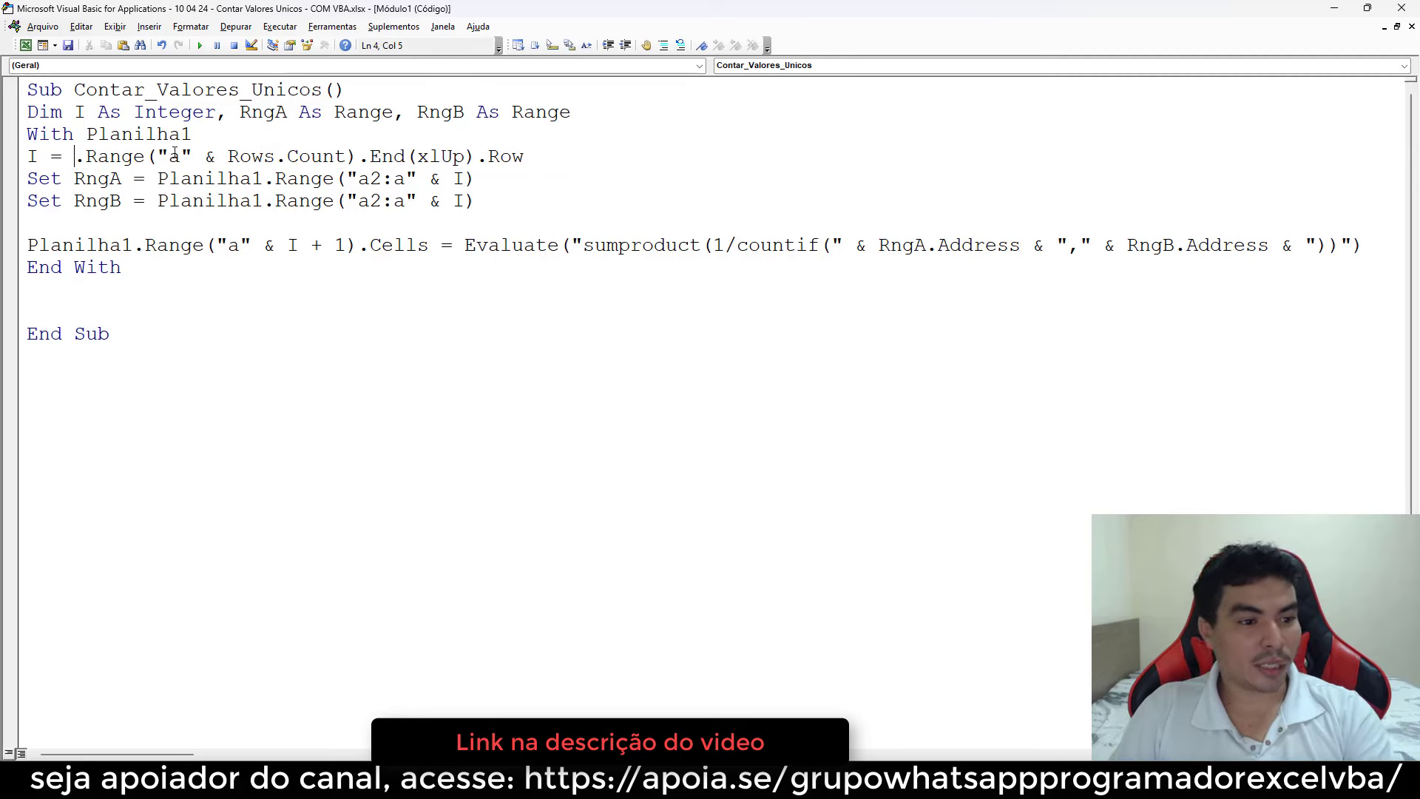
{"action": "left_click_drag", "start_coordinate": [157, 178], "coordinate": [264, 178]}
{"action": "key", "text": "Delete"}
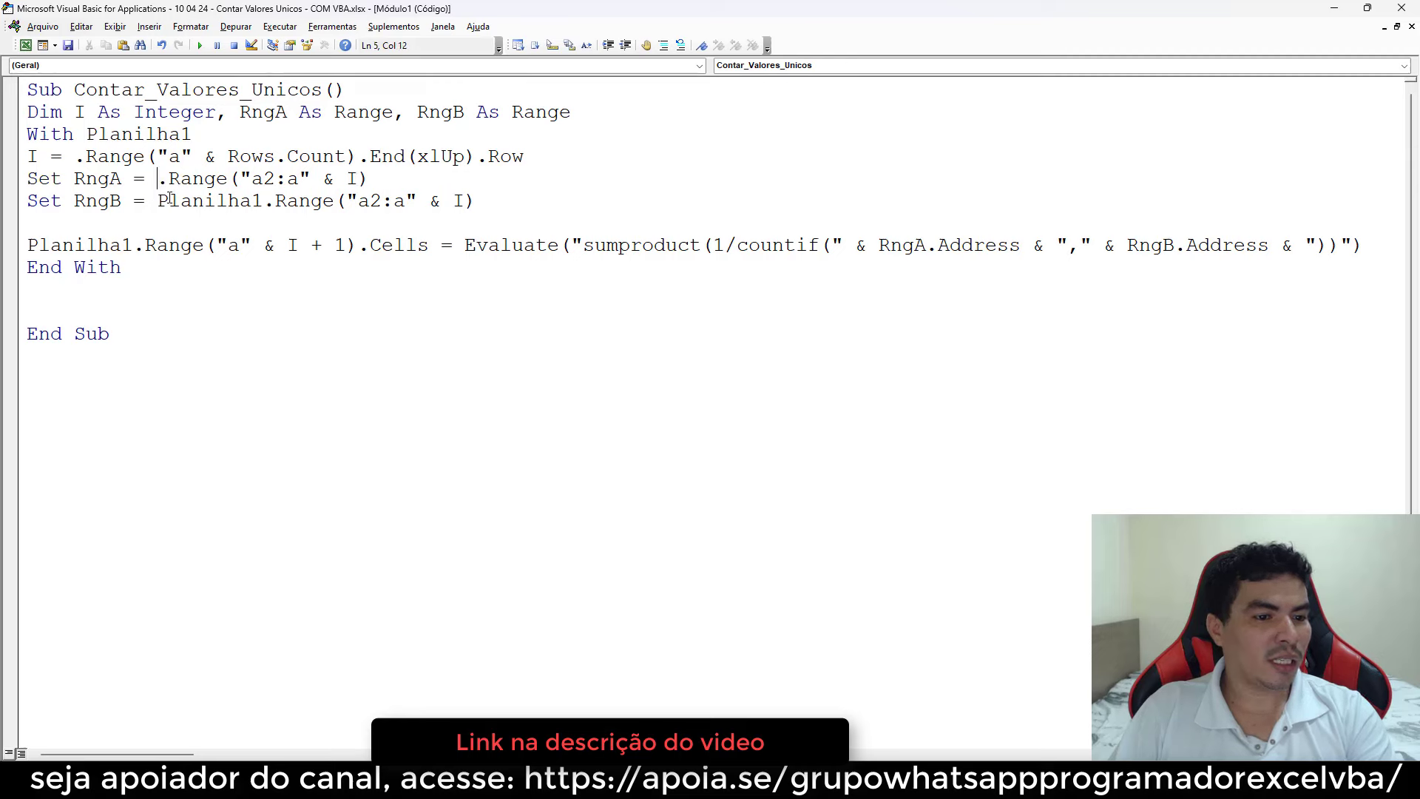
{"action": "left_click_drag", "start_coordinate": [158, 201], "coordinate": [263, 201]}
{"action": "key", "text": "Delete"}
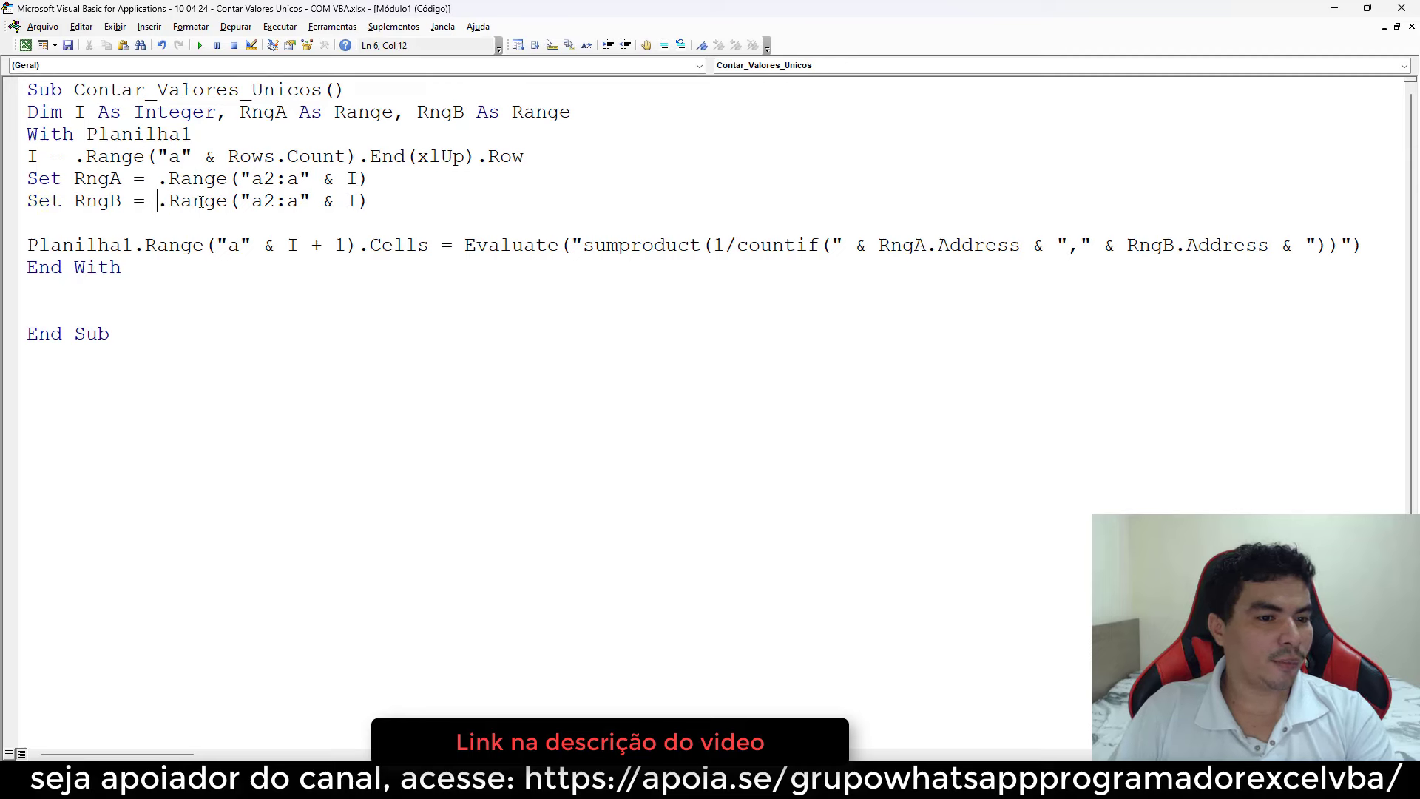
{"action": "type", "text": "."}
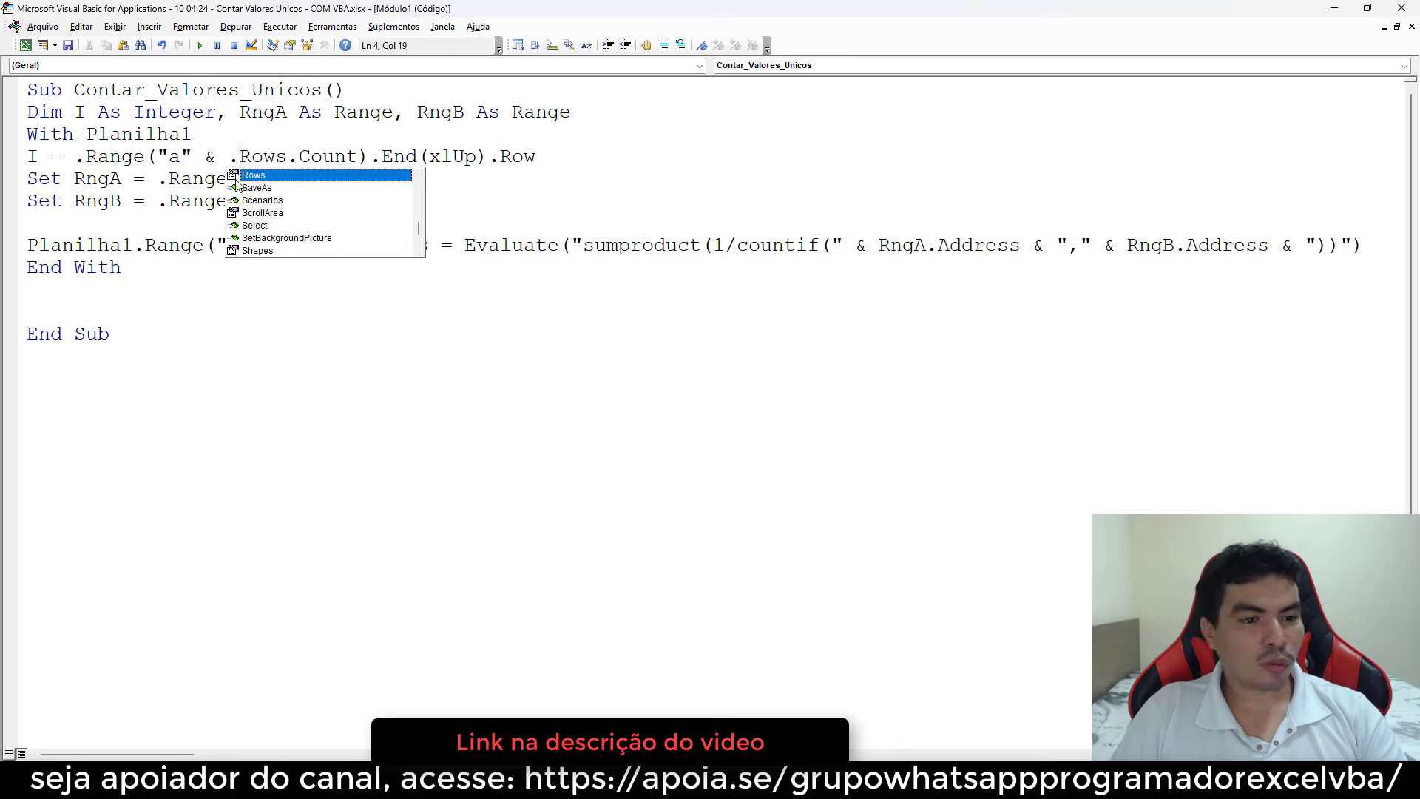
{"action": "left_click", "coordinate": [251, 180]}
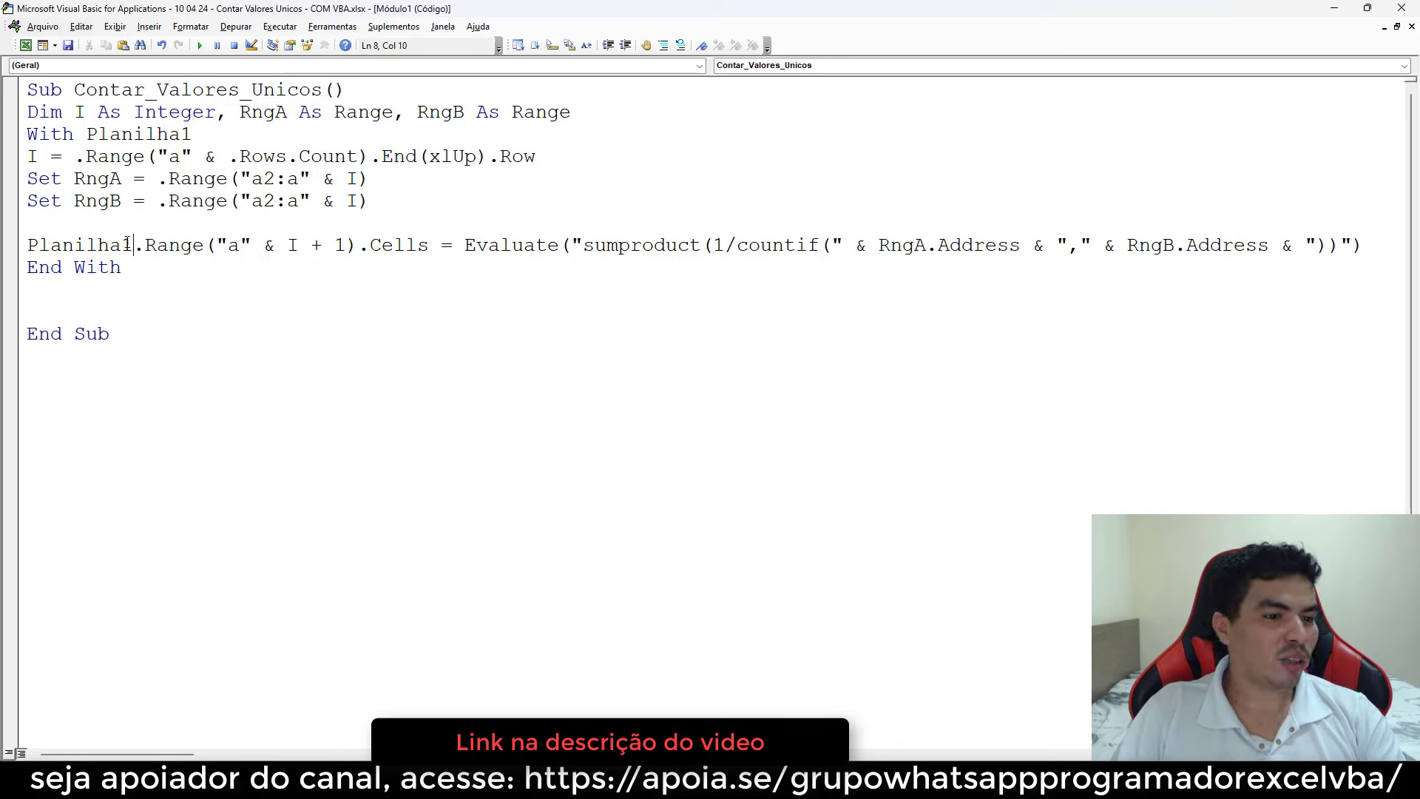
{"action": "left_click_drag", "start_coordinate": [136, 245], "coordinate": [27, 245]}
{"action": "key", "text": "Delete"}
{"action": "left_click", "coordinate": [74, 281]}
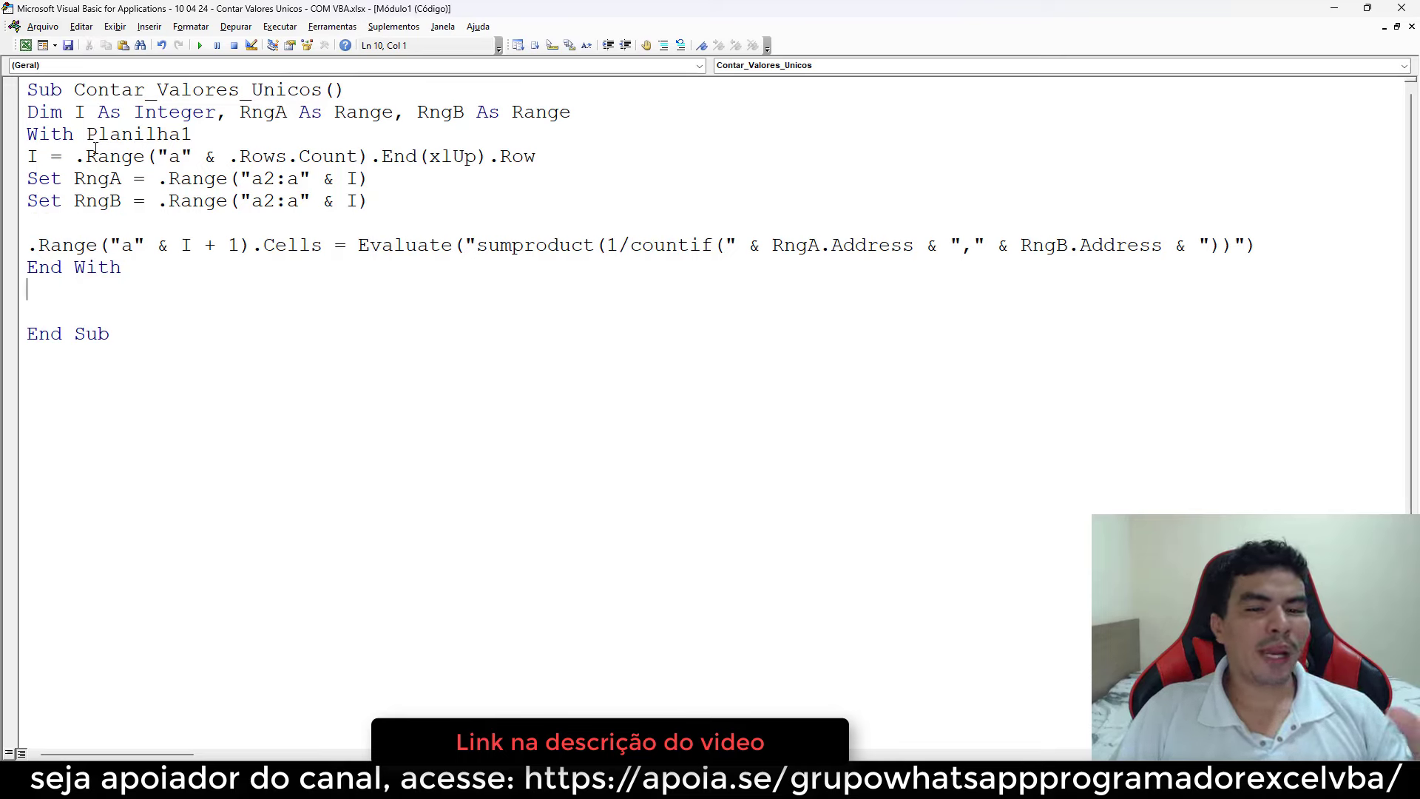
Step: Highlight Planilha1 in the With line while explaining it, then return to the Excel workbook
{"action": "left_click_drag", "start_coordinate": [88, 136], "coordinate": [194, 134]}
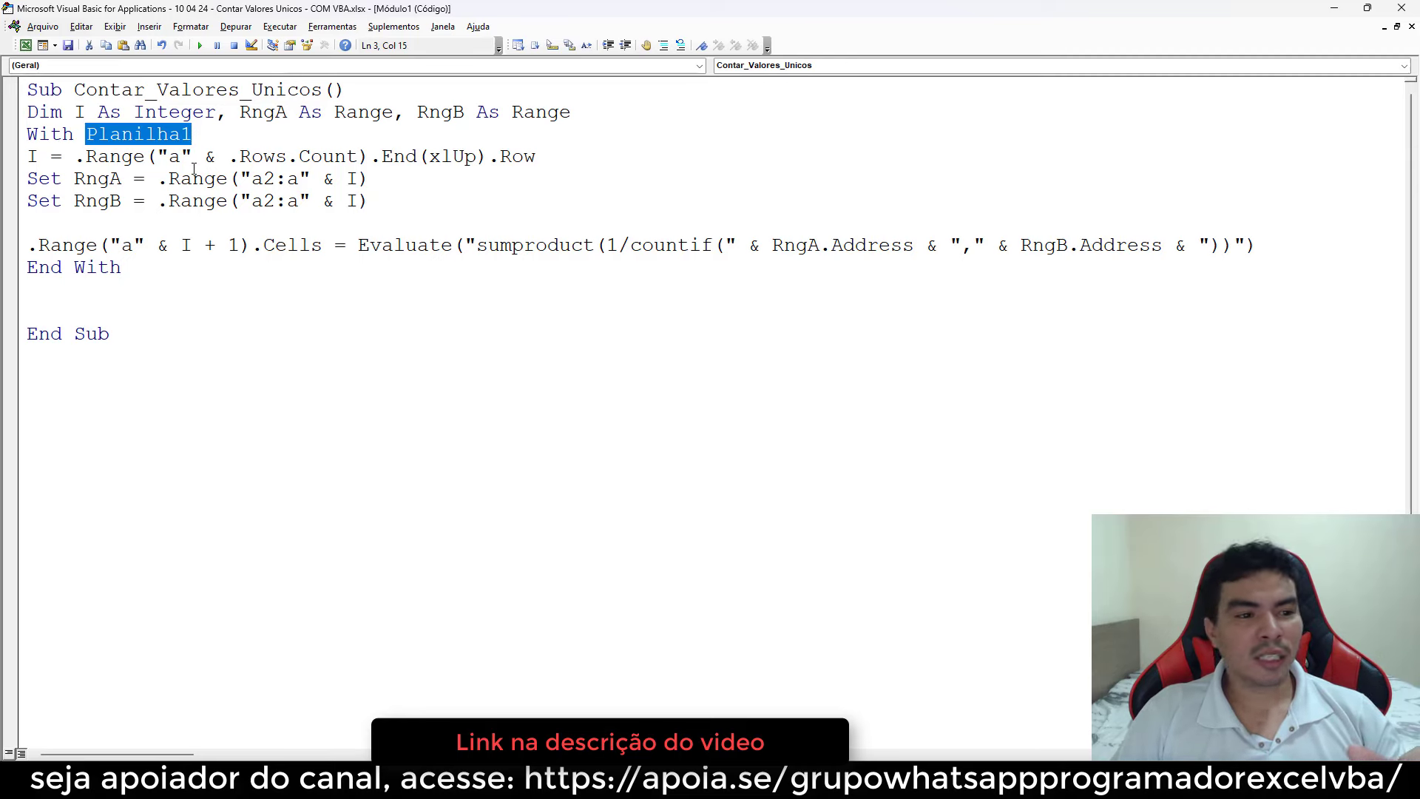
{"action": "key", "text": "Down"}
{"action": "key", "text": "Down"}
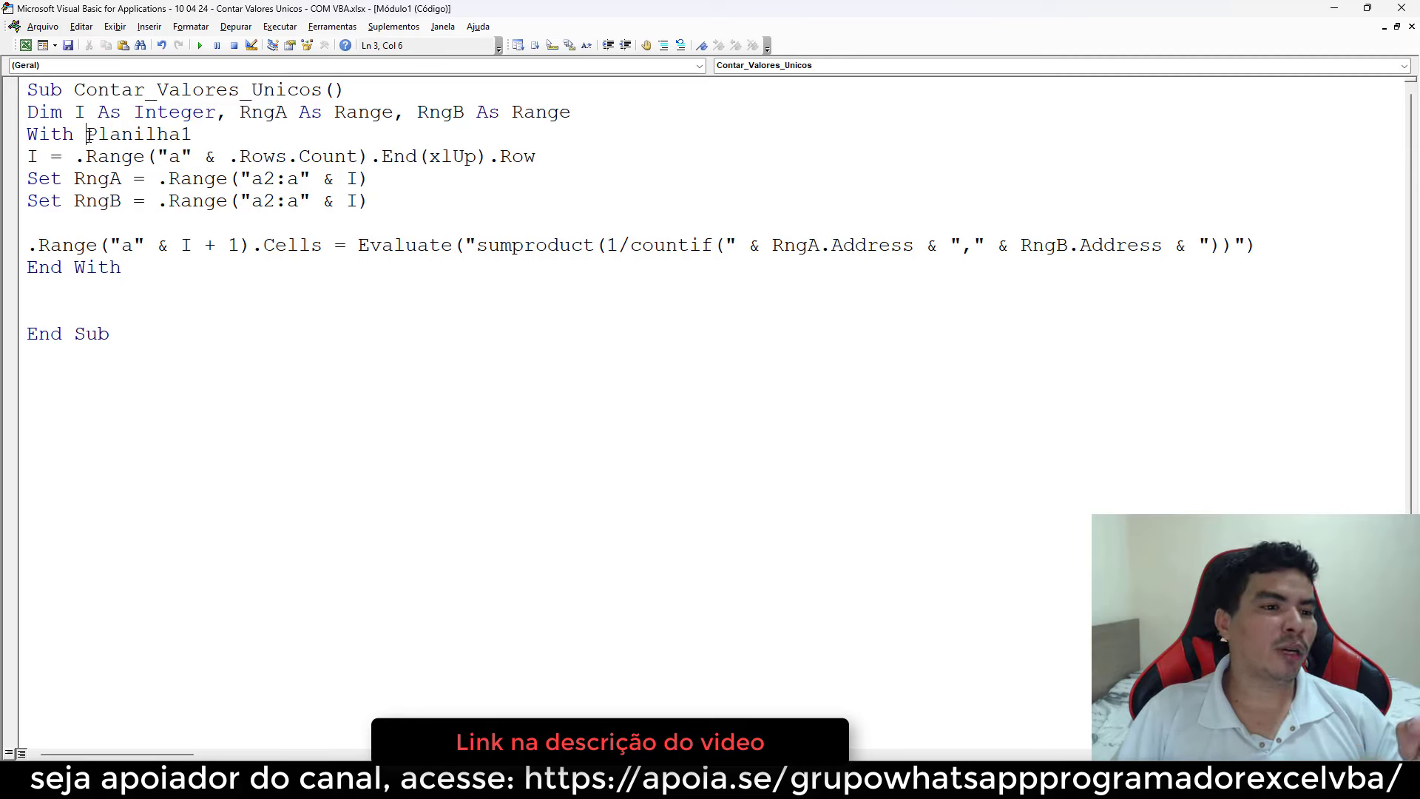
{"action": "left_click_drag", "start_coordinate": [89, 135], "coordinate": [193, 134]}
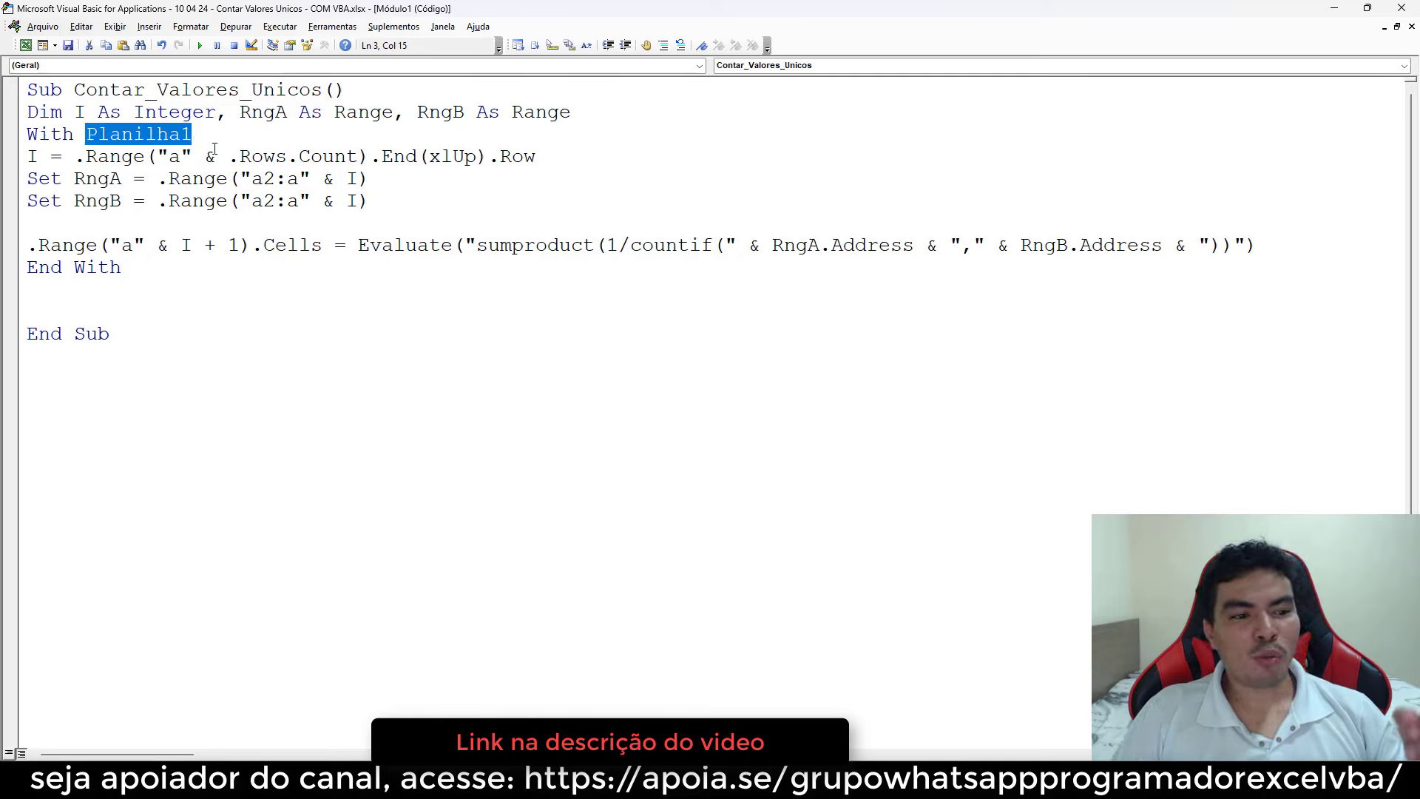
{"action": "left_click", "coordinate": [177, 158]}
{"action": "left_click_drag", "start_coordinate": [194, 135], "coordinate": [89, 136]}
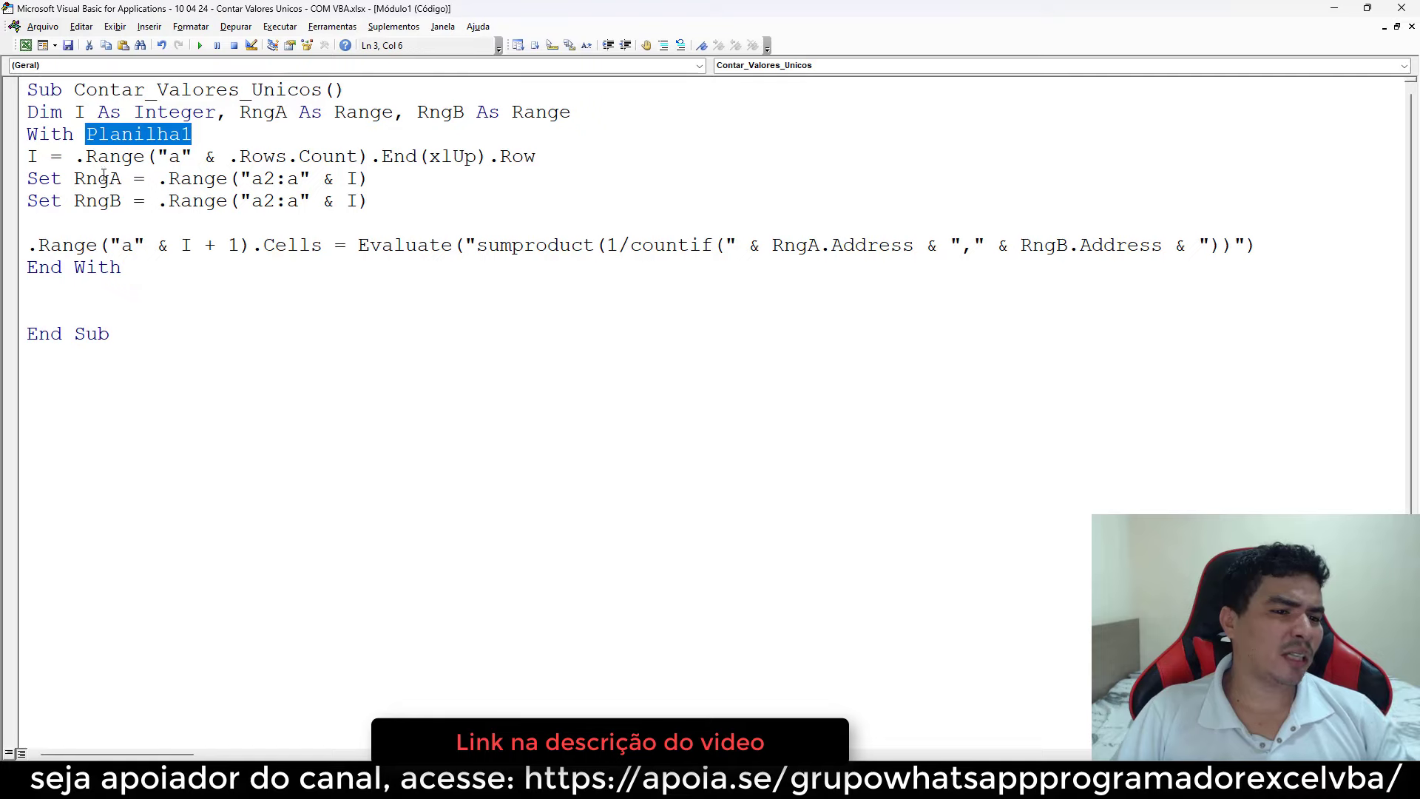
{"action": "left_click", "coordinate": [190, 266]}
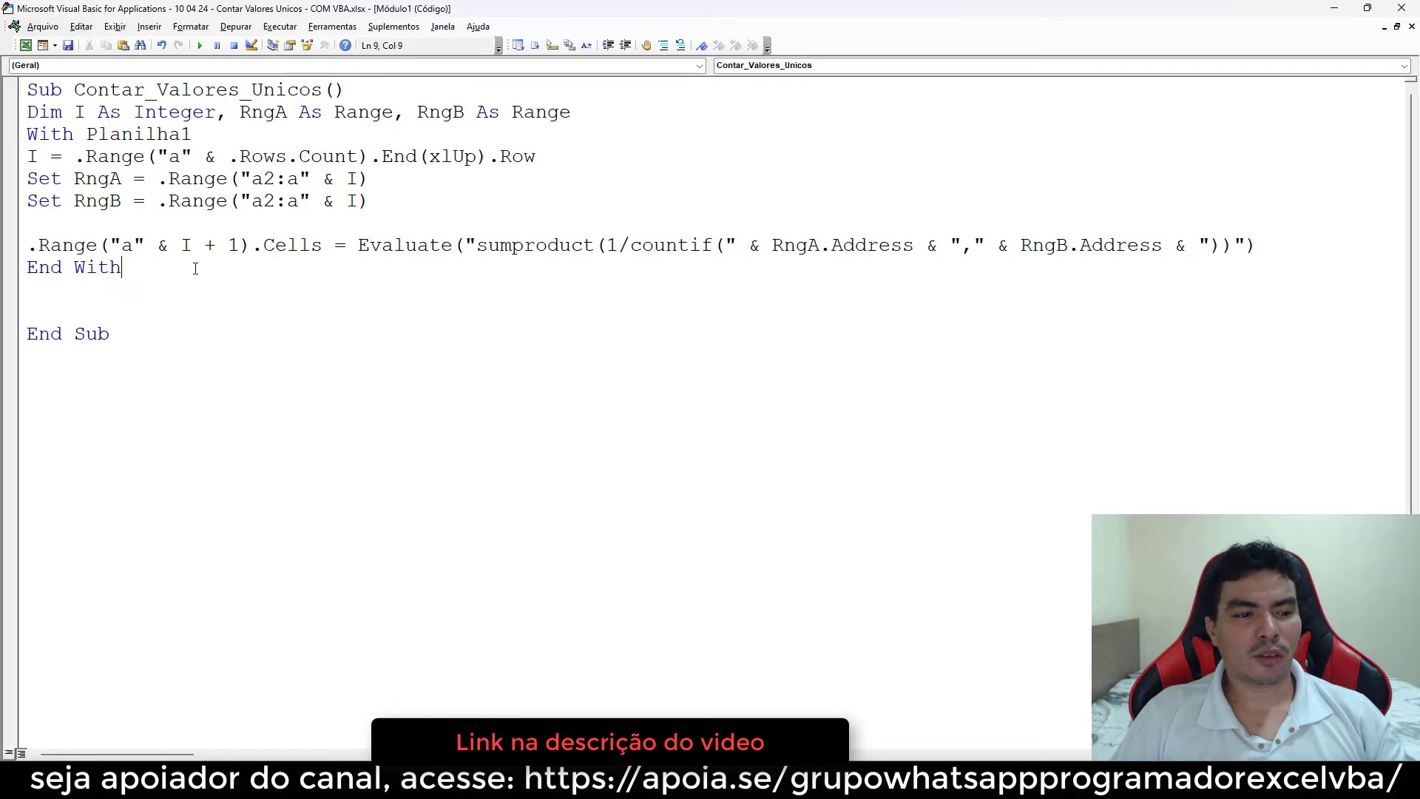
{"action": "left_click", "coordinate": [26, 45]}
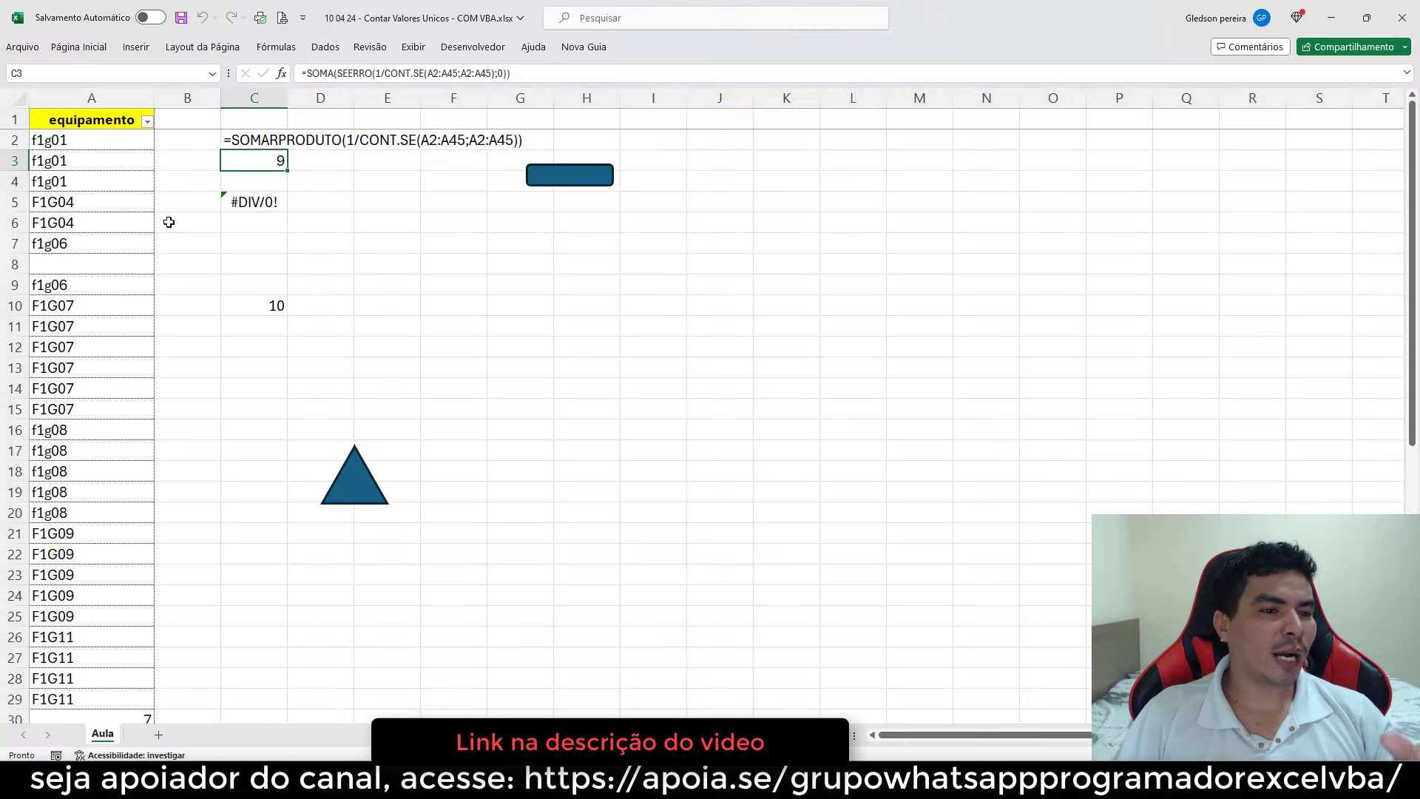
Step: Fill blank A8 with f1g07 by dragging down from A7
{"action": "left_click", "coordinate": [100, 242]}
{"action": "left_click_drag", "start_coordinate": [152, 255], "coordinate": [153, 272]}
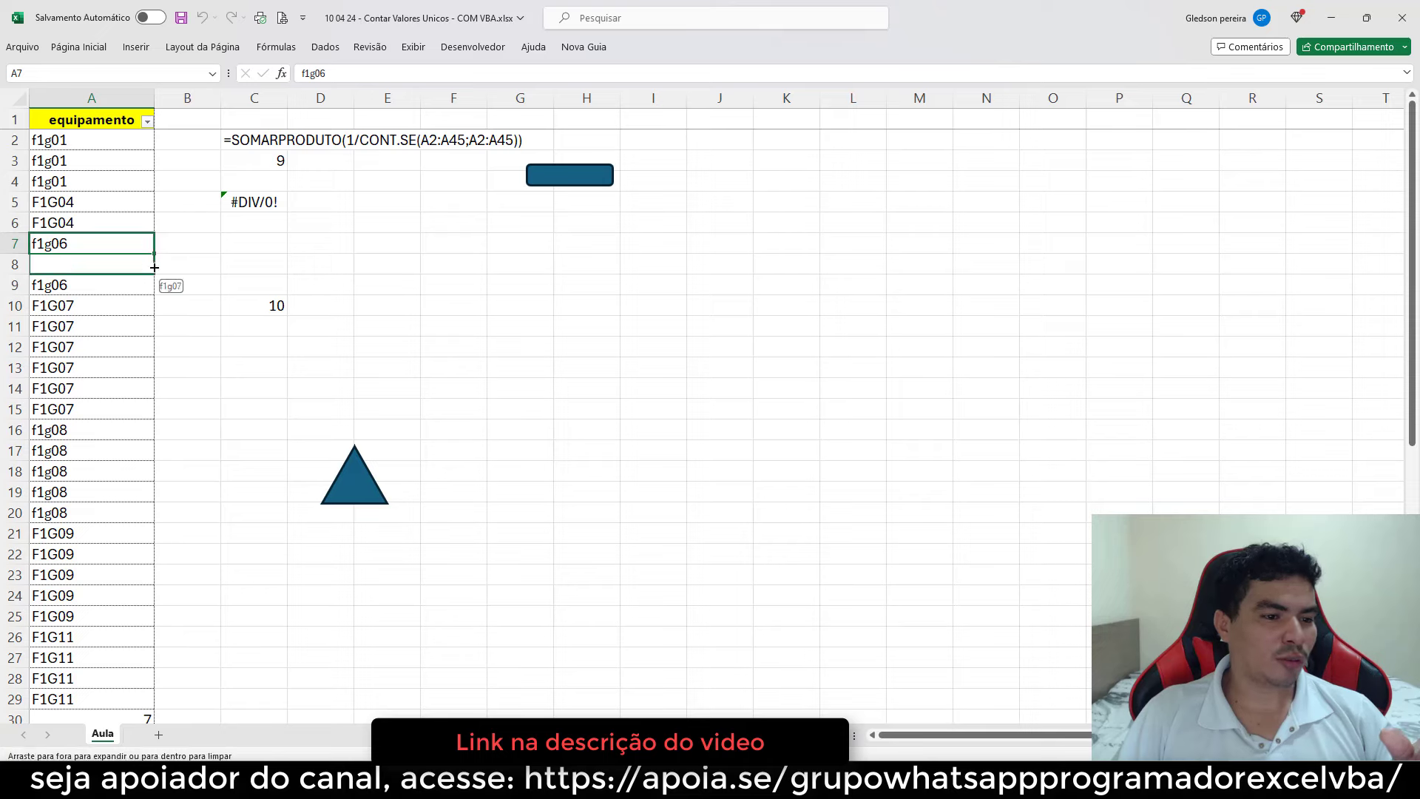
{"action": "left_click", "coordinate": [200, 260]}
Step: Clear the old #DIV/0! result in A30:A31, rerun the macro for 8, and check C2 and C3
{"action": "scroll", "coordinate": [477, 290], "scroll_direction": "down", "scroll_amount": 3}
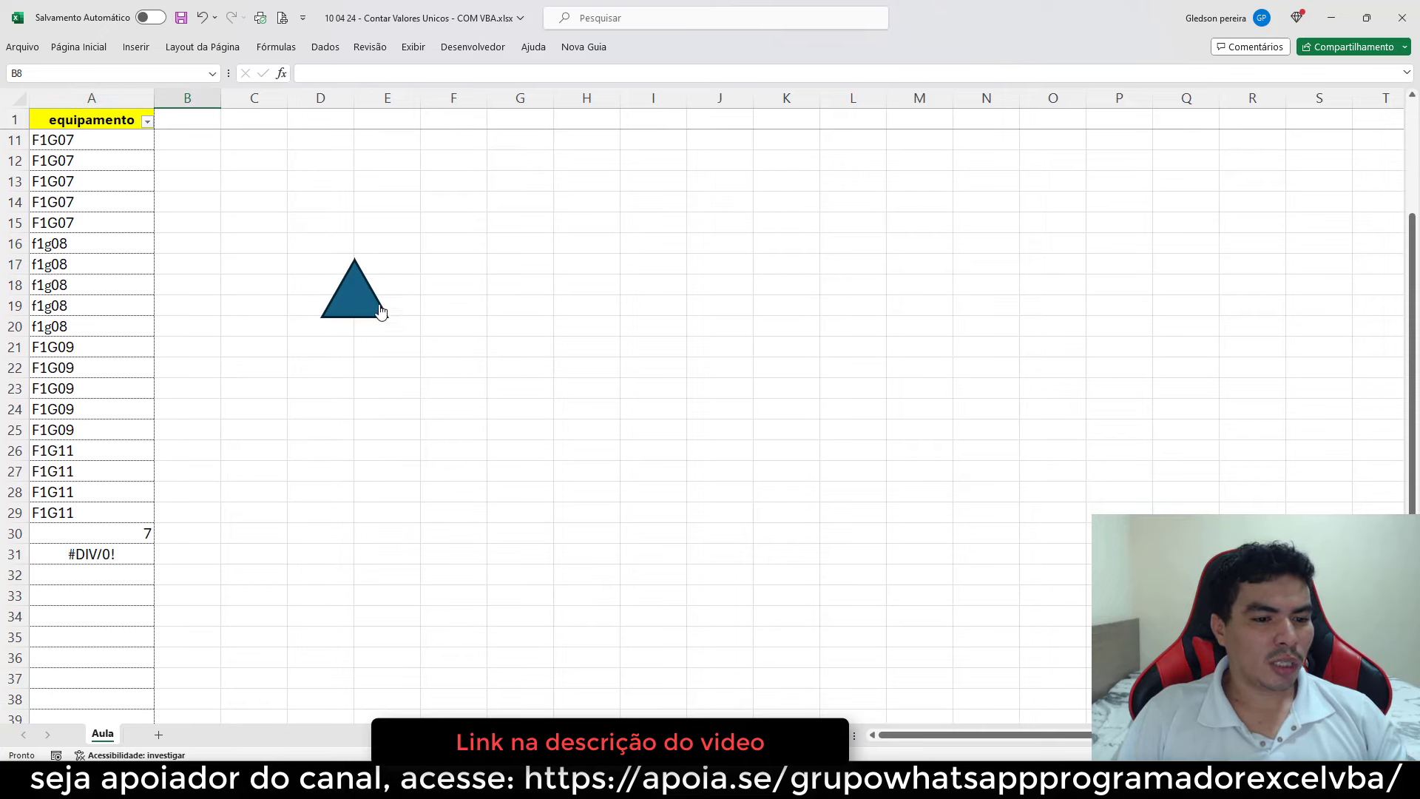
{"action": "left_click_drag", "start_coordinate": [152, 530], "coordinate": [150, 551]}
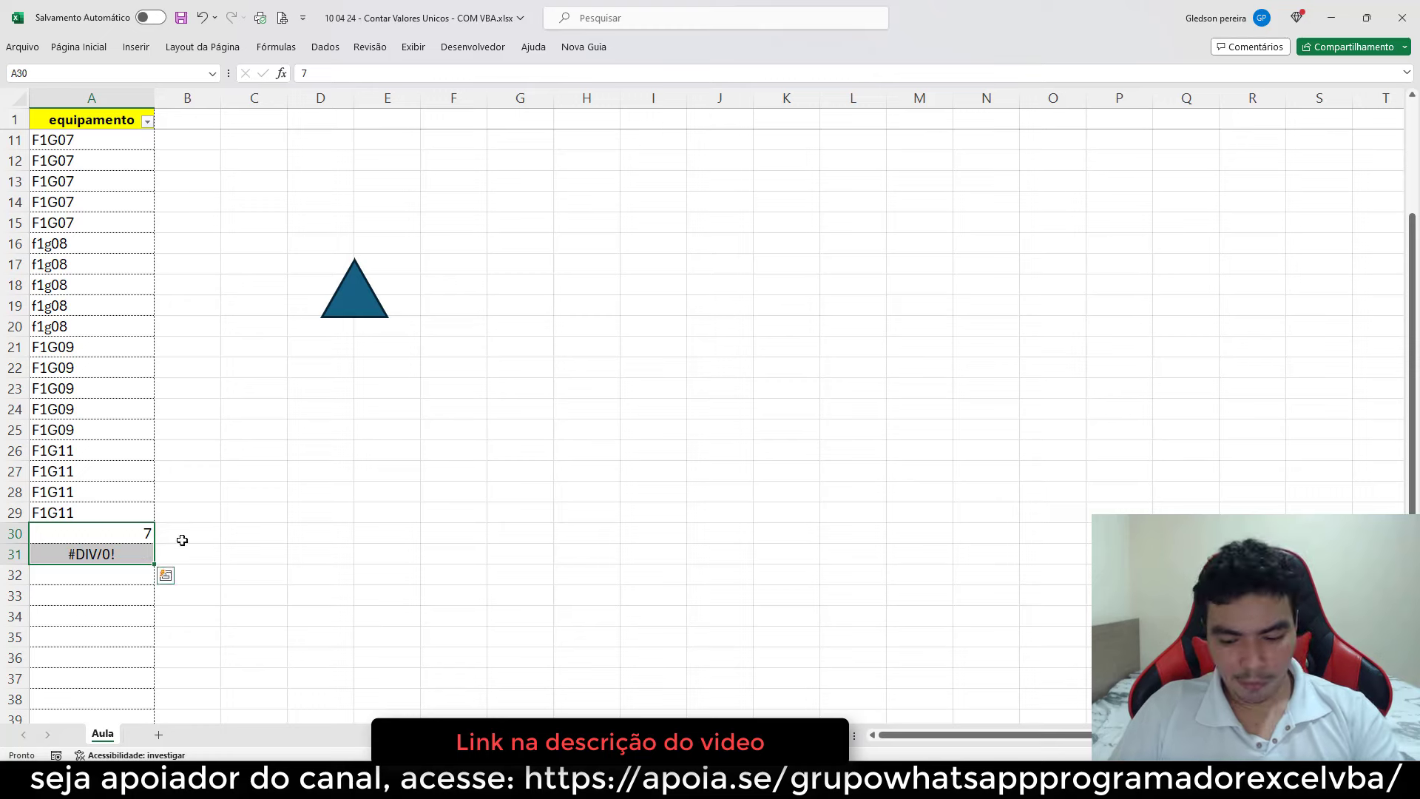
{"action": "key", "text": "Delete"}
{"action": "left_click", "coordinate": [329, 515]}
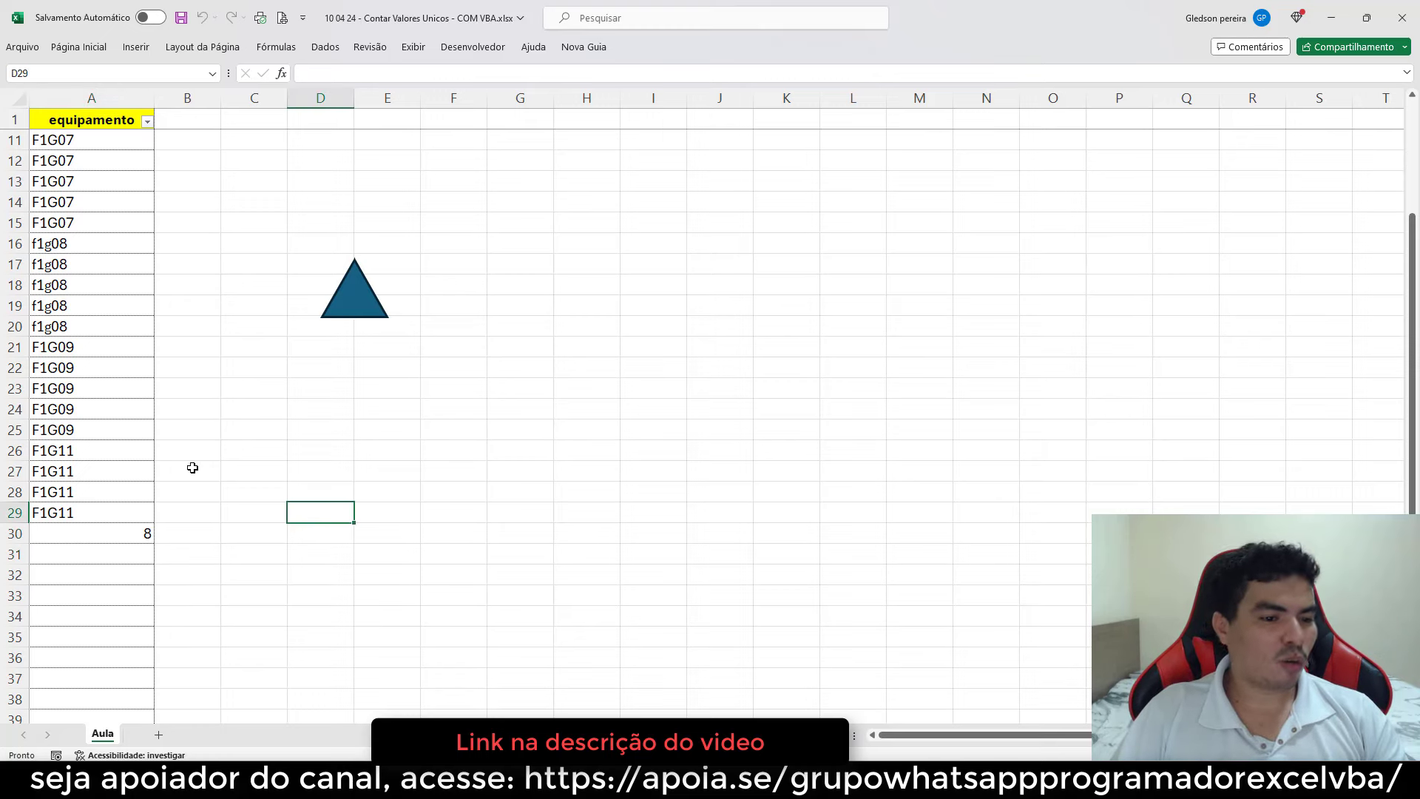
{"action": "scroll", "coordinate": [185, 463], "scroll_direction": "up", "scroll_amount": 3}
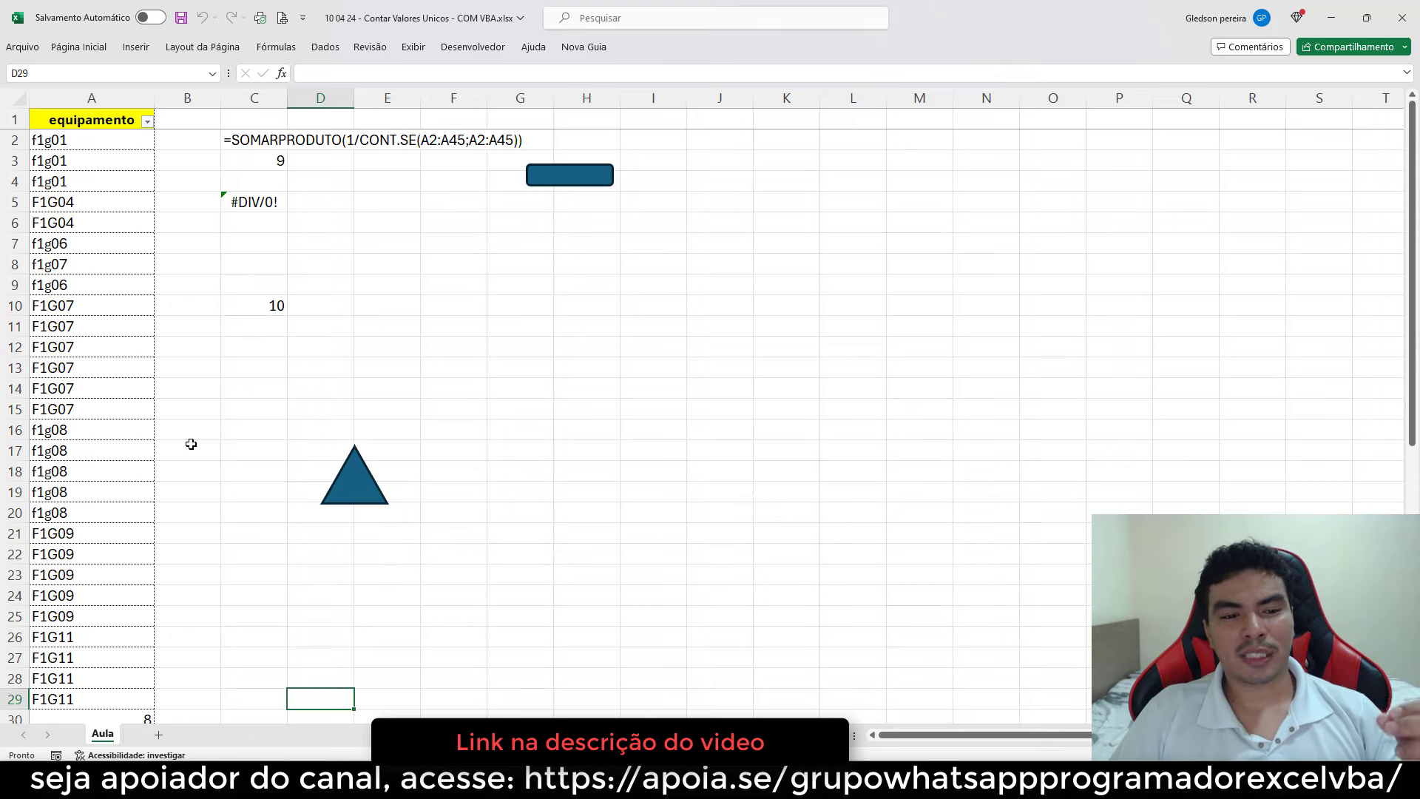
{"action": "left_click", "coordinate": [271, 143]}
{"action": "left_click", "coordinate": [265, 161]}
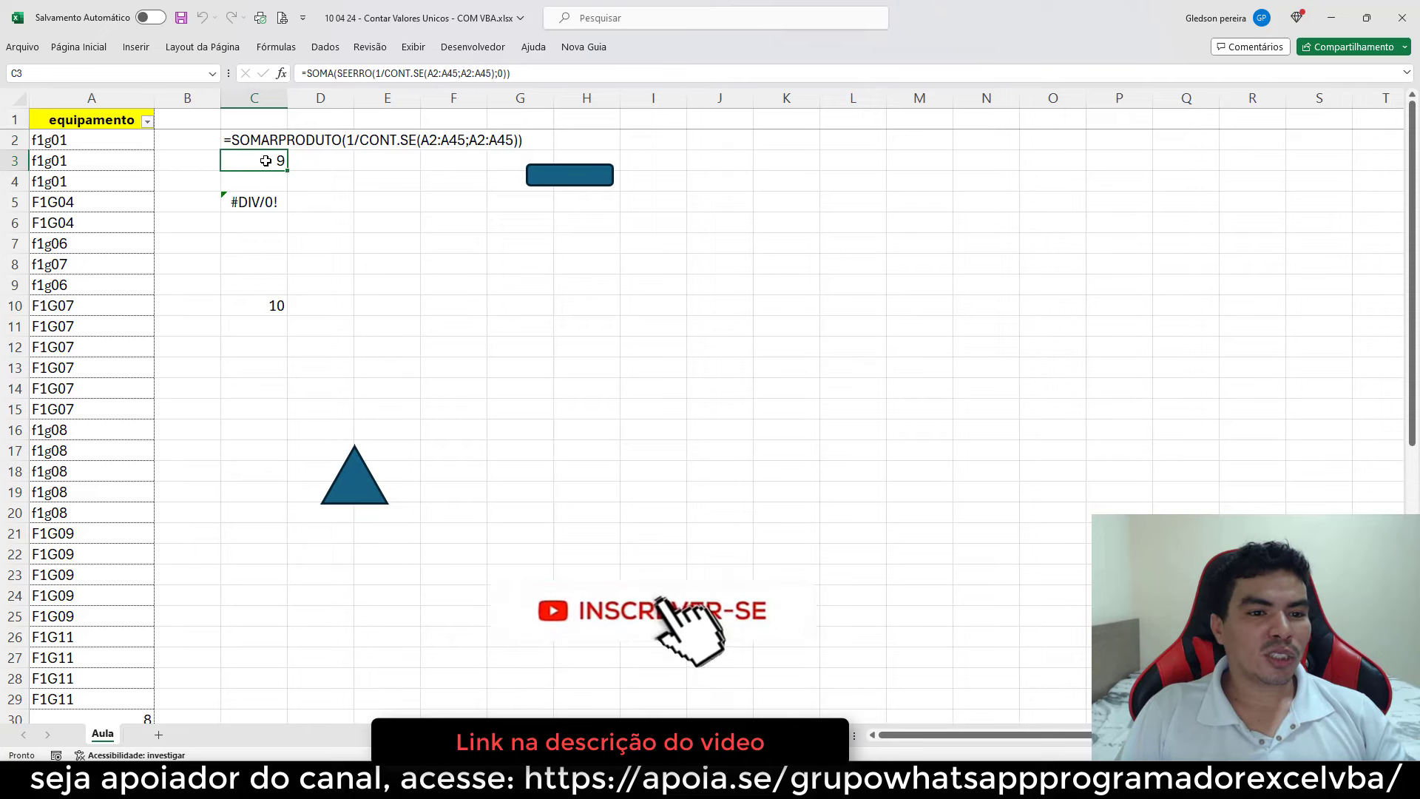